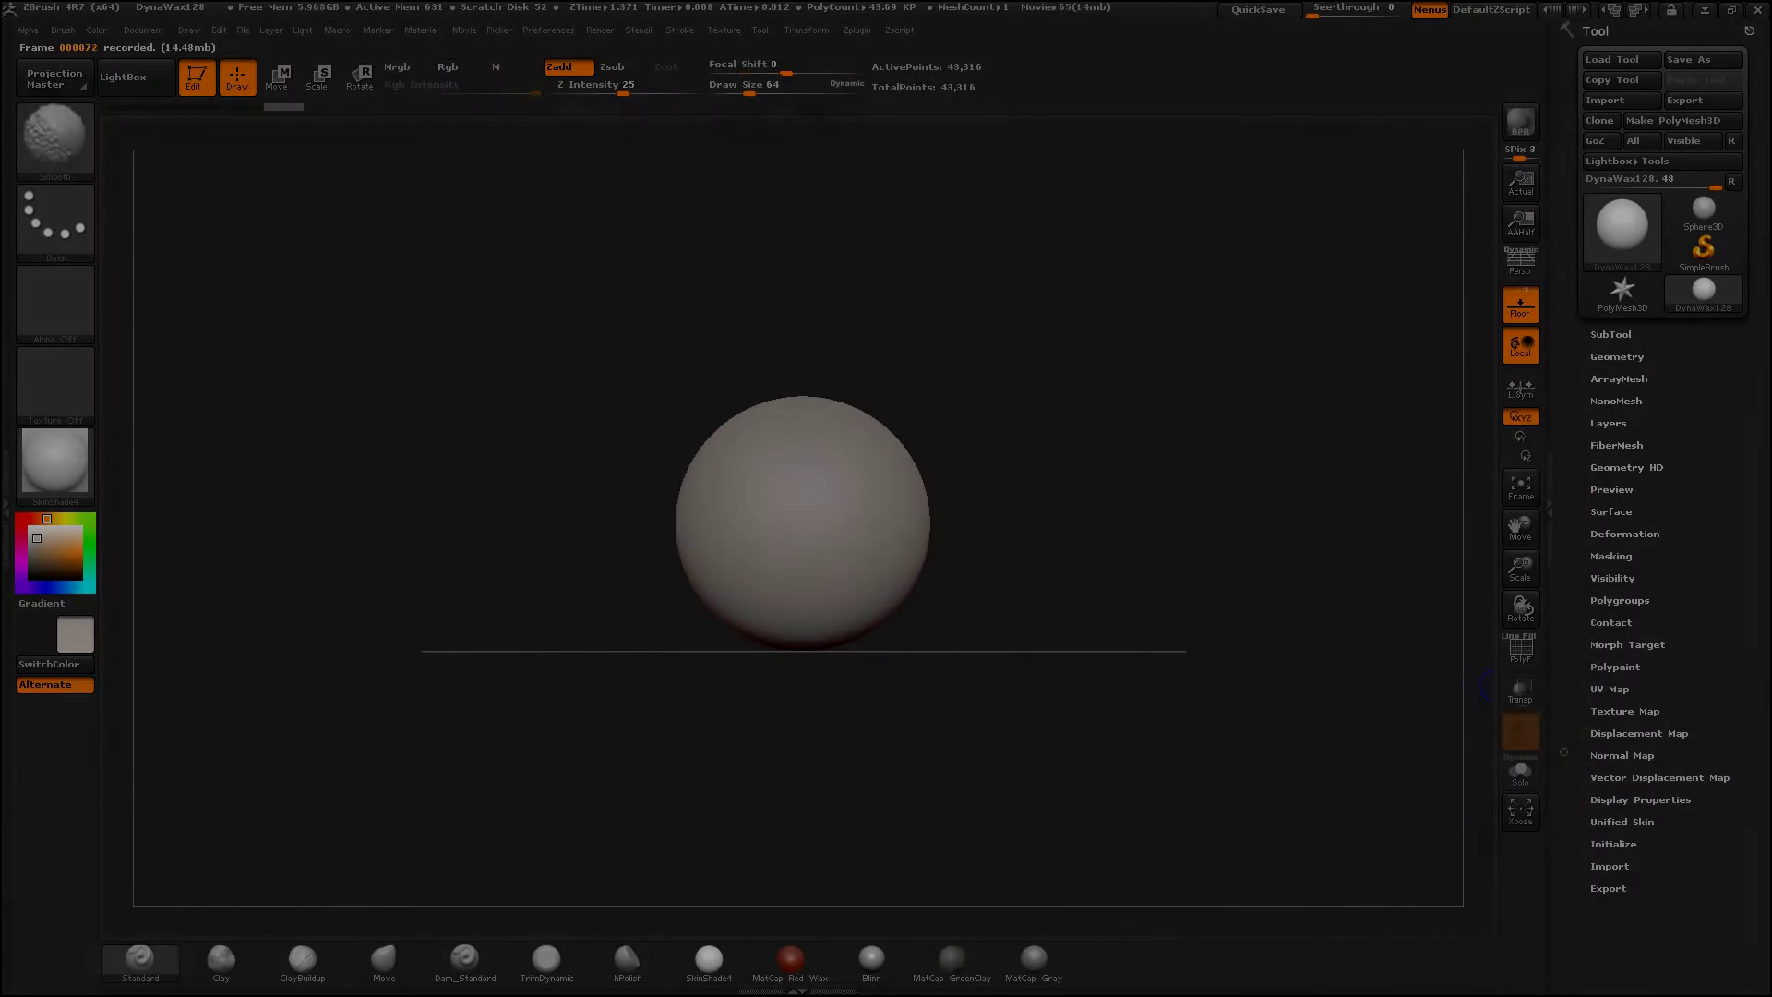
Step: Replace the sphere with a QCube at X/Y/Z resolution 1, showing polygroups
scroll(1624, 646, down, 5)
click(1613, 459)
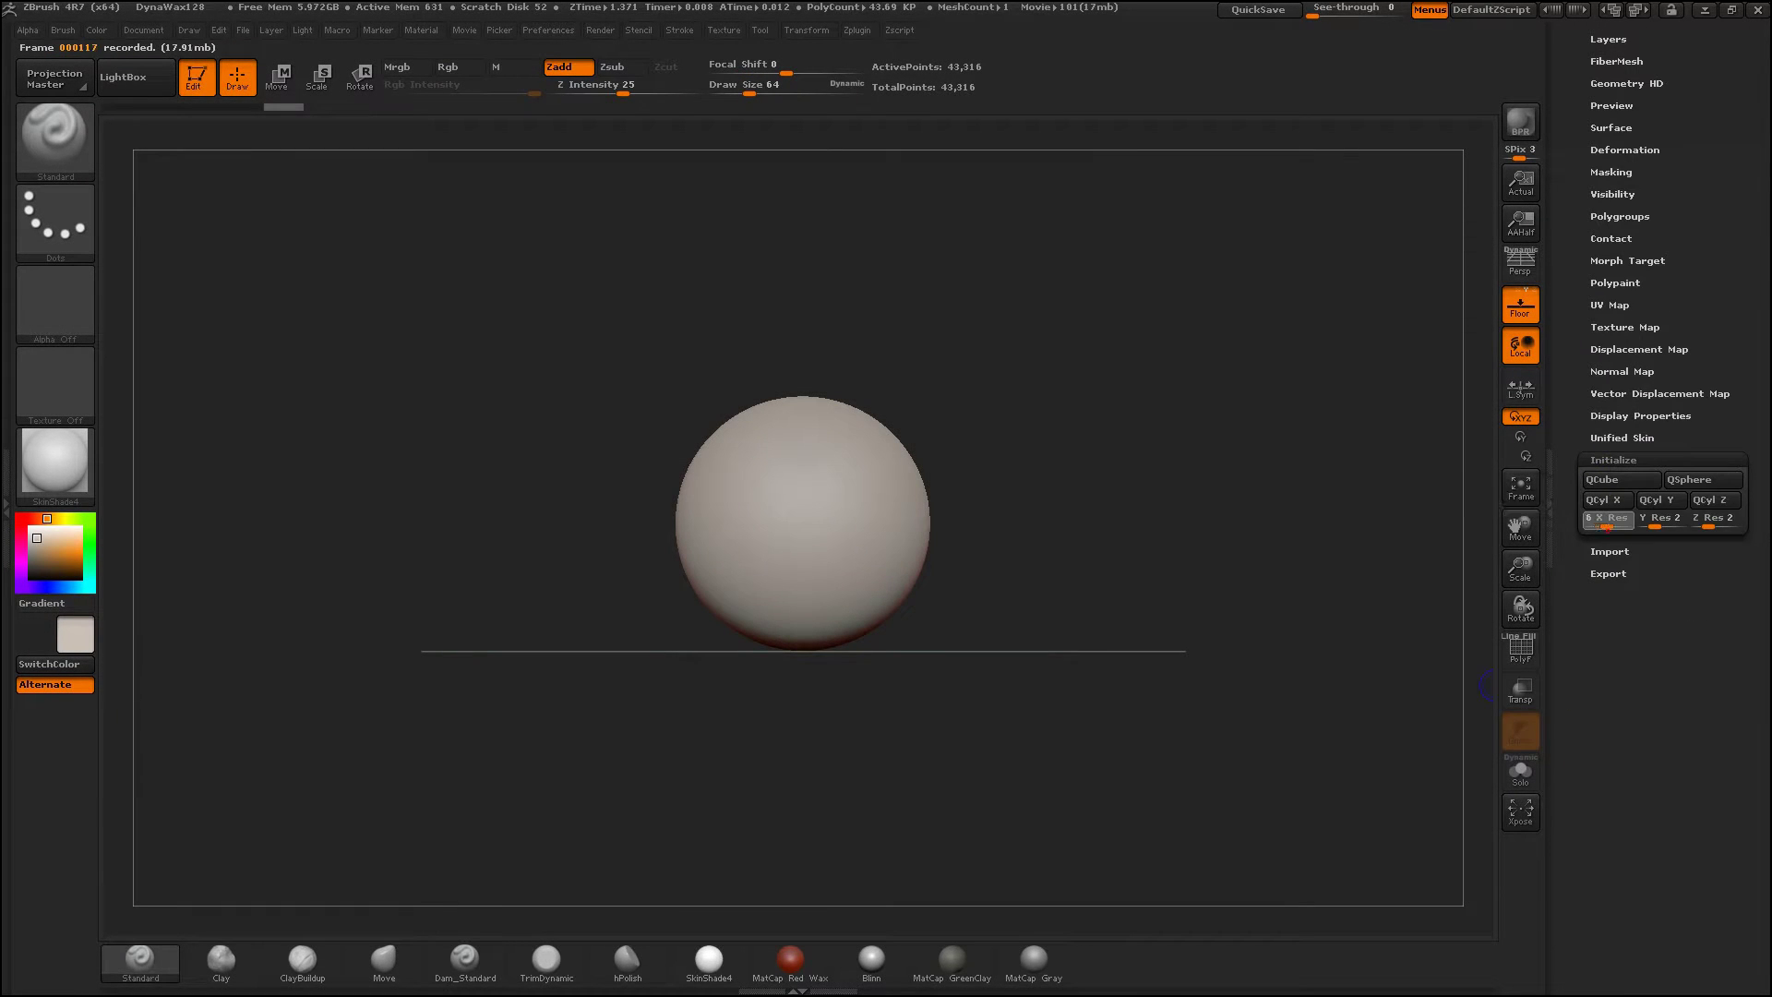
drag(1607, 522, 1583, 522)
mouse_move(1659, 524)
mouse_down()
mouse_move(1638, 525)
mouse_move(1692, 525)
mouse_up()
click(1606, 480)
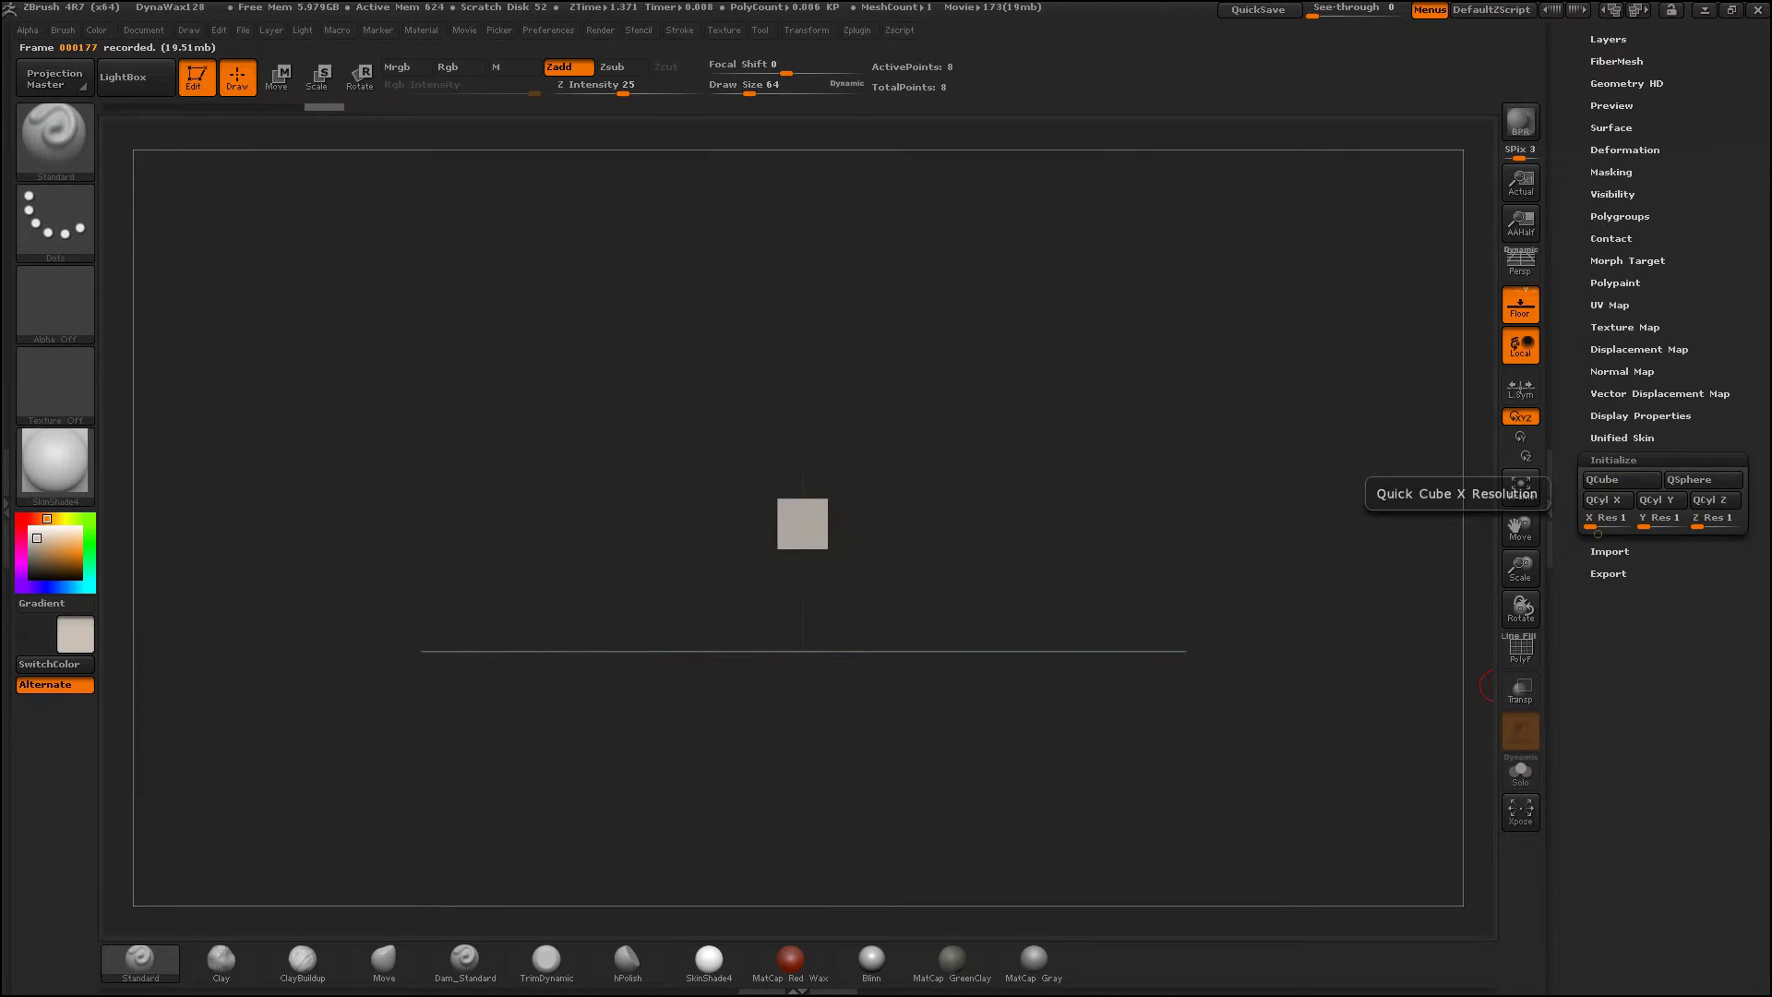
key(shift+f)
Step: Convert the eight-point cube into an editable PolyMesh3D
drag(1318, 593, 1215, 584)
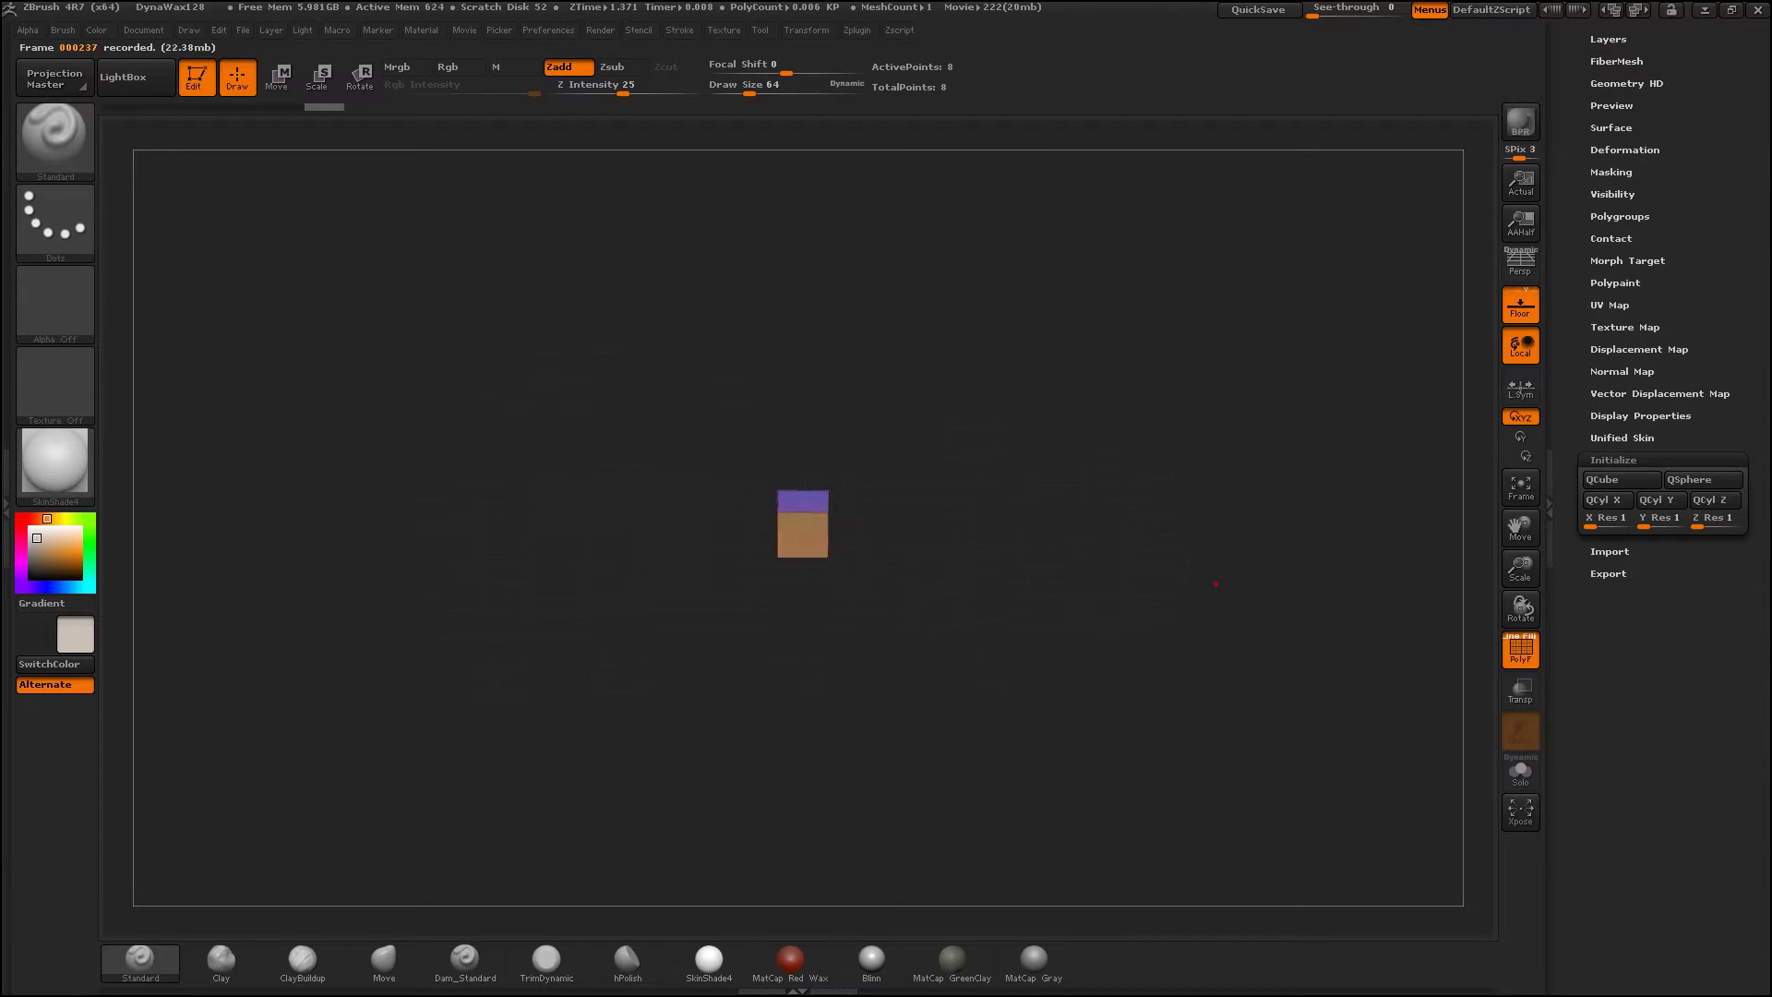
scroll(1661, 369, up, 5)
click(1610, 334)
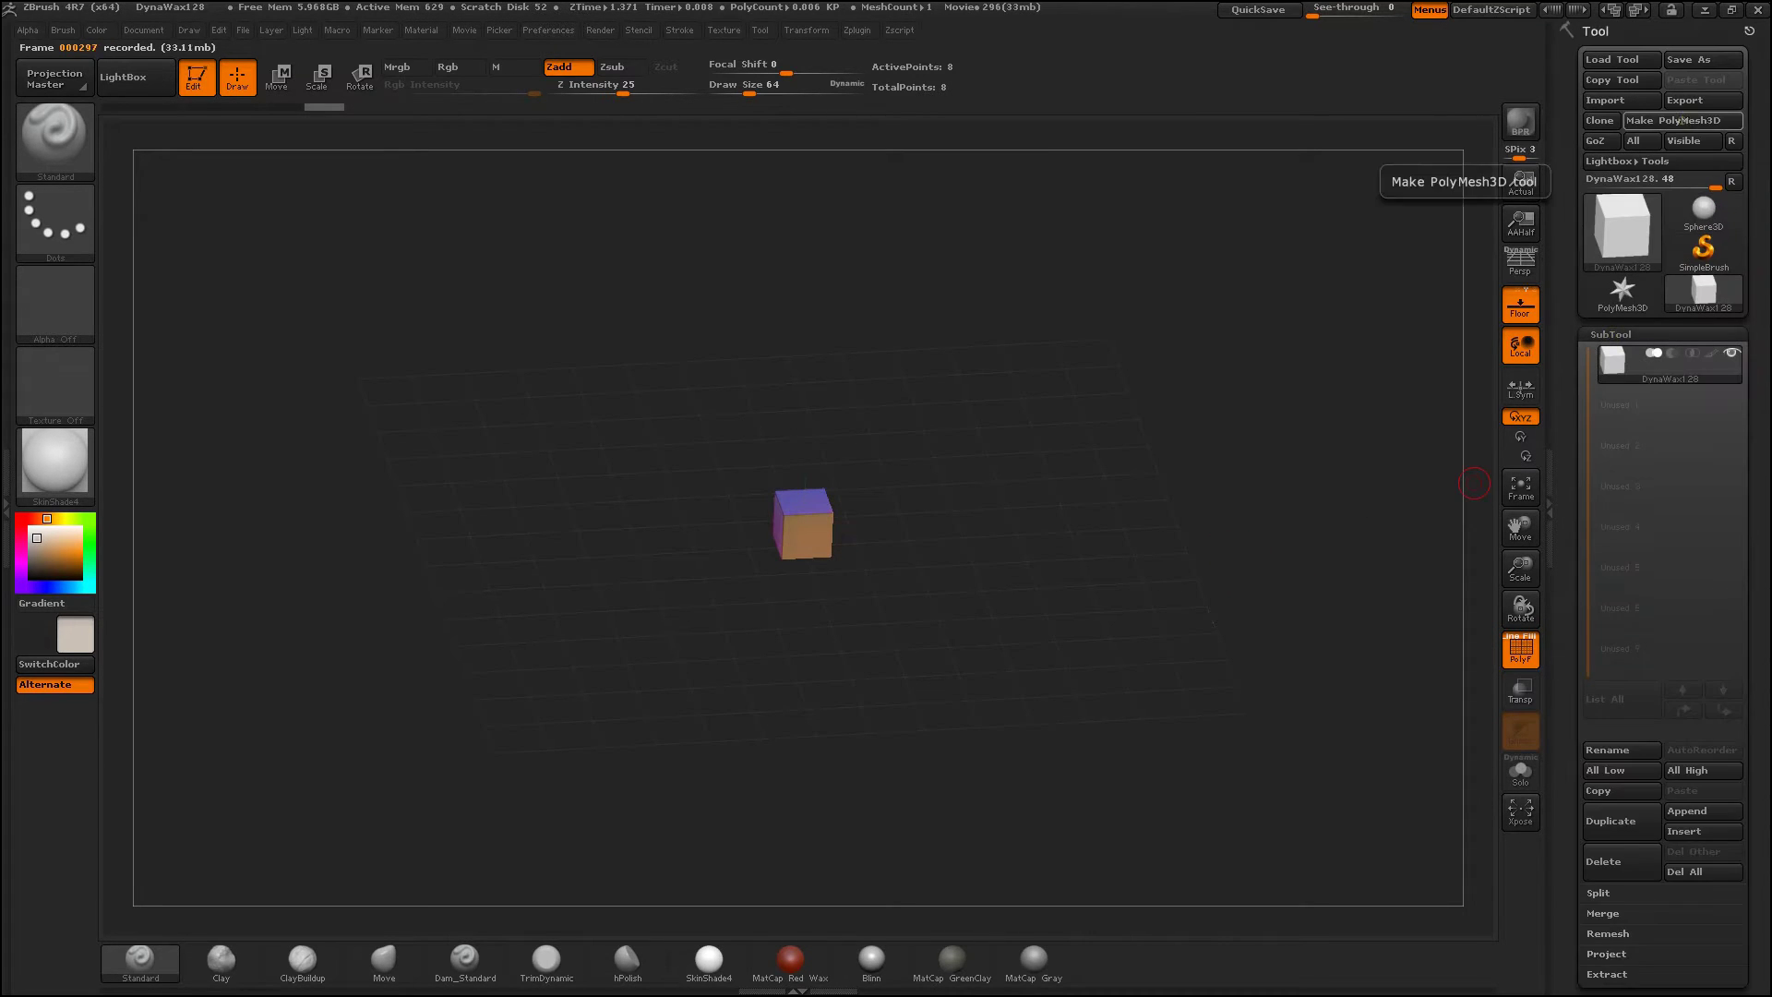
click(1672, 120)
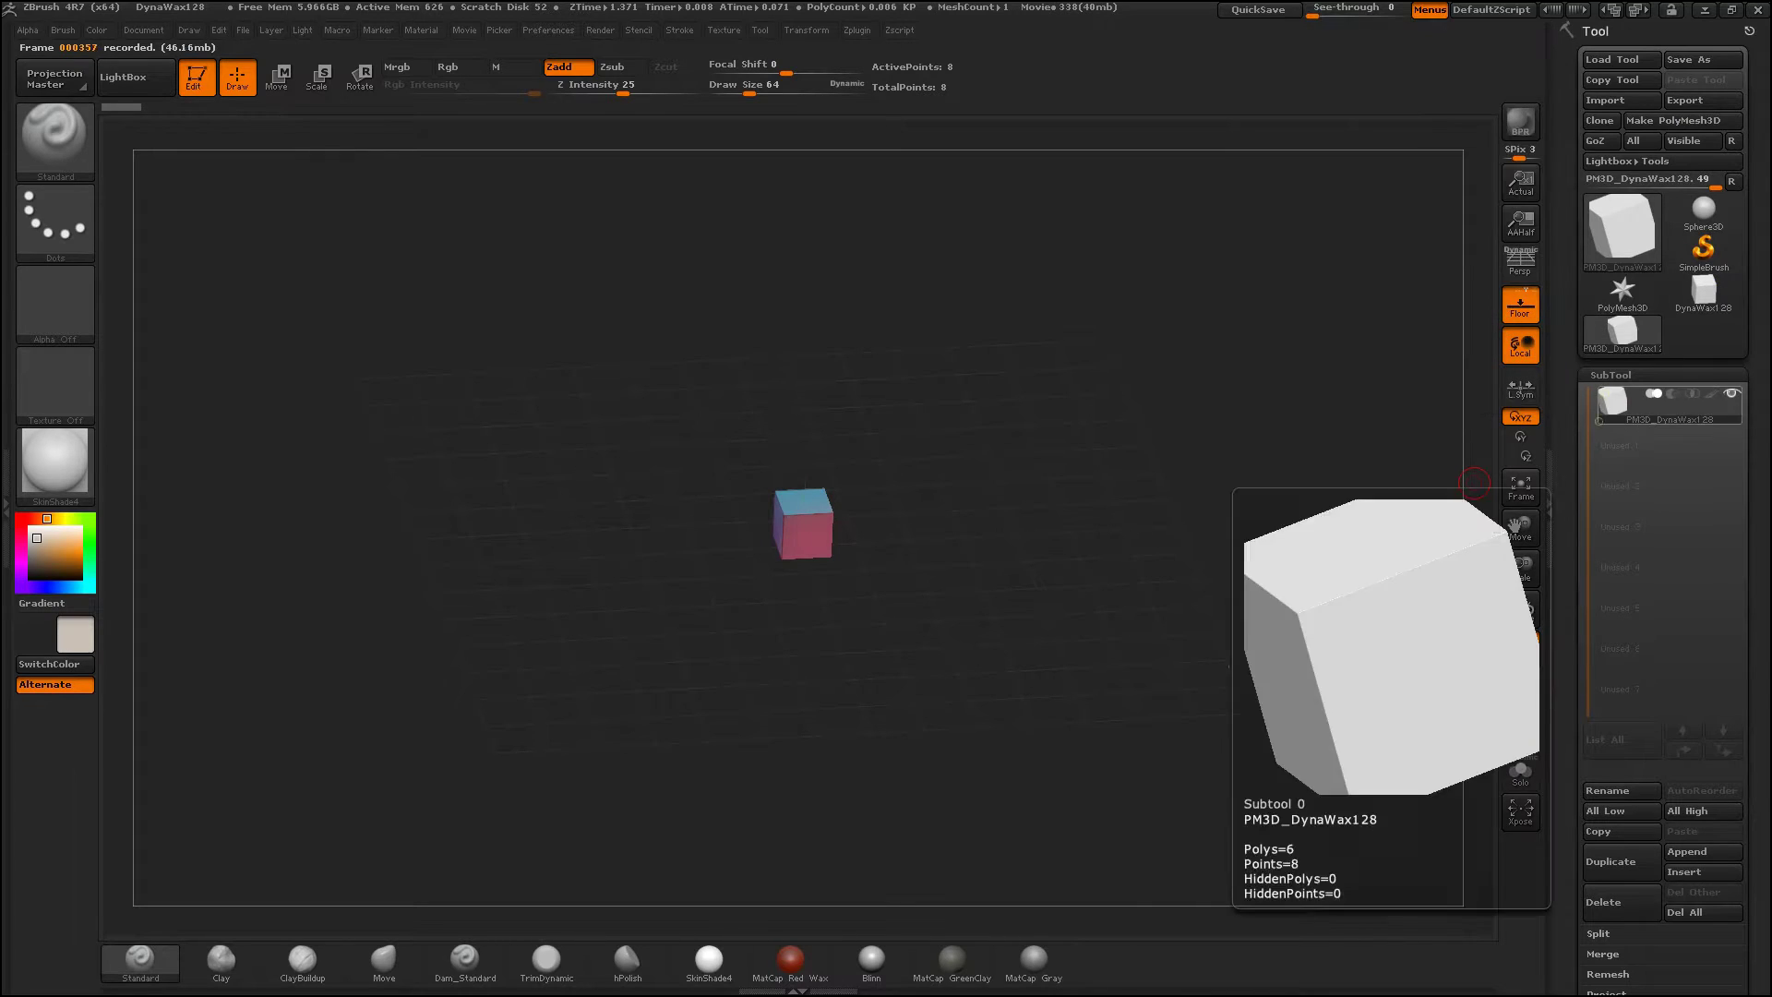
Step: Snap to a straight front view and bring up the brush picker
scroll(1564, 414, down, 1)
scroll(1564, 415, down, 5)
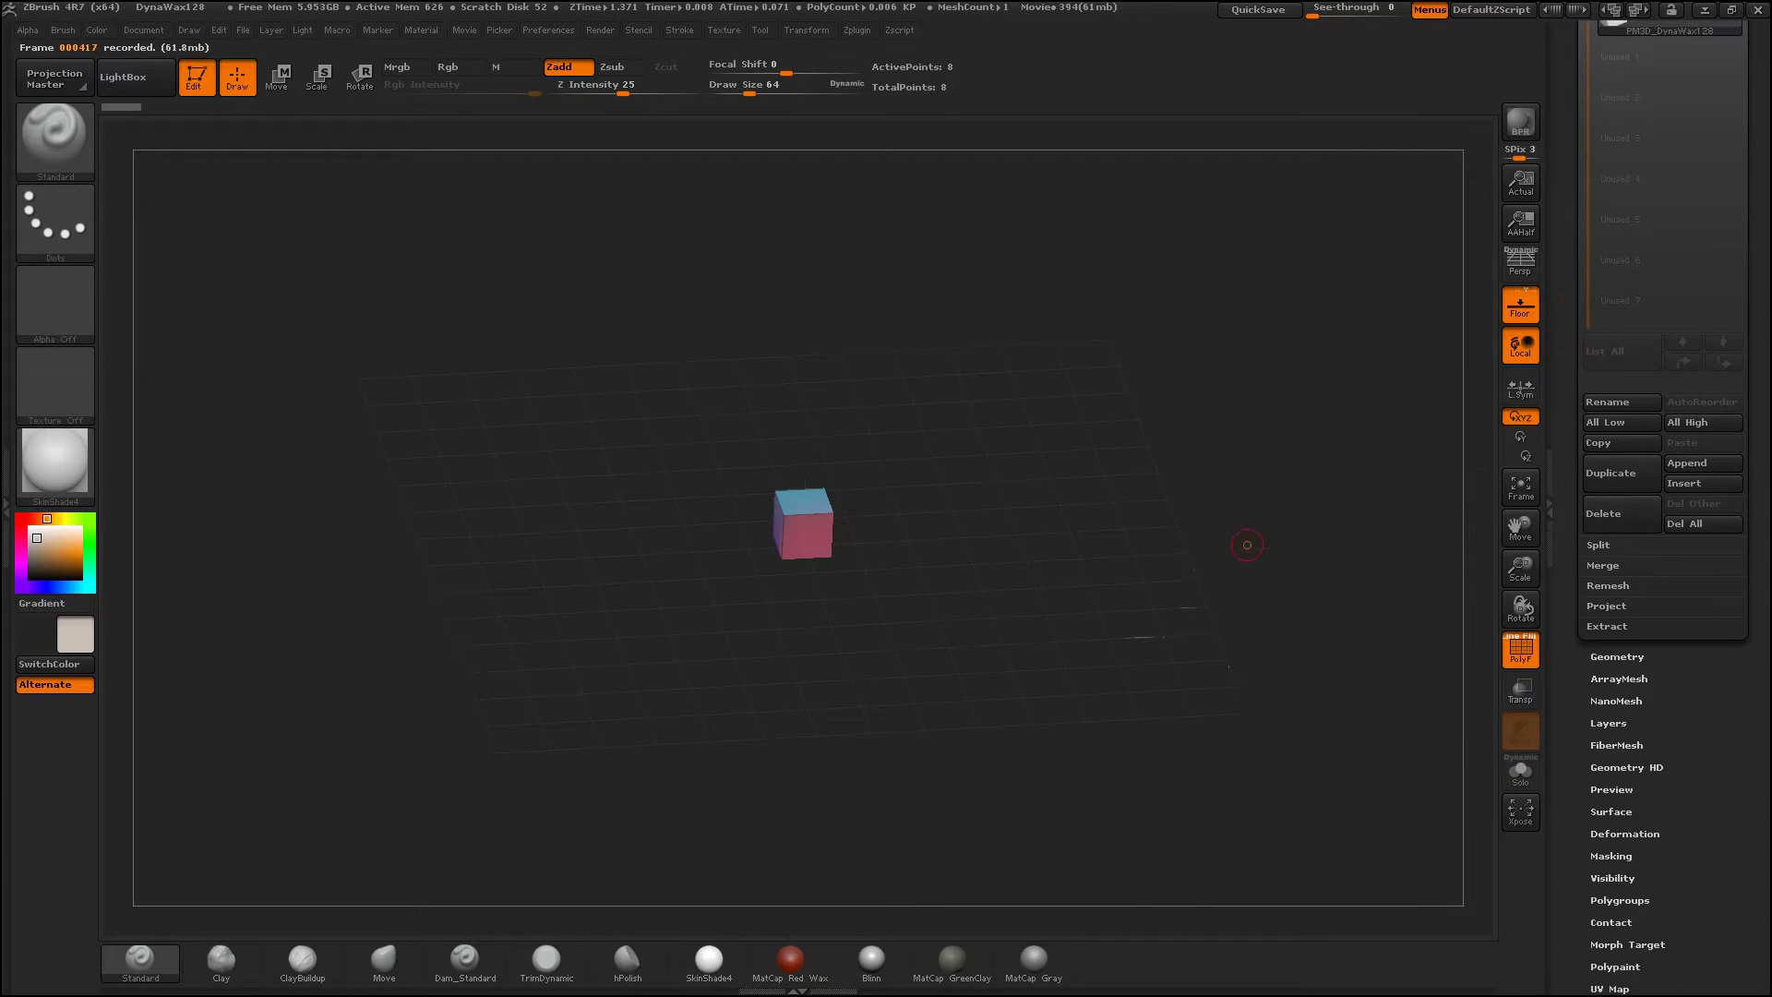
shift+drag(1247, 544, 1246, 487)
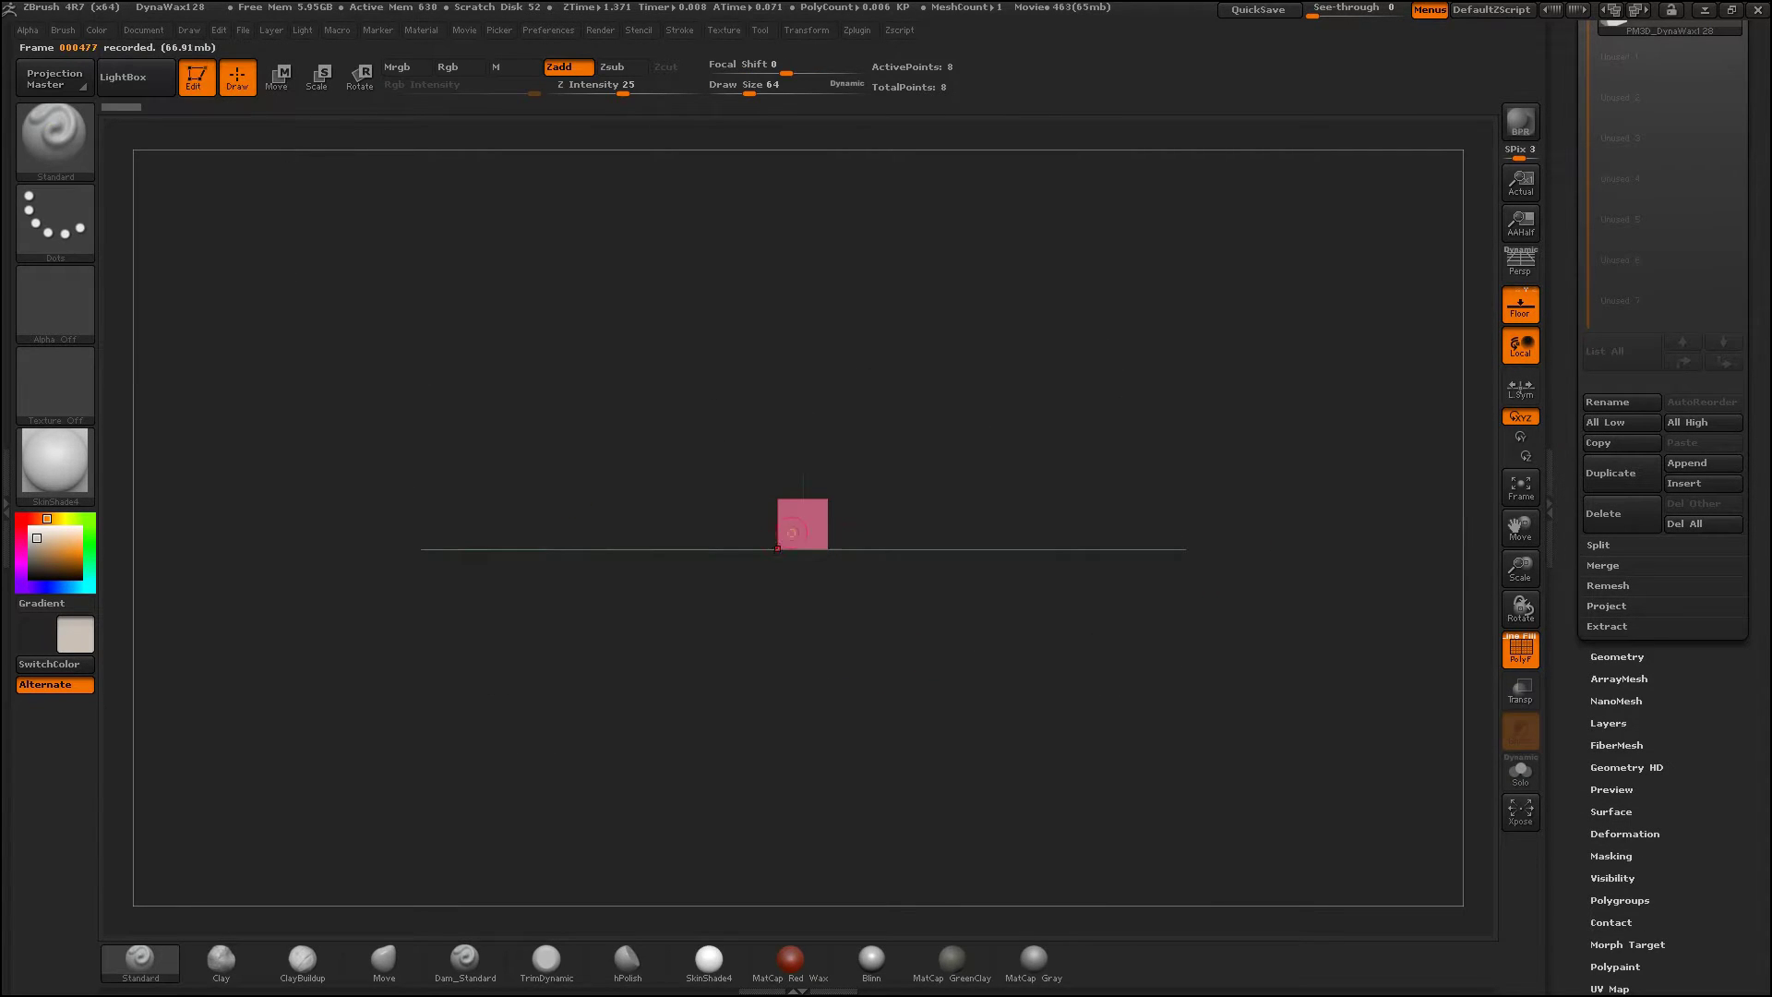
click(806, 30)
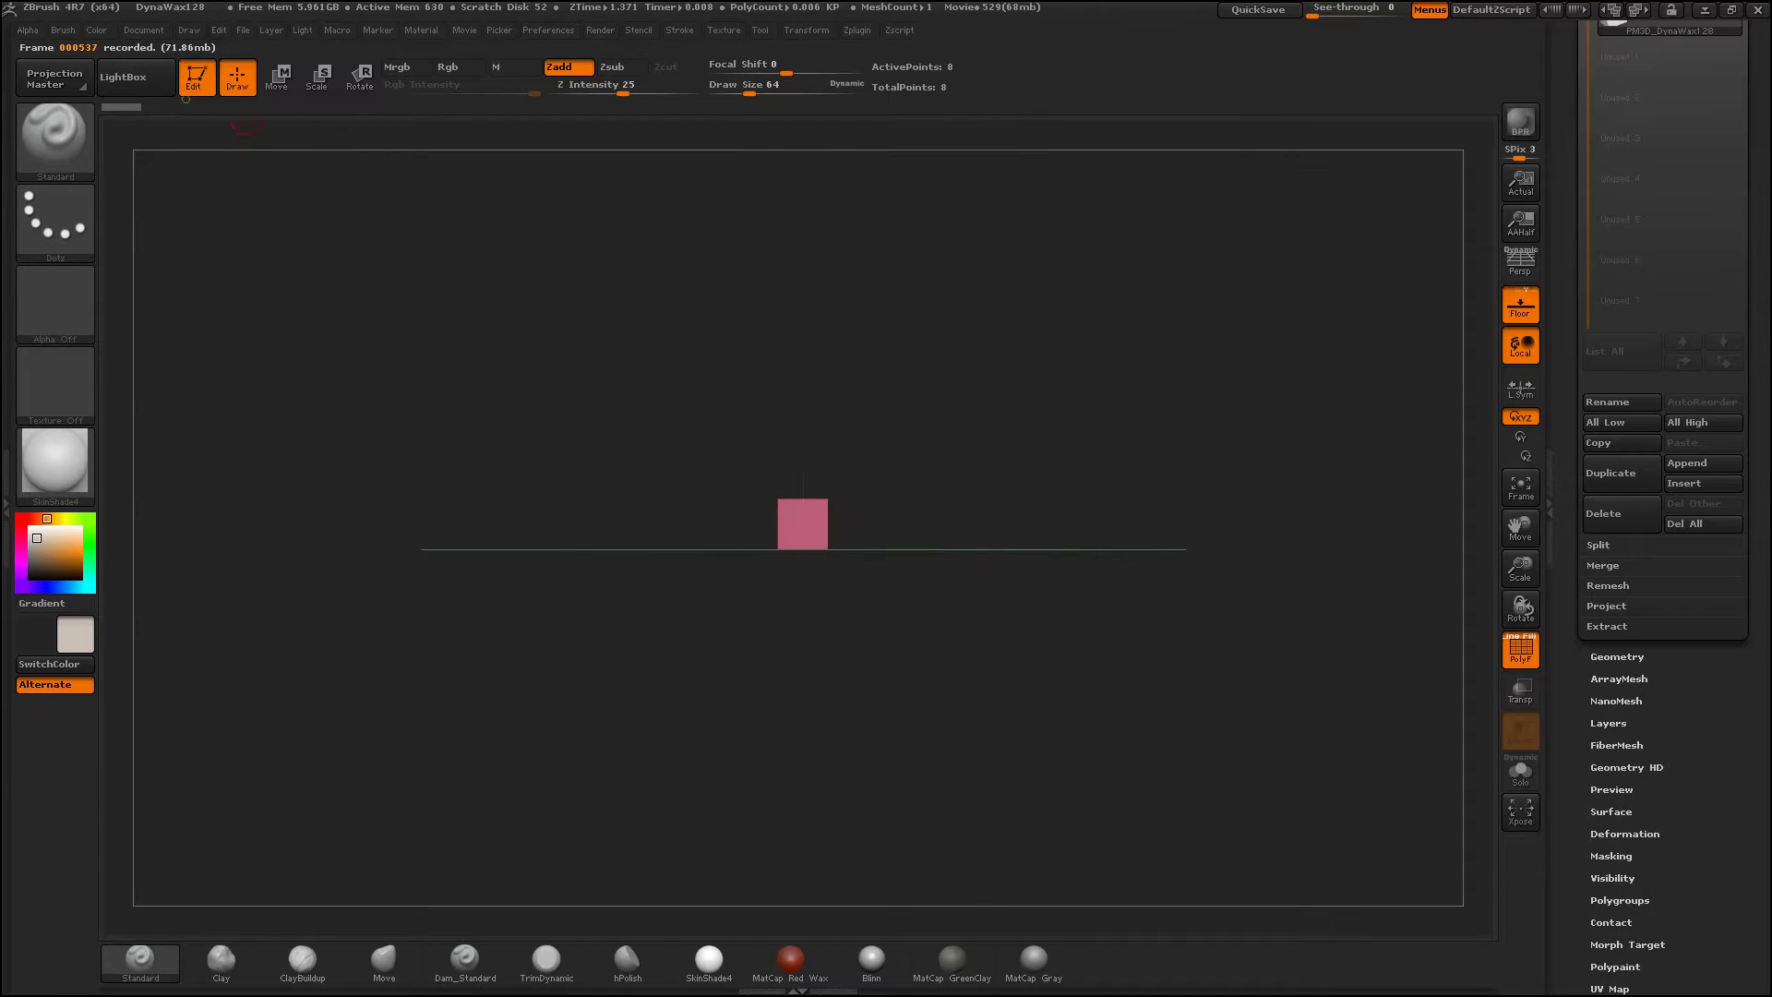
key(b)
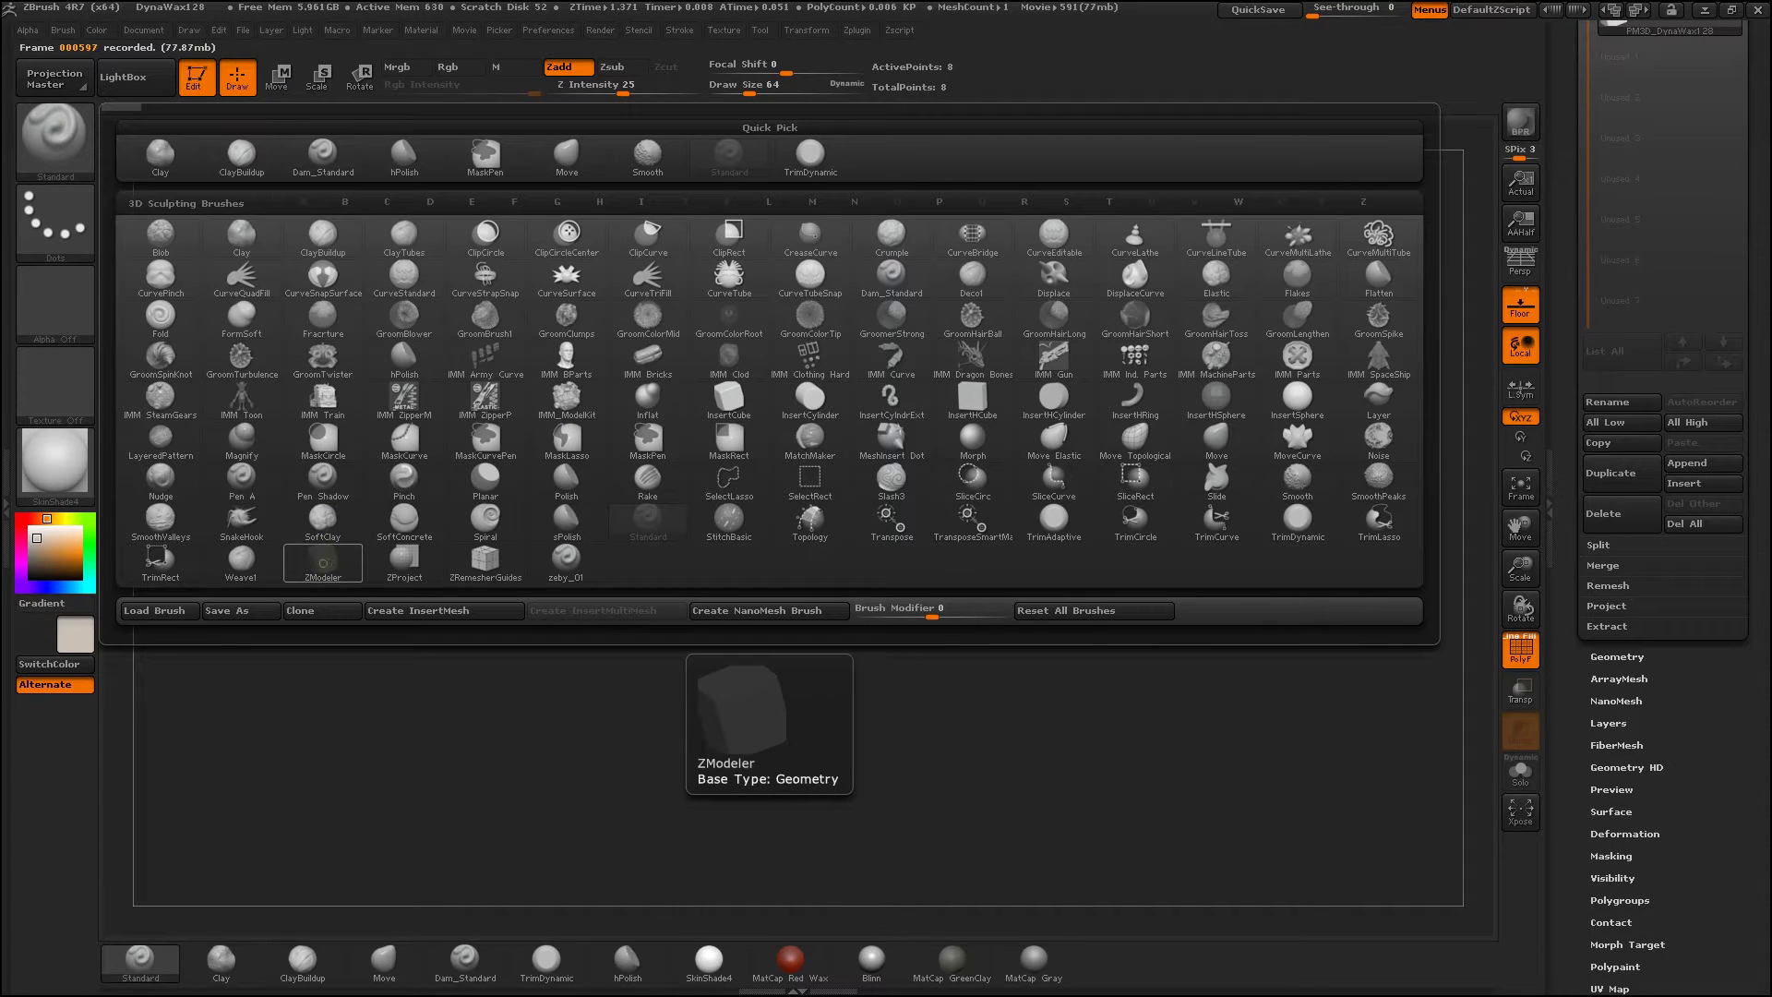
Step: Flatten the cube into a thin slab using ZModeler's Transpose on a single poly
click(321, 562)
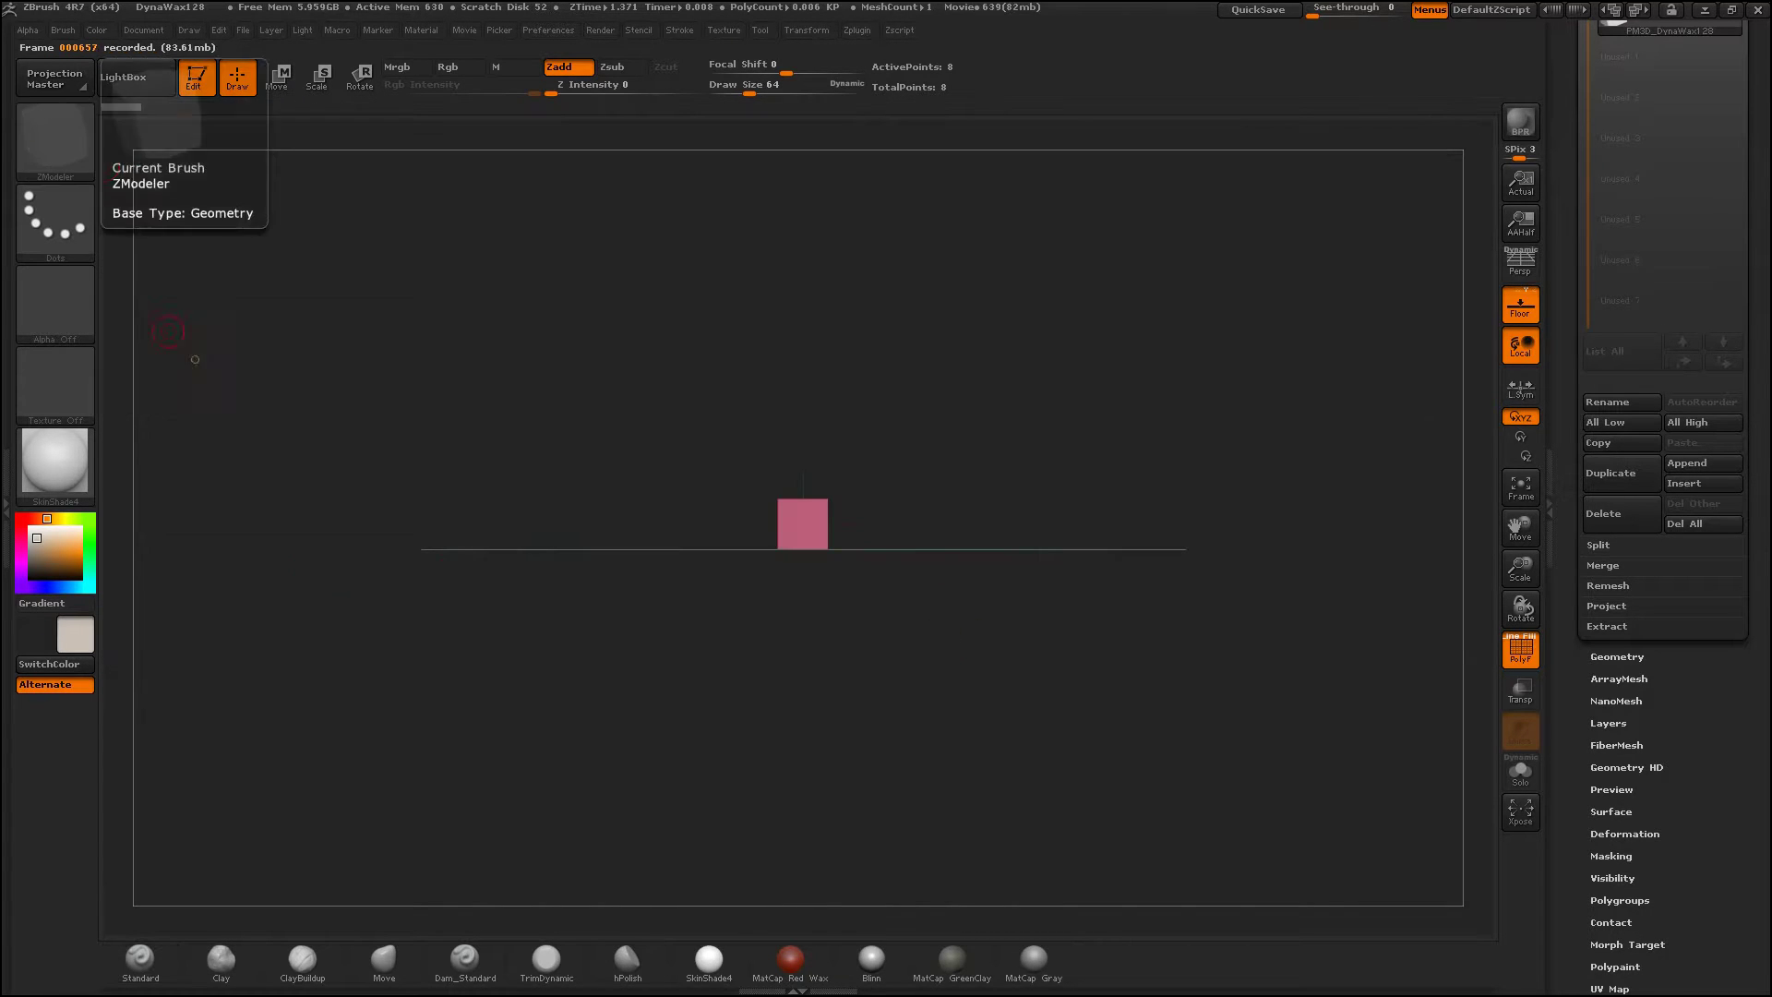
drag(866, 652, 975, 760)
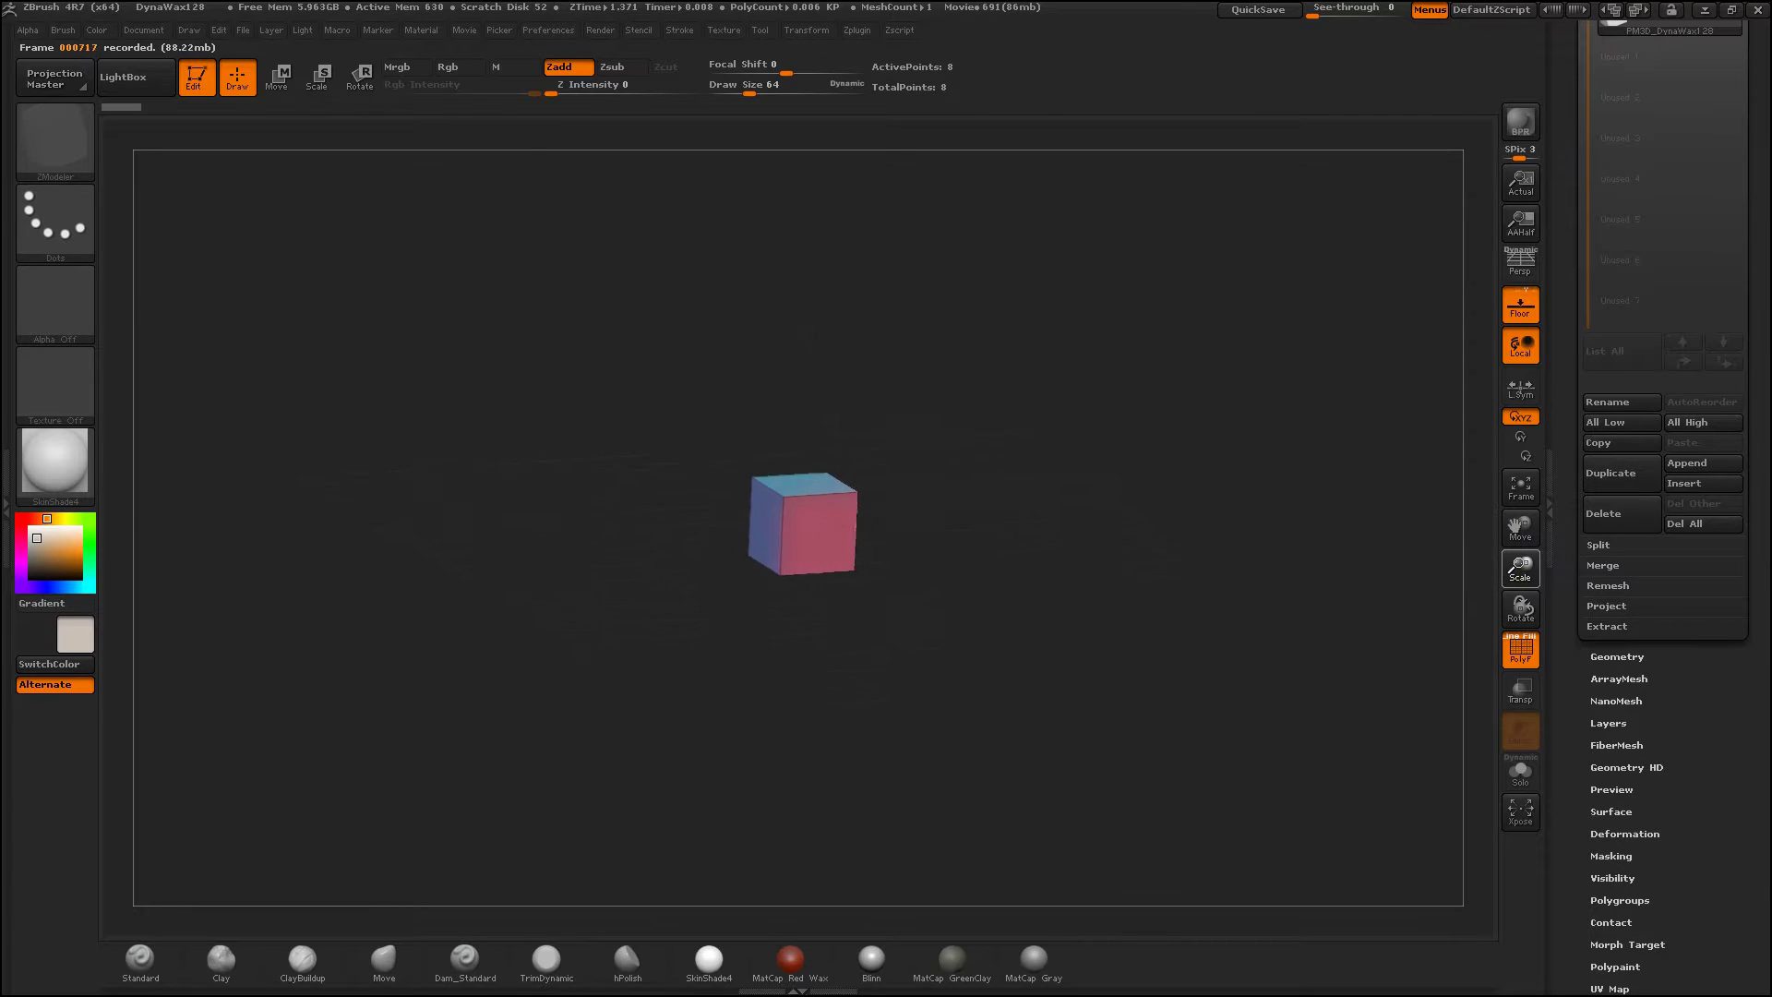
drag(1520, 568, 1492, 885)
key(space)
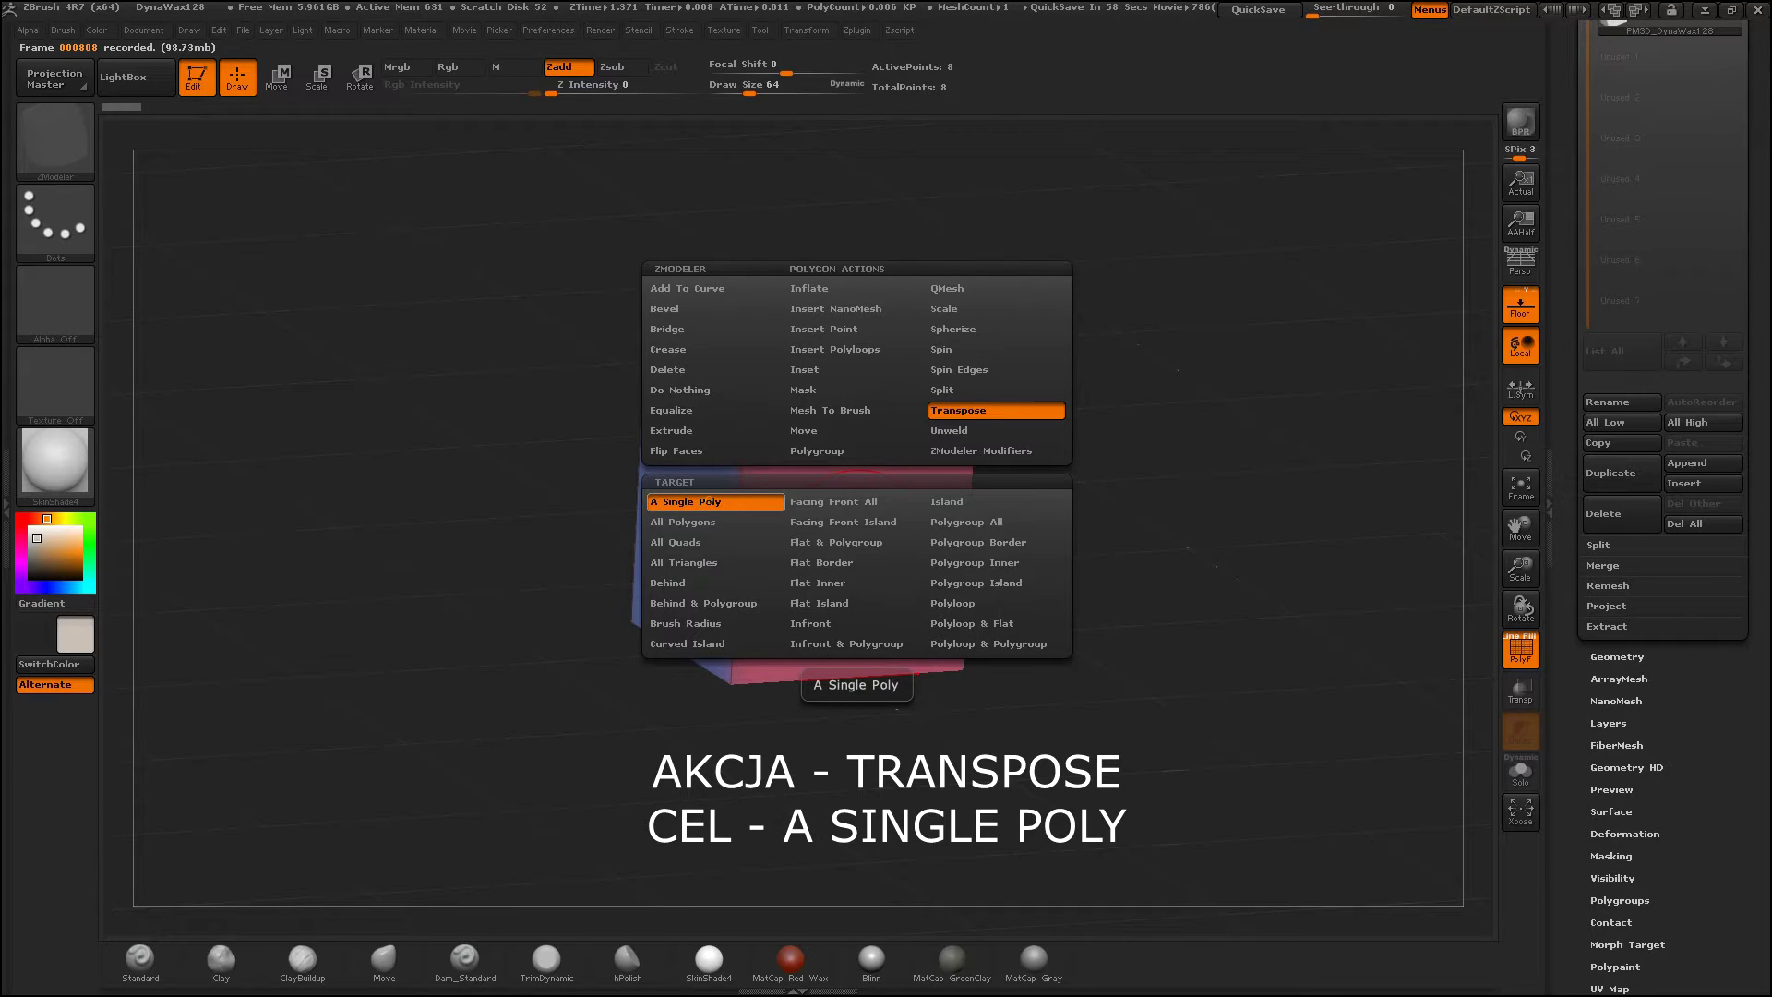
click(702, 501)
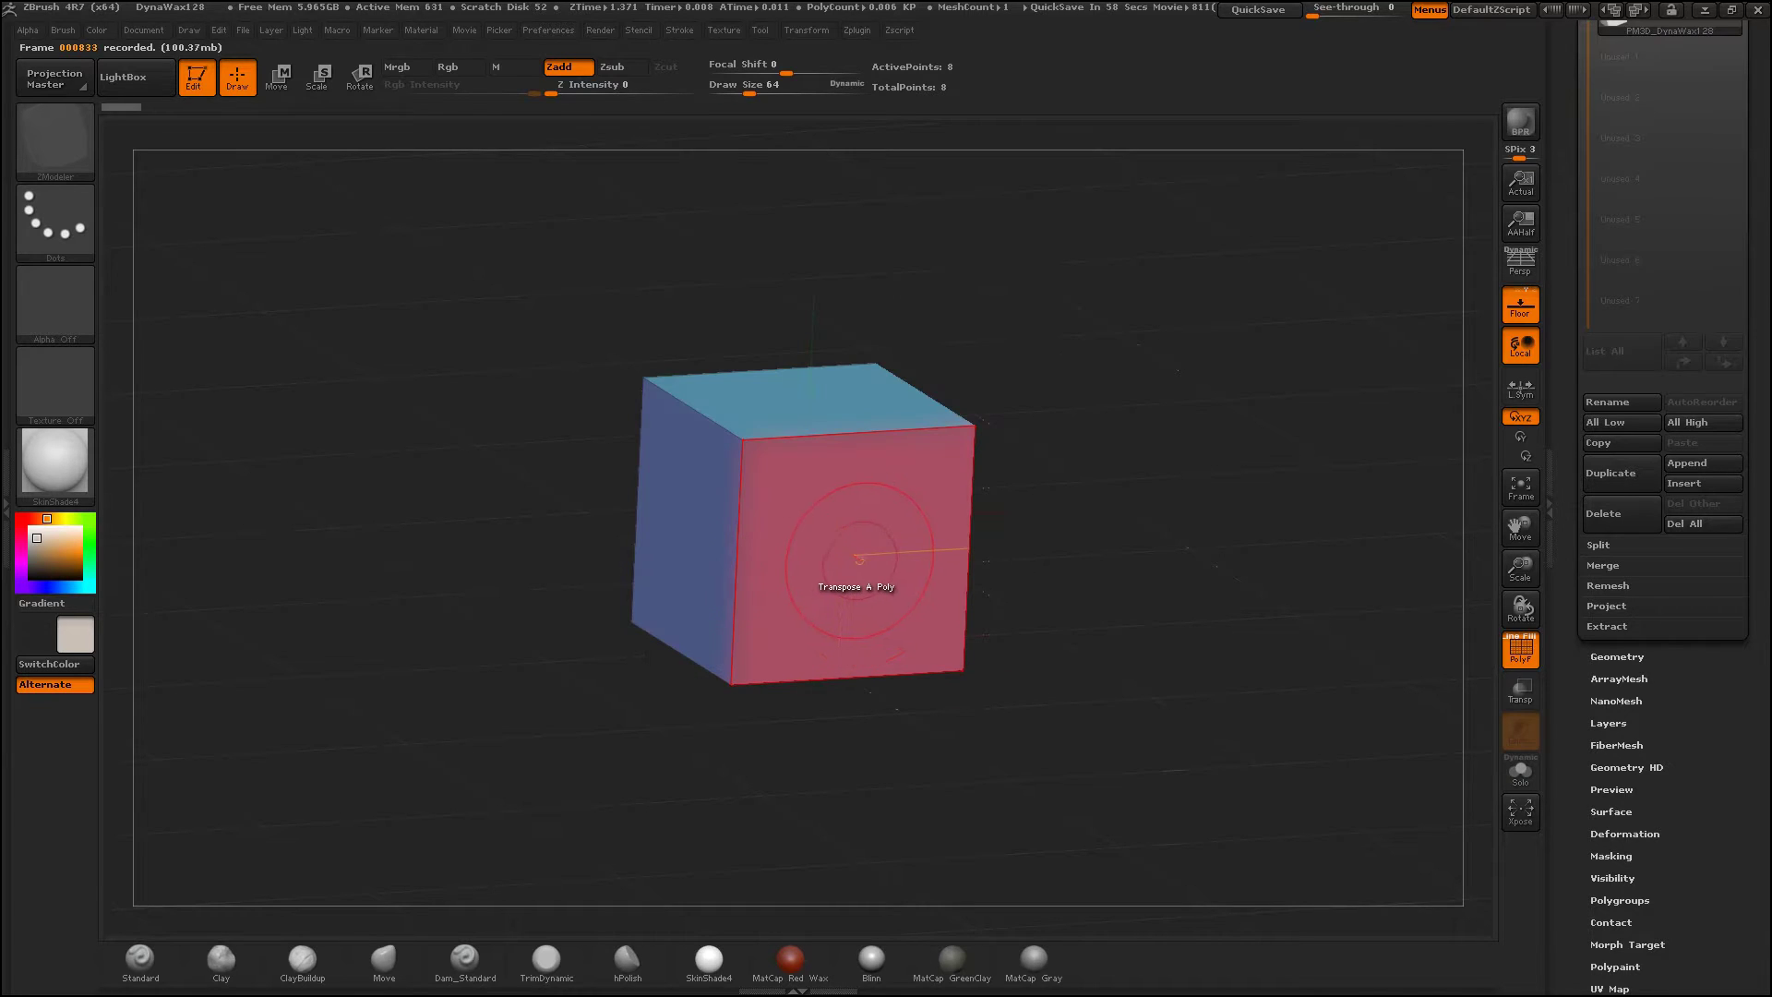
click(858, 558)
mouse_move(937, 605)
mouse_down()
mouse_move(1117, 535)
mouse_move(901, 569)
mouse_move(997, 550)
mouse_move(1040, 502)
mouse_move(1033, 552)
mouse_move(1216, 563)
mouse_up()
drag(875, 384, 871, 551)
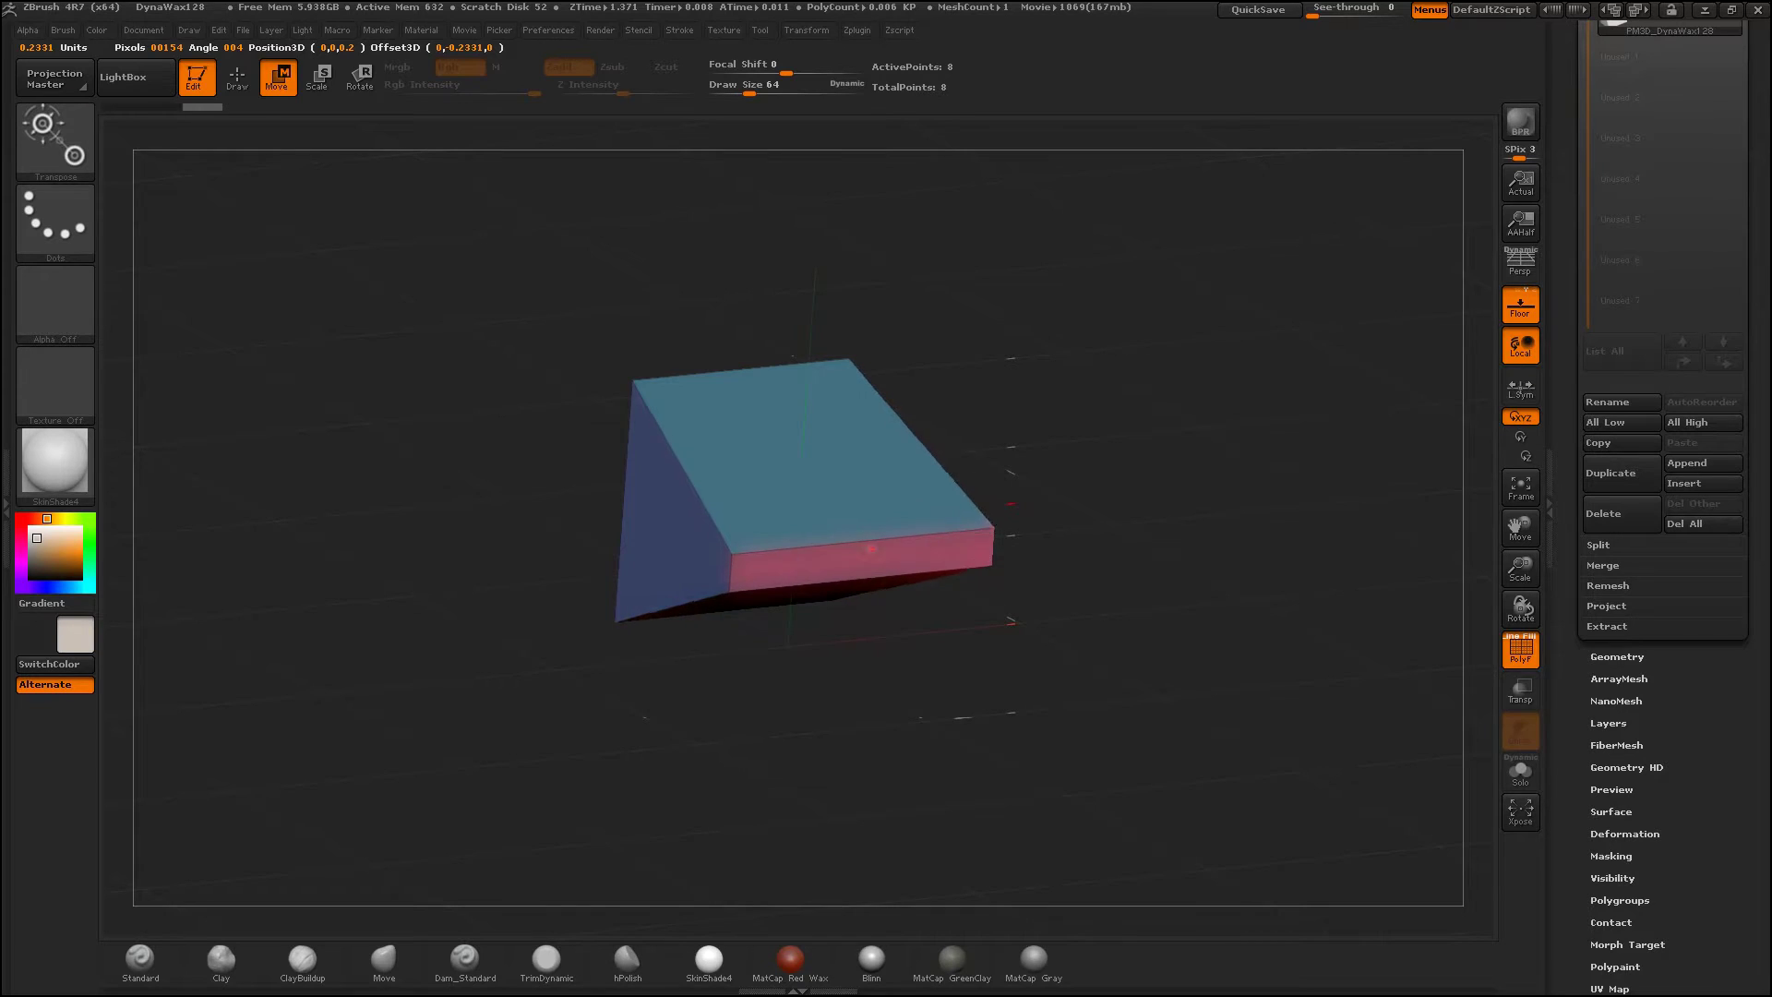
Step: Reselect ZModeler, toggle Local, and reframe the view over the slab's top
mouse_move(1034, 443)
mouse_down()
mouse_move(932, 370)
mouse_move(1040, 369)
mouse_move(965, 384)
mouse_move(894, 371)
mouse_move(1060, 384)
mouse_move(1001, 364)
mouse_move(847, 370)
mouse_up()
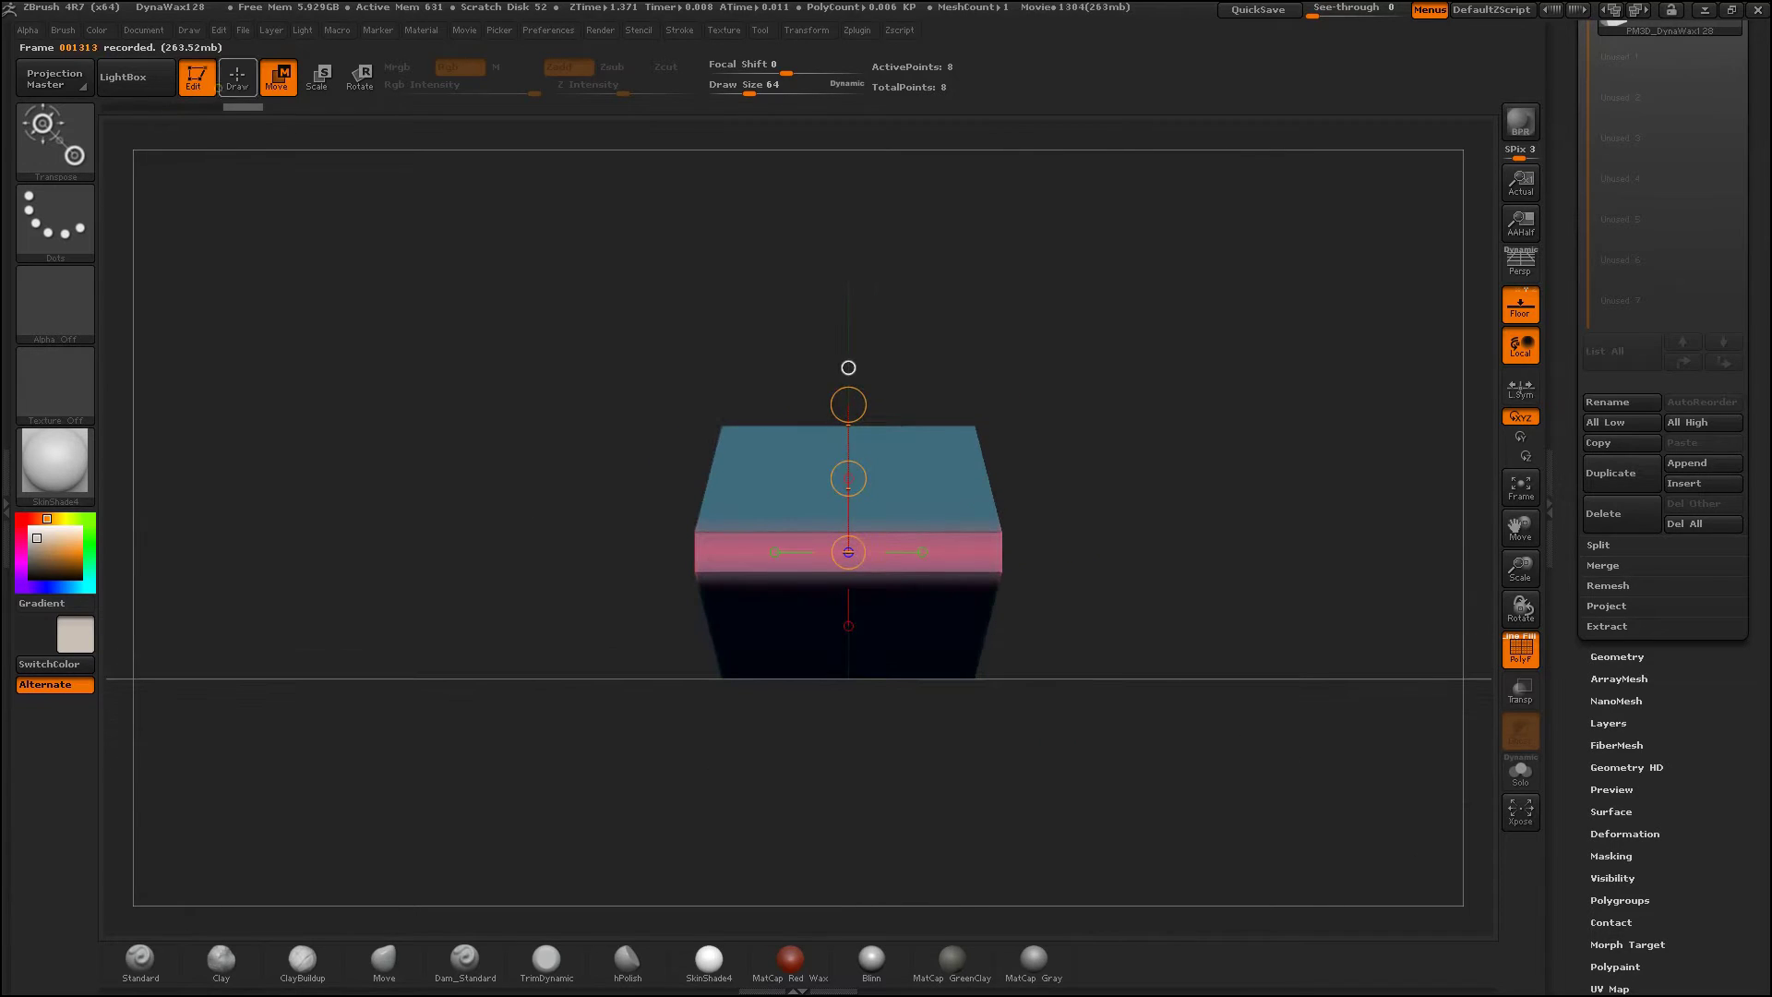
key(q)
drag(1107, 455, 1136, 414)
key(b)
key(z)
key(m)
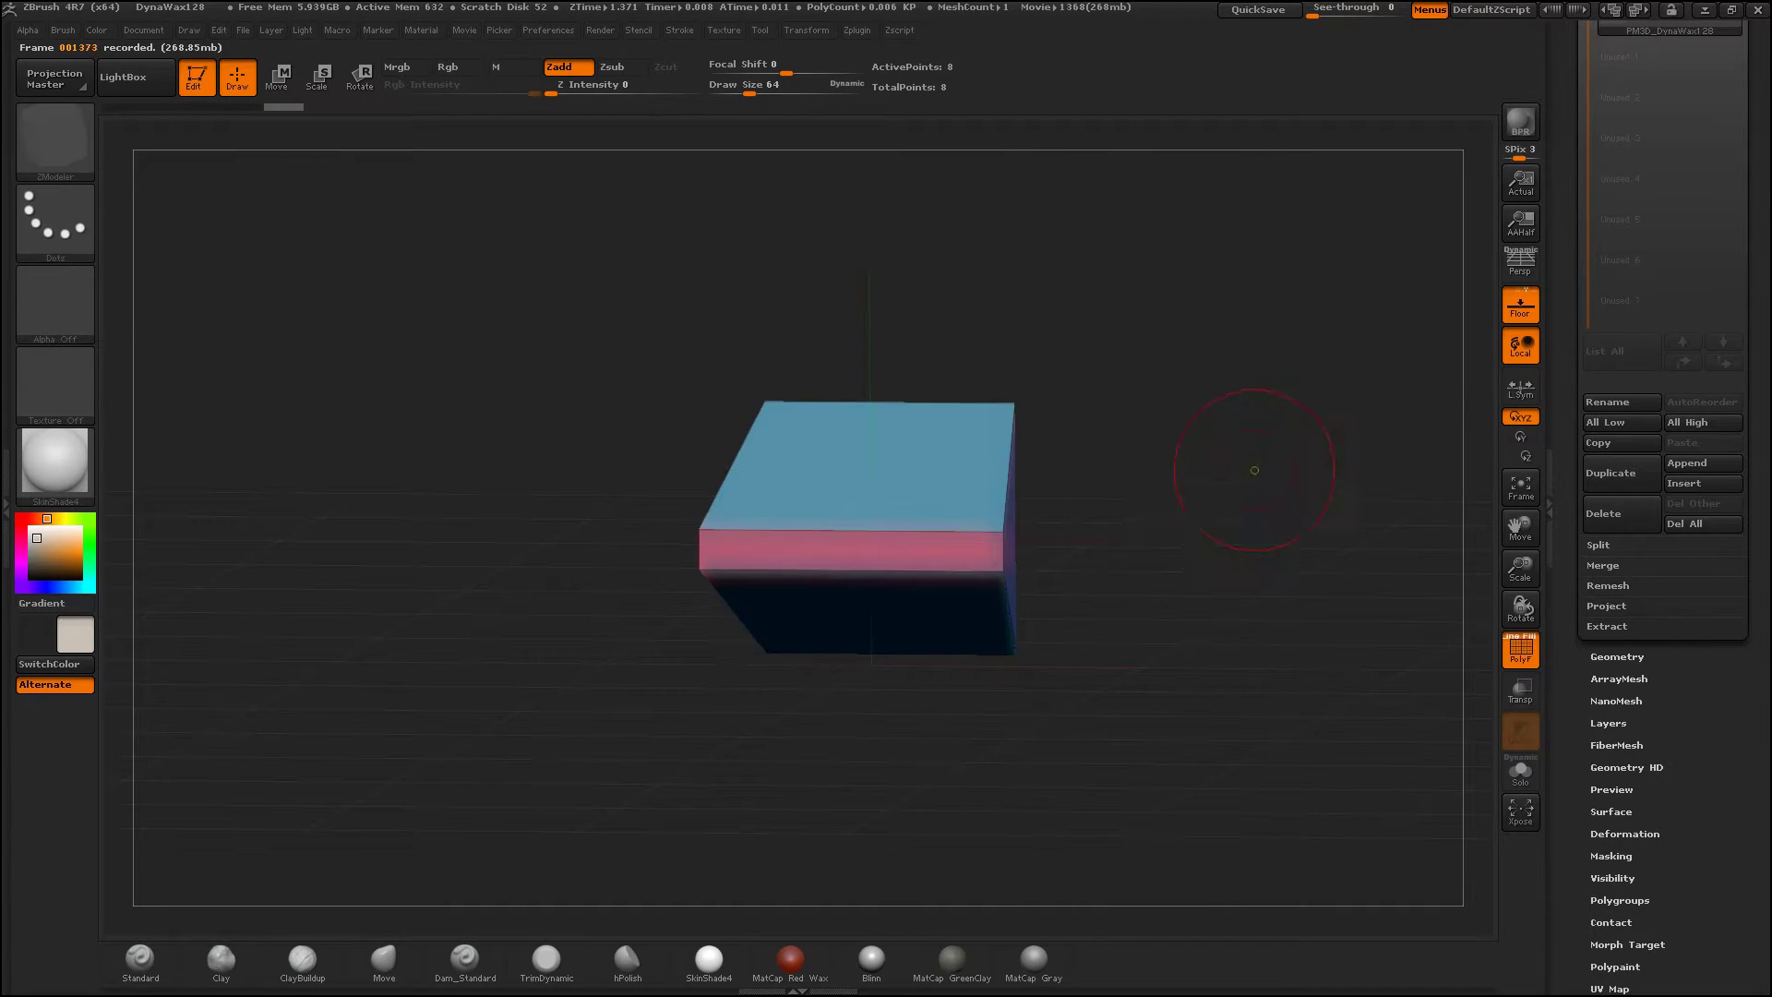
drag(1265, 487, 1495, 778)
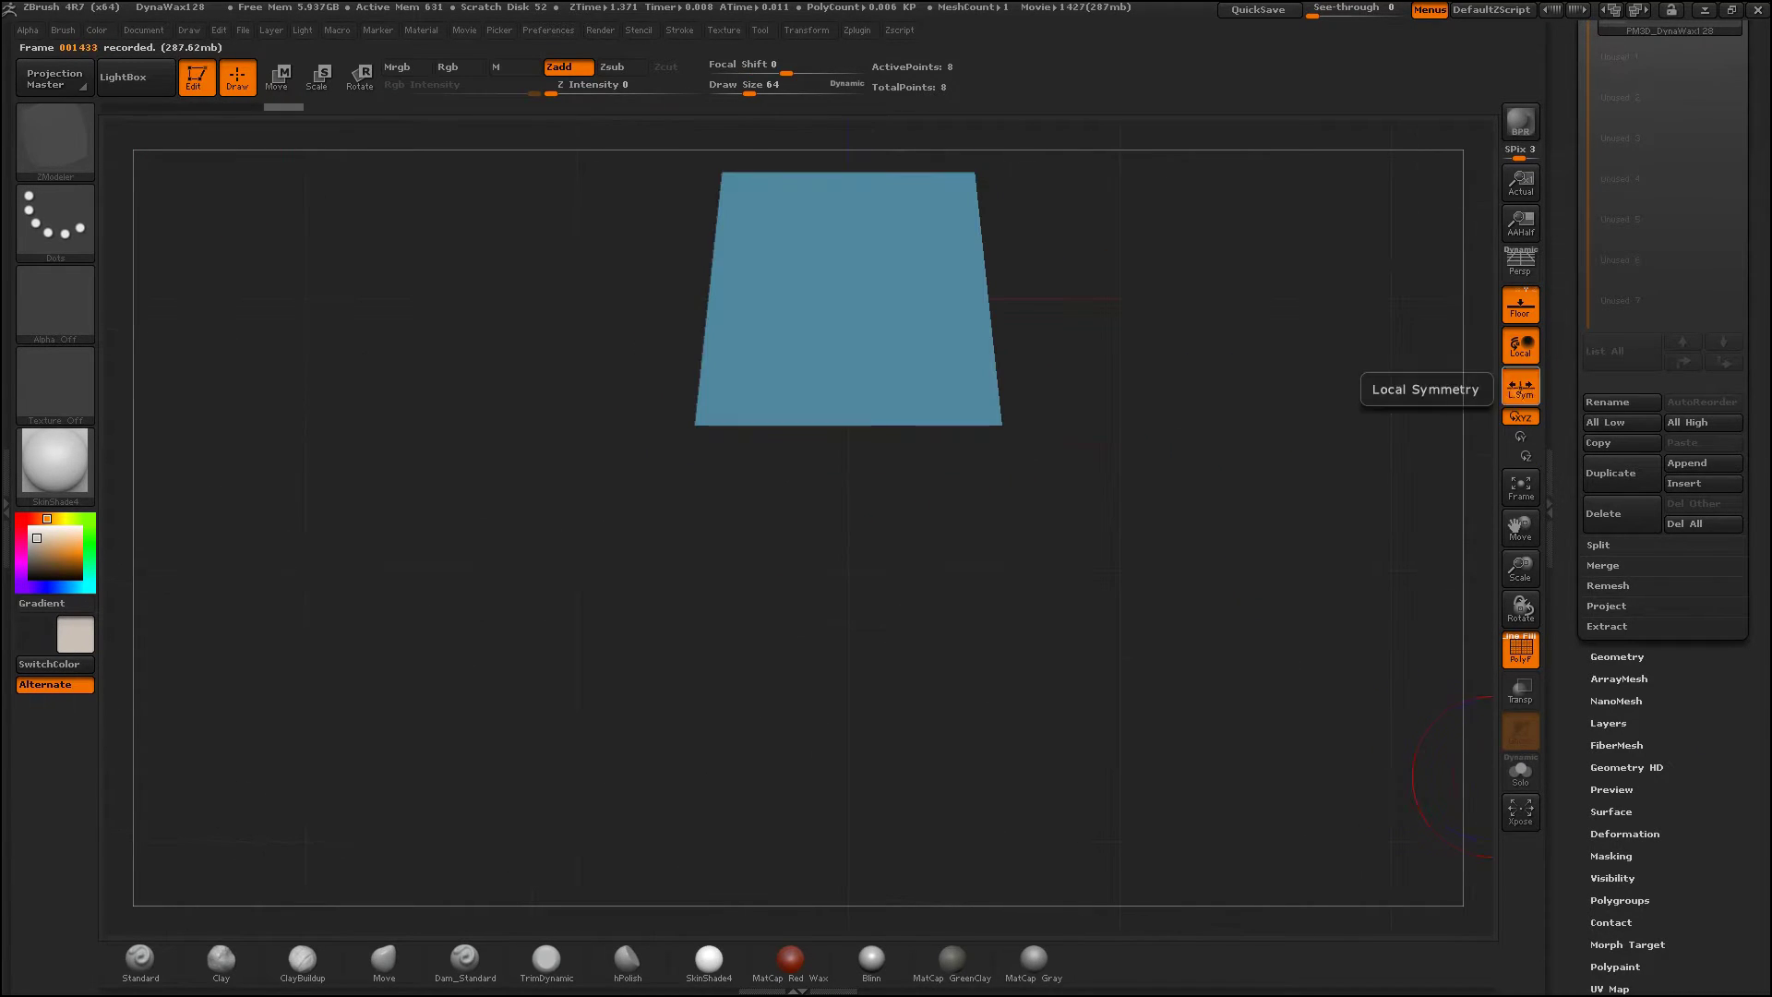
click(1520, 346)
drag(1521, 565, 1521, 682)
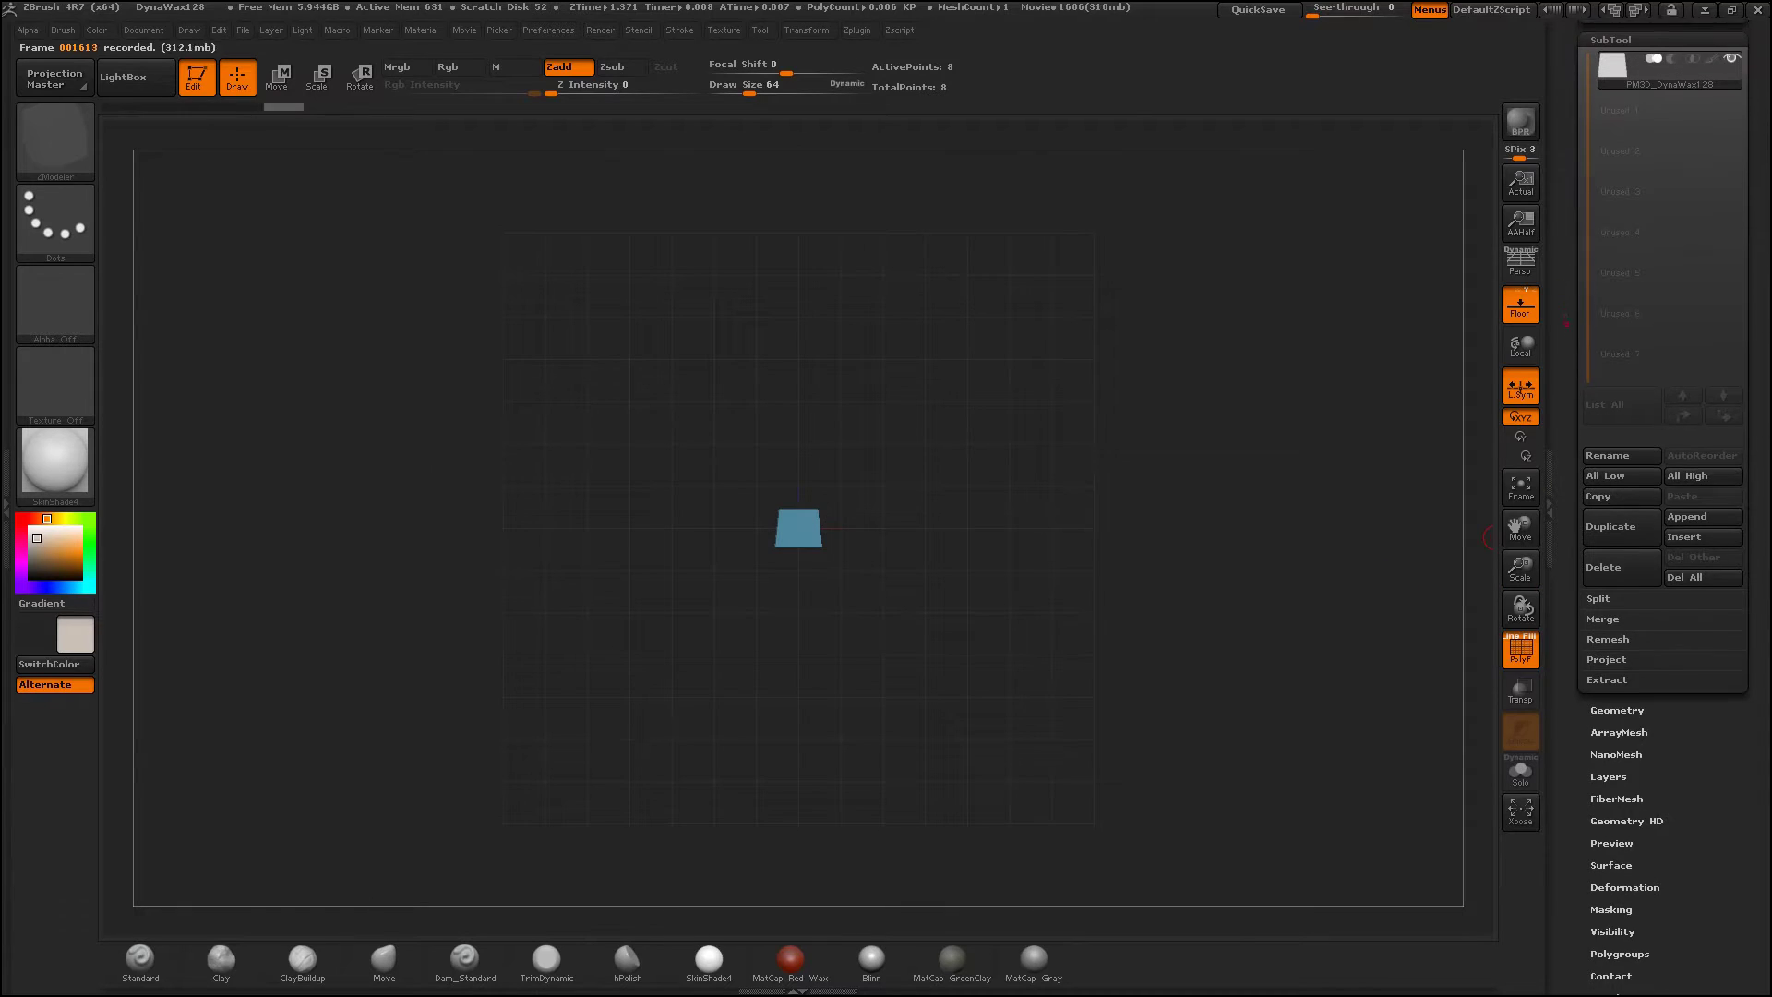
Step: Enable ArrayMesh with Lock Pos and Lock Size, 16 repeats and 360° Y rotation
click(1610, 277)
click(1619, 311)
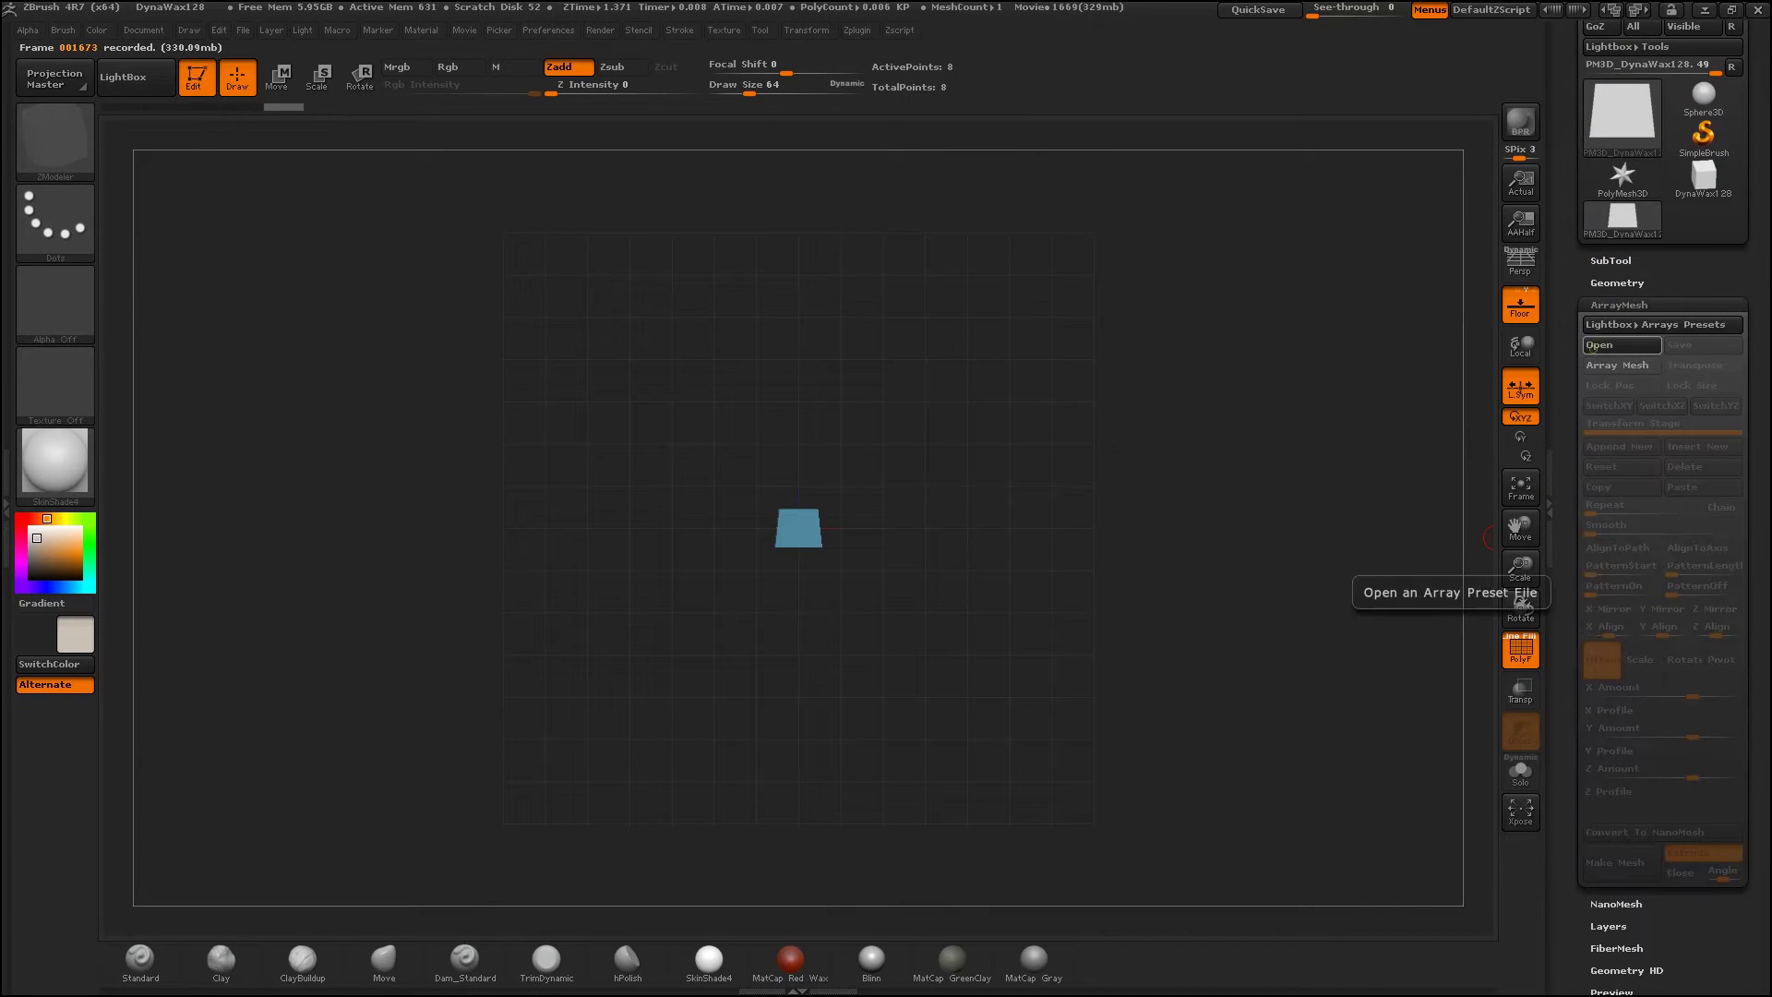
click(1617, 365)
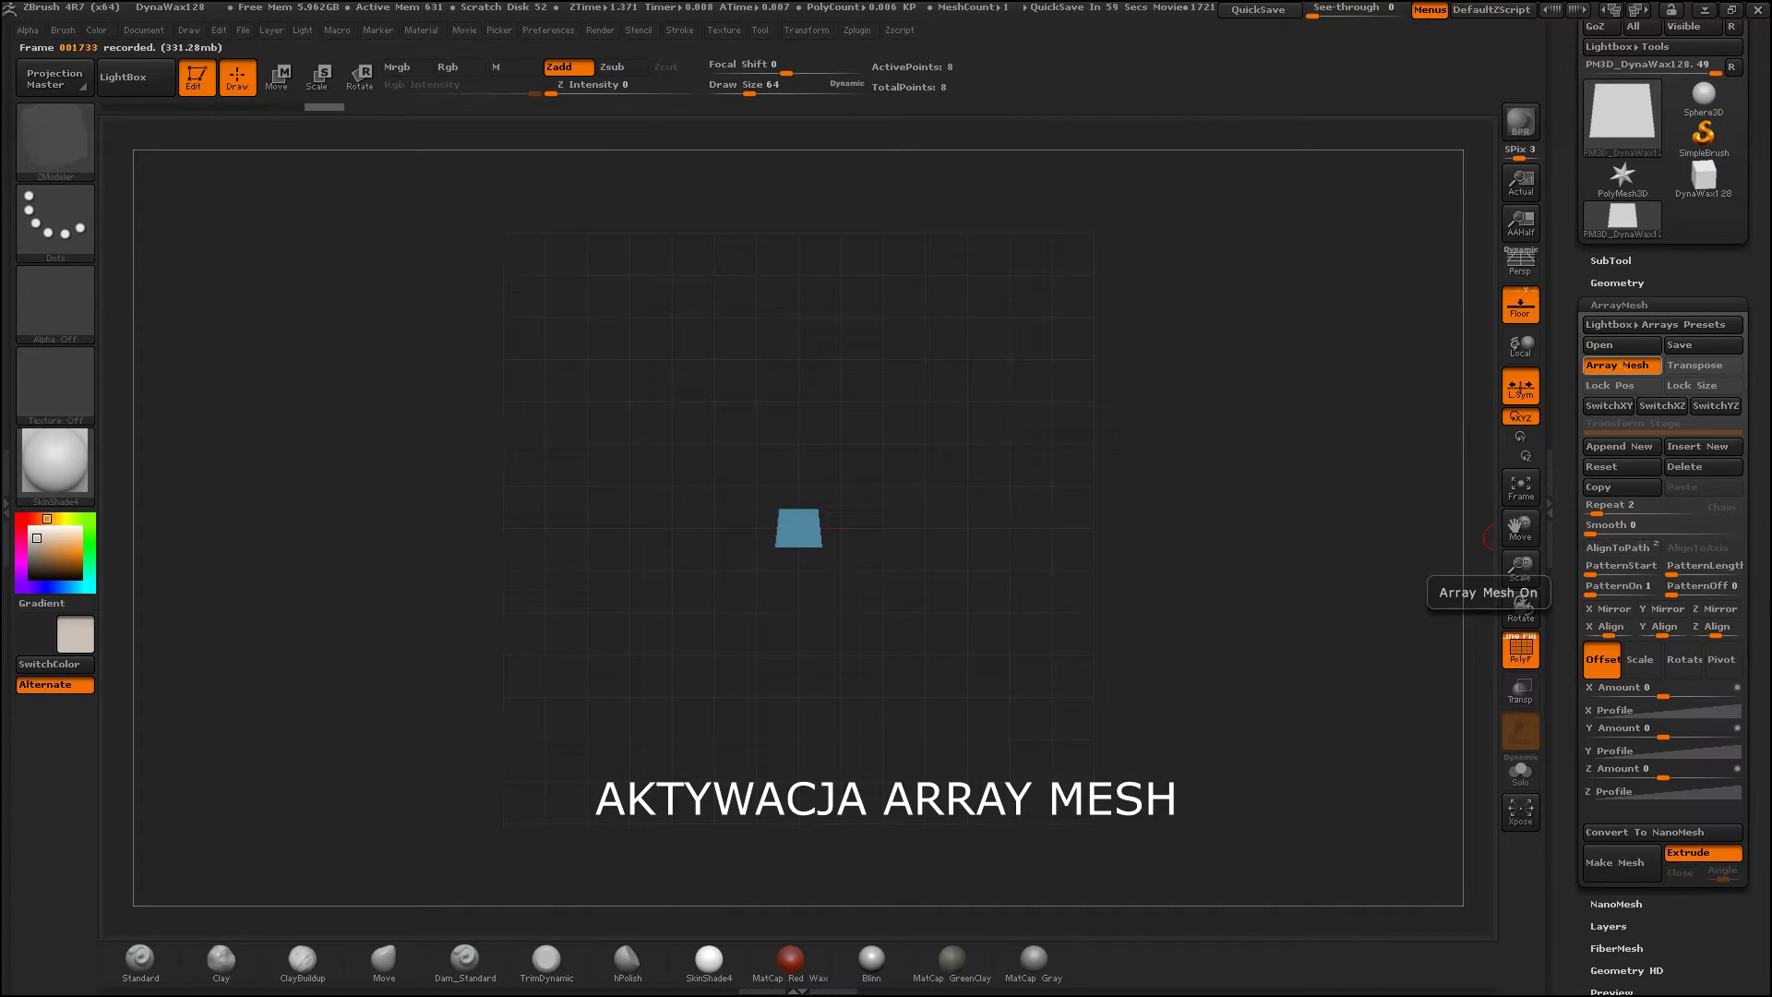
click(1616, 388)
click(1687, 386)
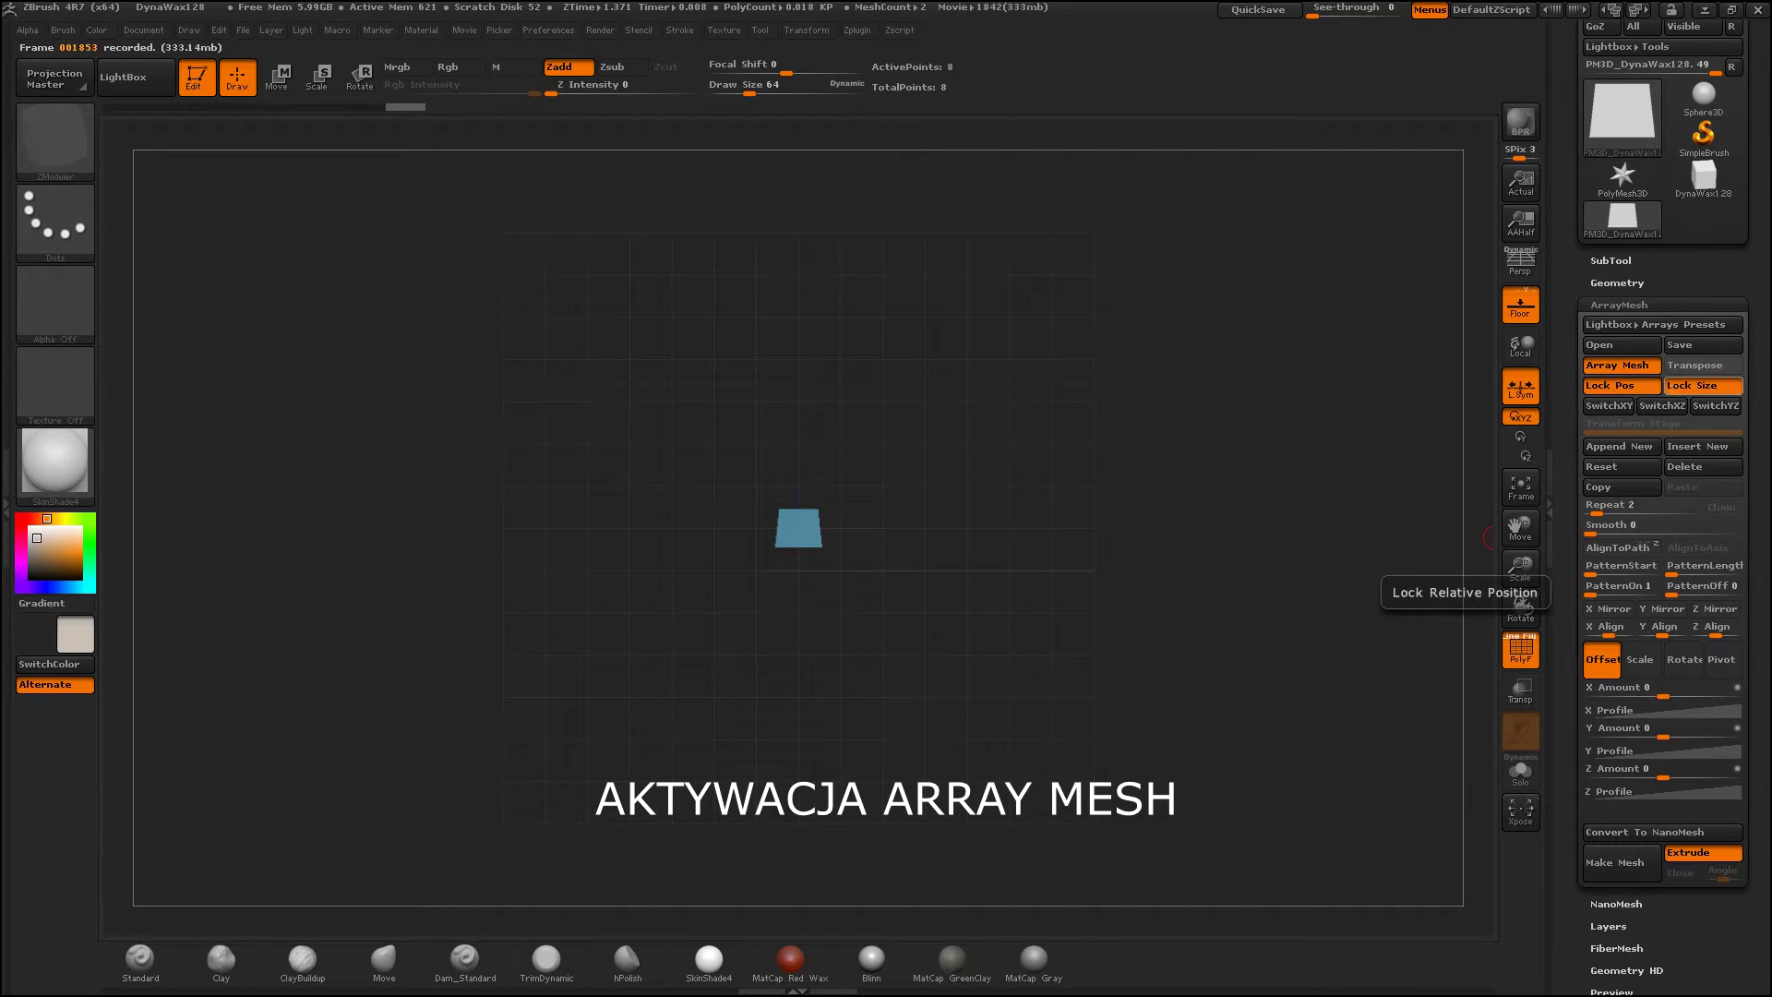
click(1605, 507)
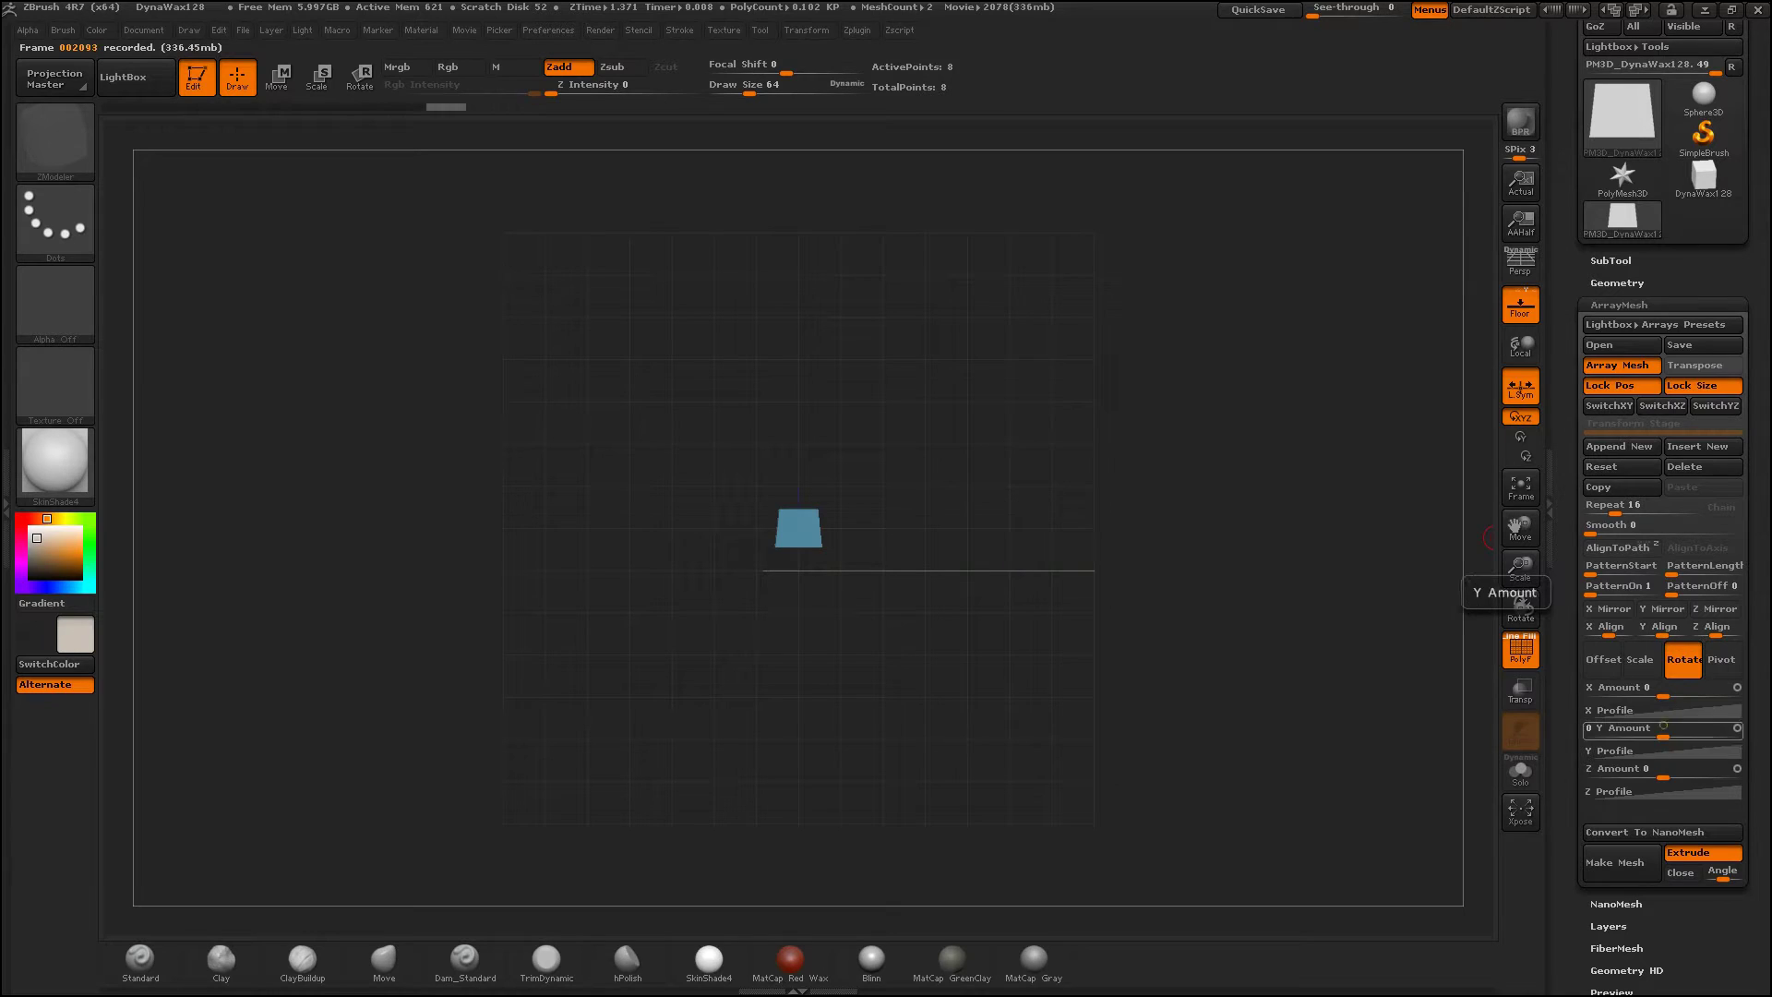
drag(1603, 731, 1712, 735)
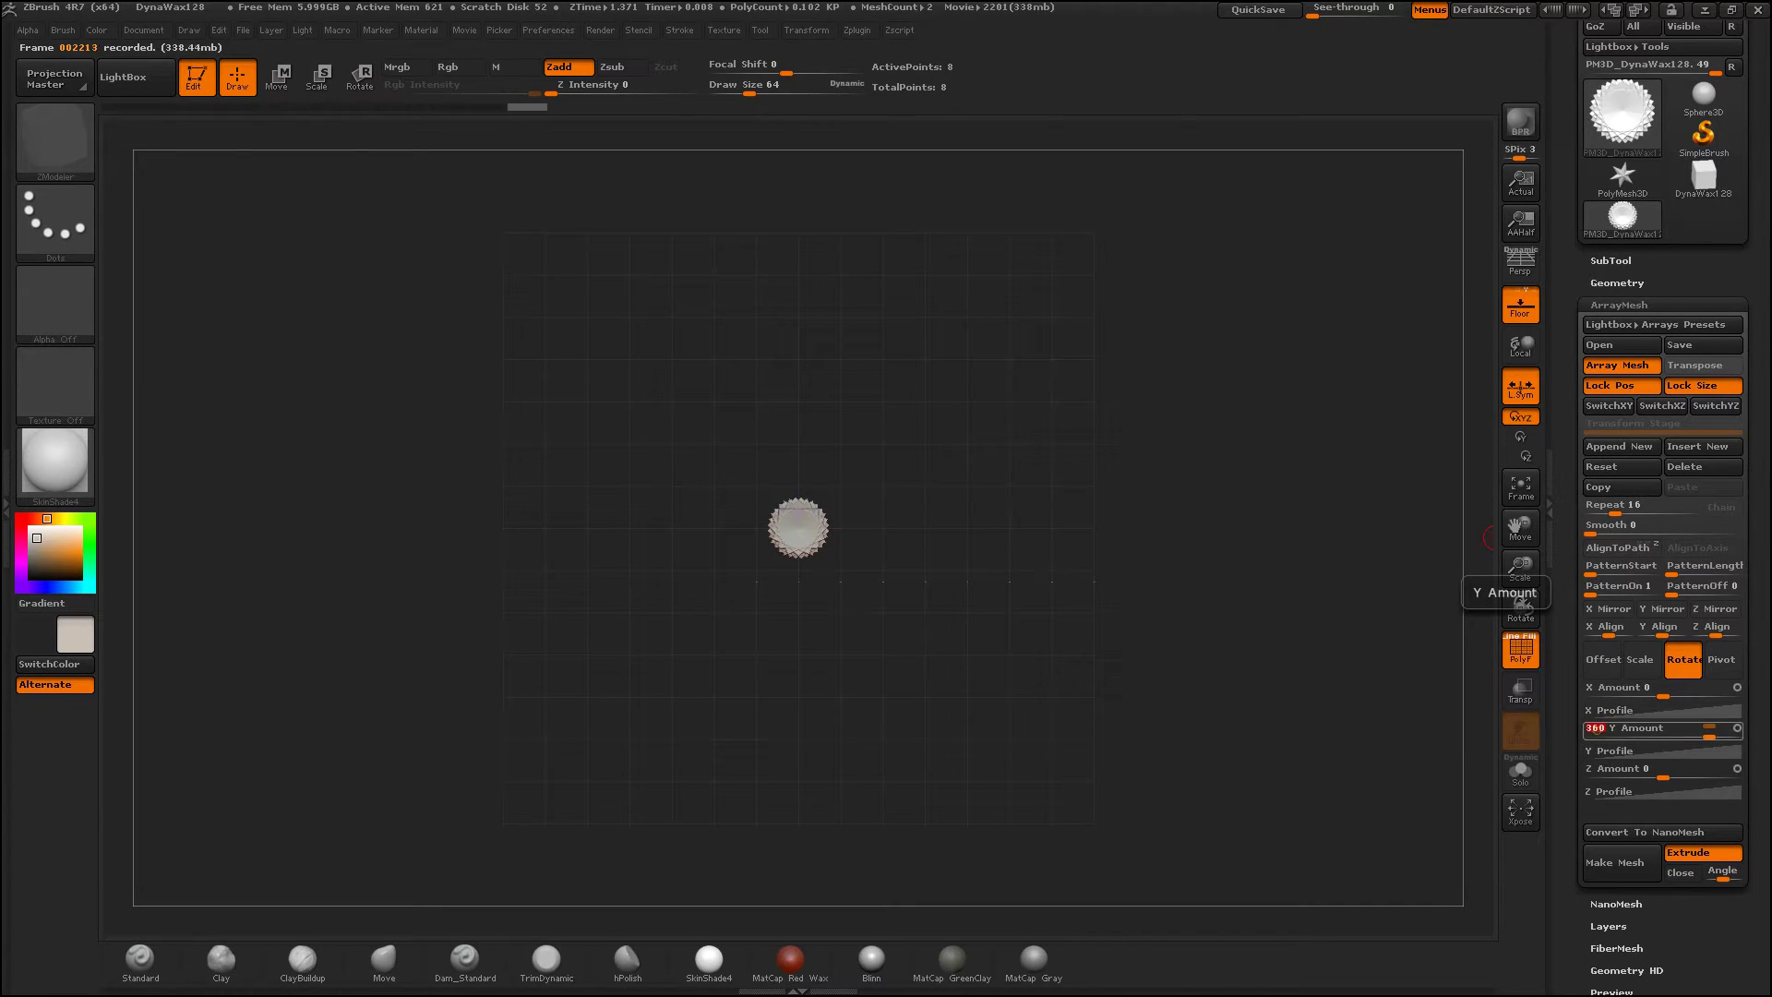
key(Return)
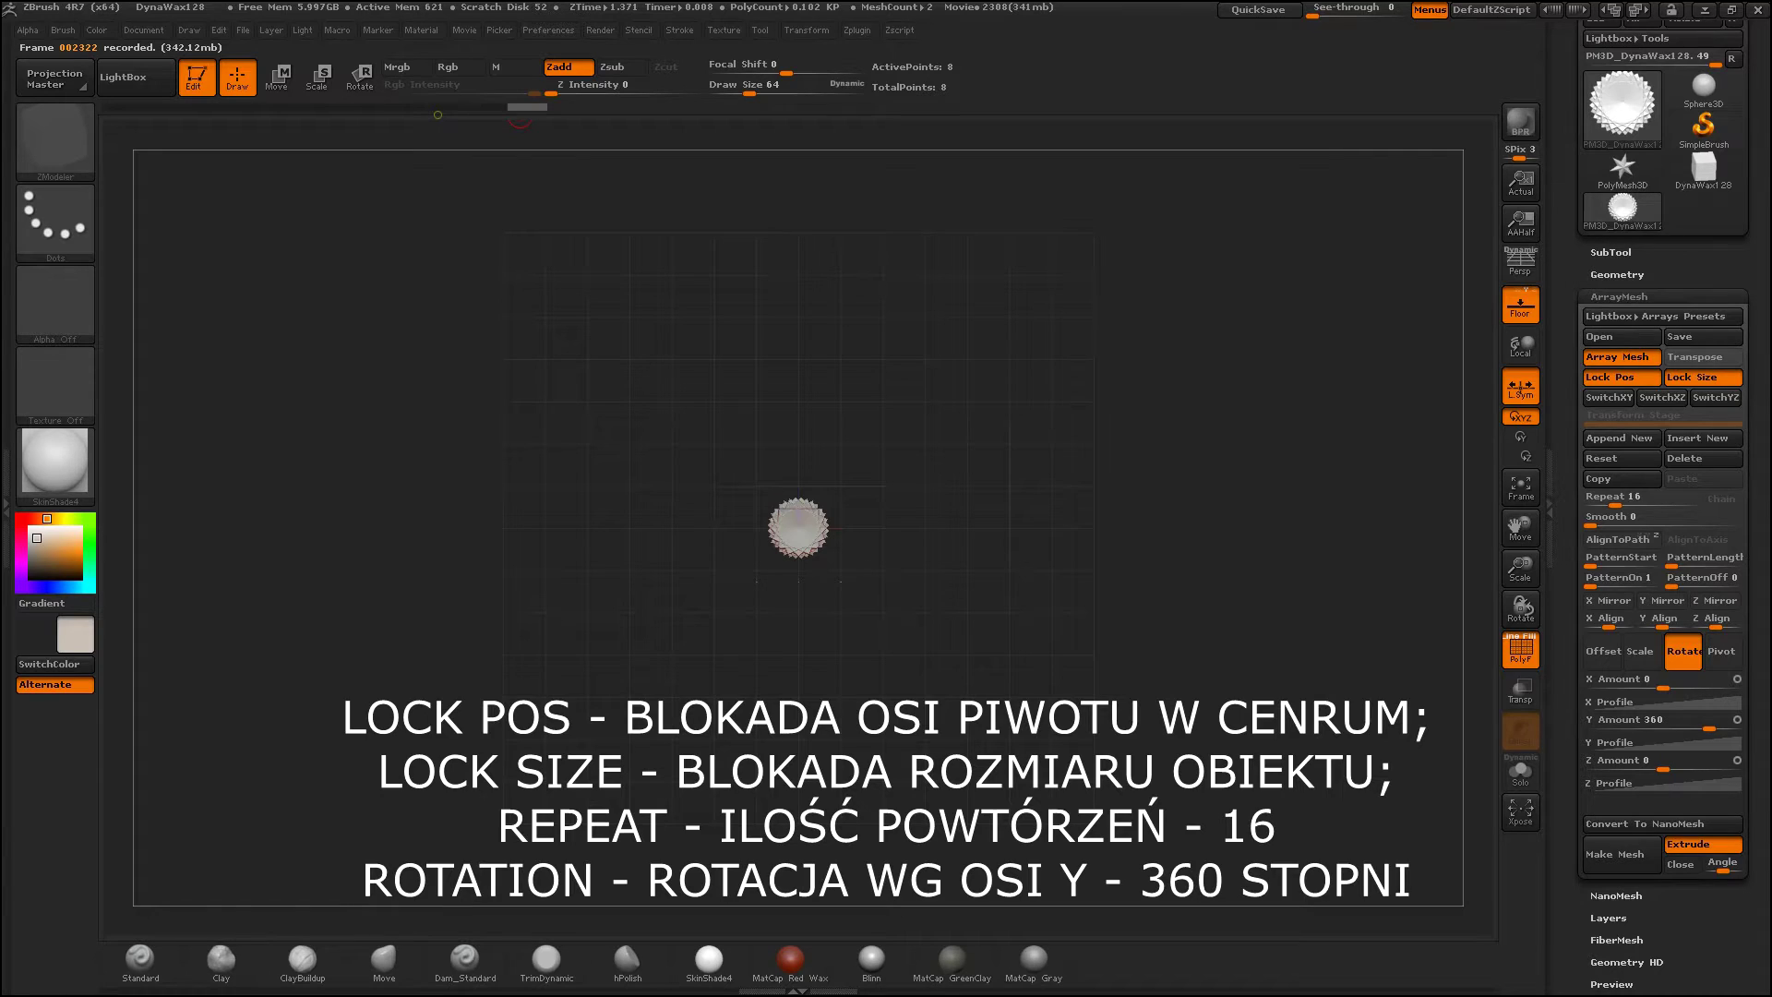
click(278, 77)
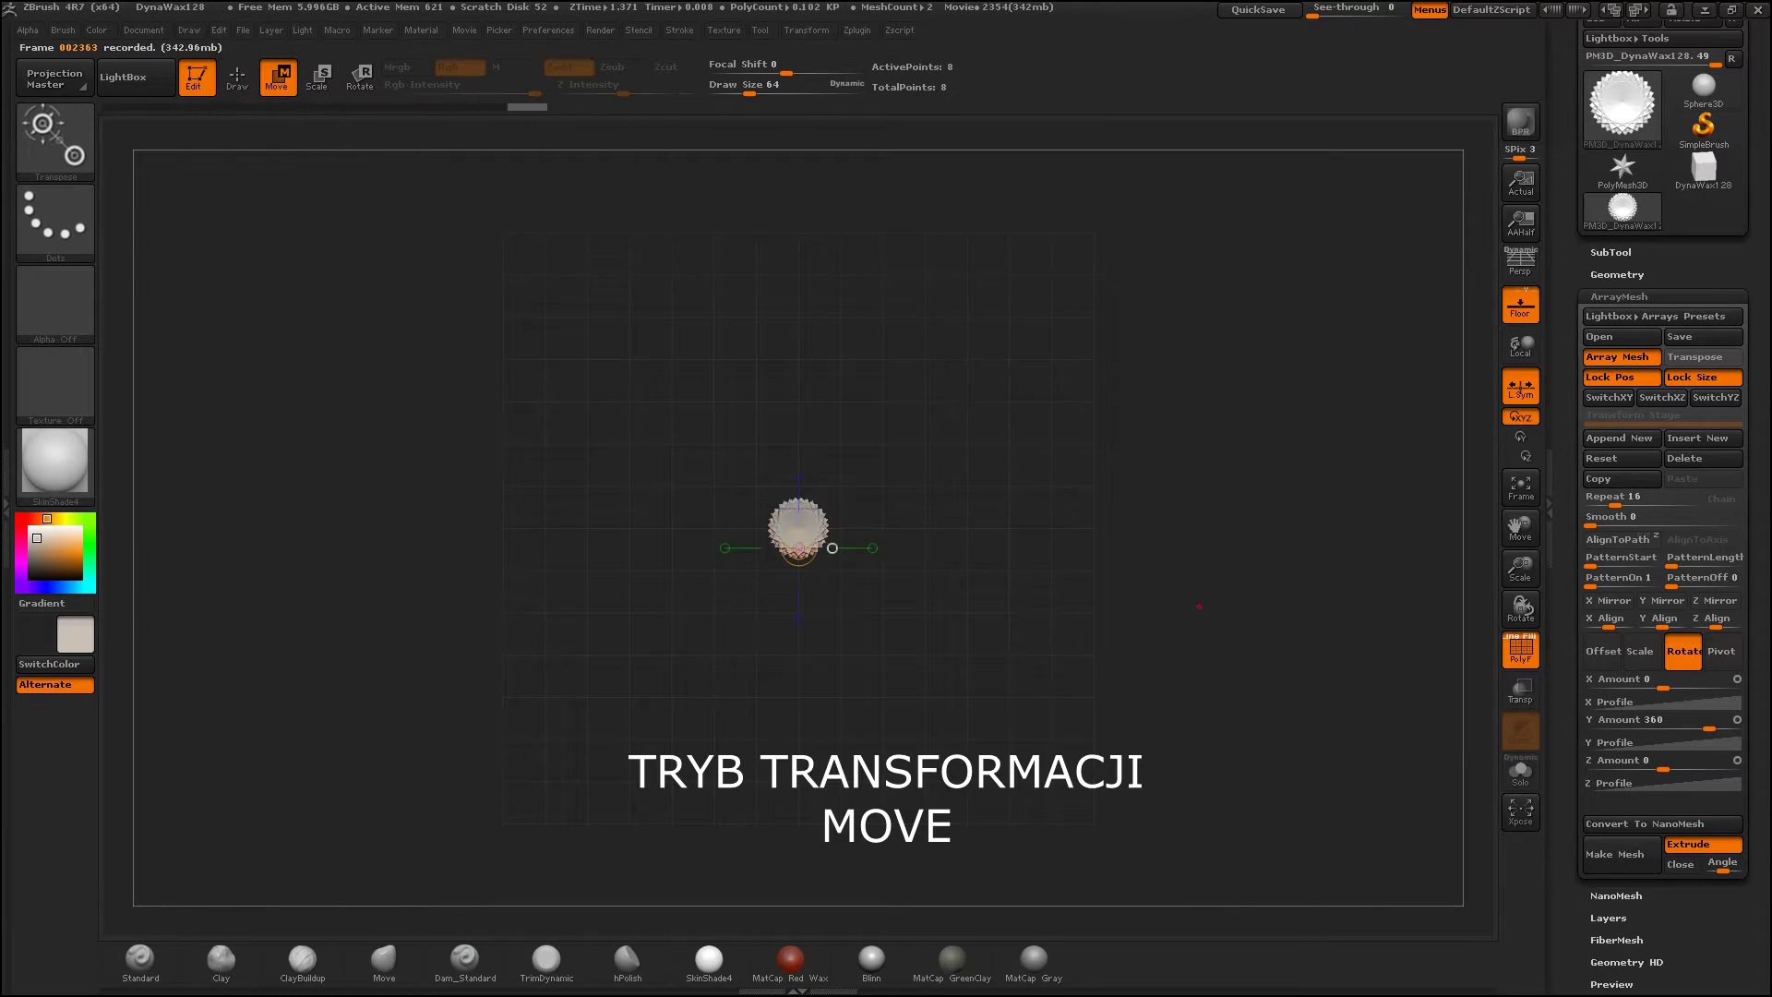
Step: Drag the ArrayMesh transpose handle to push the 16 slabs into a wide ring
mouse_move(1520, 563)
mouse_down()
mouse_move(1185, 534)
mouse_move(766, 628)
mouse_up()
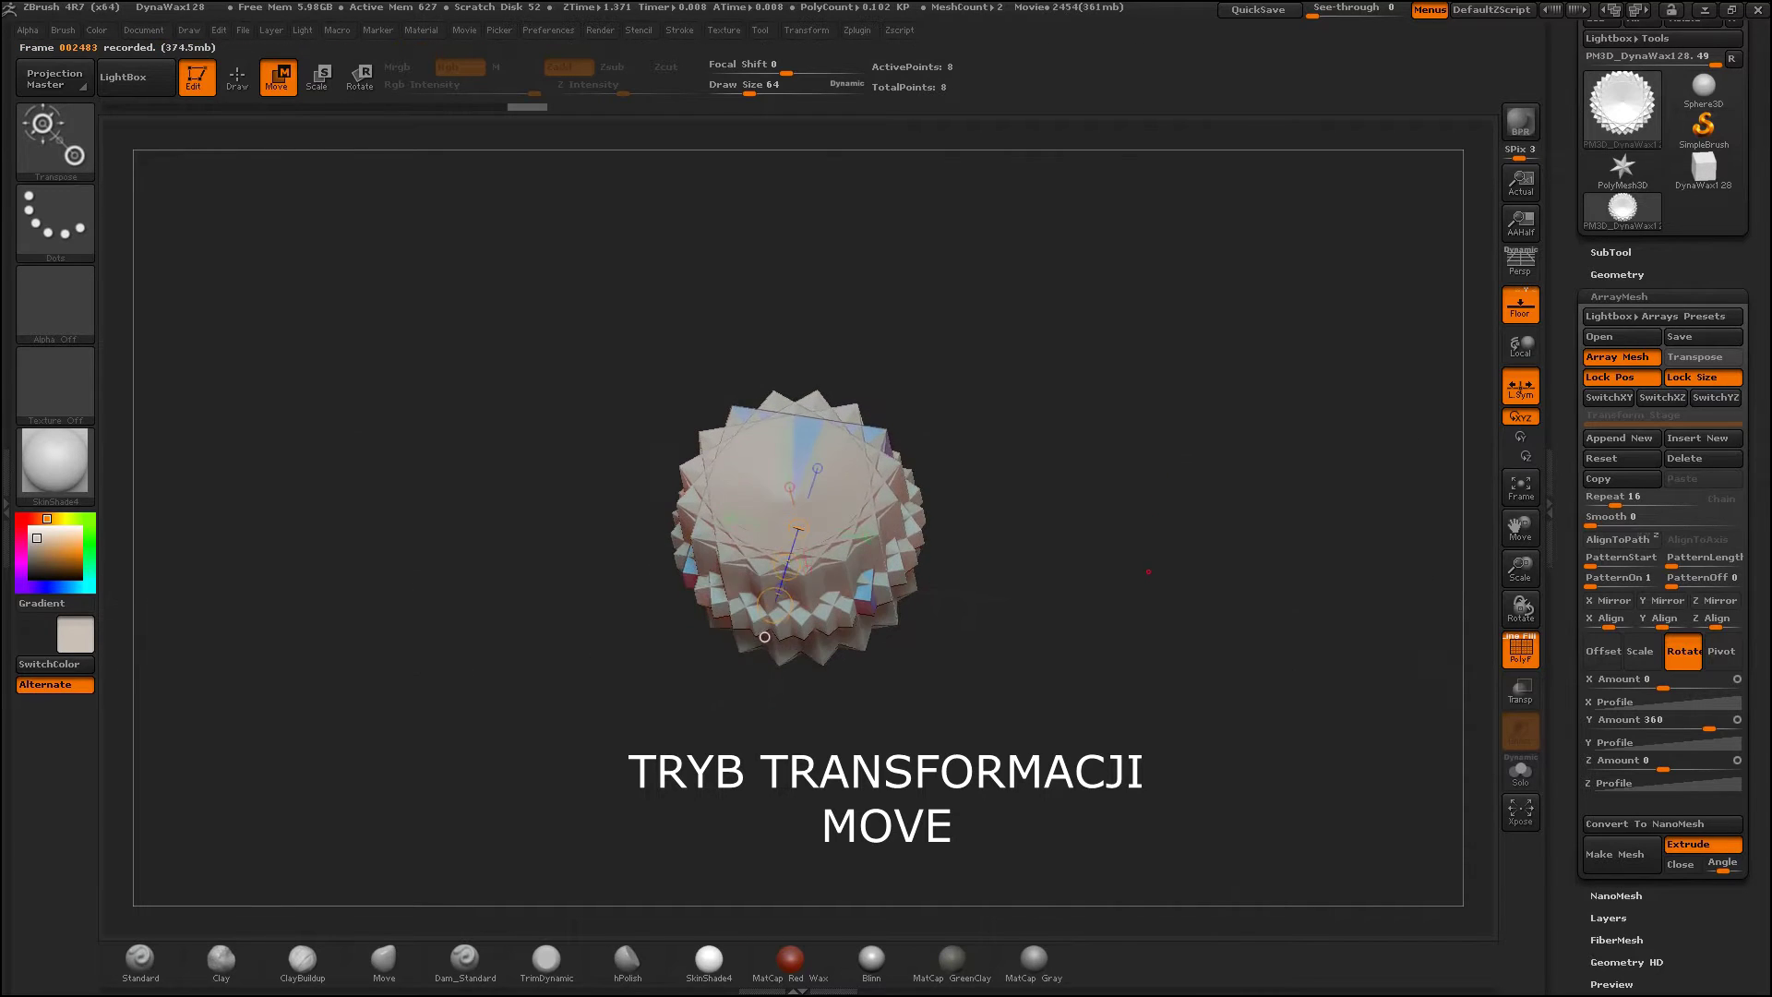
mouse_move(1107, 553)
mouse_down()
mouse_move(1108, 738)
mouse_move(1107, 687)
mouse_move(878, 446)
mouse_up()
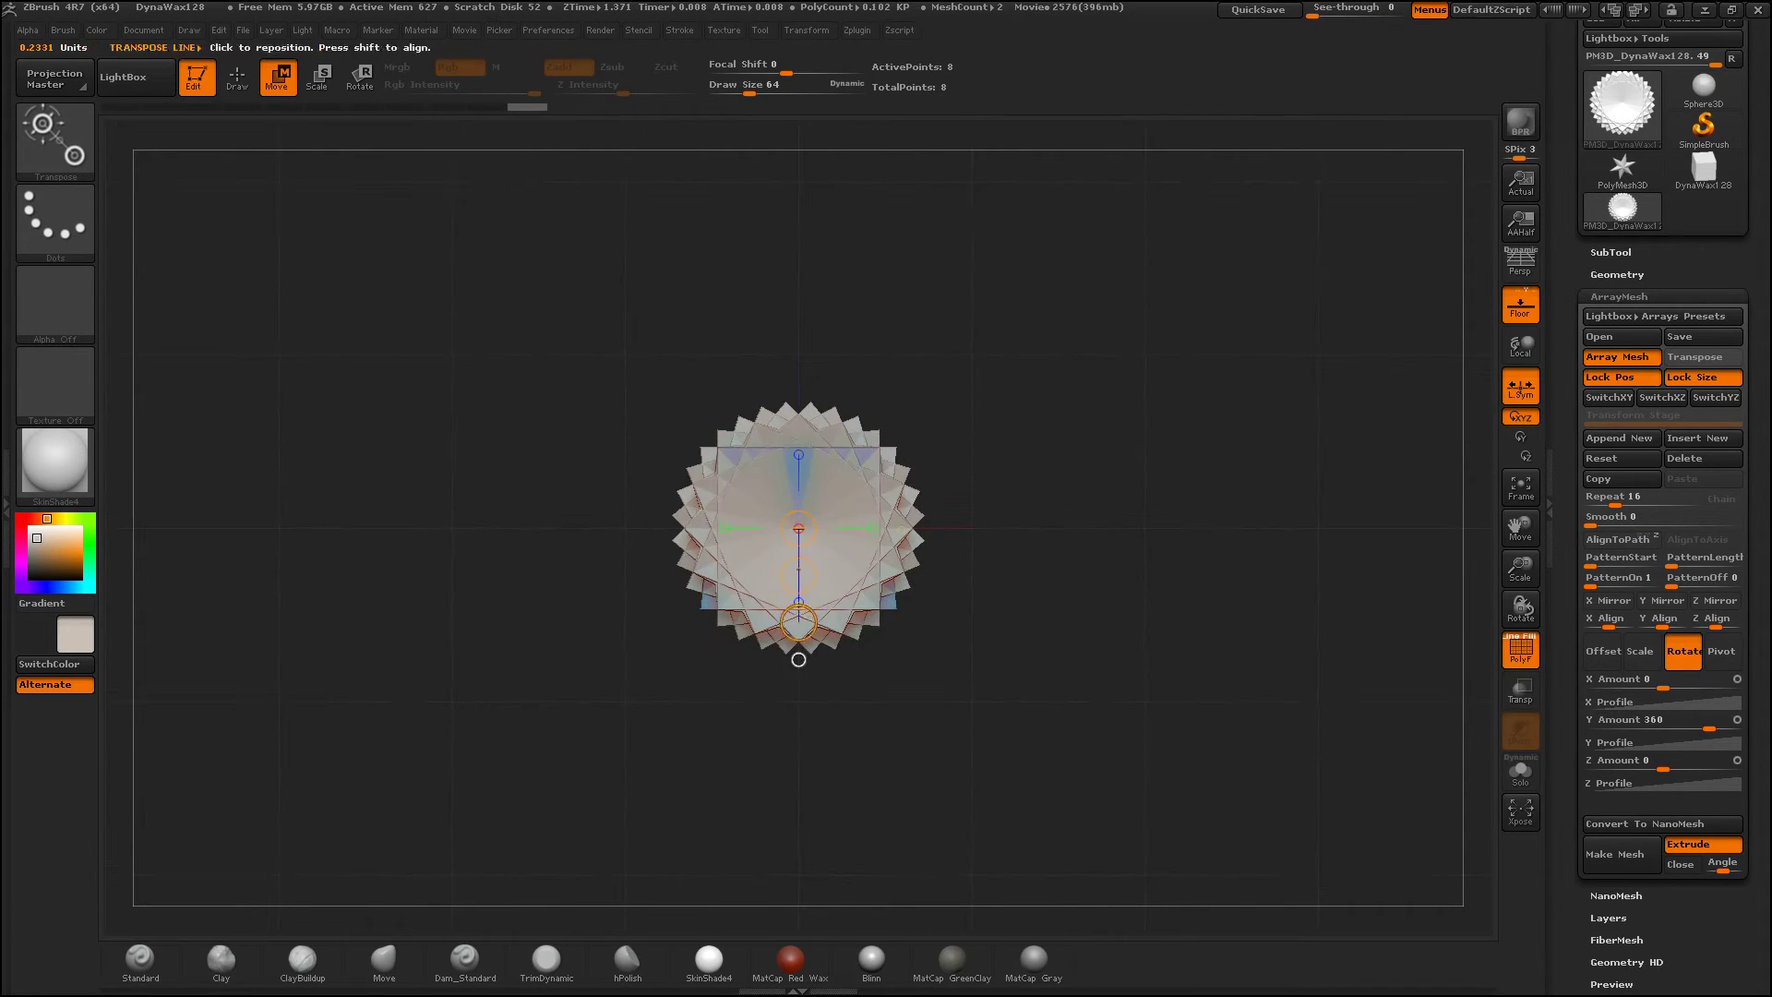
drag(798, 659, 837, 688)
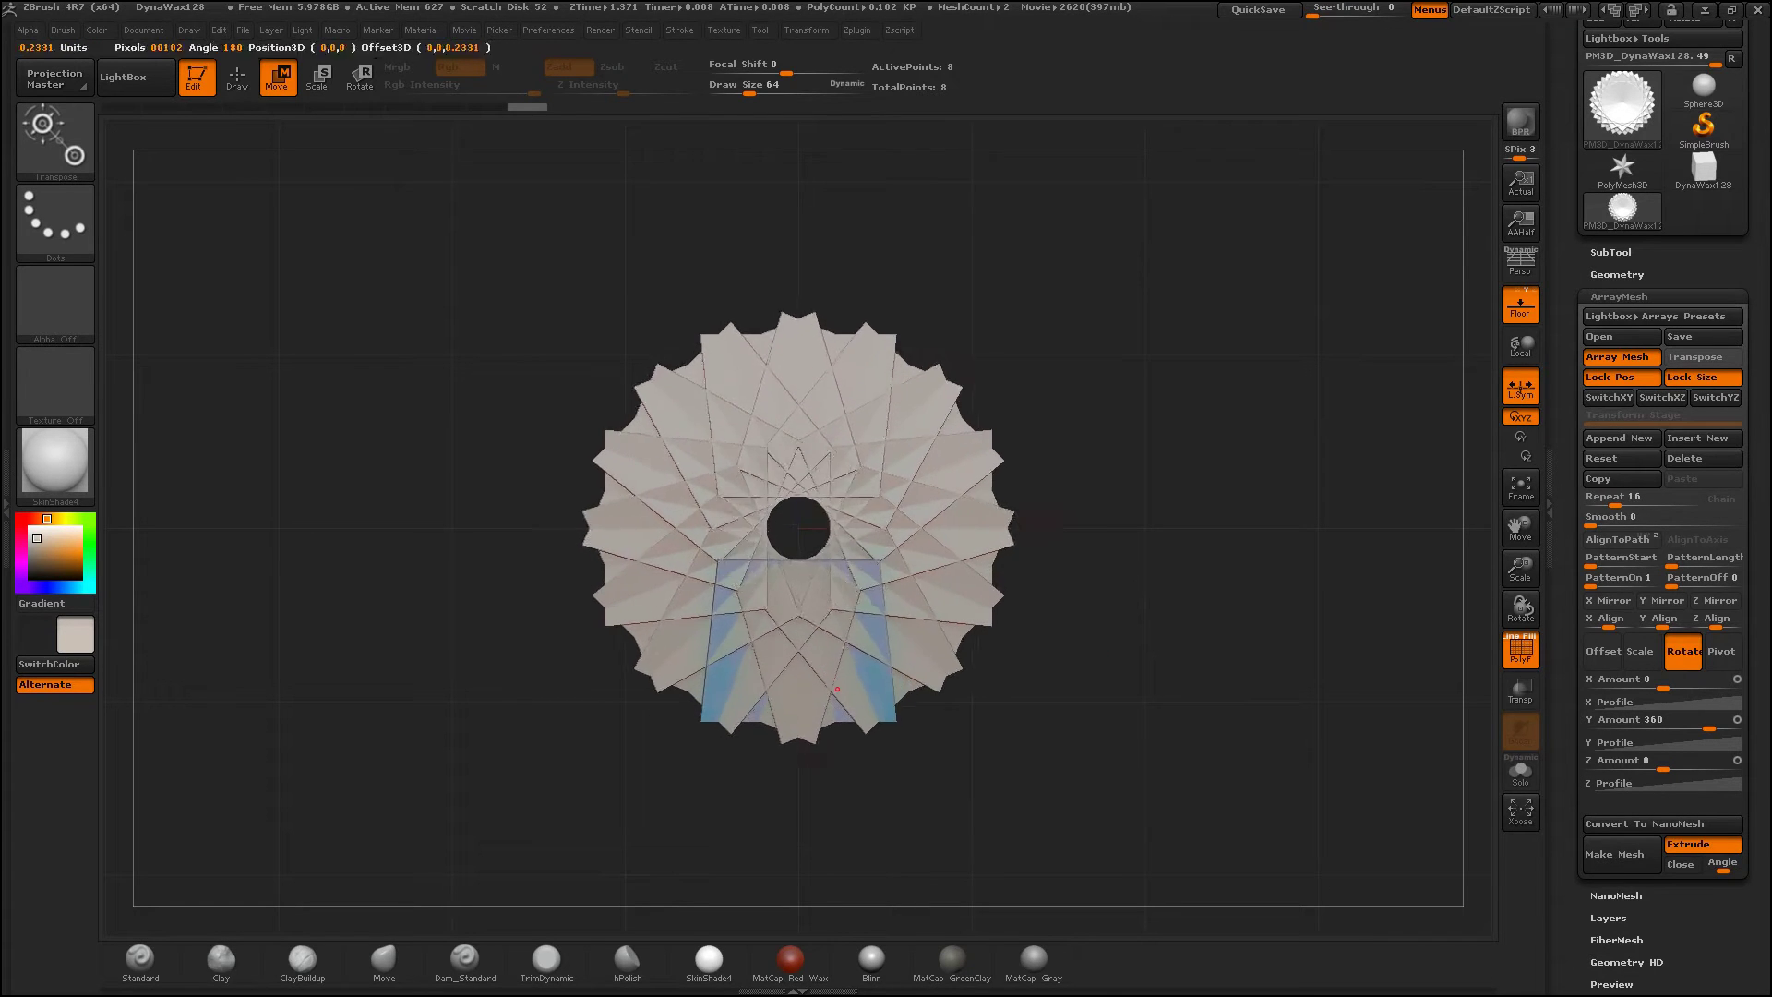
drag(837, 688, 1180, 973)
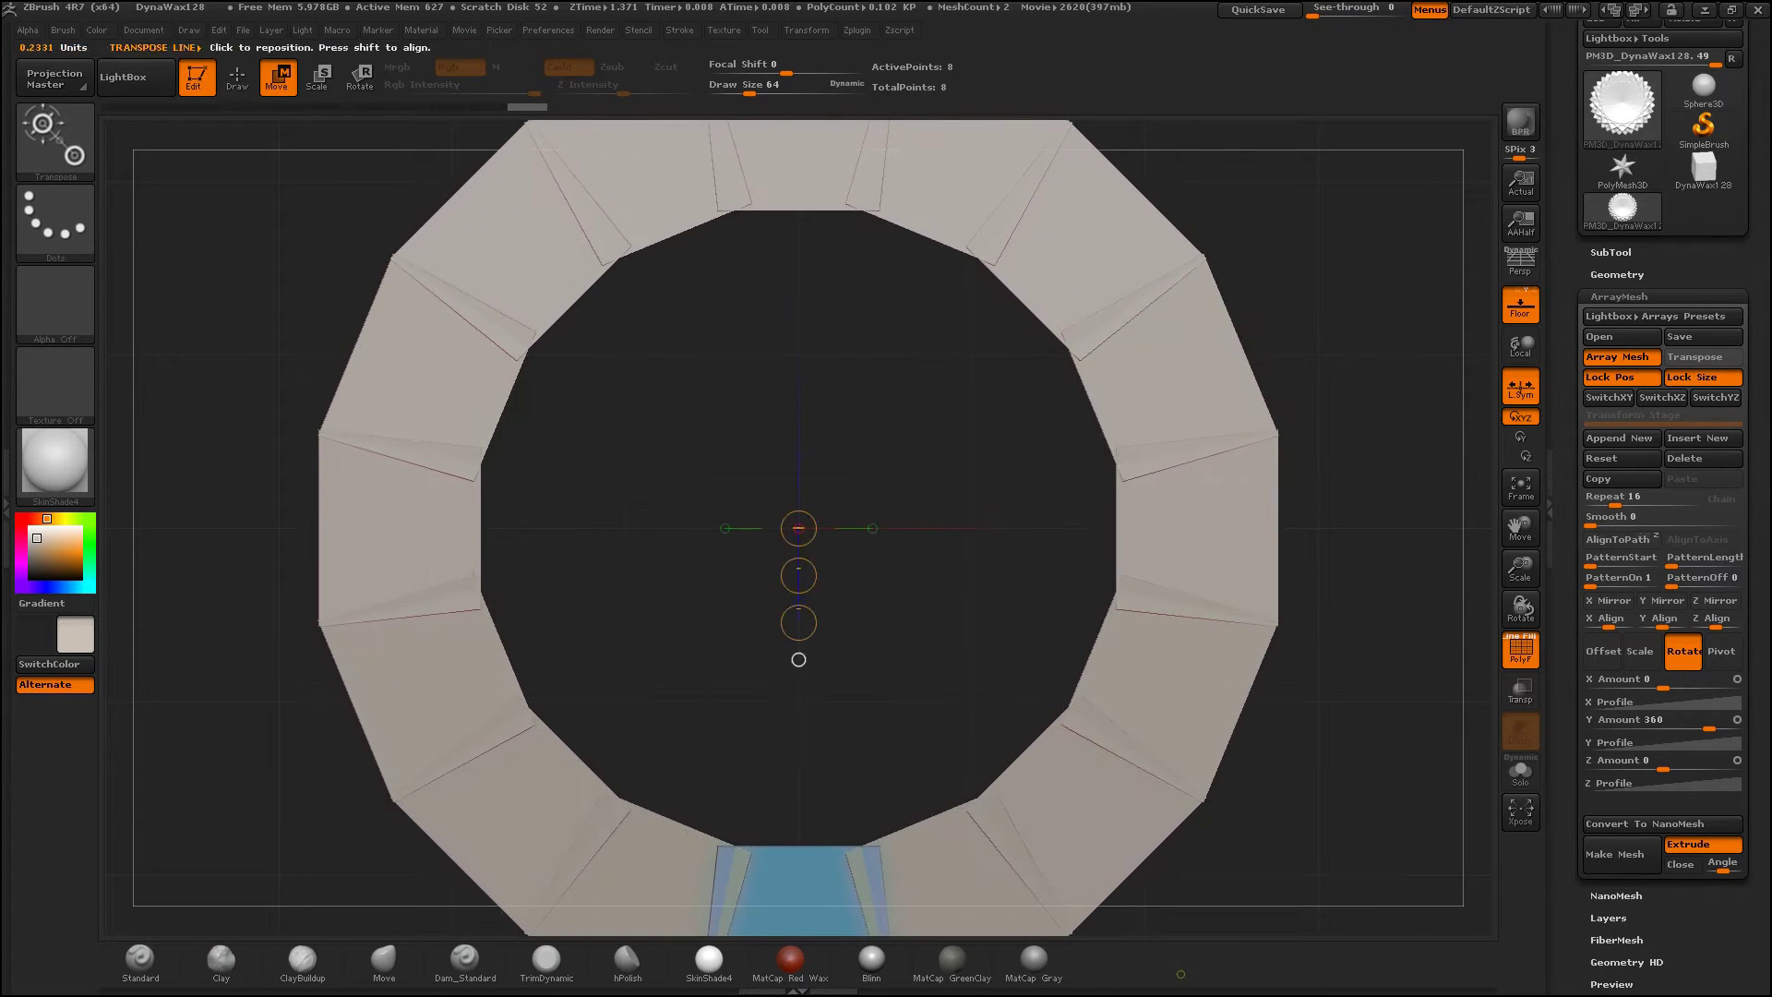
drag(1520, 565, 1520, 609)
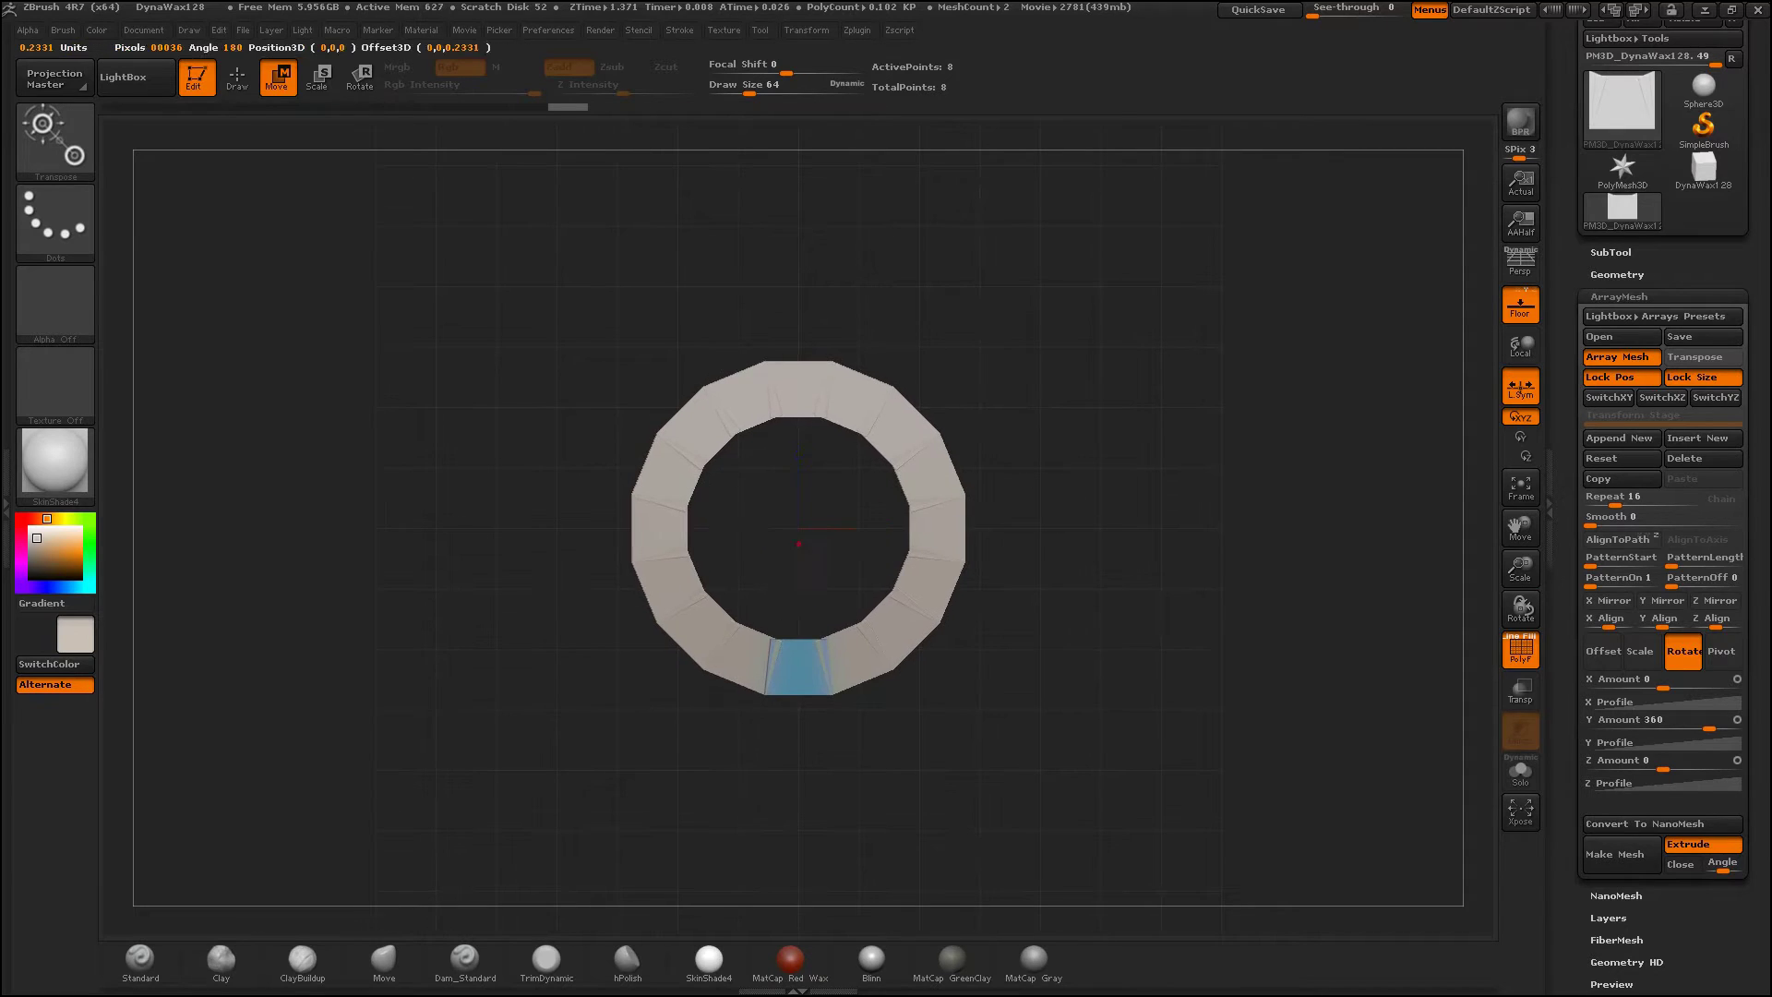
drag(798, 544, 912, 728)
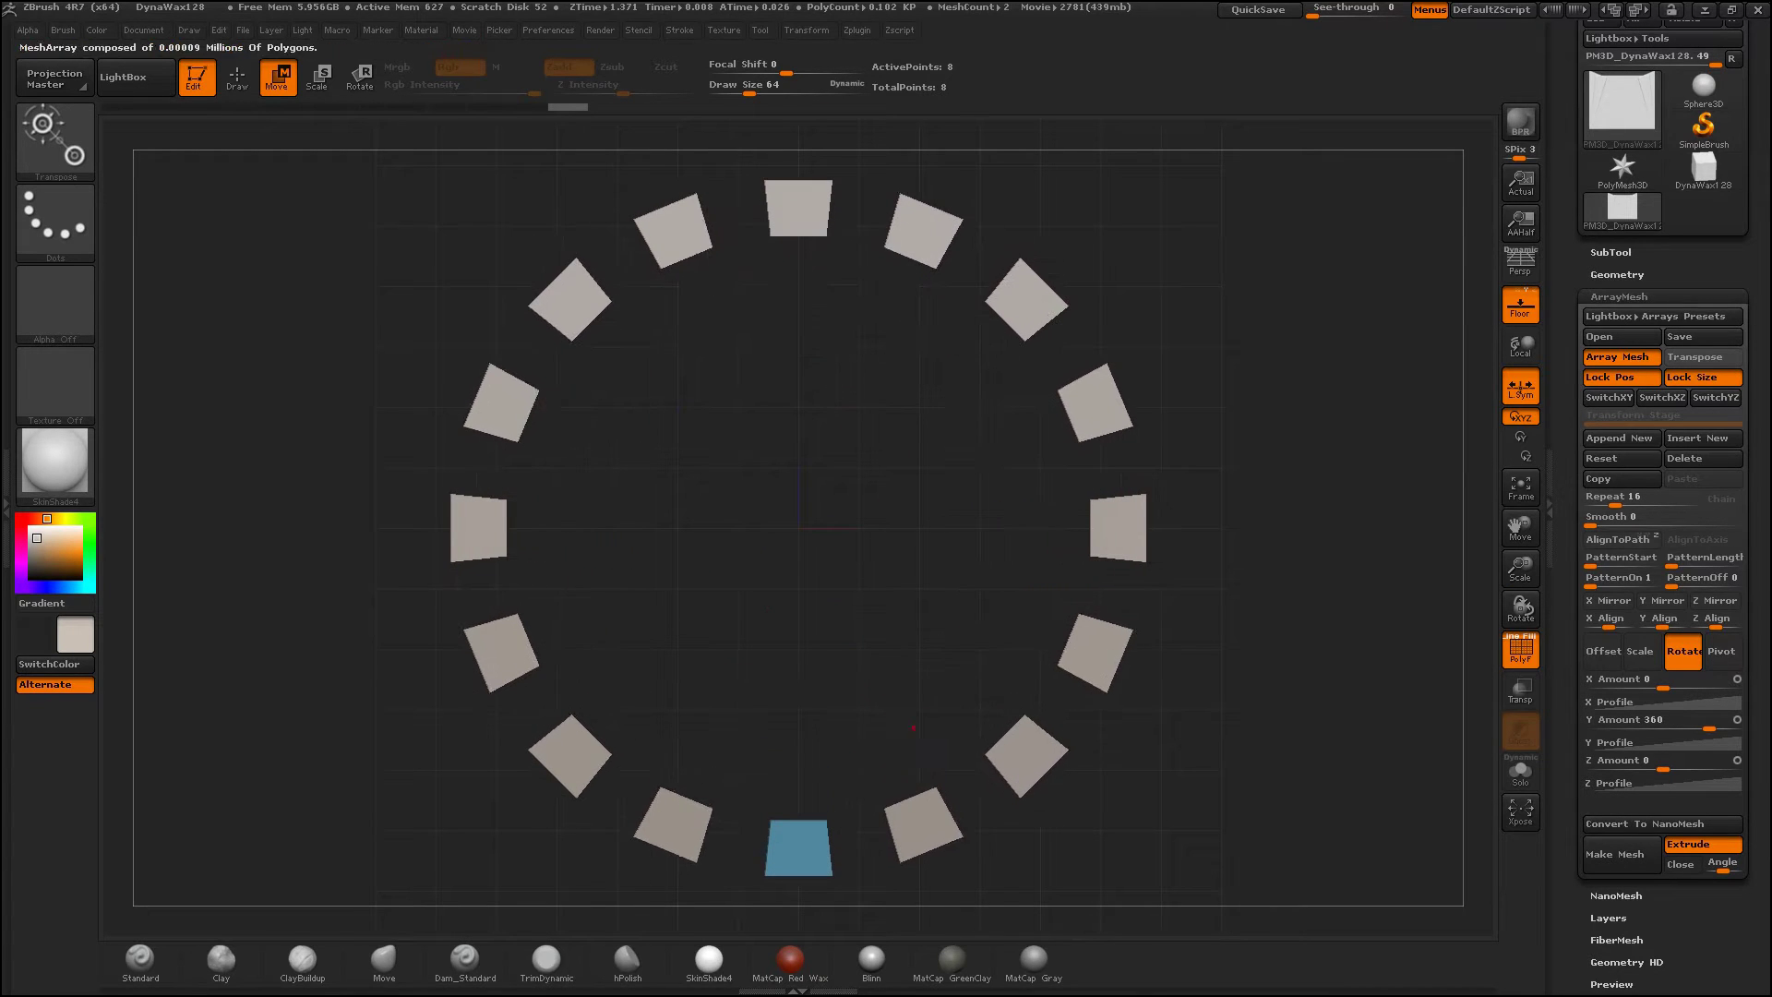
drag(913, 728, 916, 731)
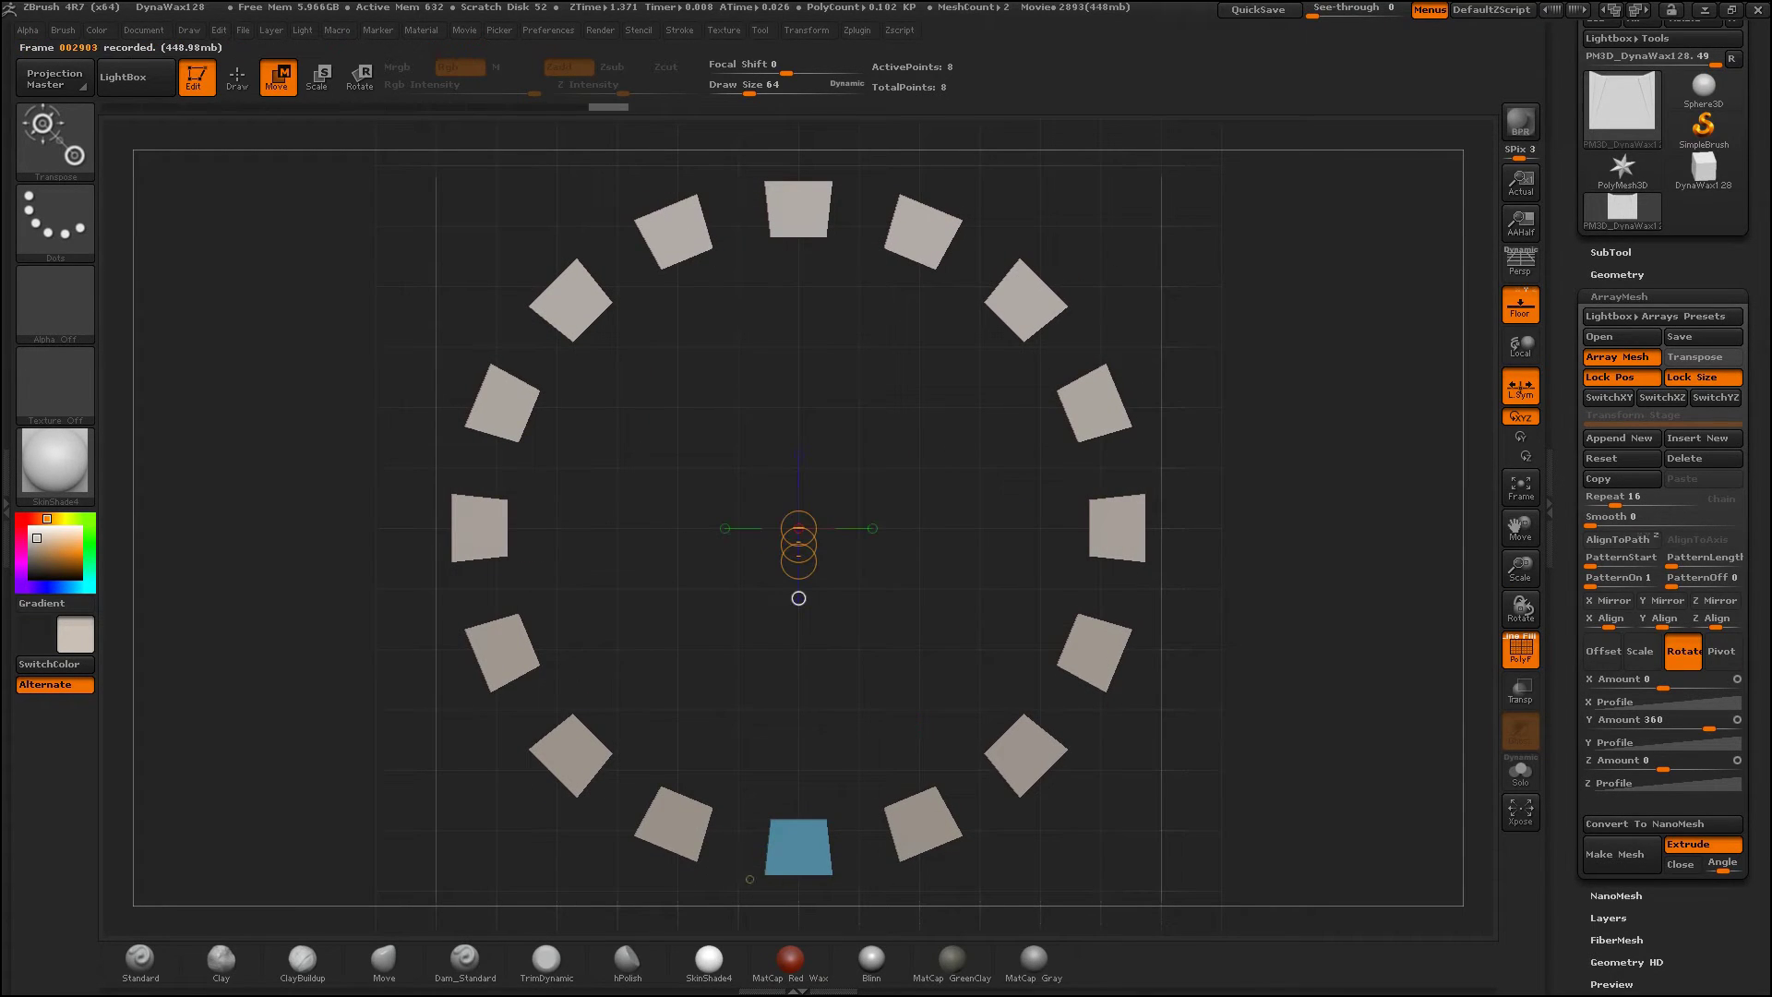
mouse_move(1273, 424)
mouse_down()
mouse_move(1282, 329)
mouse_move(1284, 343)
mouse_up()
scroll(1569, 328, down, 3)
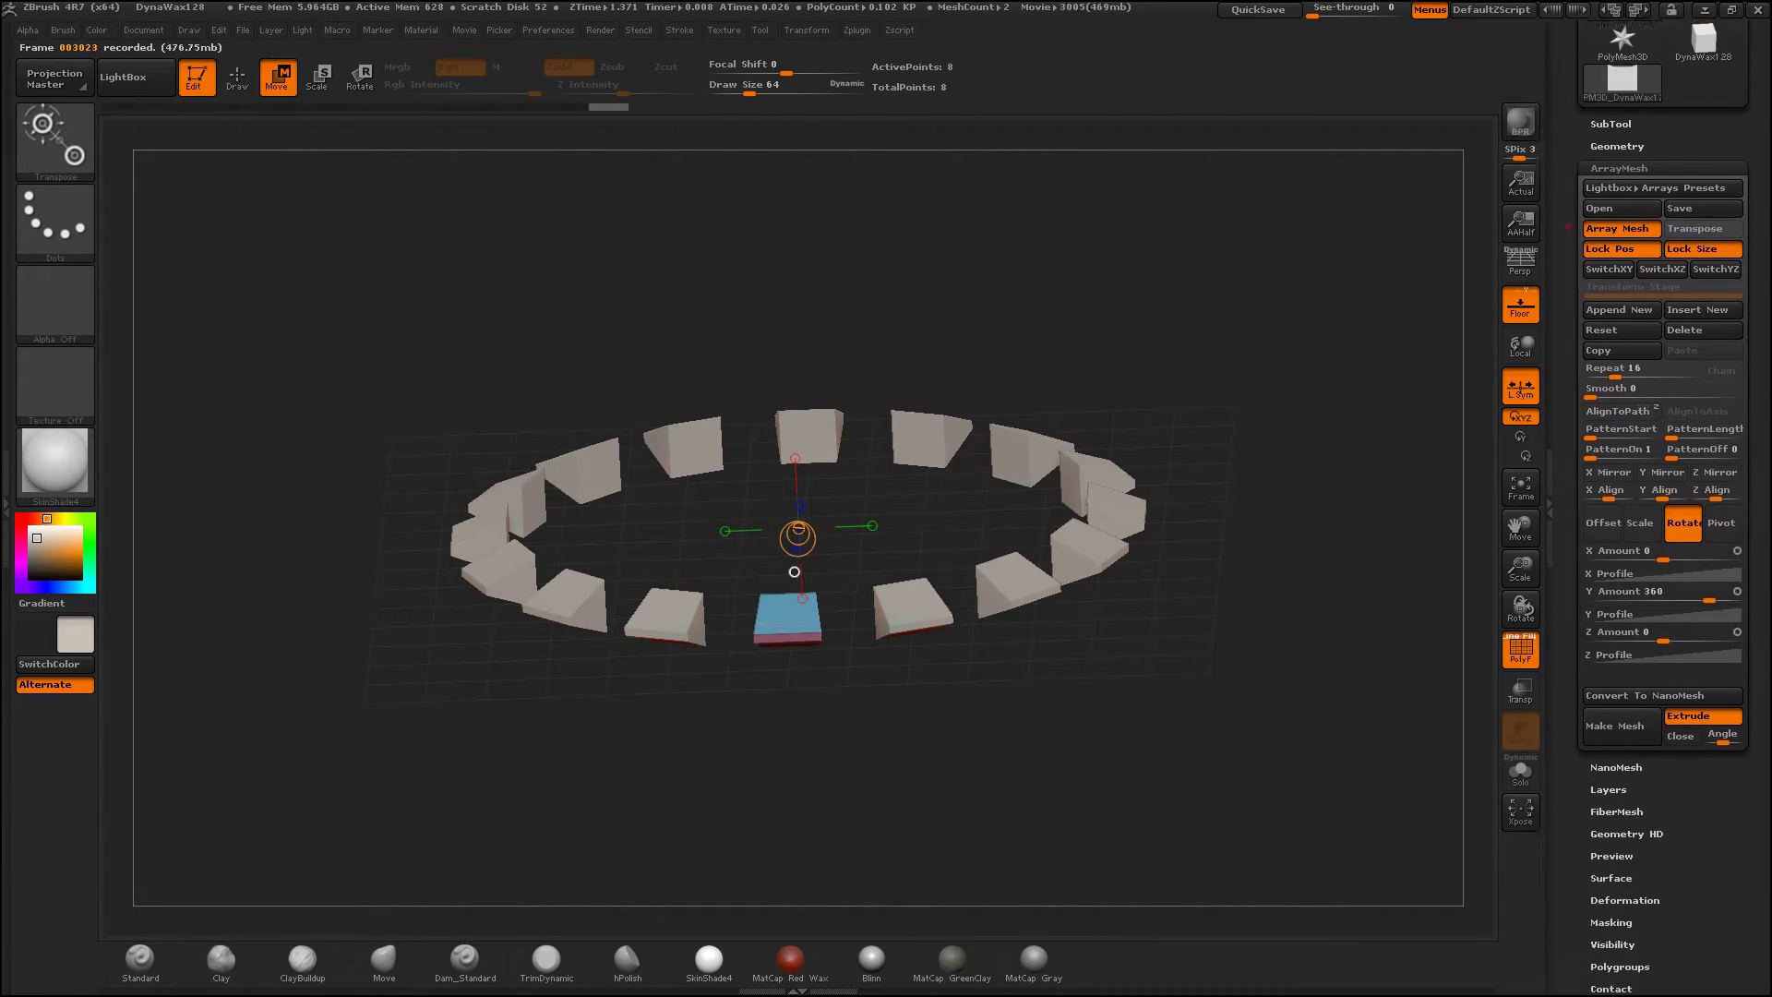
scroll(1569, 329, up, 3)
Step: Enable ArrayMesh Transpose, set the pivot in front view, and raise copies along Y
scroll(1652, 369, up, 3)
click(1703, 479)
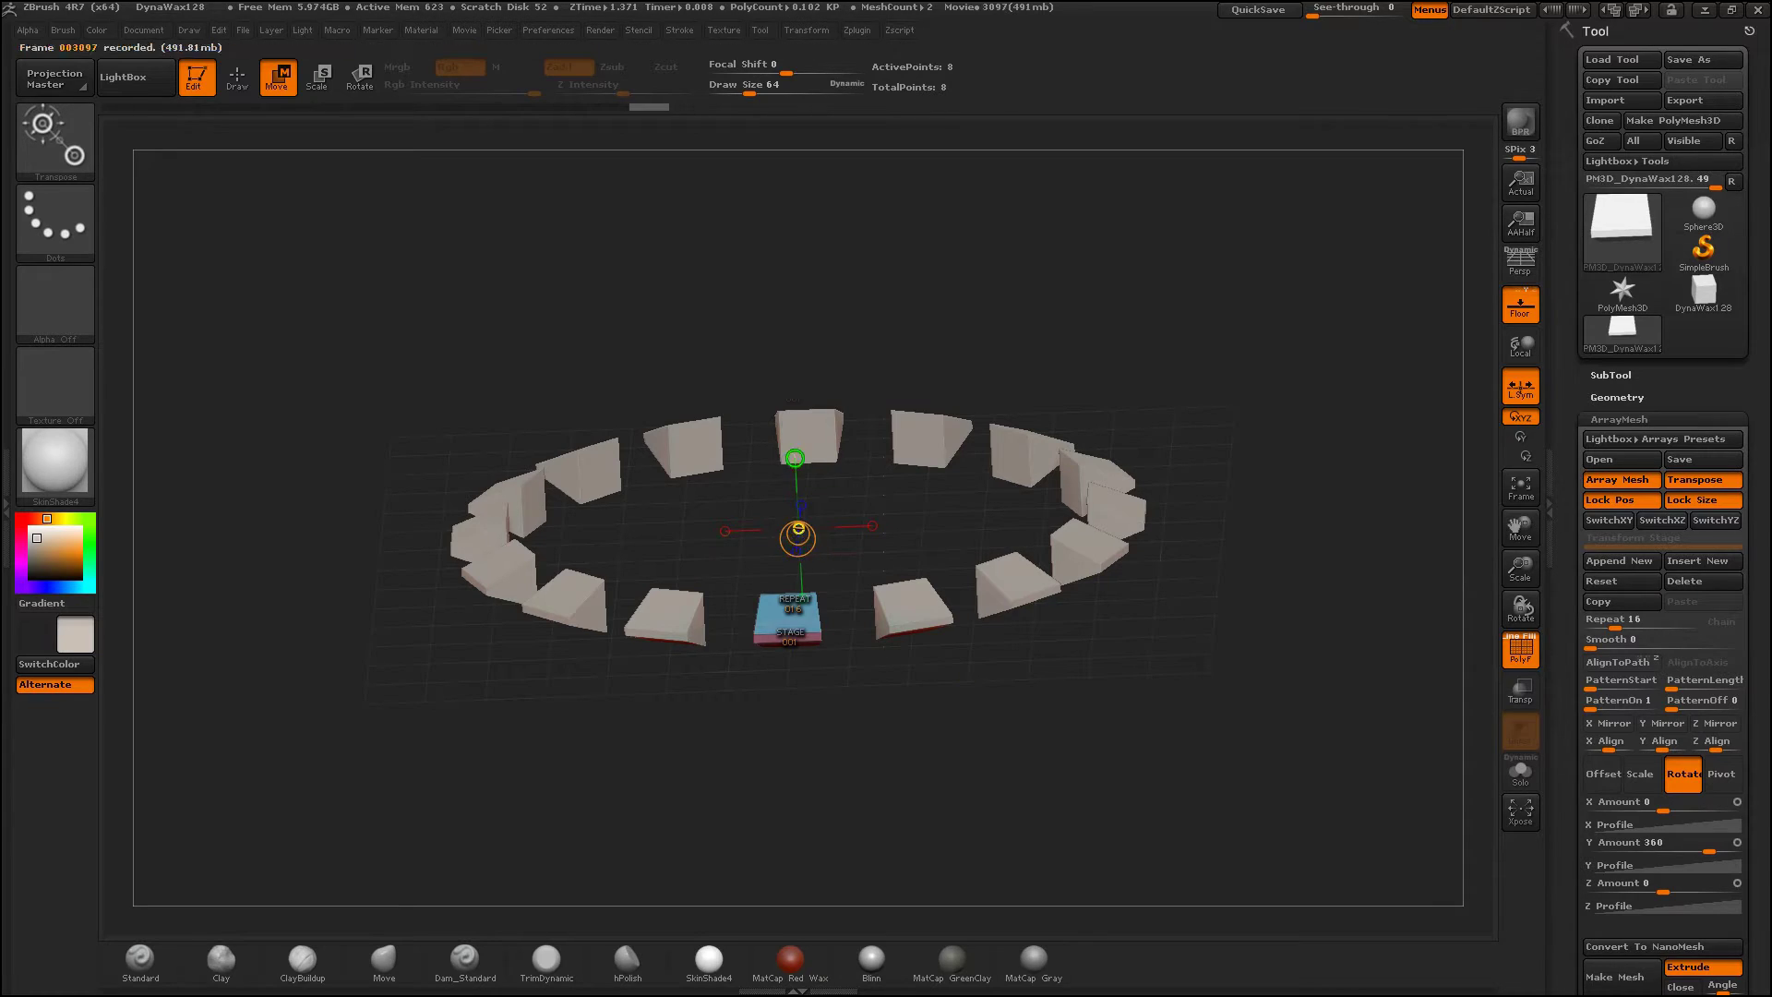
click(798, 528)
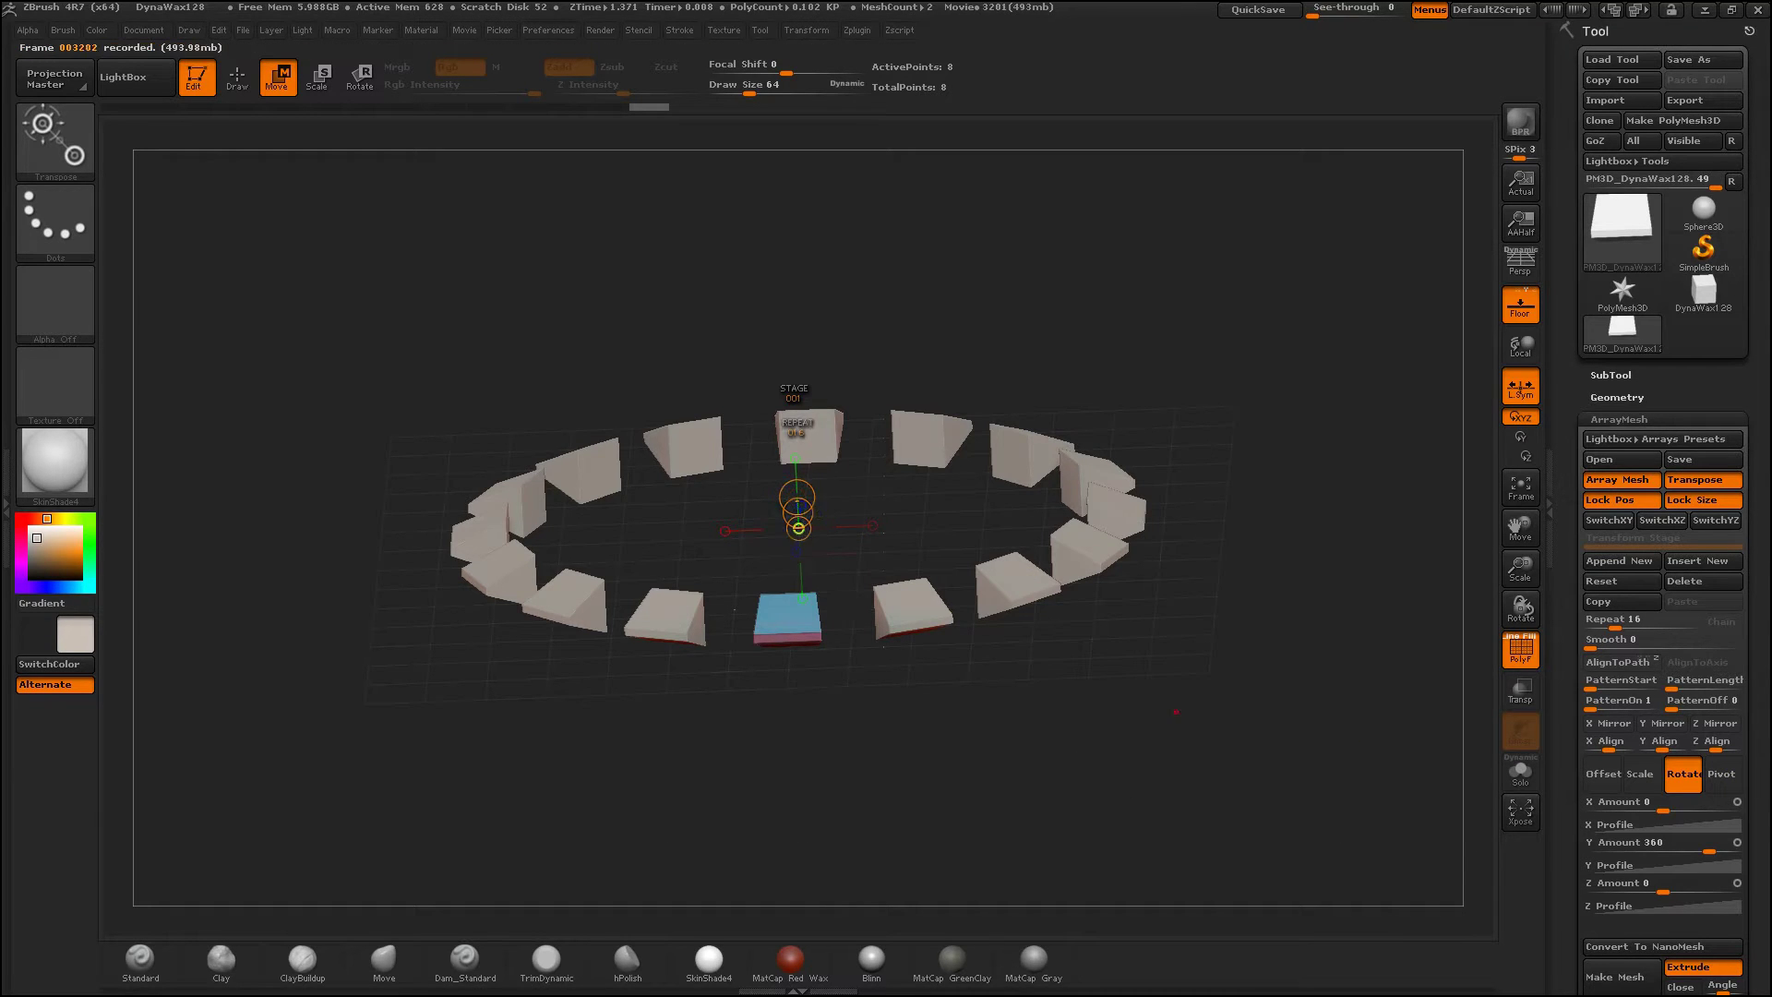
click(798, 528)
drag(798, 528, 798, 305)
Step: Set the ArrayMesh to 48 repeats with a 1080° Y rotation amount
drag(799, 528, 804, 674)
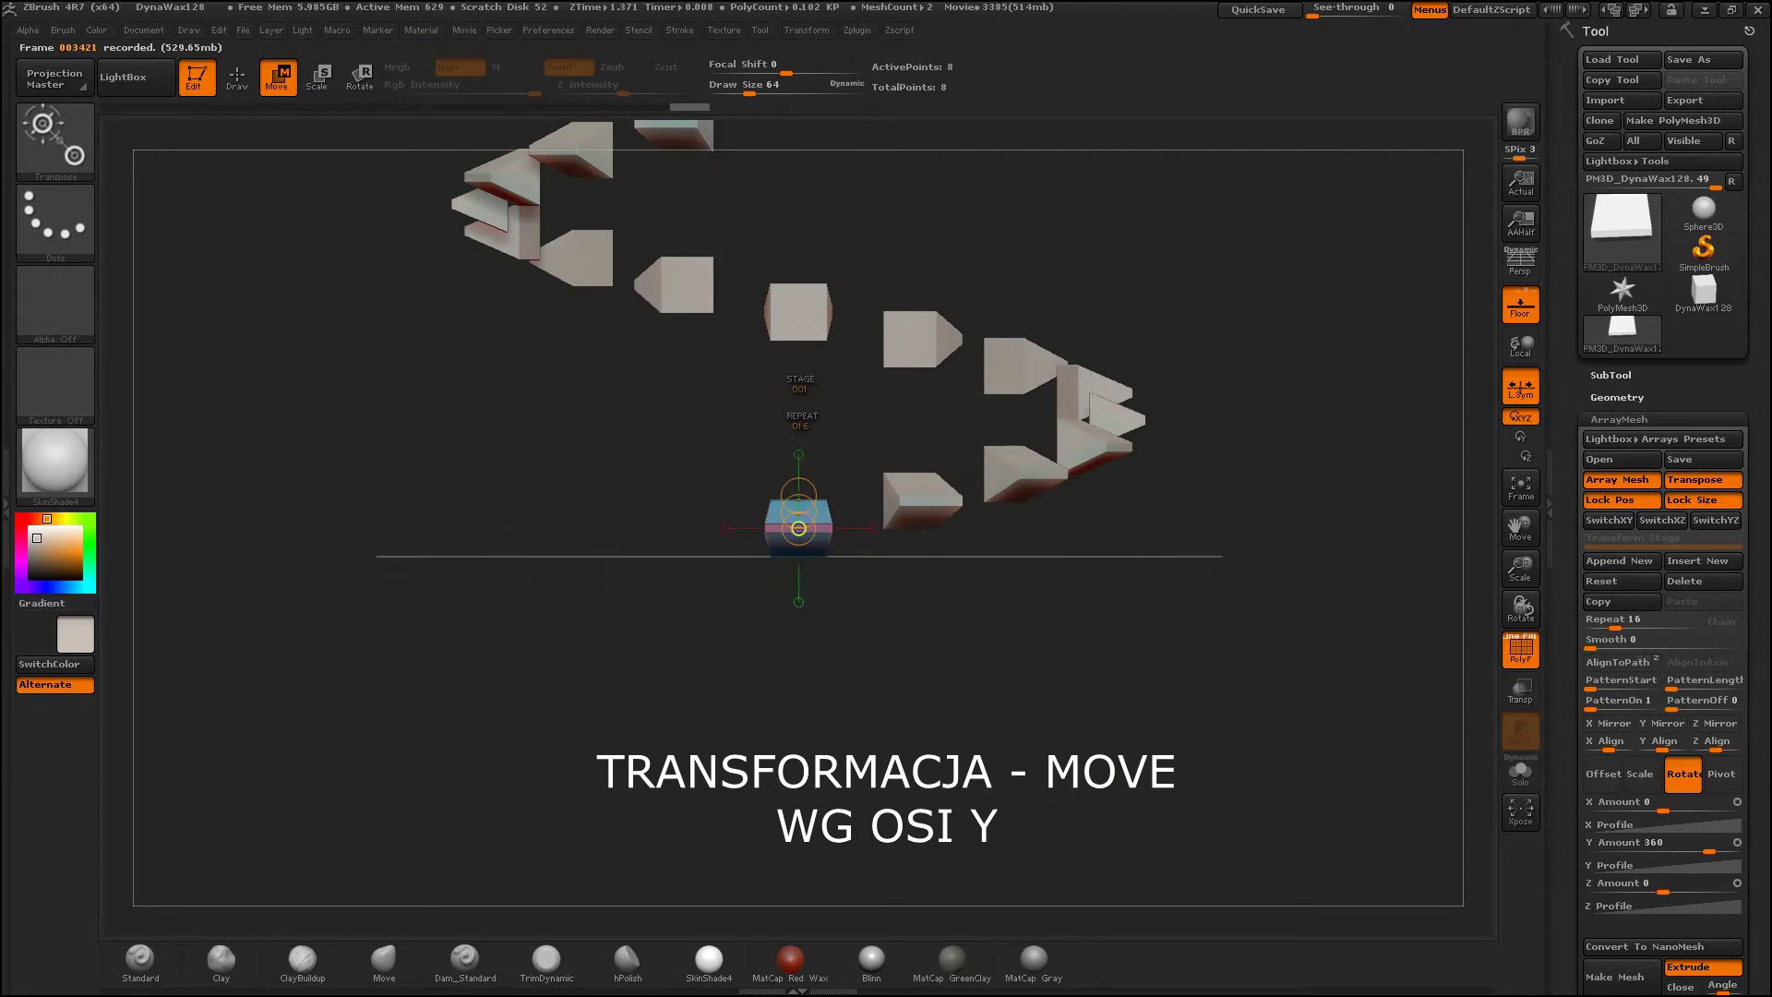
scroll(1560, 580, down, 2)
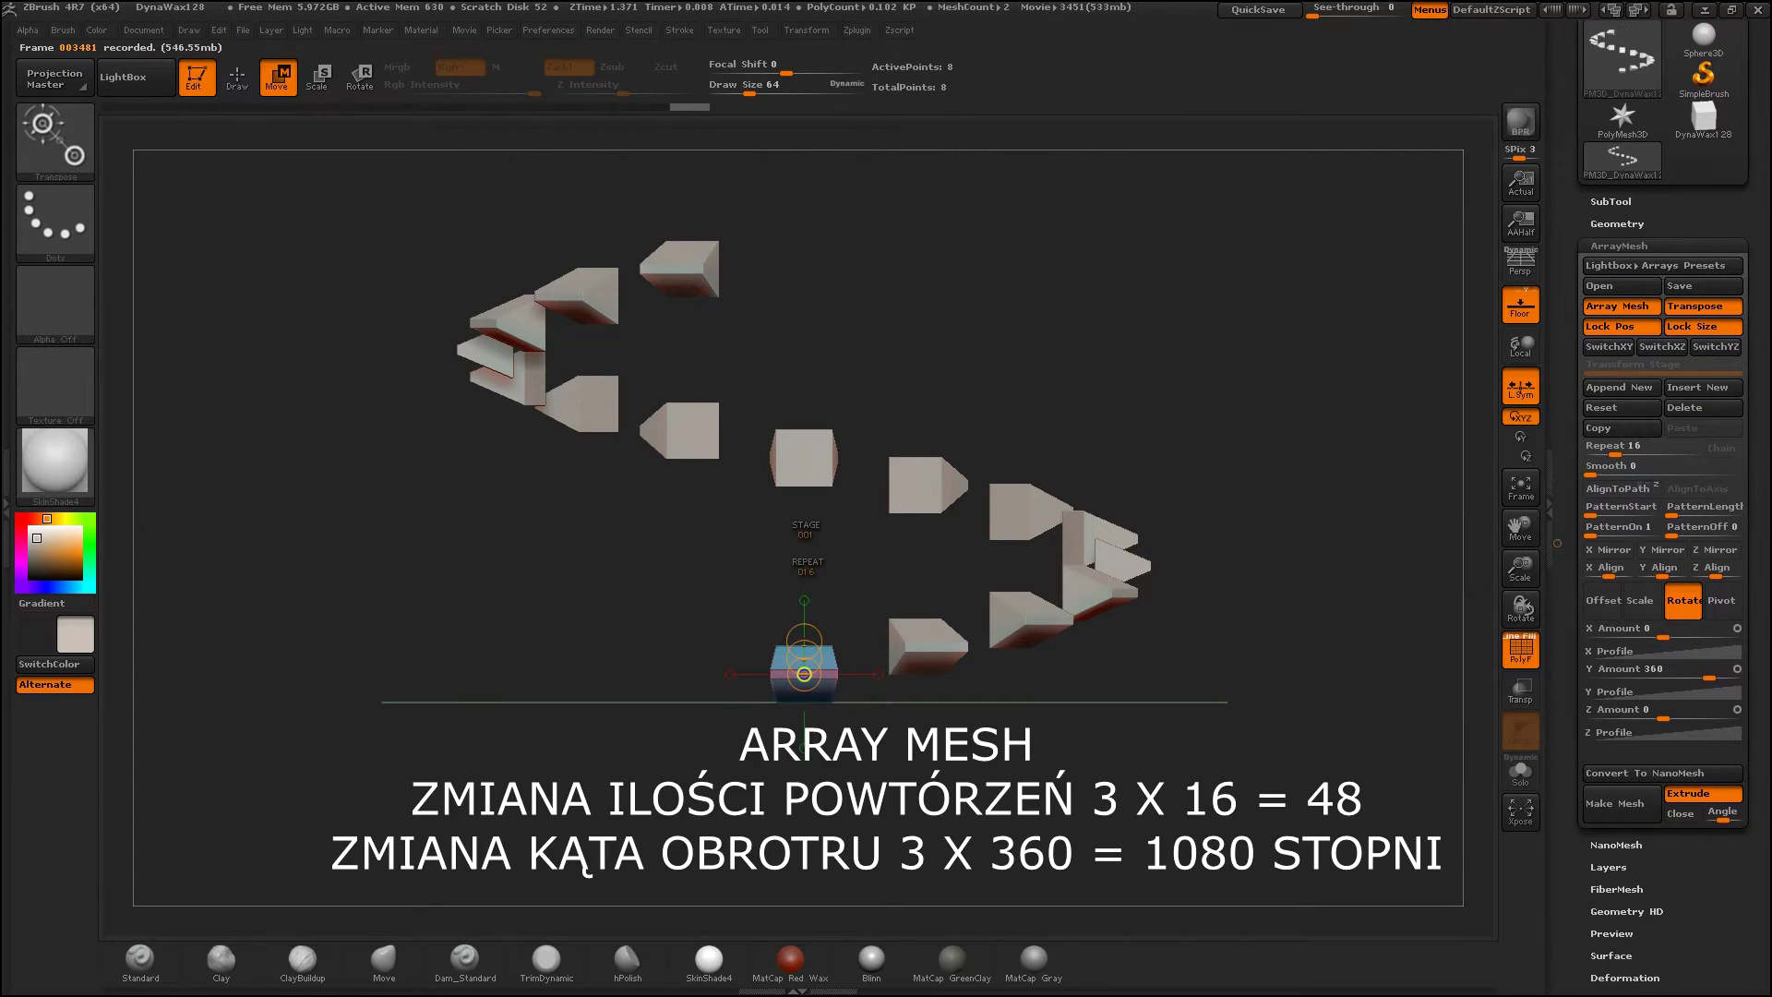
drag(1614, 447, 1634, 448)
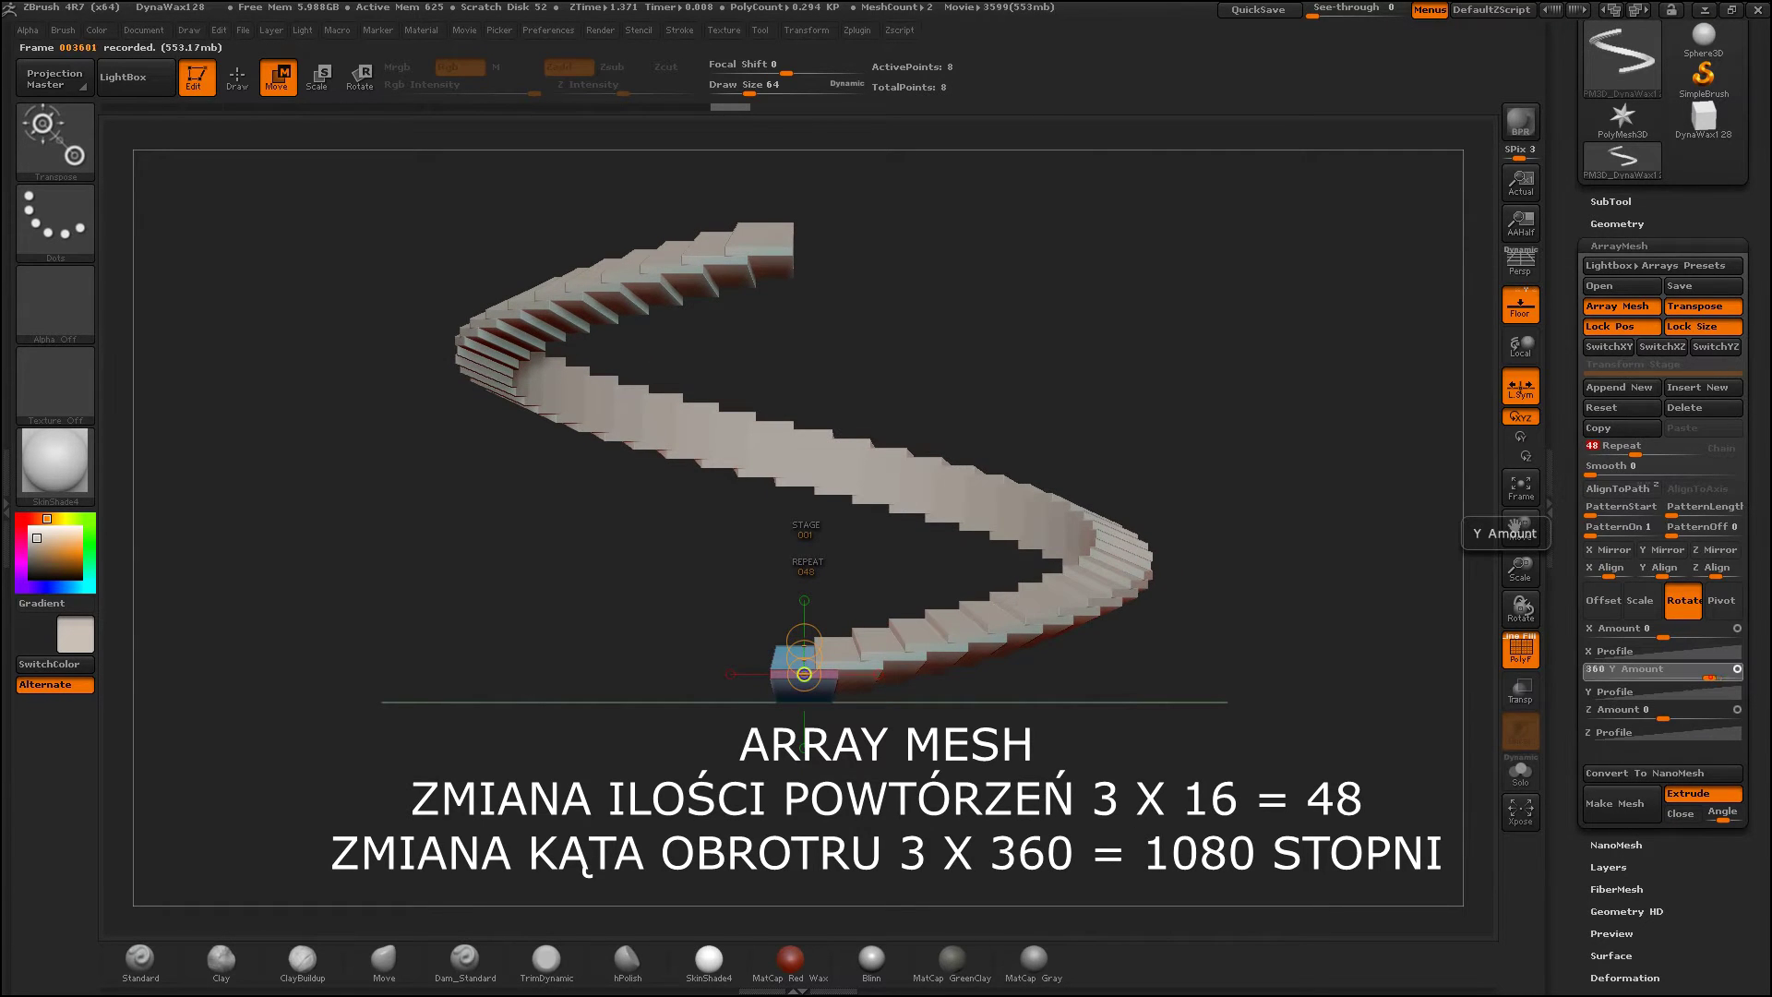
text(1080)
key(Return)
drag(1726, 668, 1593, 668)
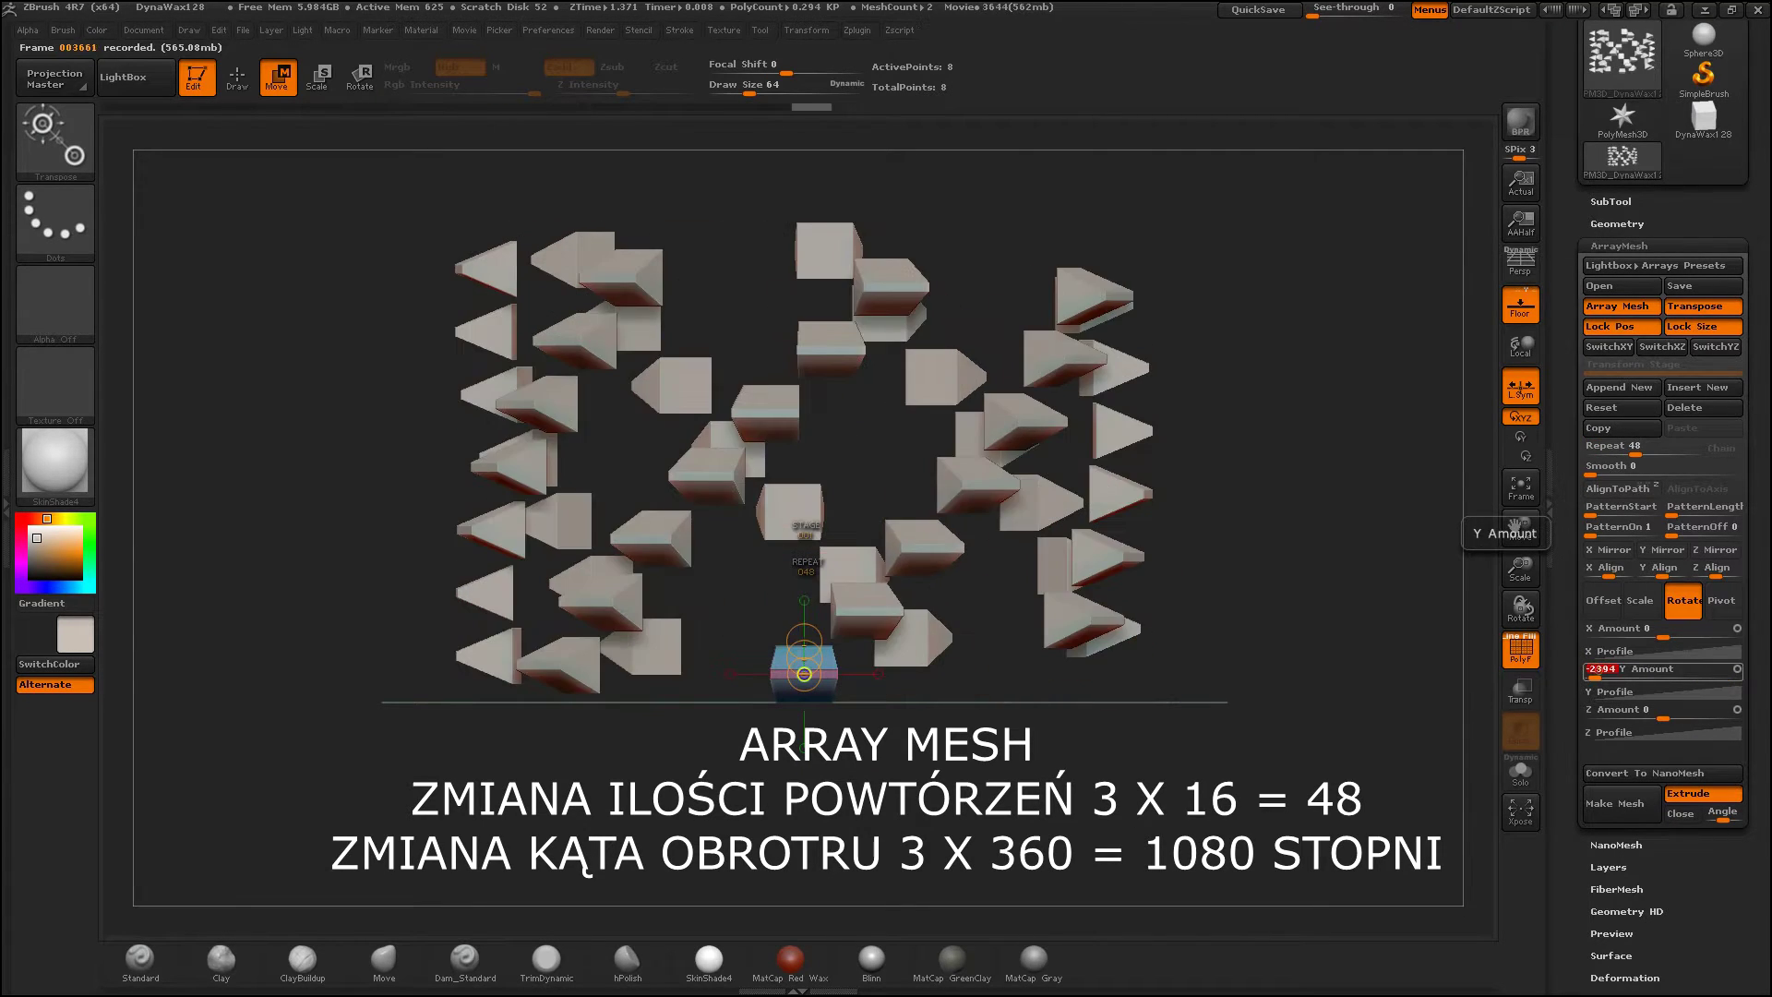
text(1080)
key(Return)
Step: Turn off ArrayMesh Transpose and rotate each copy around Z in front view
click(1660, 680)
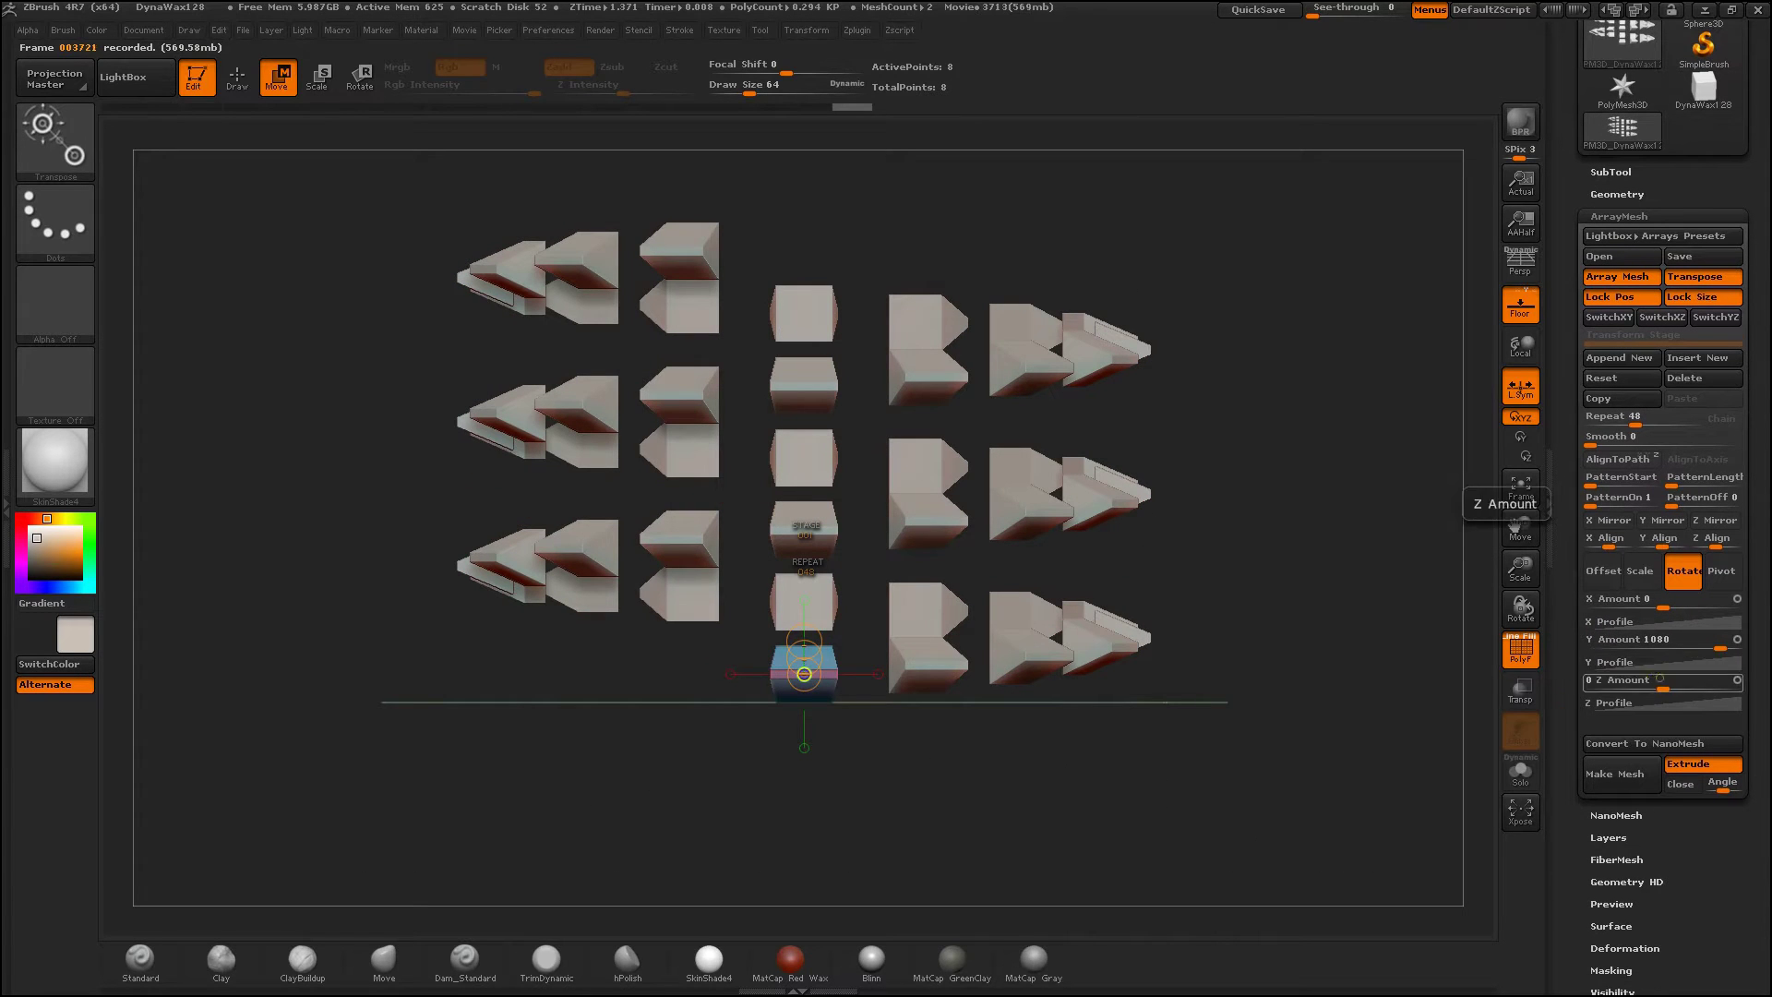
key(Return)
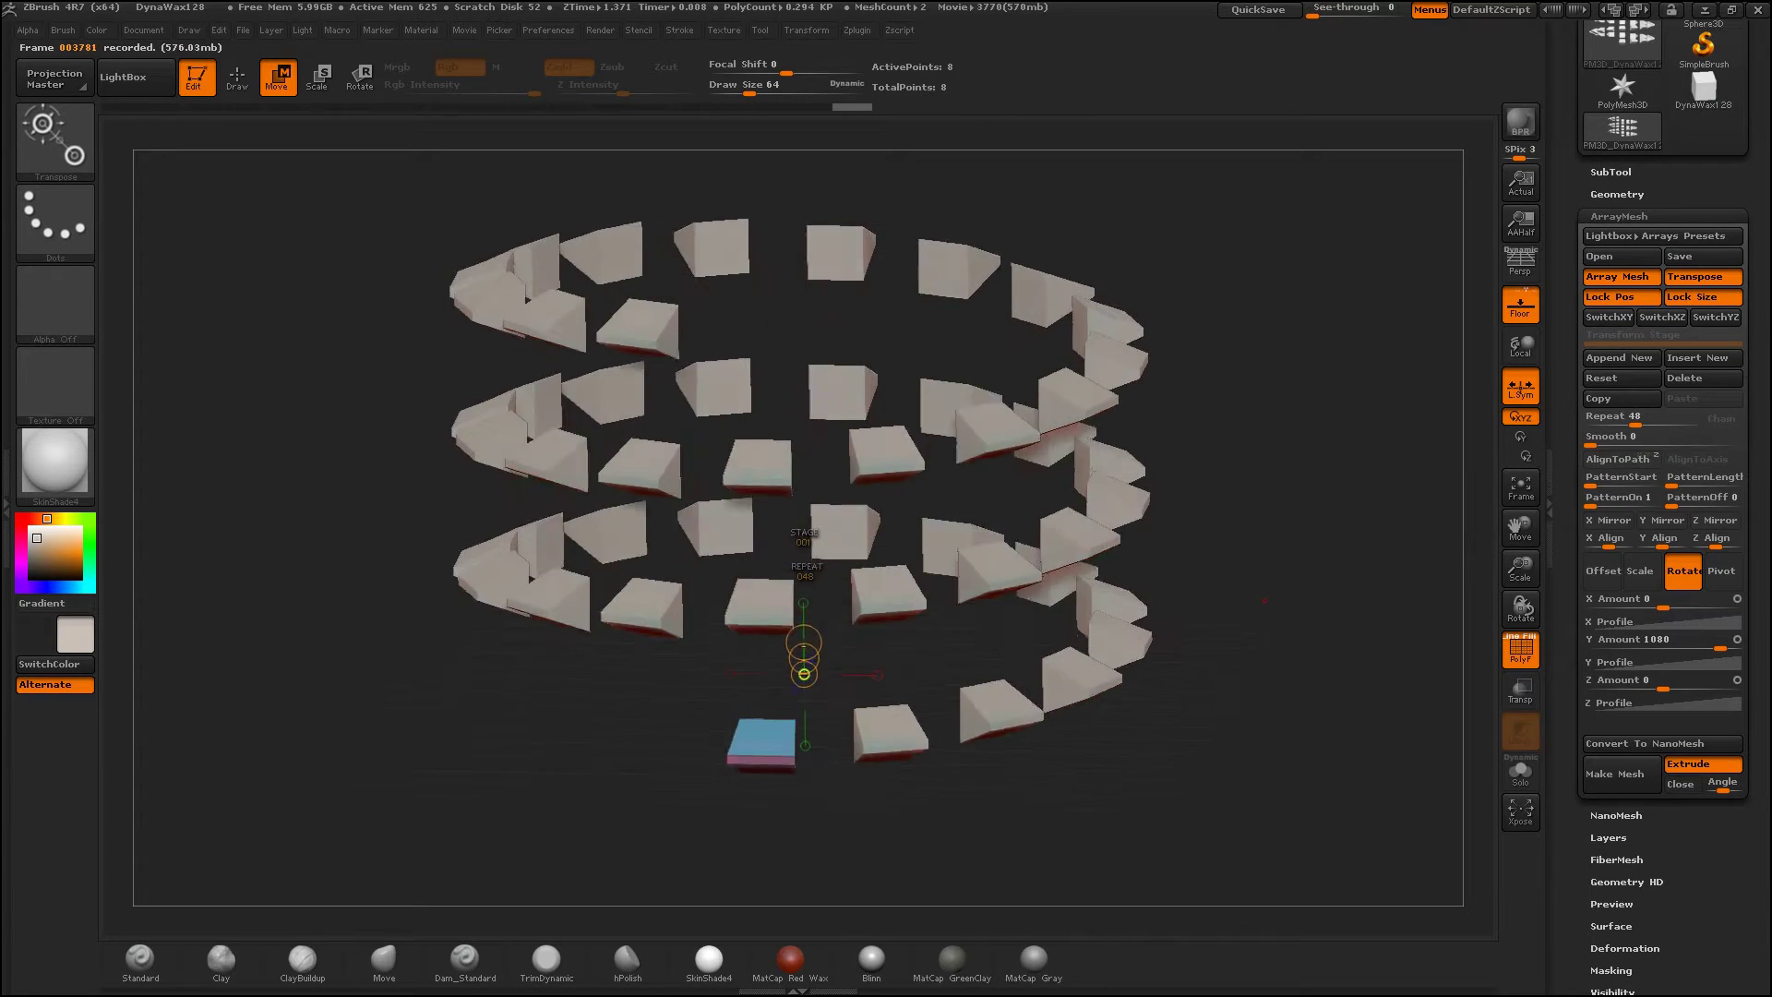
scroll(1661, 462, up, 3)
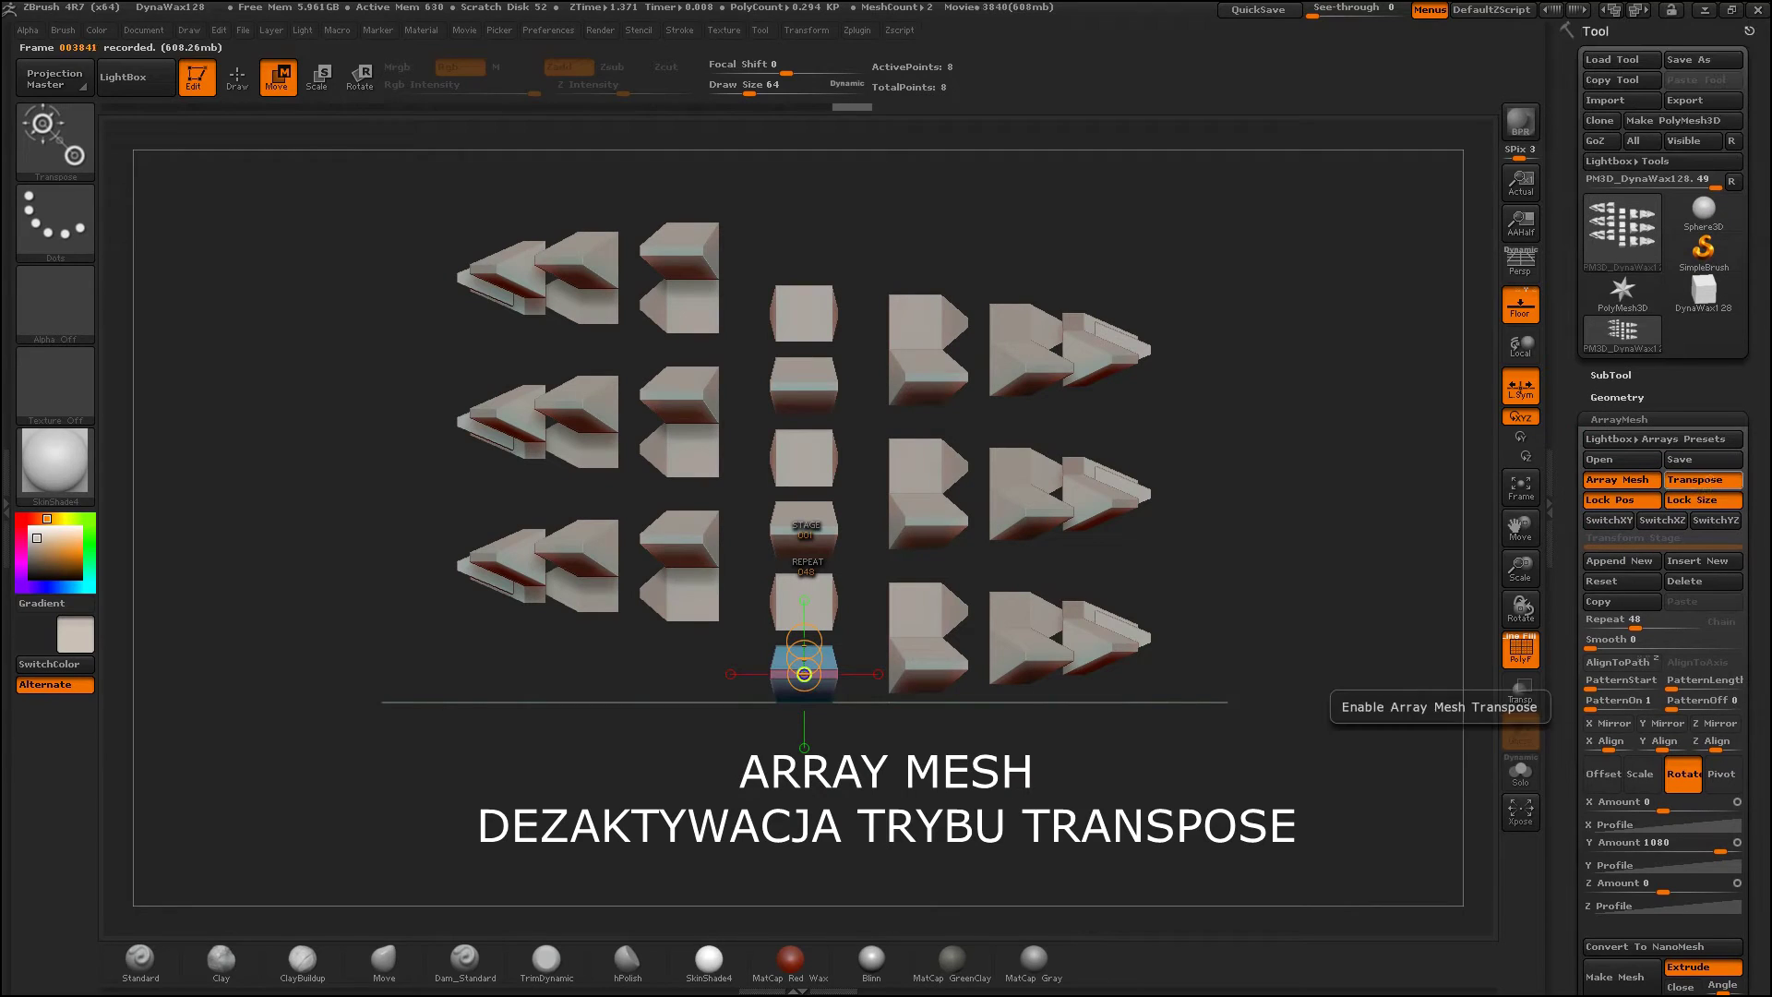
click(1692, 480)
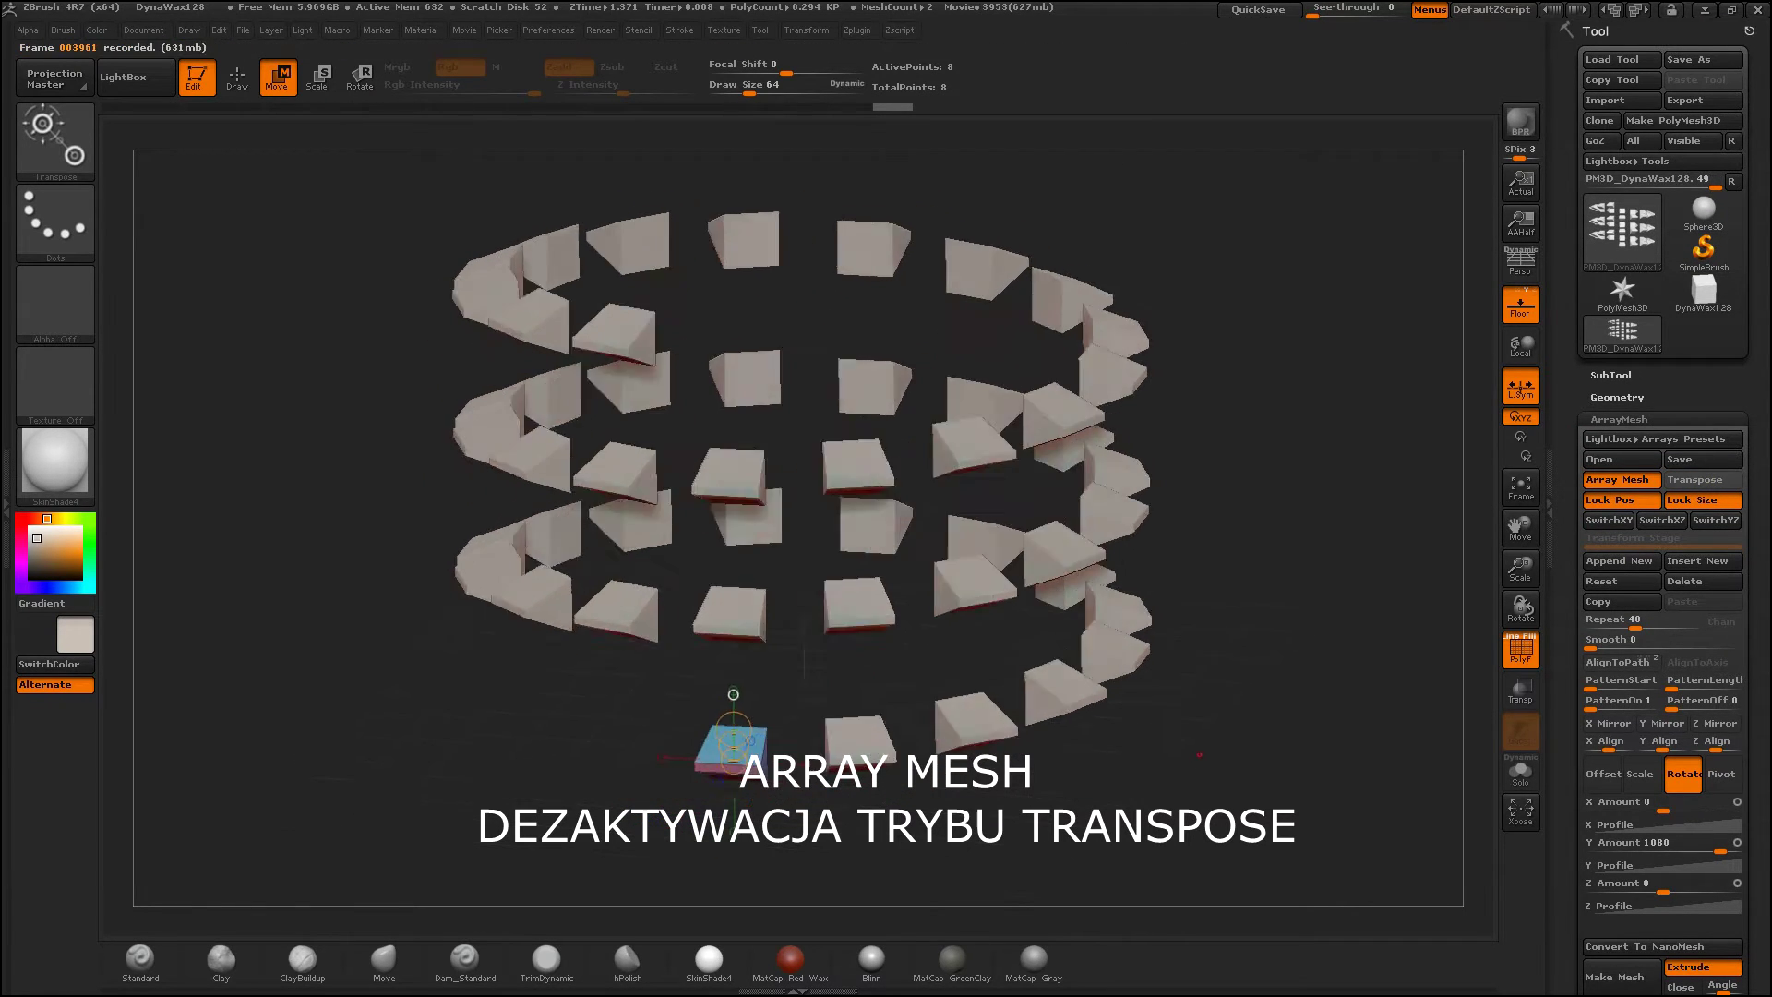
shift+drag(1199, 785, 1246, 646)
key(r)
drag(837, 669, 830, 652)
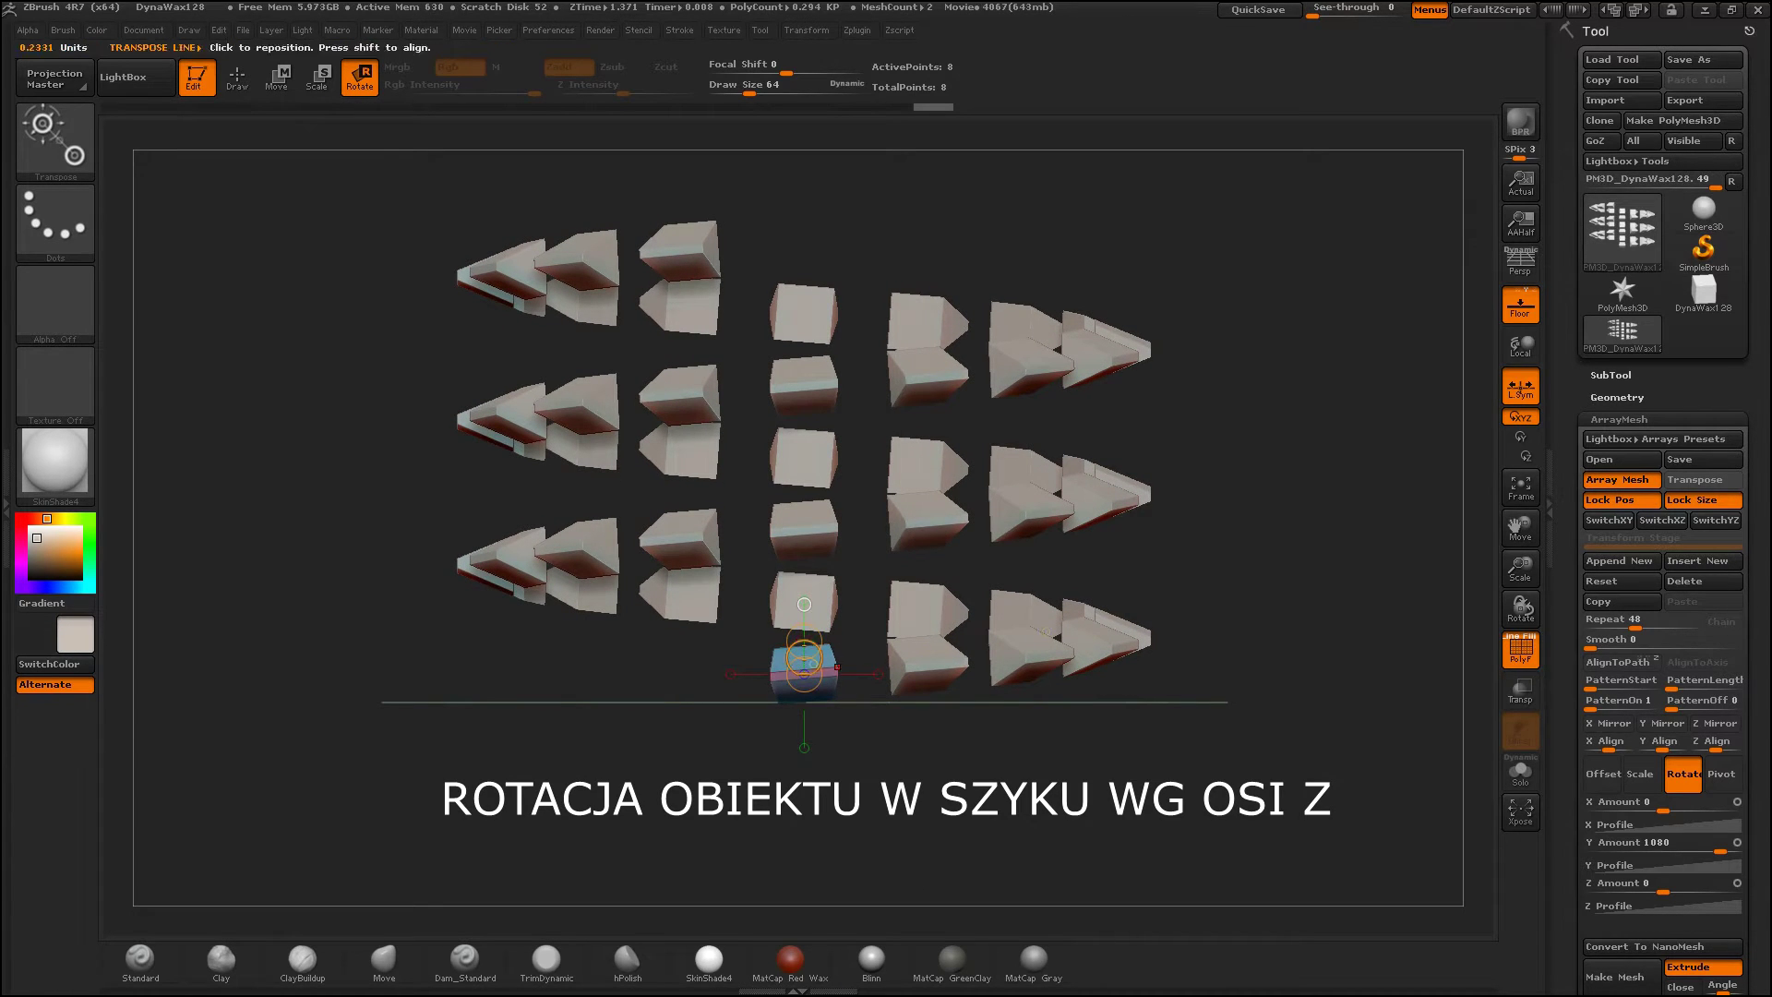
scroll(1661, 461, down, 10)
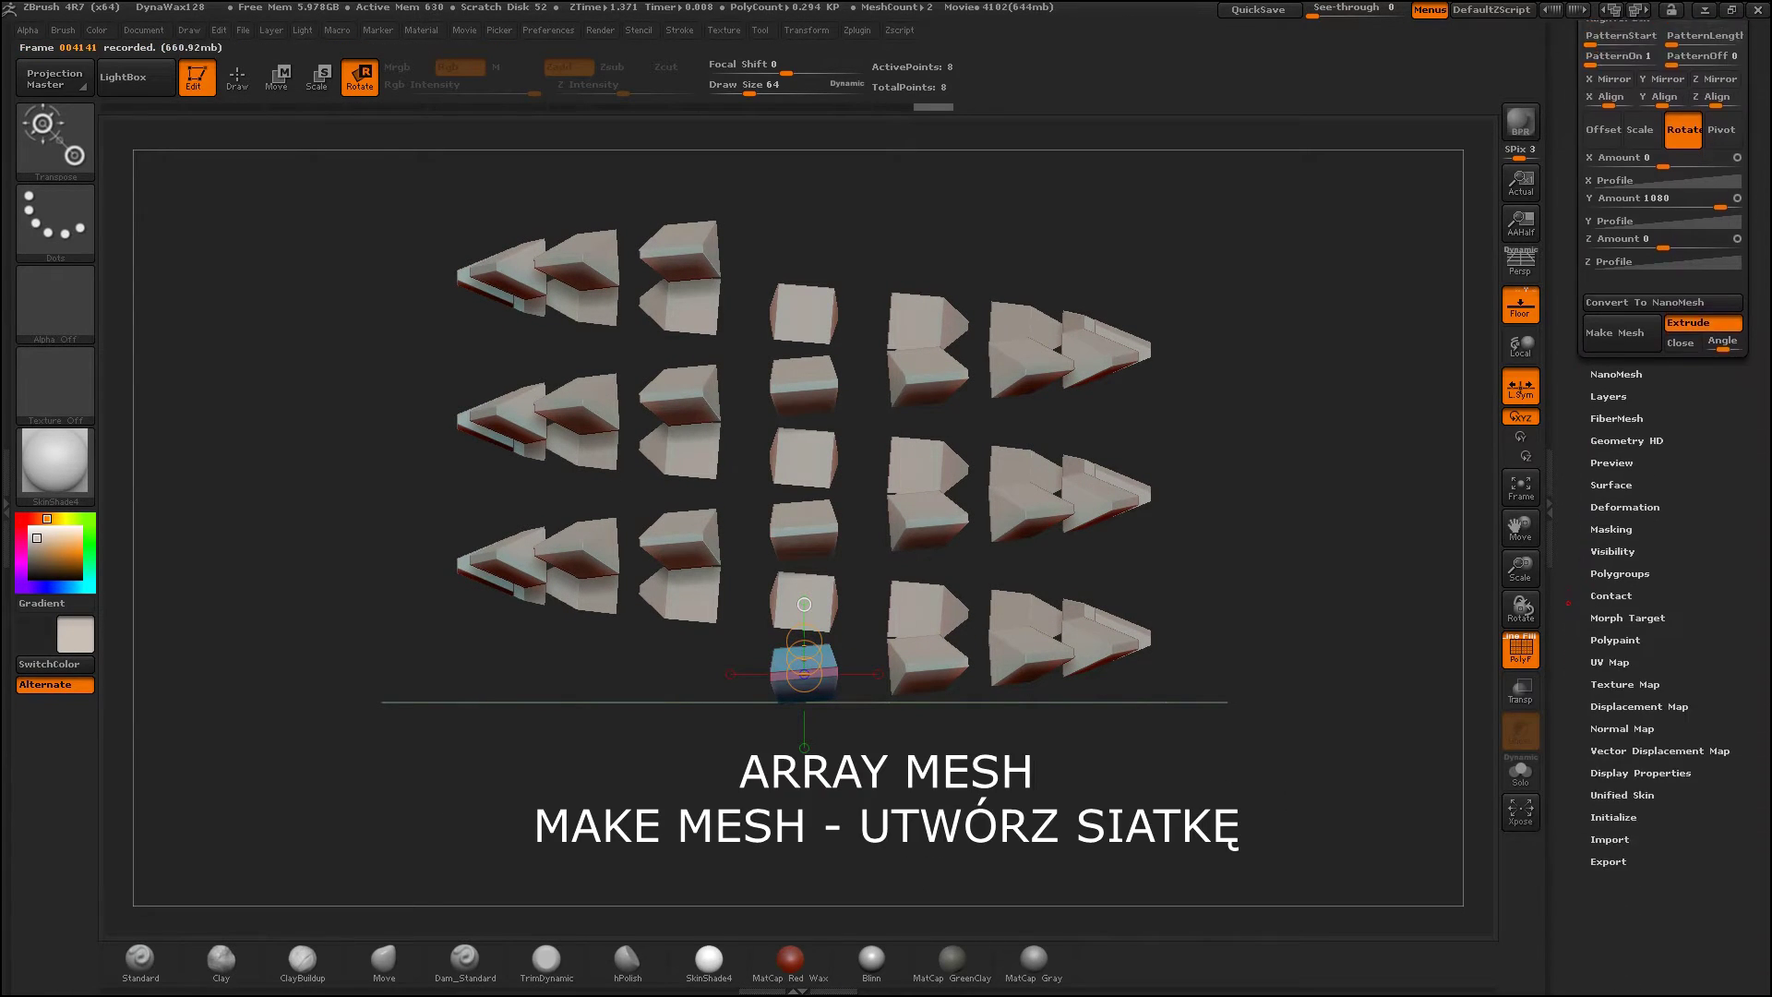
Step: Merge the array into one mesh with Make Mesh and inspect it in Draw mode
scroll(1661, 462, up, 1)
click(1621, 473)
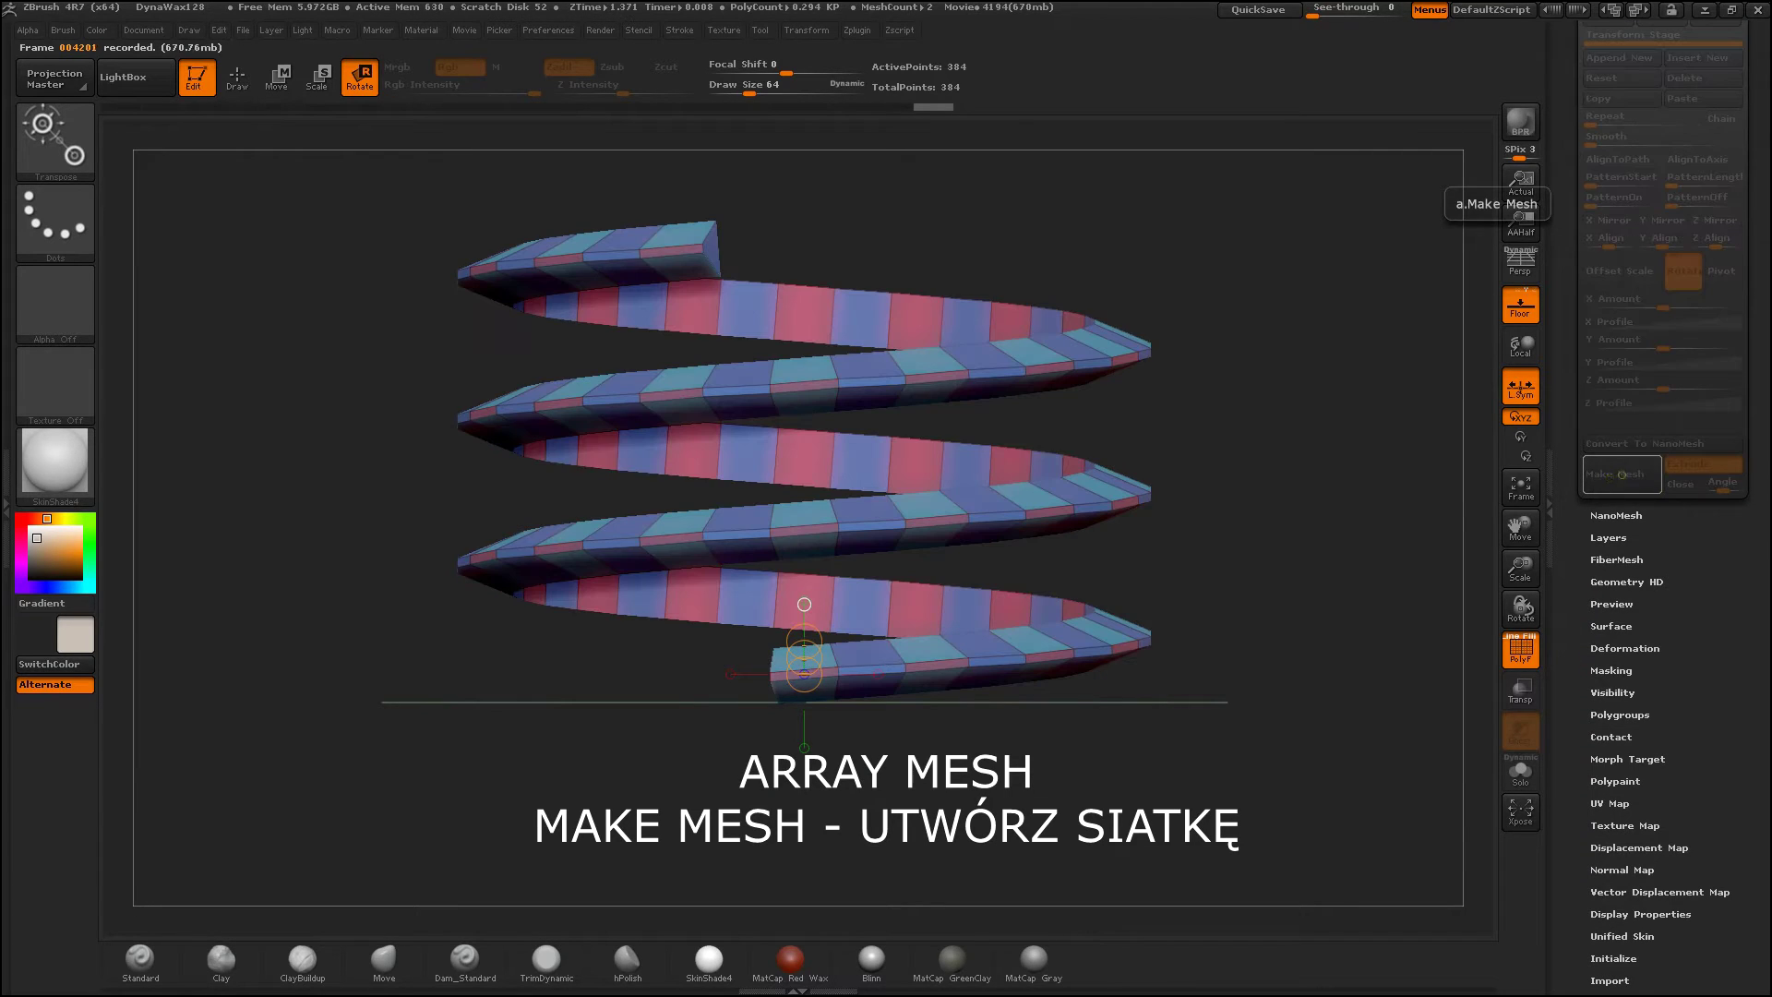
scroll(1661, 508, up, 3)
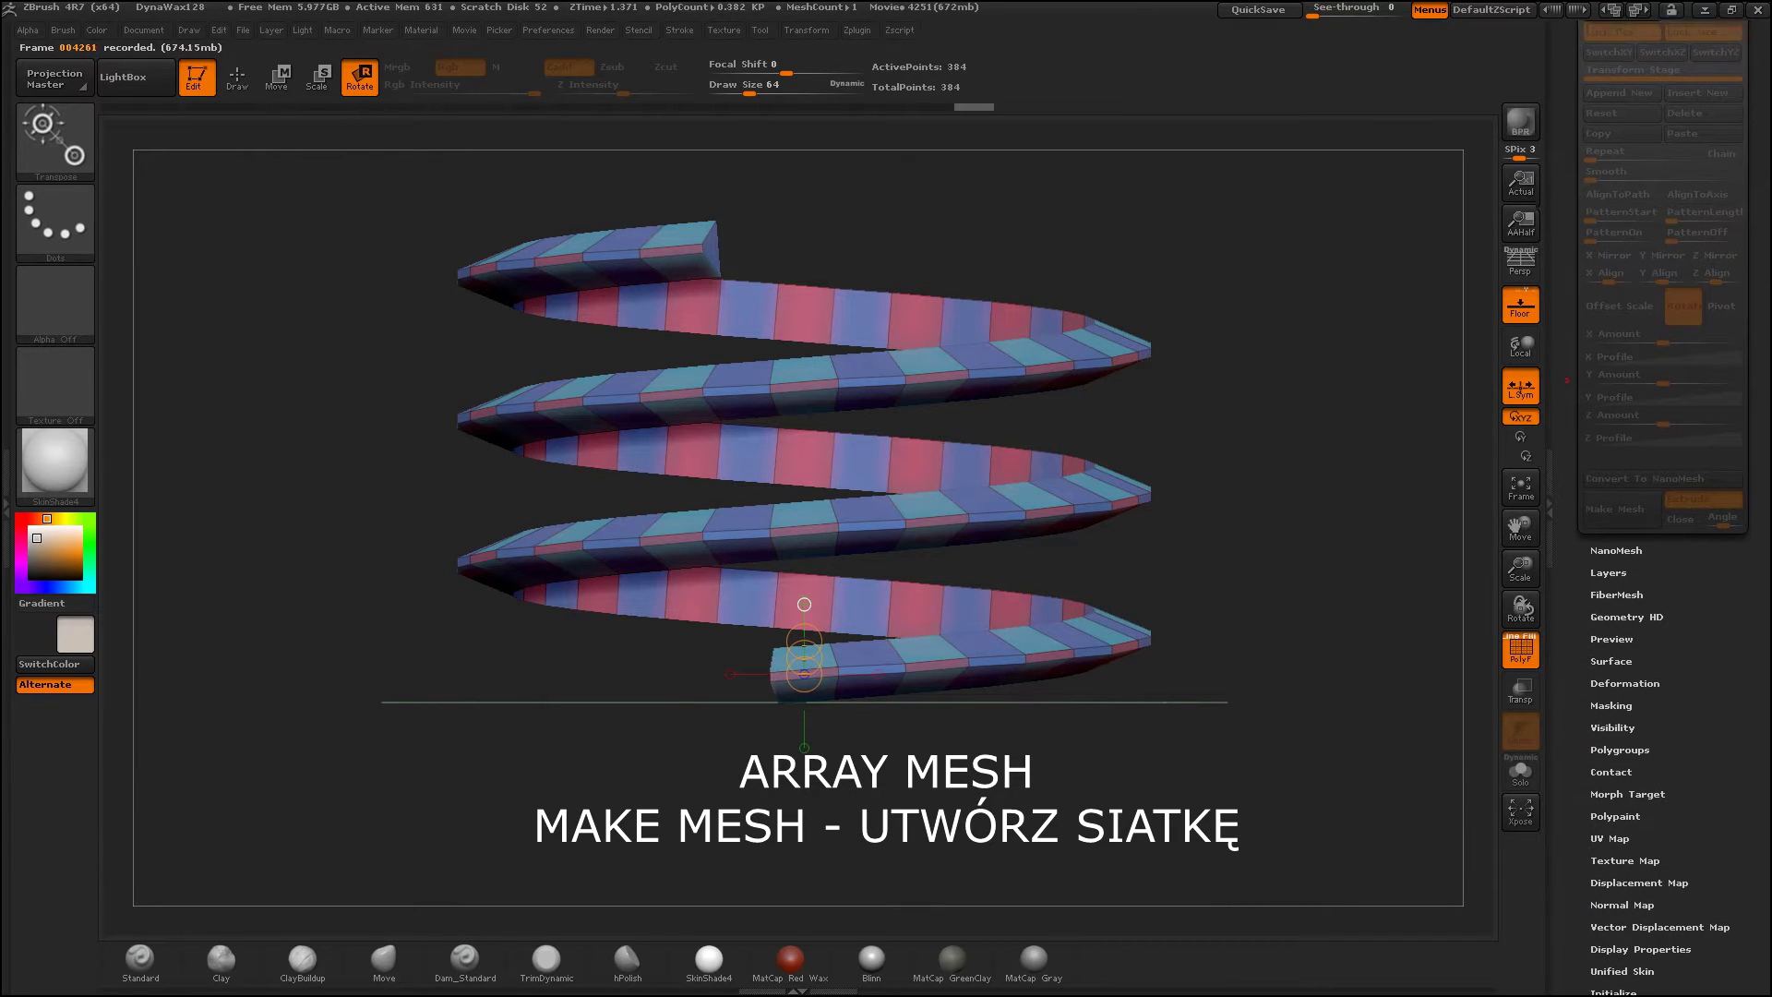
scroll(1661, 507, up, 5)
scroll(1661, 508, up, 5)
scroll(1661, 507, up, 3)
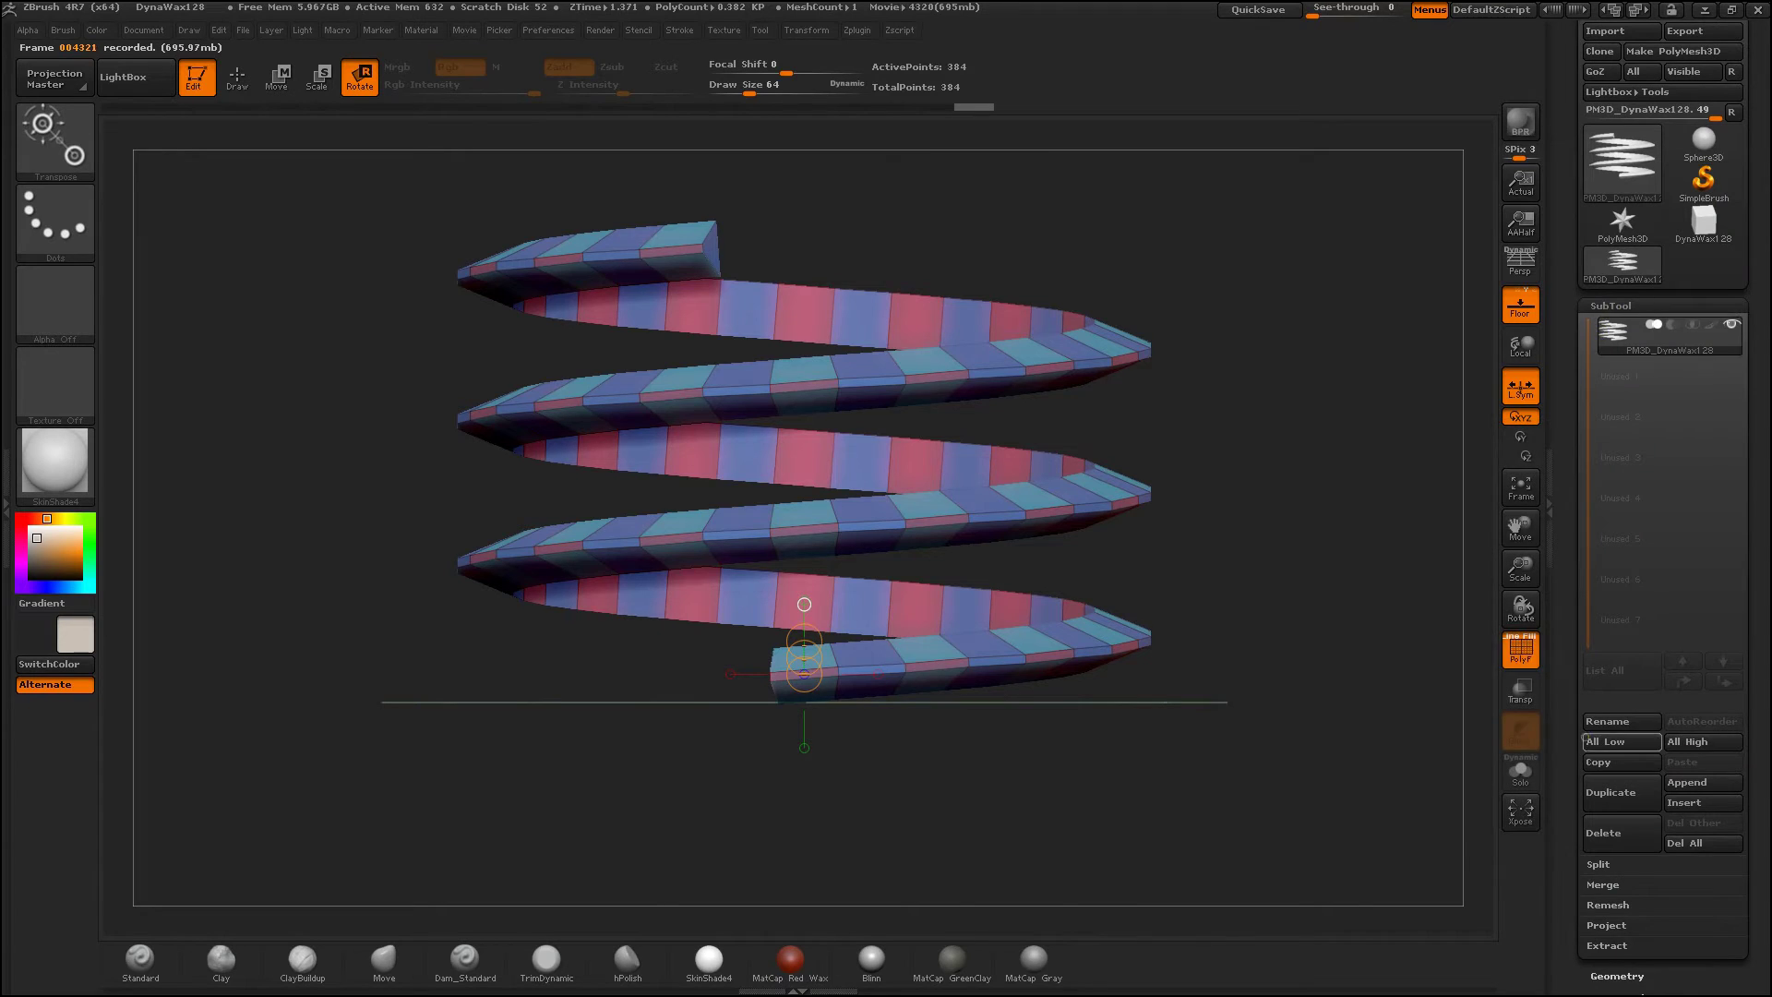
click(1521, 646)
shift+drag(1292, 277, 283, 112)
click(237, 77)
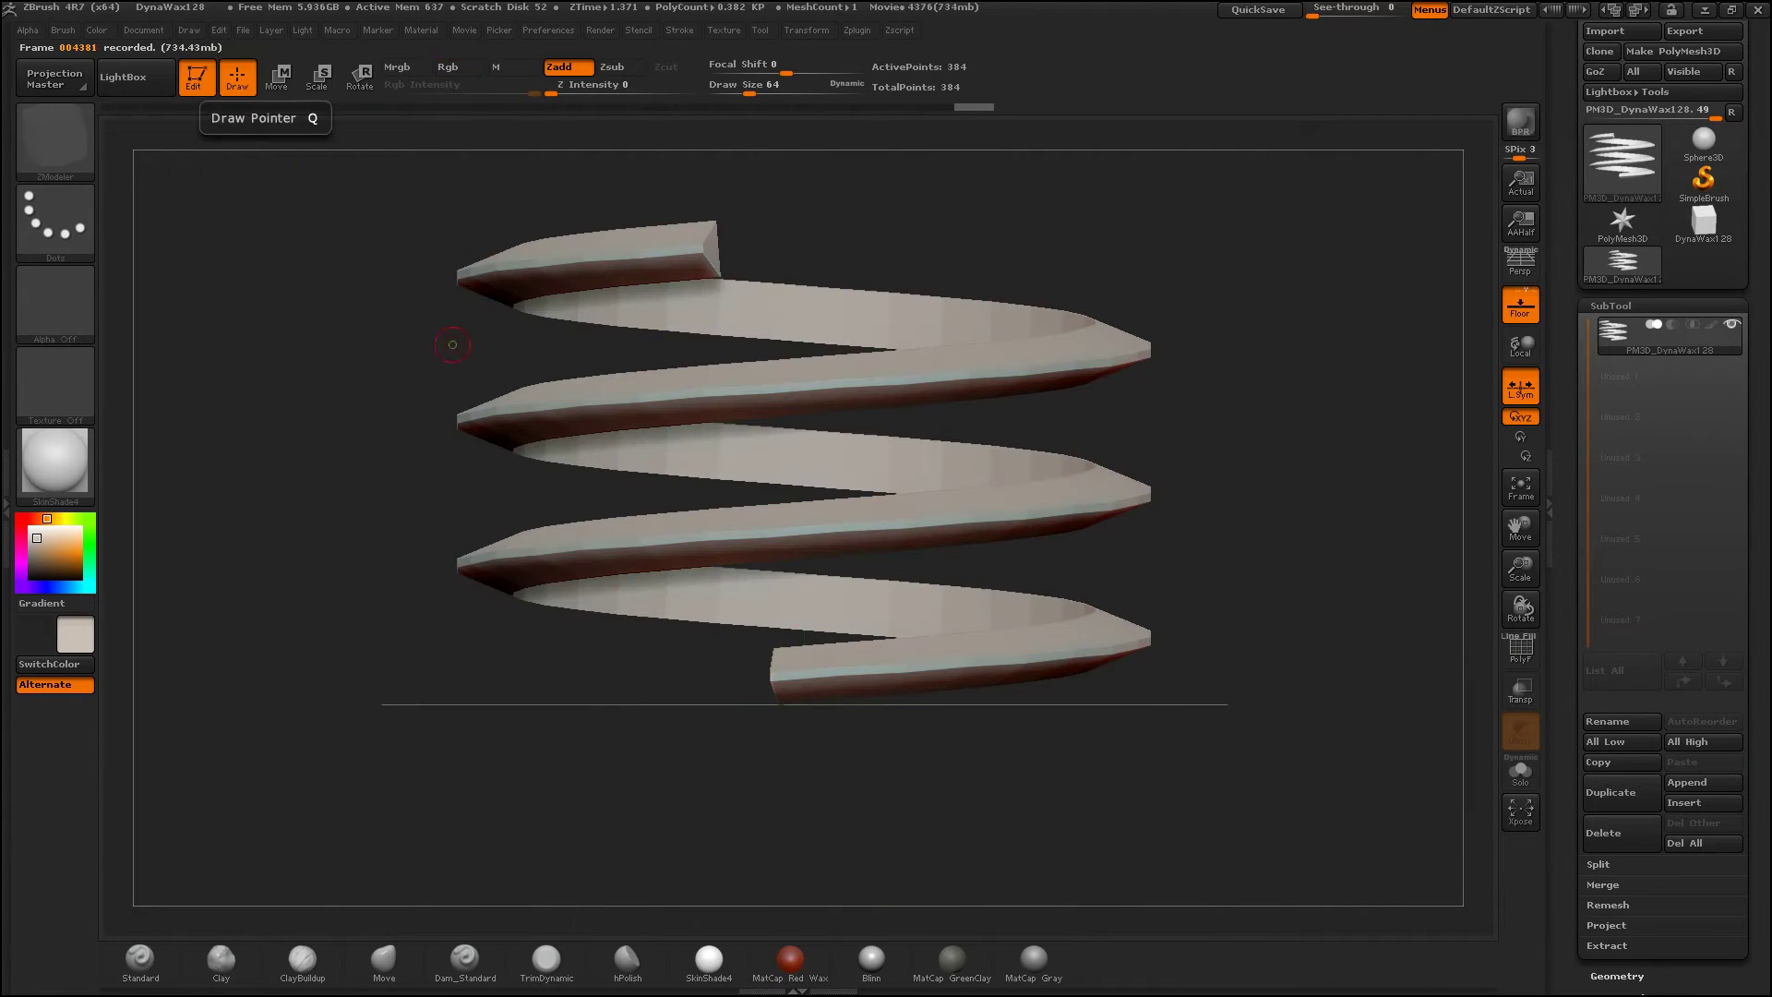
mouse_move(1521, 609)
mouse_down()
mouse_move(1521, 572)
mouse_move(1521, 646)
mouse_up()
click(1521, 649)
drag(1521, 568, 1476, 665)
Step: Set ZModeler's edge action to Crease targeting EdgeLoop Complete
key(space)
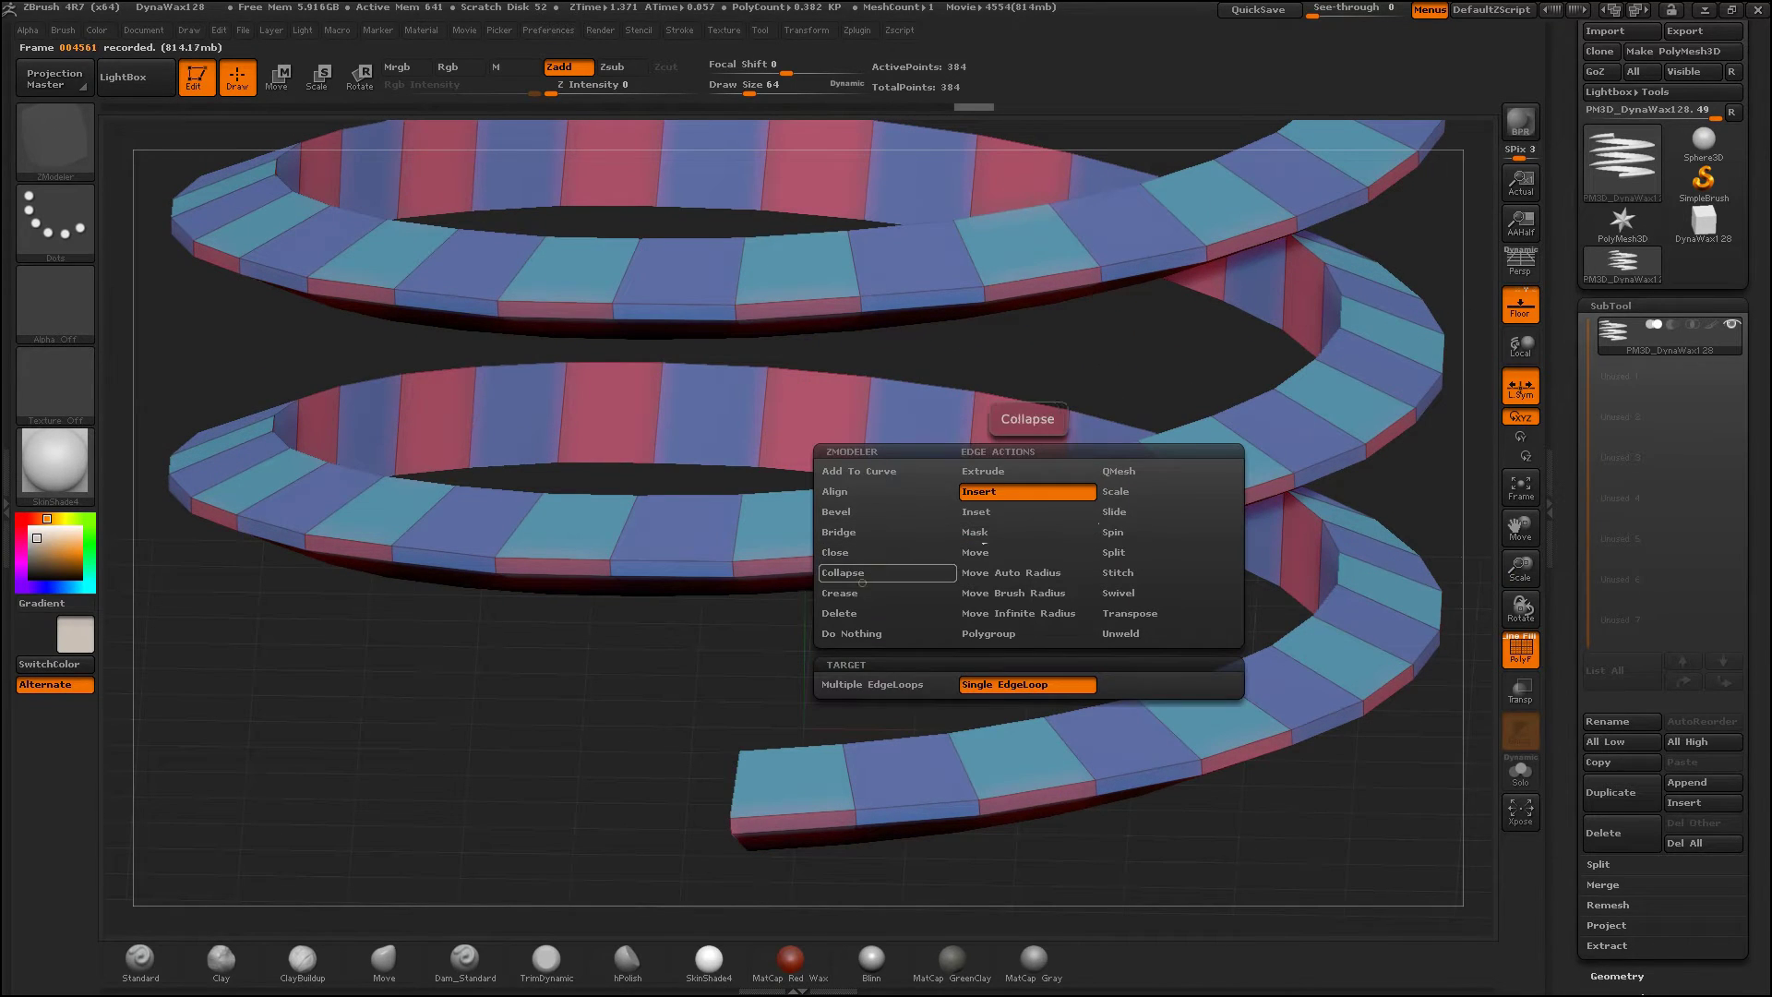
click(860, 593)
click(839, 705)
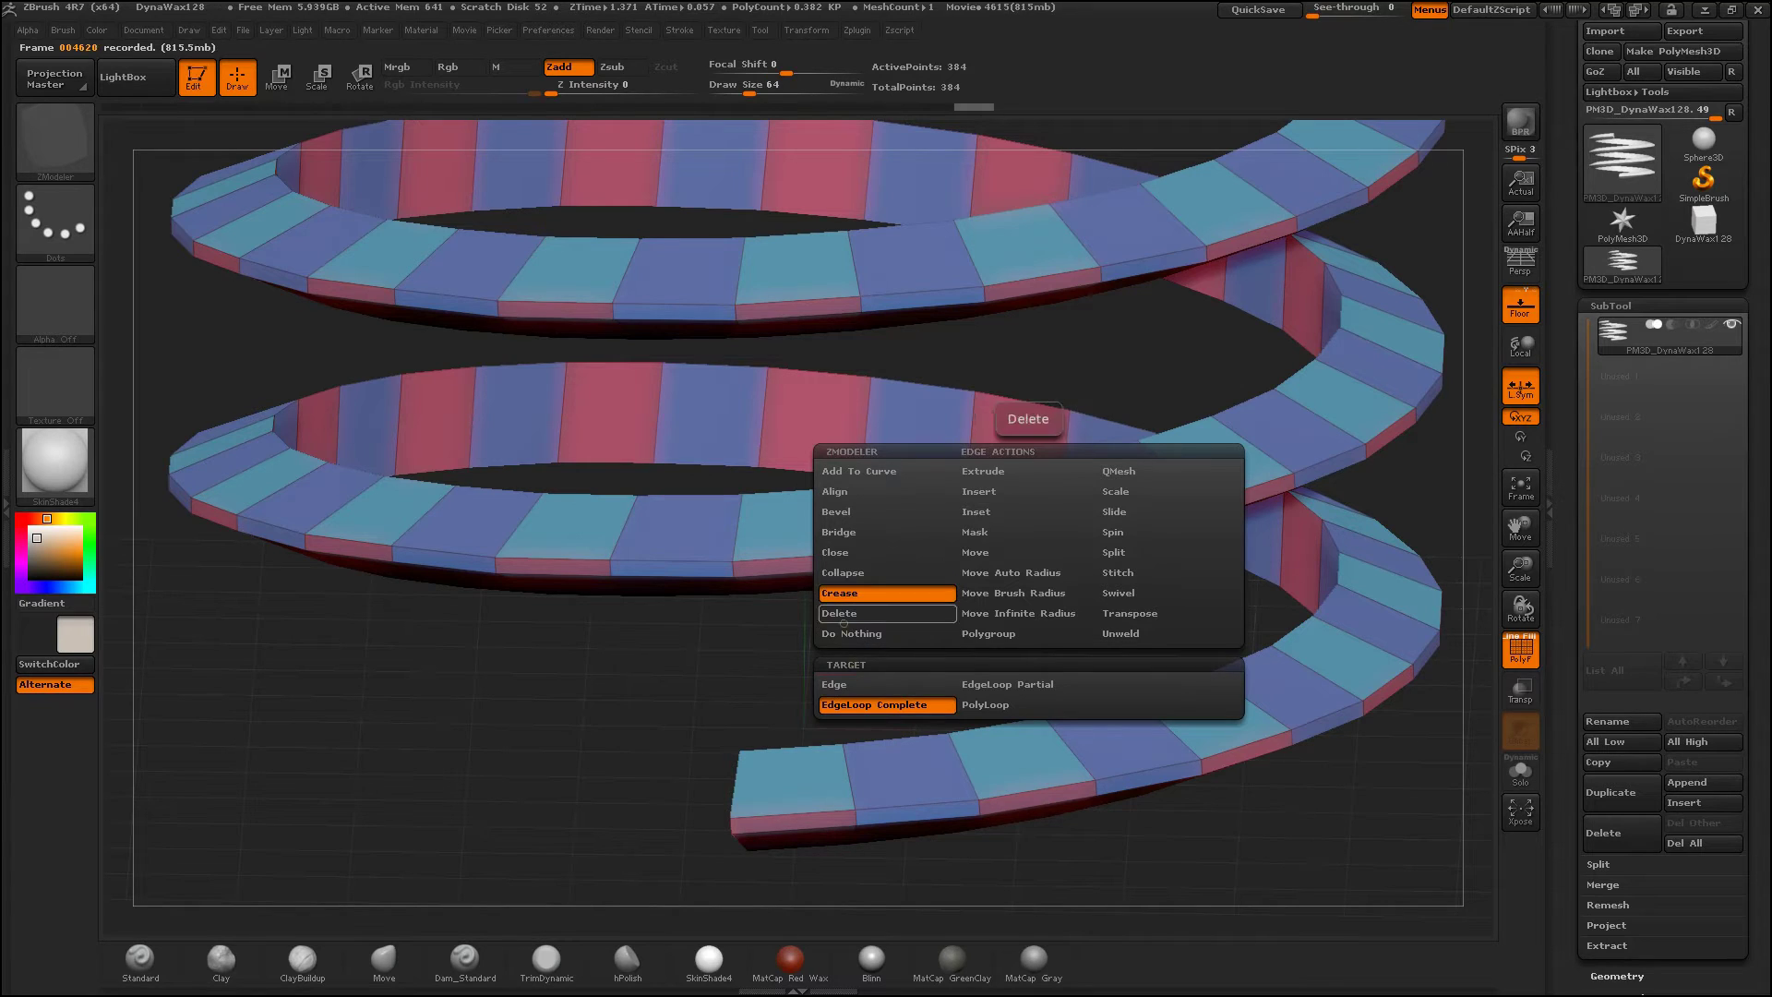
scroll(1652, 462, down, 4)
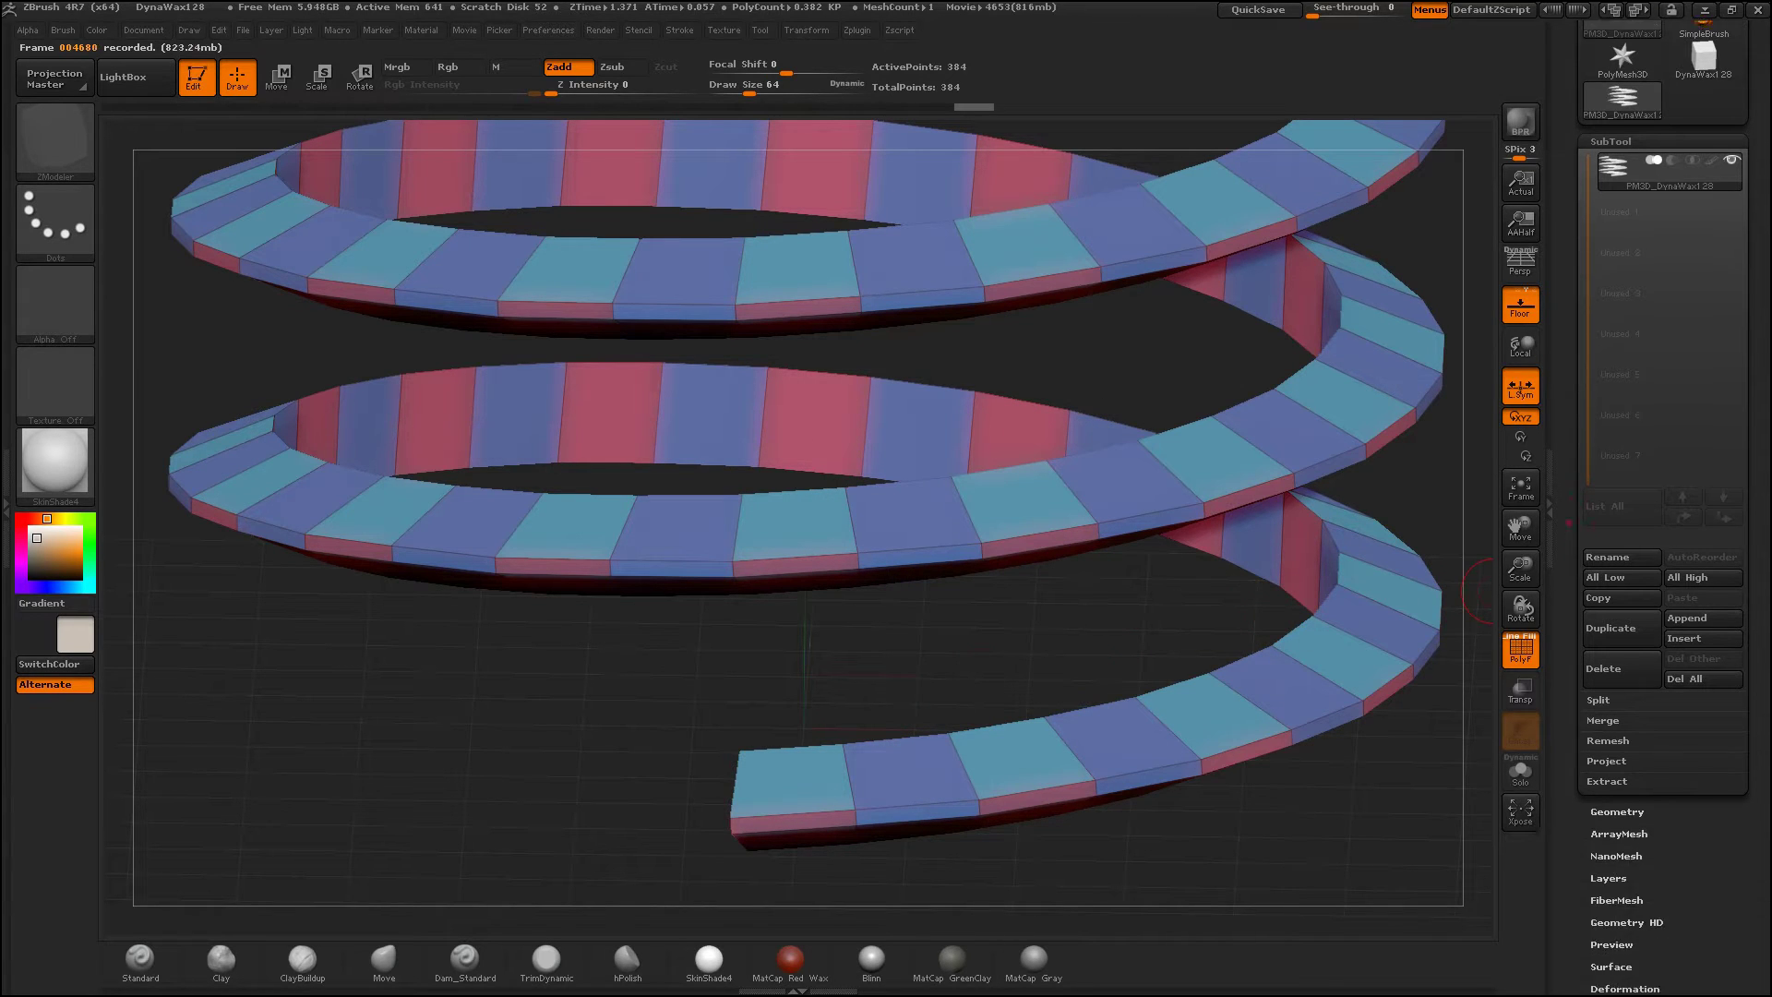
scroll(1652, 369, down, 3)
scroll(1634, 277, down, 3)
Step: Crease a helix edge loop under Dynamic Subdiv, then turn it off and view side-on
key(d)
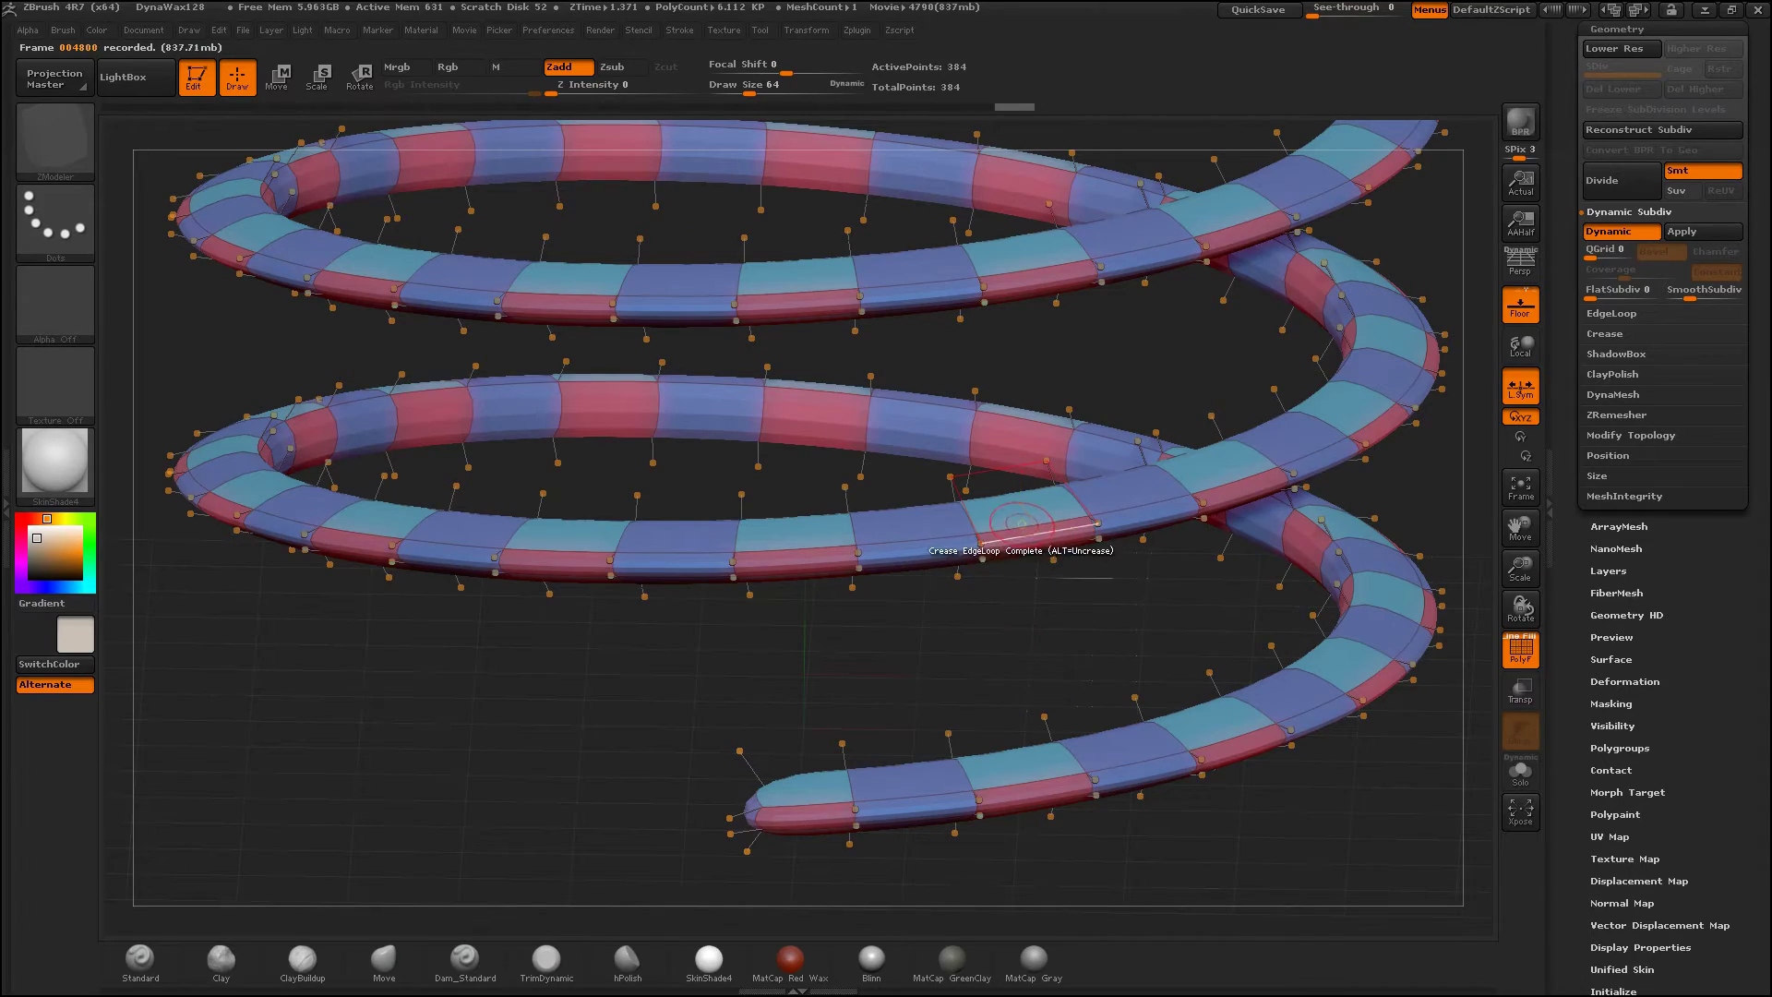
mouse_move(1017, 523)
mouse_down()
mouse_move(1036, 463)
mouse_move(1210, 876)
mouse_move(1170, 868)
mouse_up()
click(974, 304)
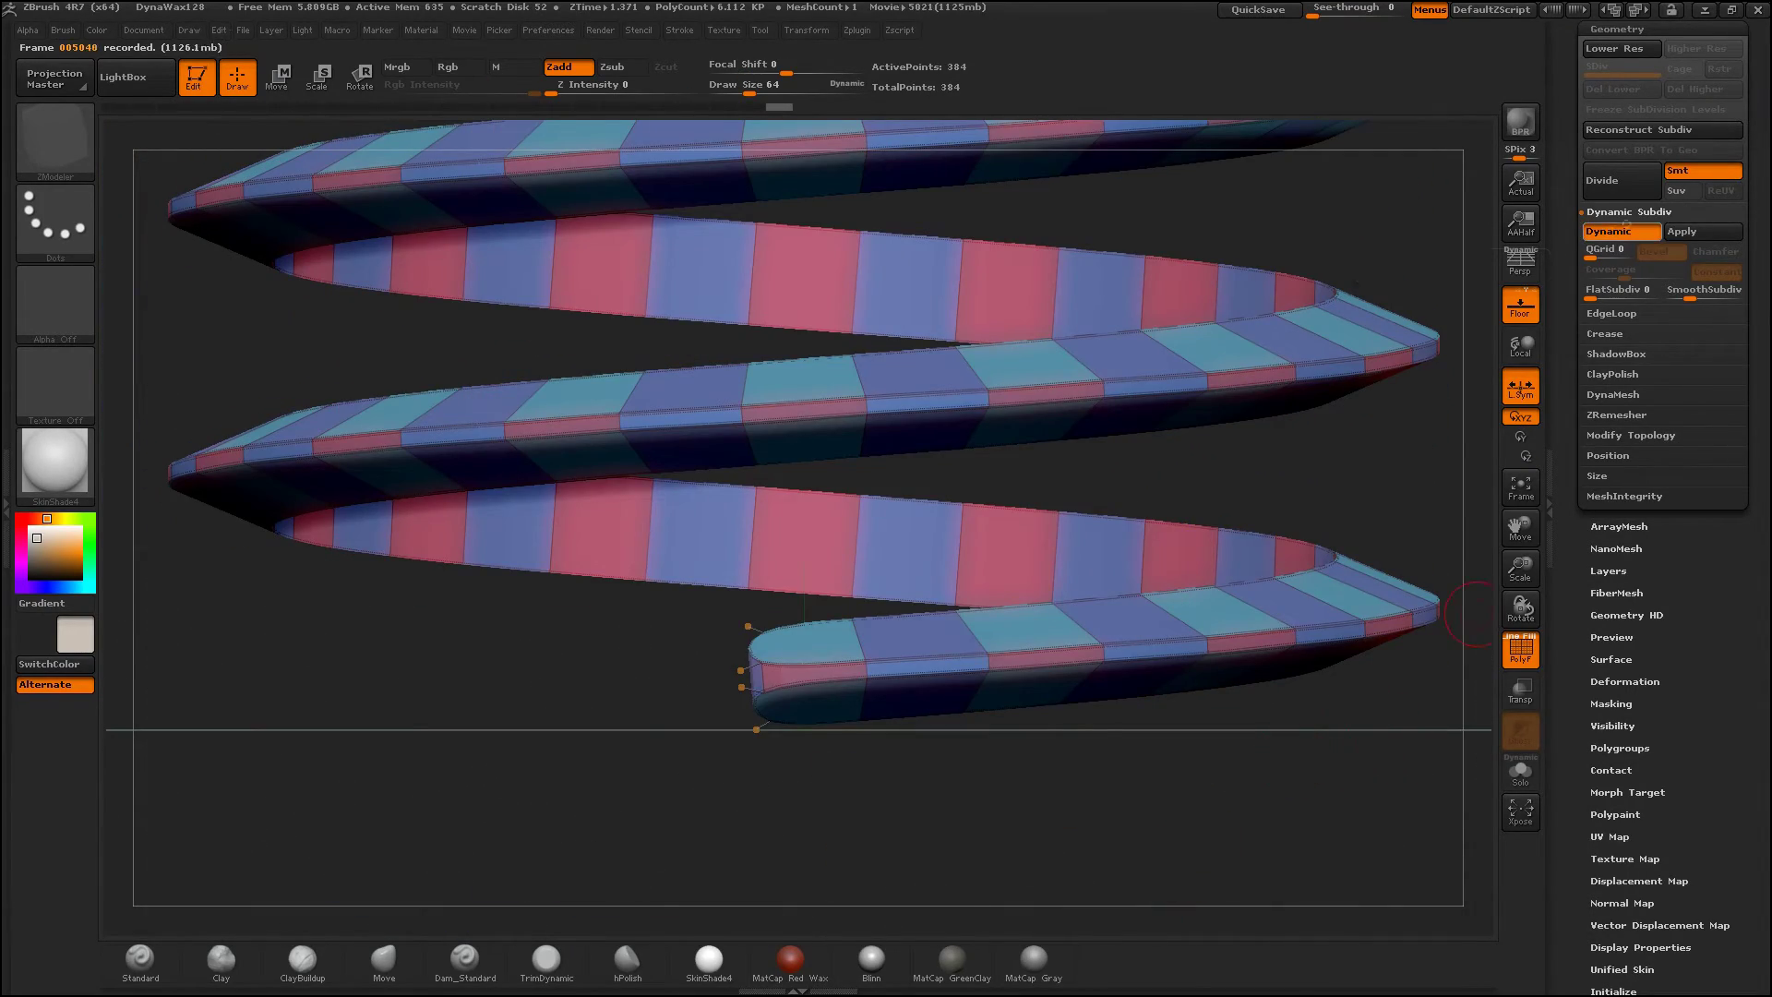
click(1621, 231)
drag(1182, 794, 1191, 823)
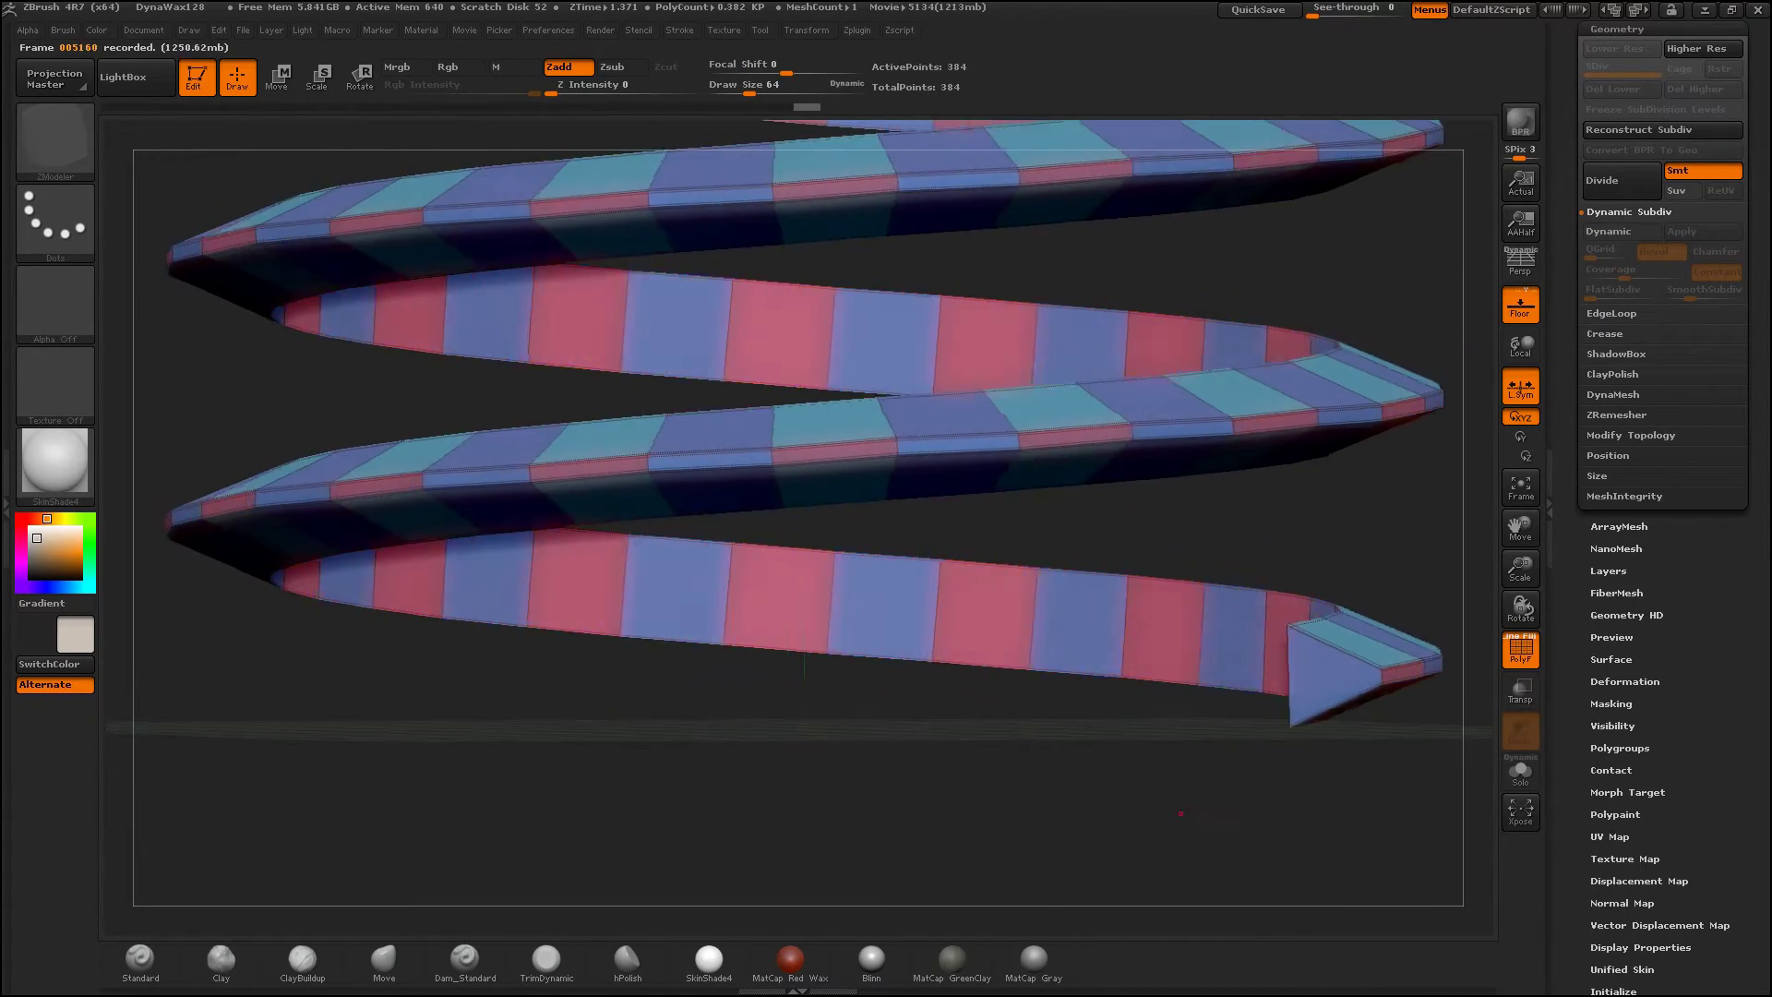
shift+drag(1191, 823, 1190, 815)
shift+drag(1466, 755, 1334, 801)
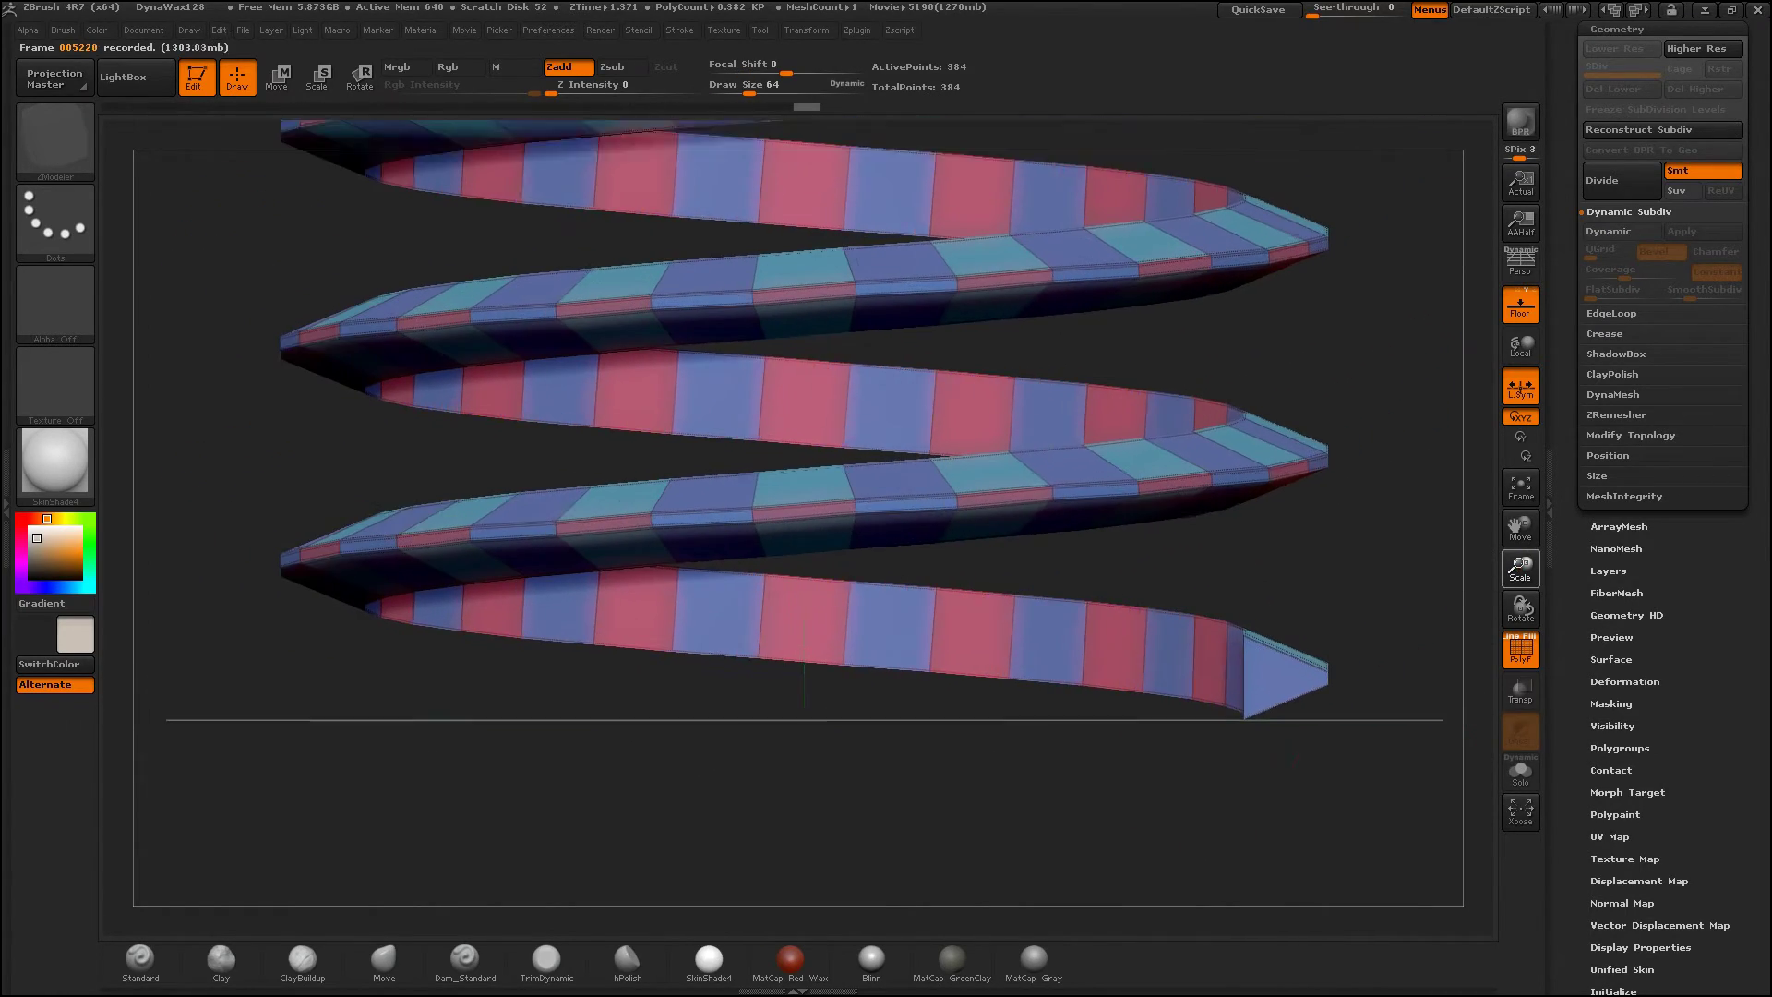
key(space)
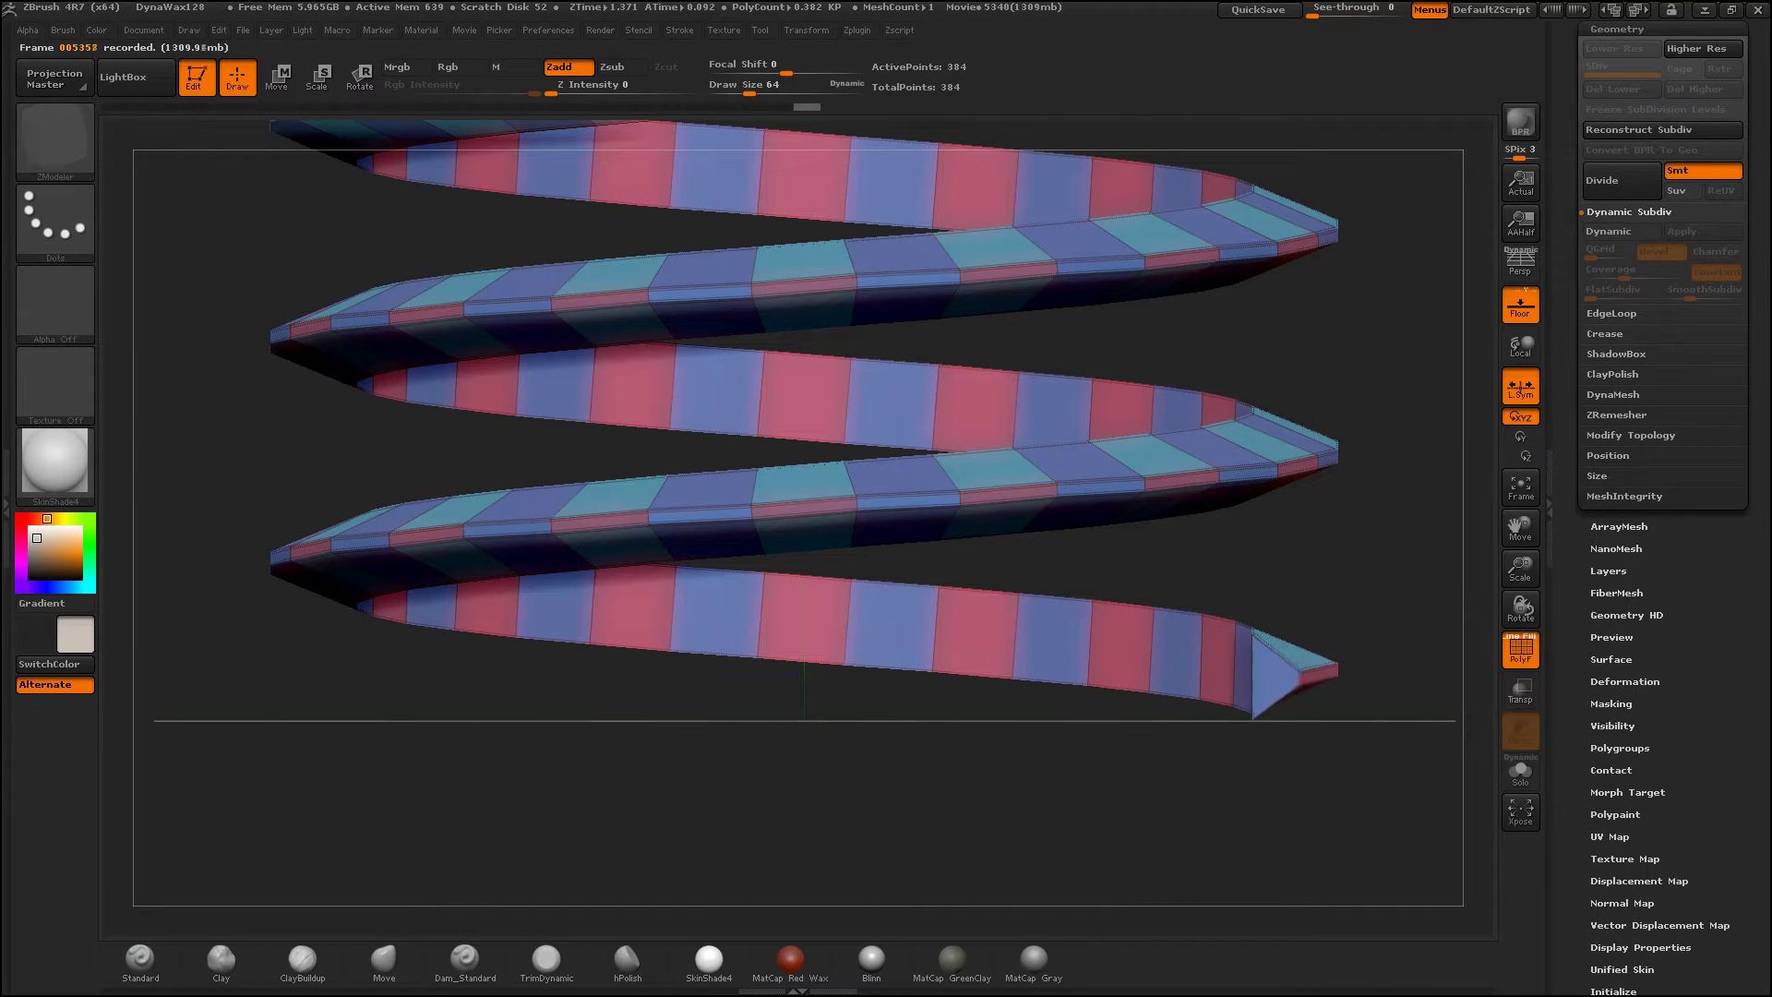
drag(1366, 685, 1326, 664)
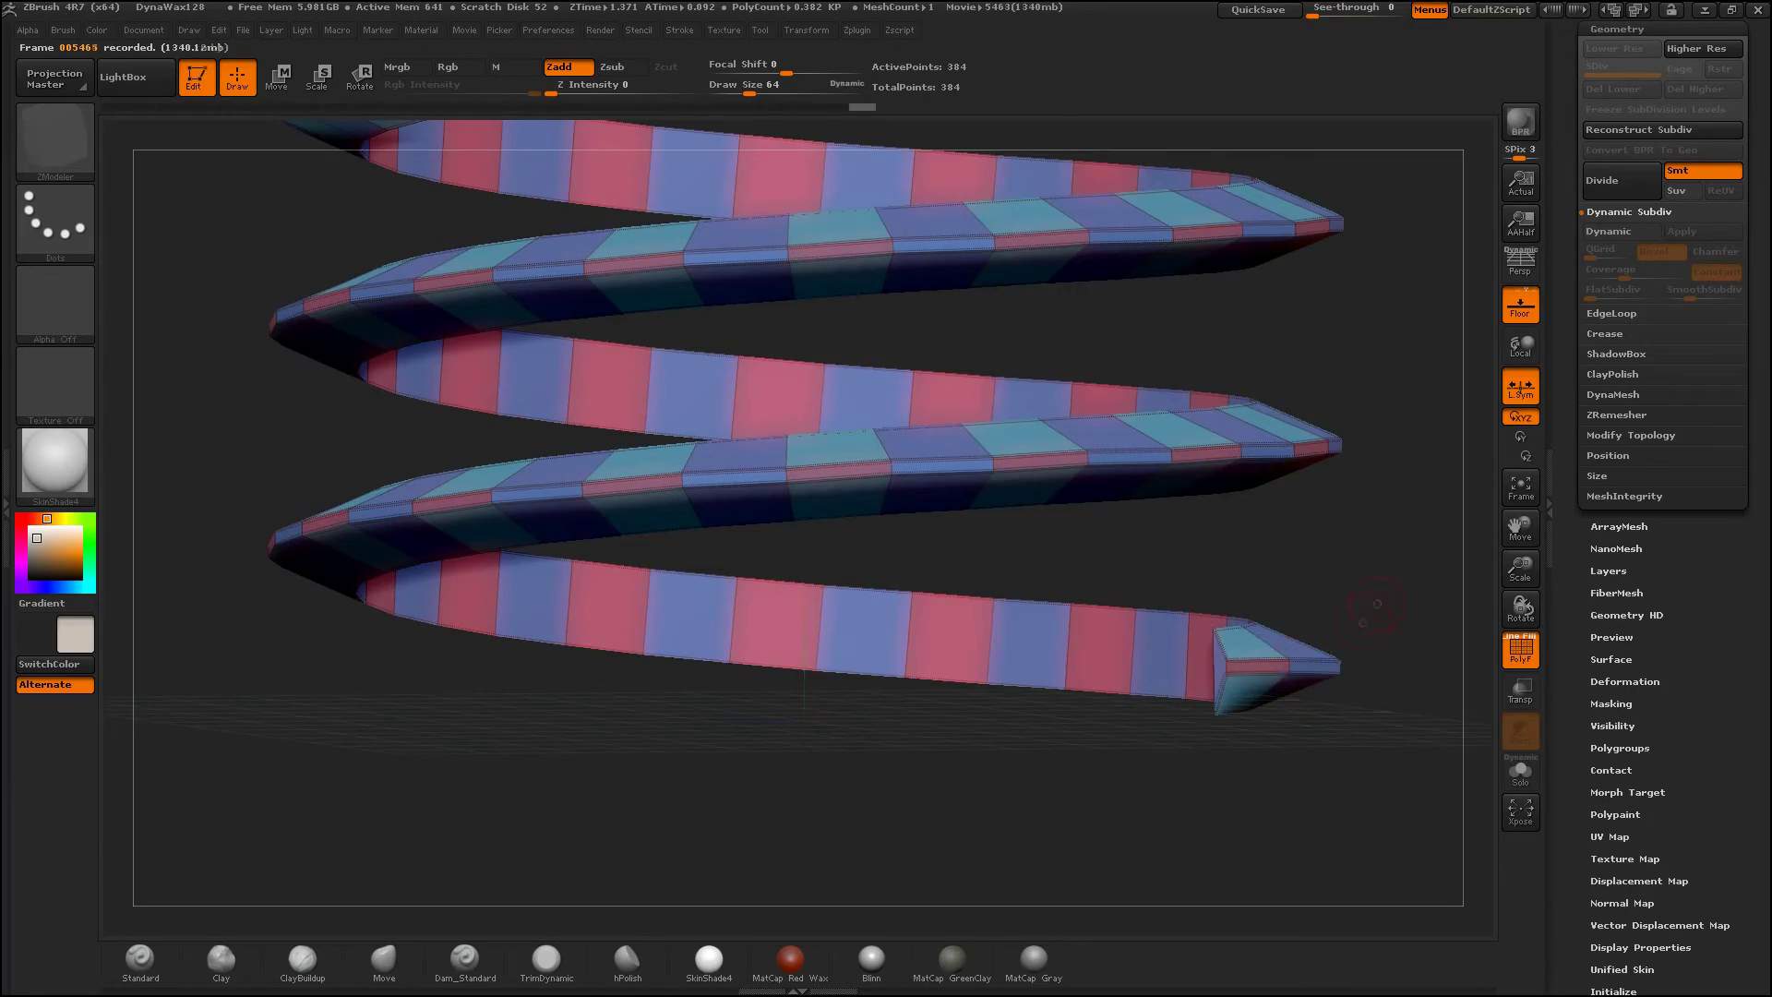
mouse_move(1370, 605)
mouse_down()
mouse_move(1278, 909)
mouse_move(1329, 858)
mouse_up()
mouse_move(1071, 784)
mouse_down()
mouse_move(671, 703)
mouse_move(696, 635)
mouse_move(1481, 683)
mouse_up()
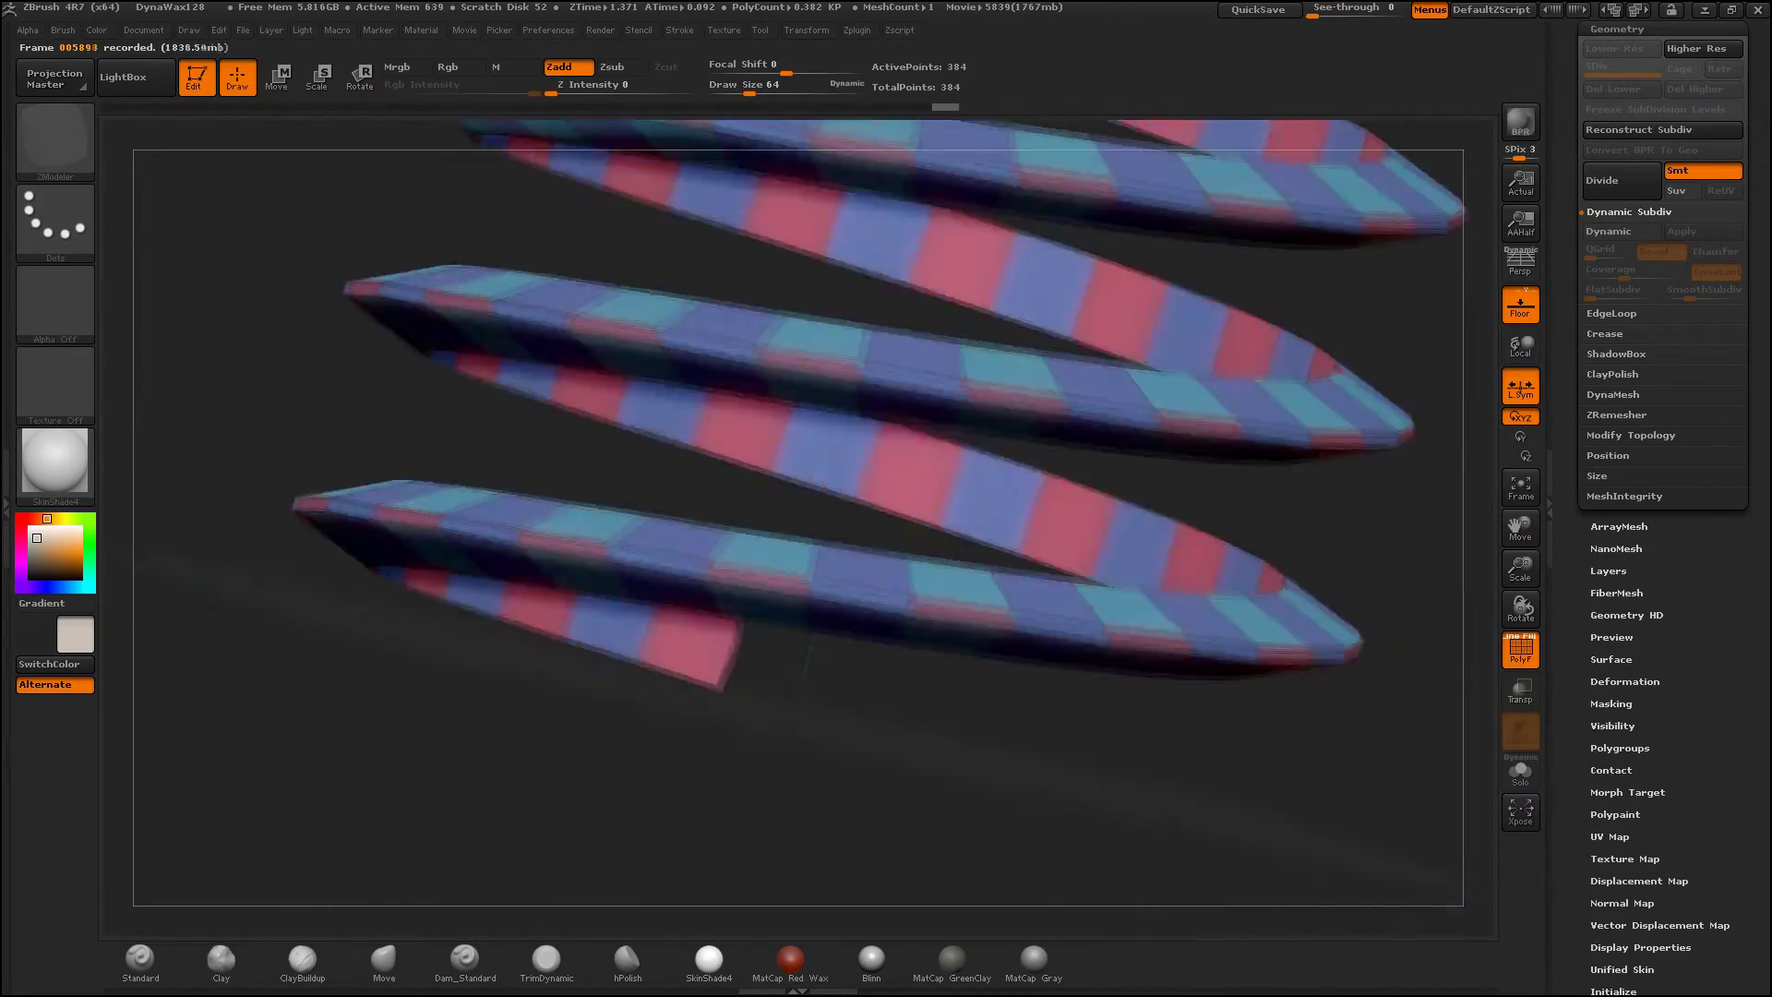
mouse_move(1521, 568)
mouse_down()
mouse_move(1305, 573)
mouse_move(1244, 775)
mouse_move(558, 287)
mouse_up()
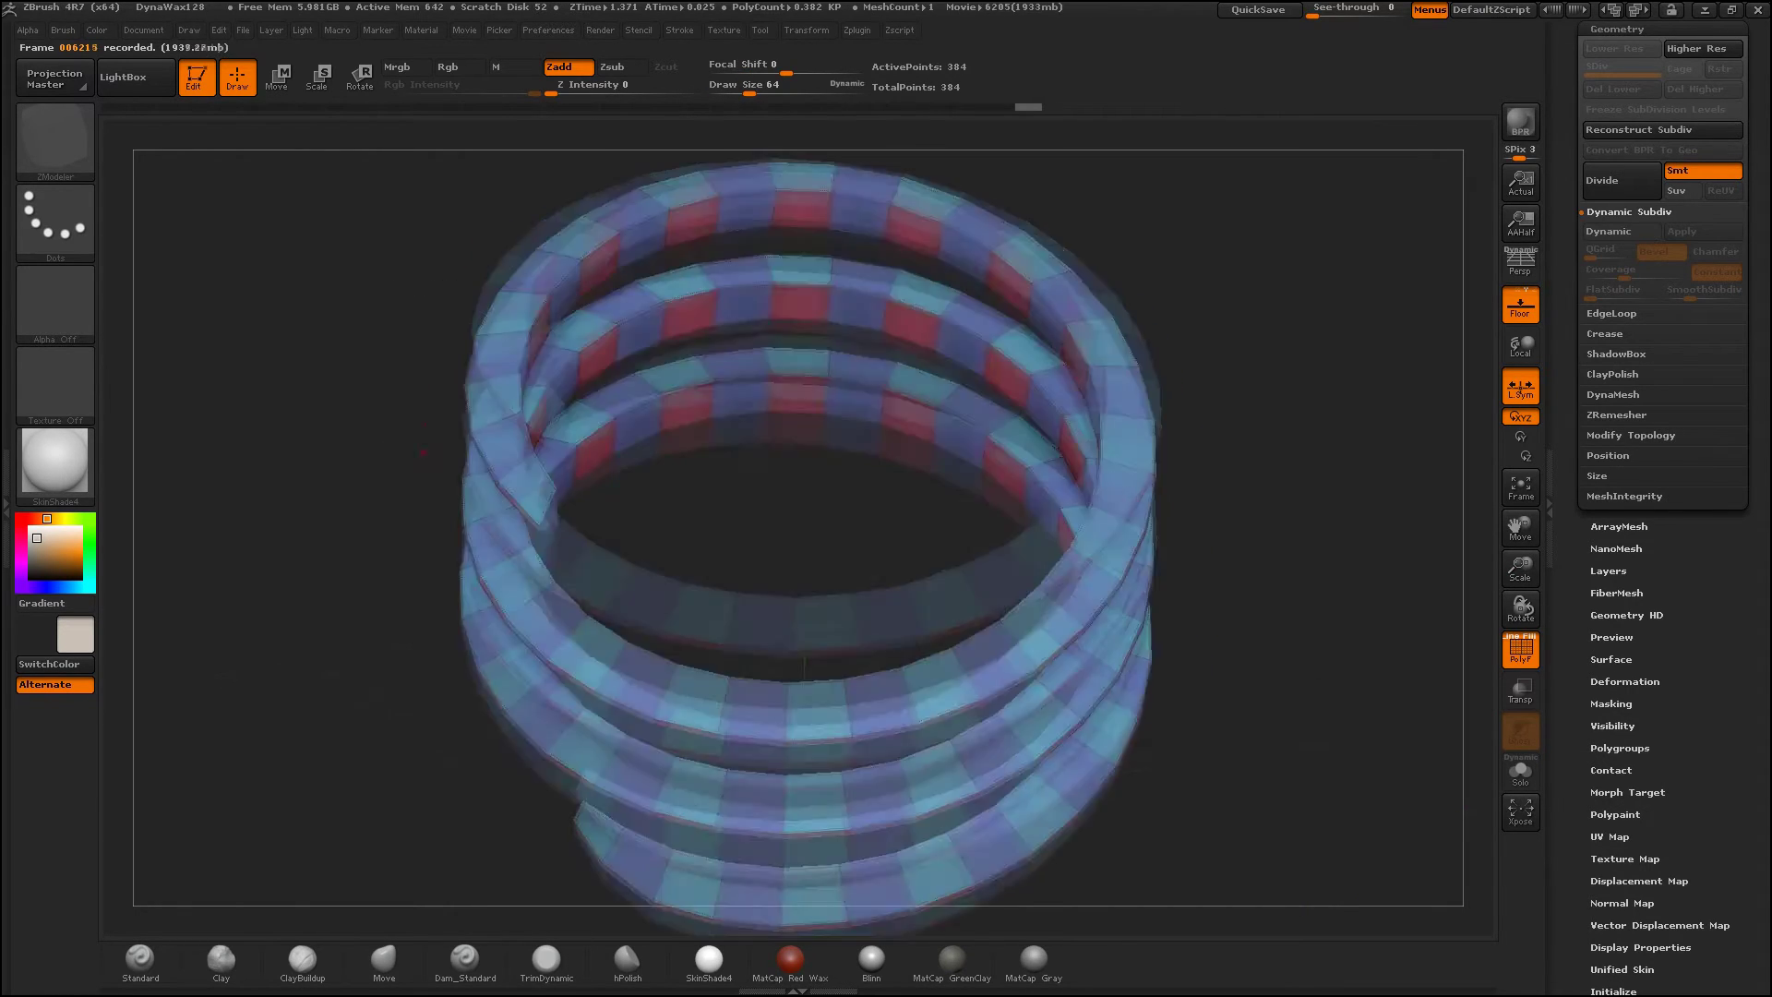
mouse_move(558, 286)
shift+mouse_down()
mouse_move(1520, 609)
mouse_move(1206, 661)
mouse_move(1214, 585)
mouse_move(571, 752)
shift+mouse_up()
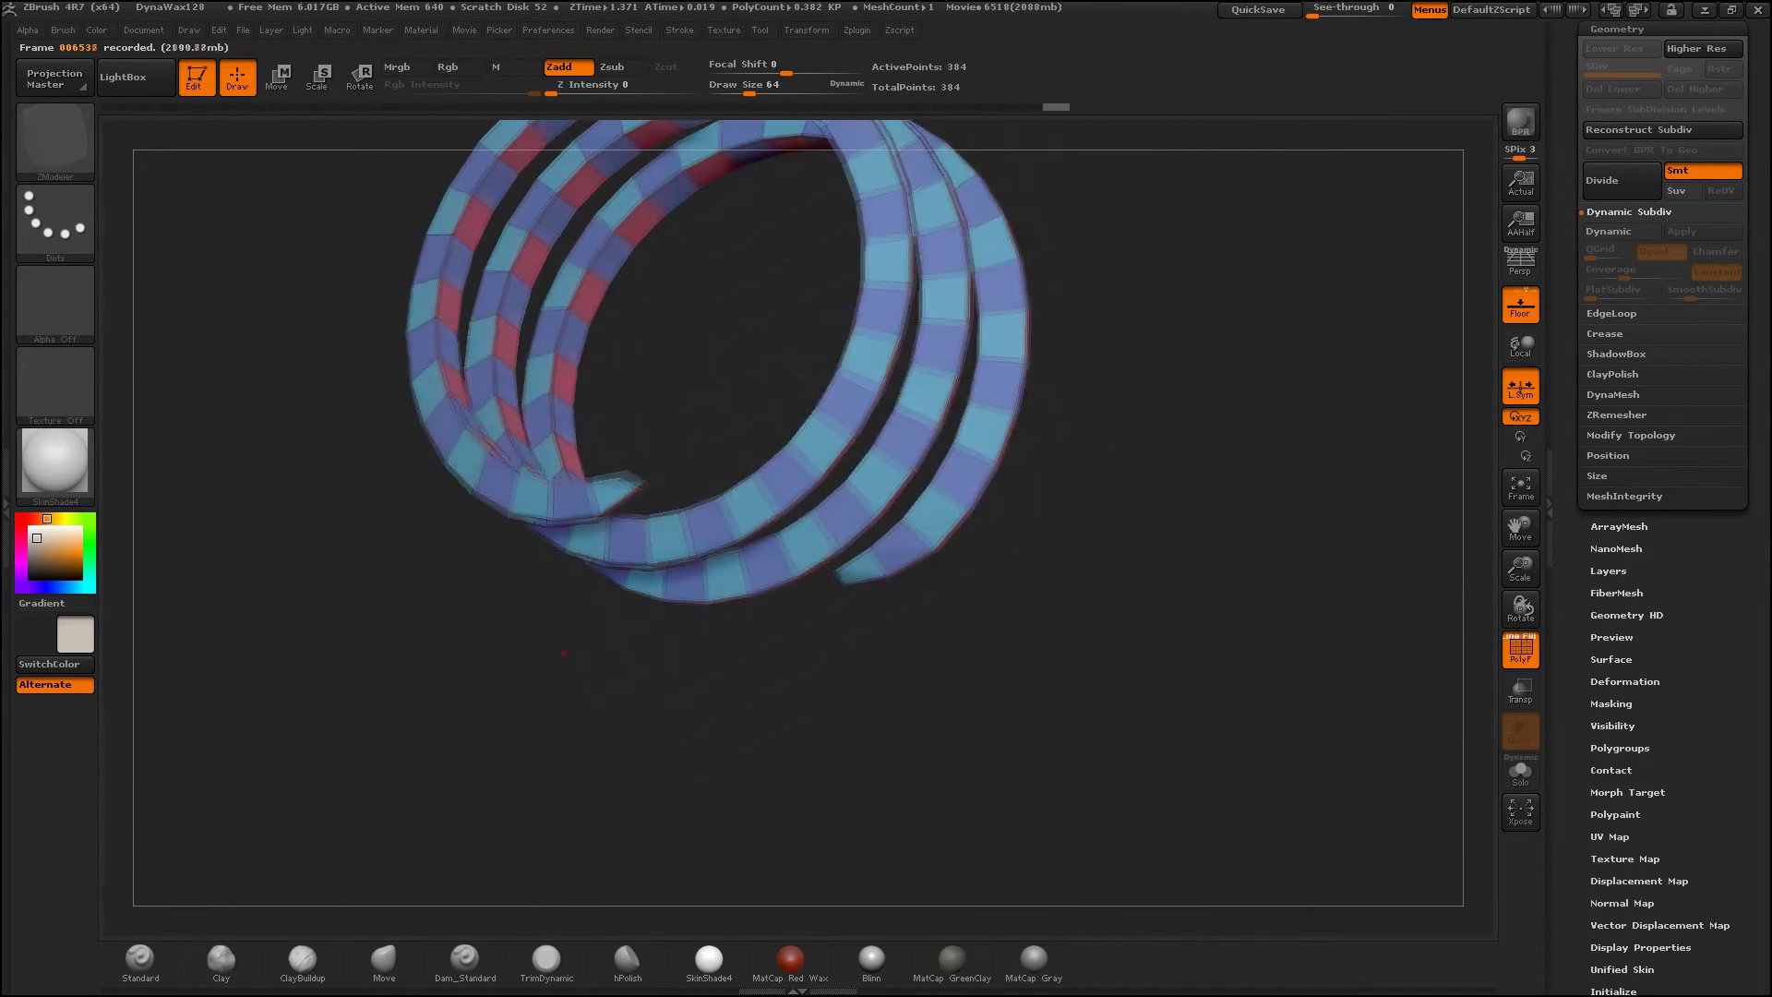
mouse_move(461, 616)
mouse_down()
mouse_move(1490, 547)
mouse_move(1206, 631)
mouse_move(1272, 628)
mouse_up()
click(1521, 485)
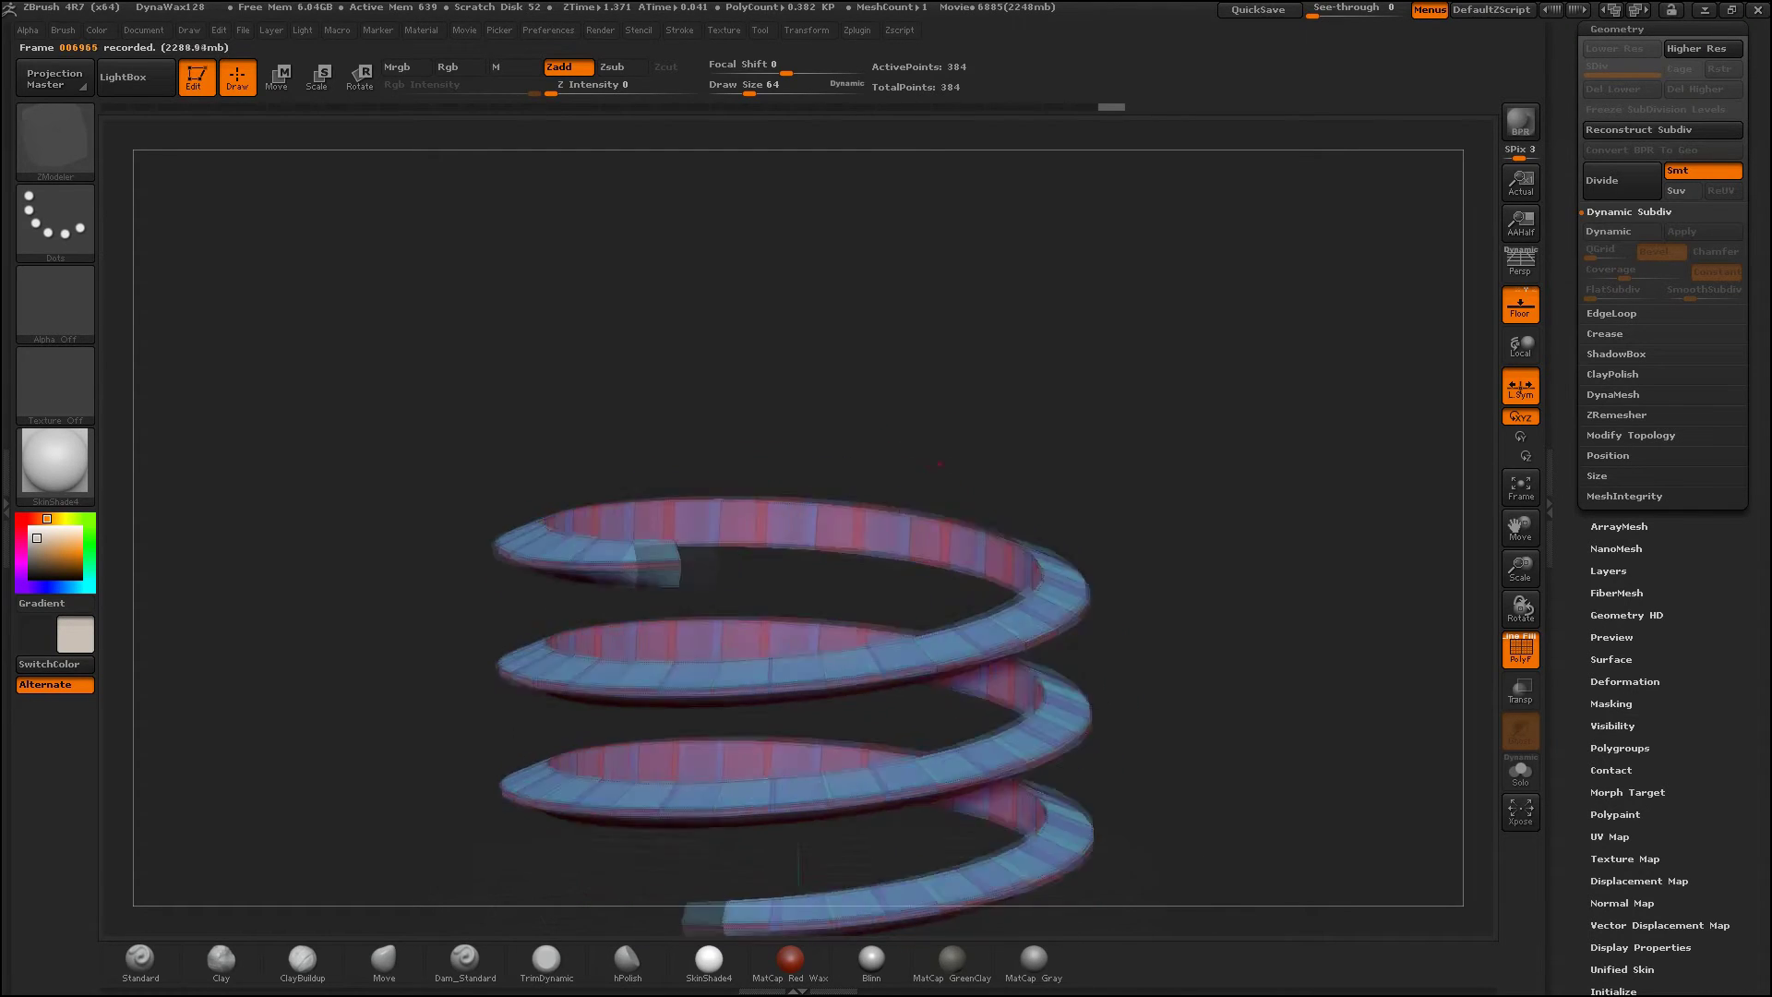
shift+drag(949, 436, 1327, 594)
Step: Preview the coil with Dynamic Subdiv, then turn it off and view from the top
key(shift+f)
scroll(1662, 277, up, 2)
click(1608, 291)
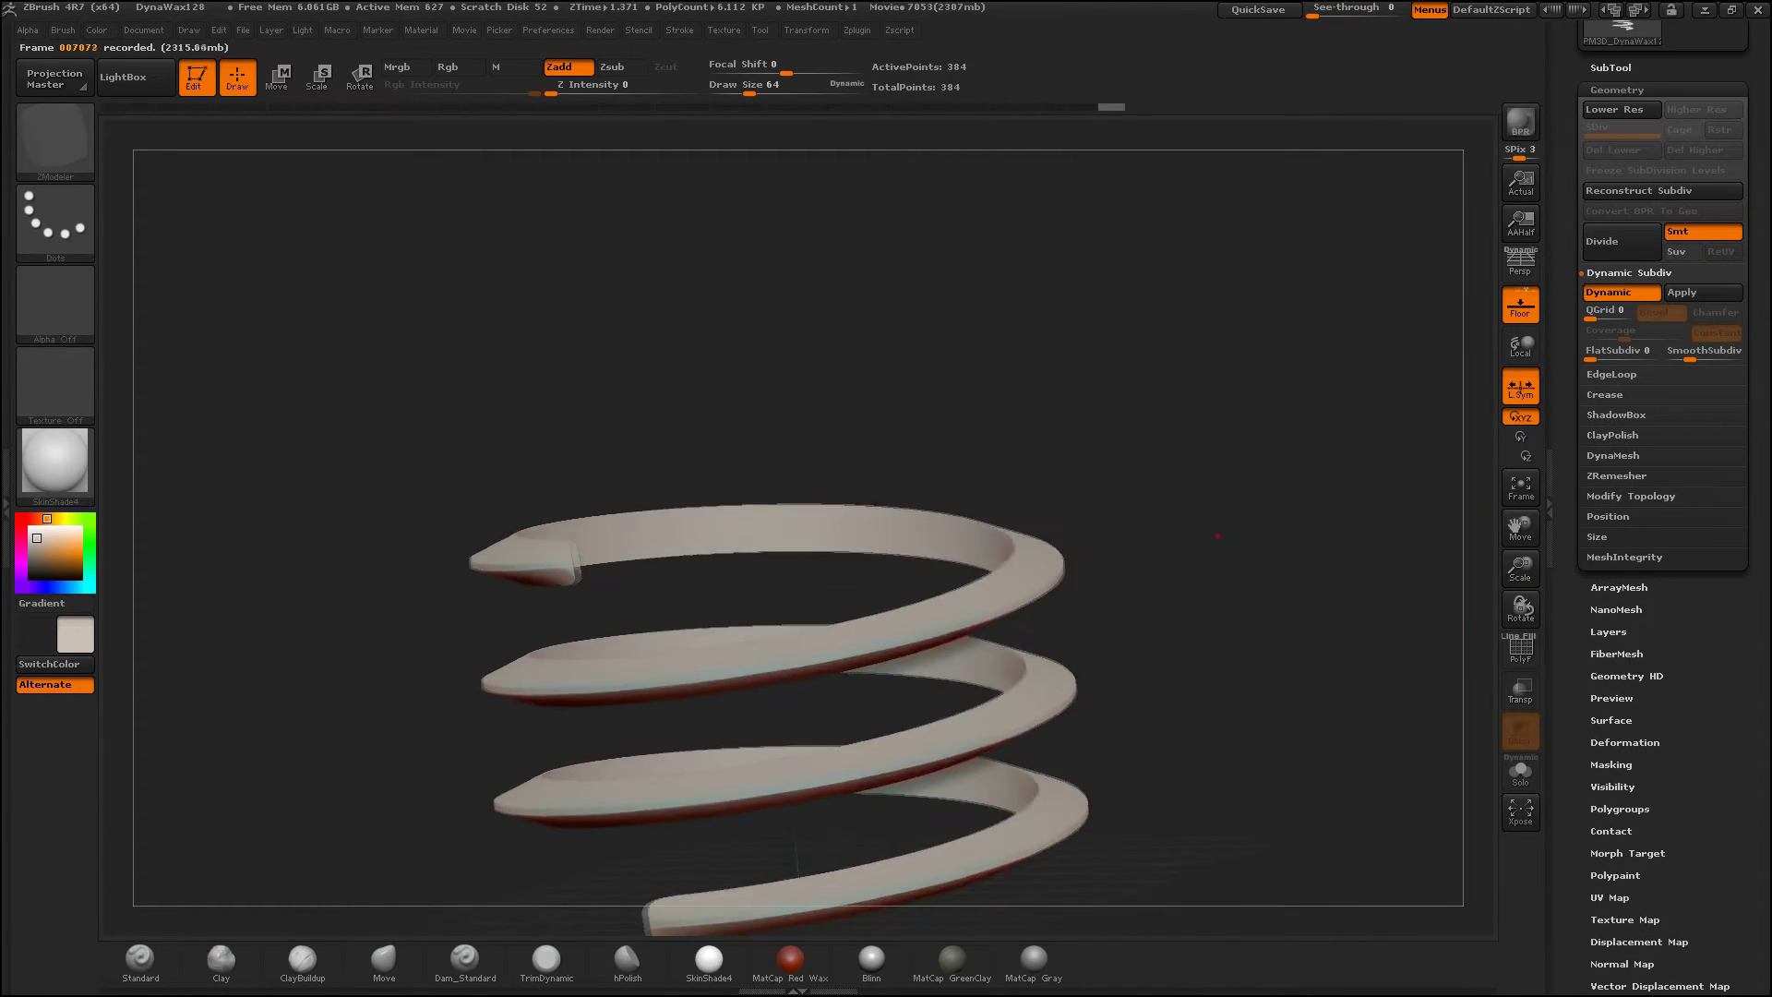
mouse_move(1476, 333)
shift+mouse_down()
mouse_move(1458, 417)
mouse_move(1384, 517)
shift+mouse_up()
key(shift+d)
drag(1520, 564, 1519, 590)
Step: Append a Cylinder3D as a second subtool centred inside the coil
click(1611, 68)
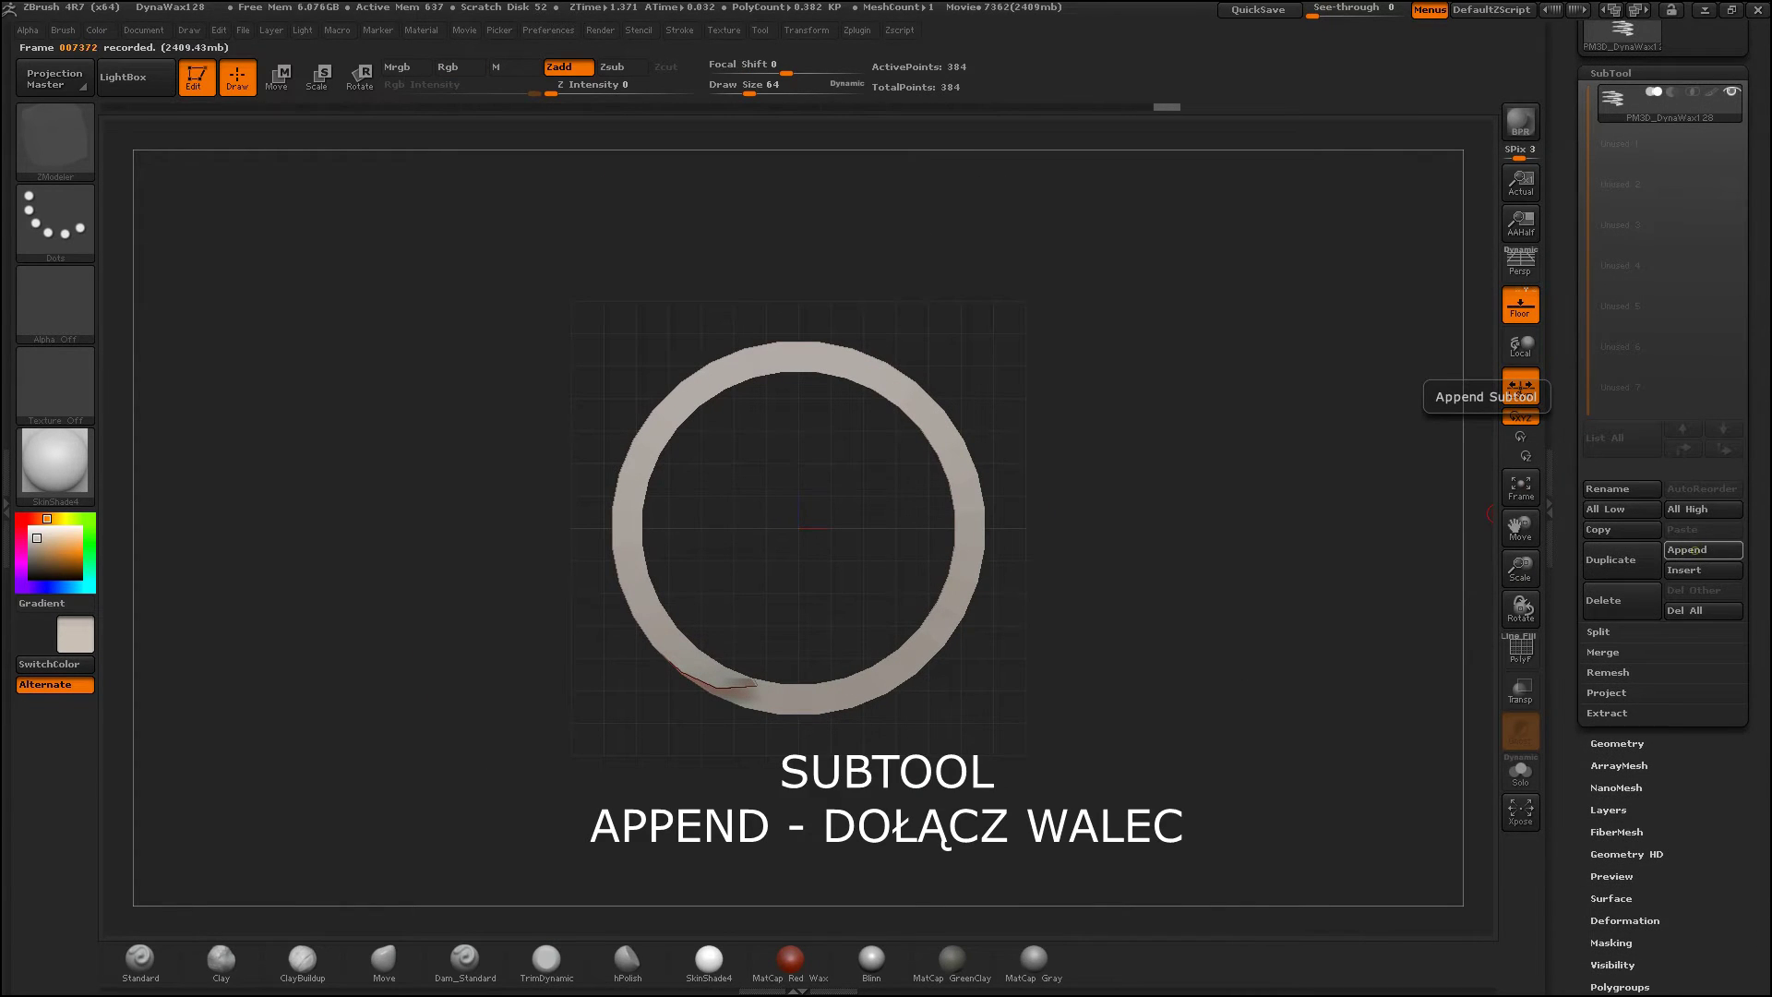
click(1687, 550)
mouse_move(1116, 661)
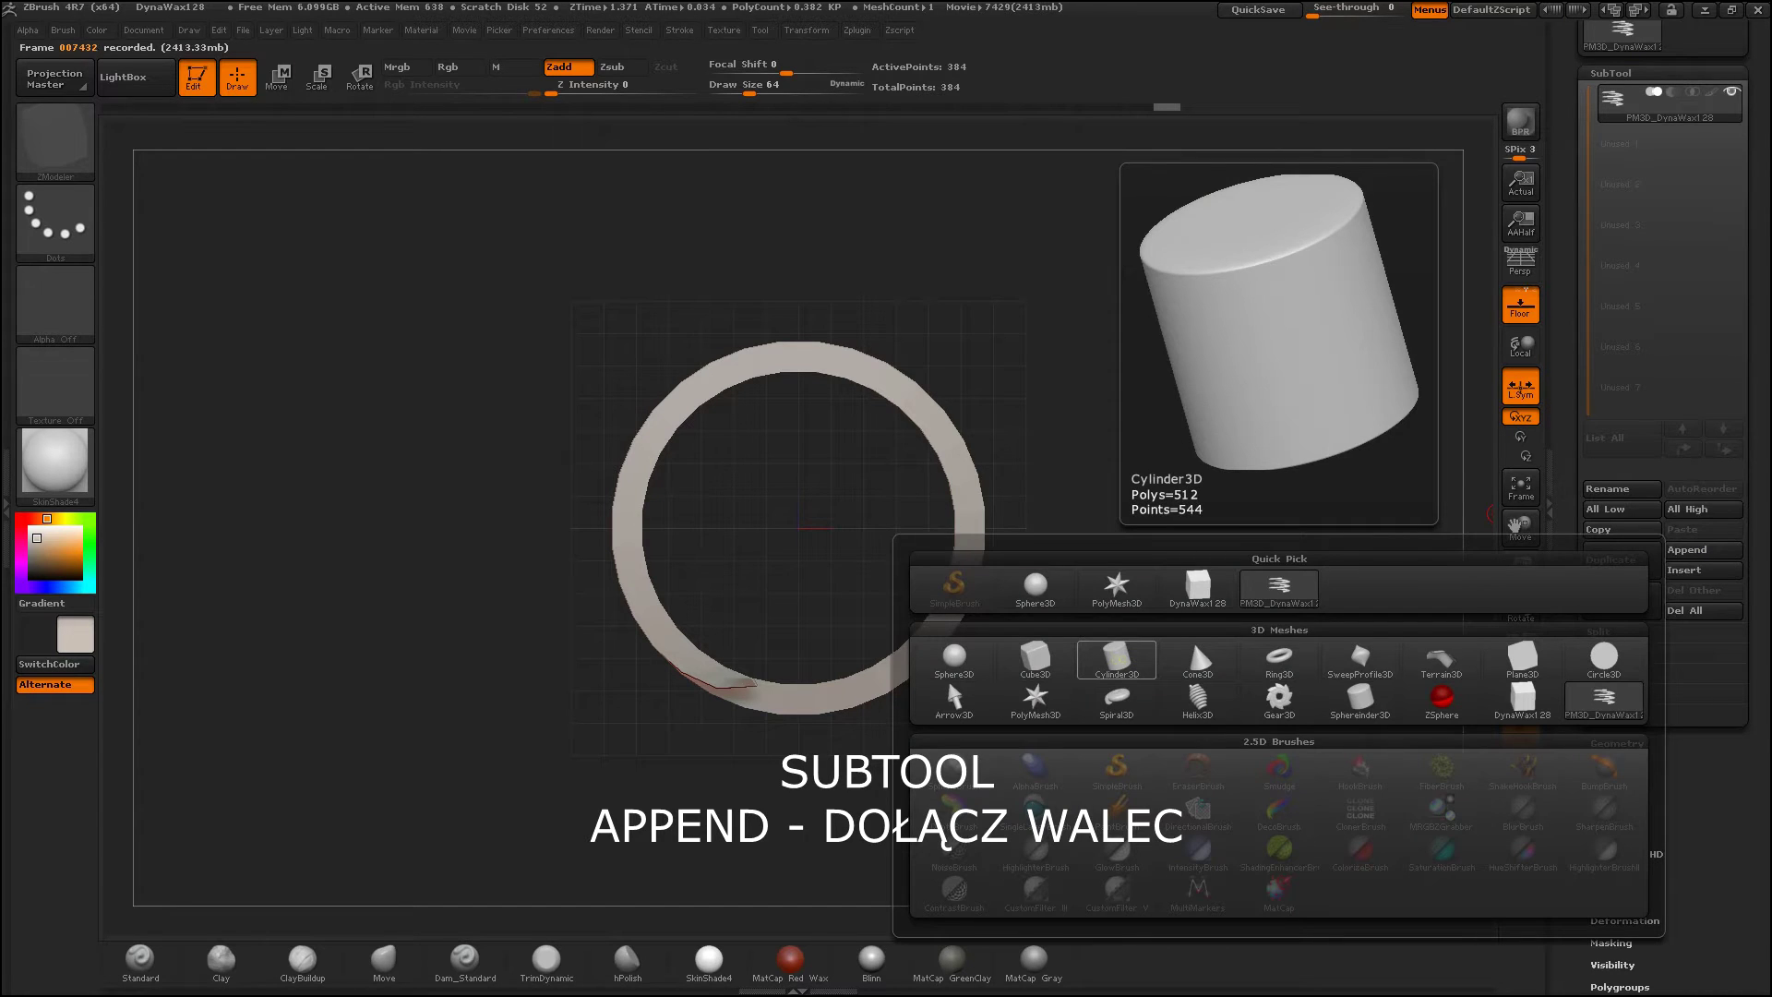
click(1116, 658)
mouse_move(1246, 600)
mouse_down()
mouse_move(1260, 344)
mouse_move(1250, 581)
mouse_up()
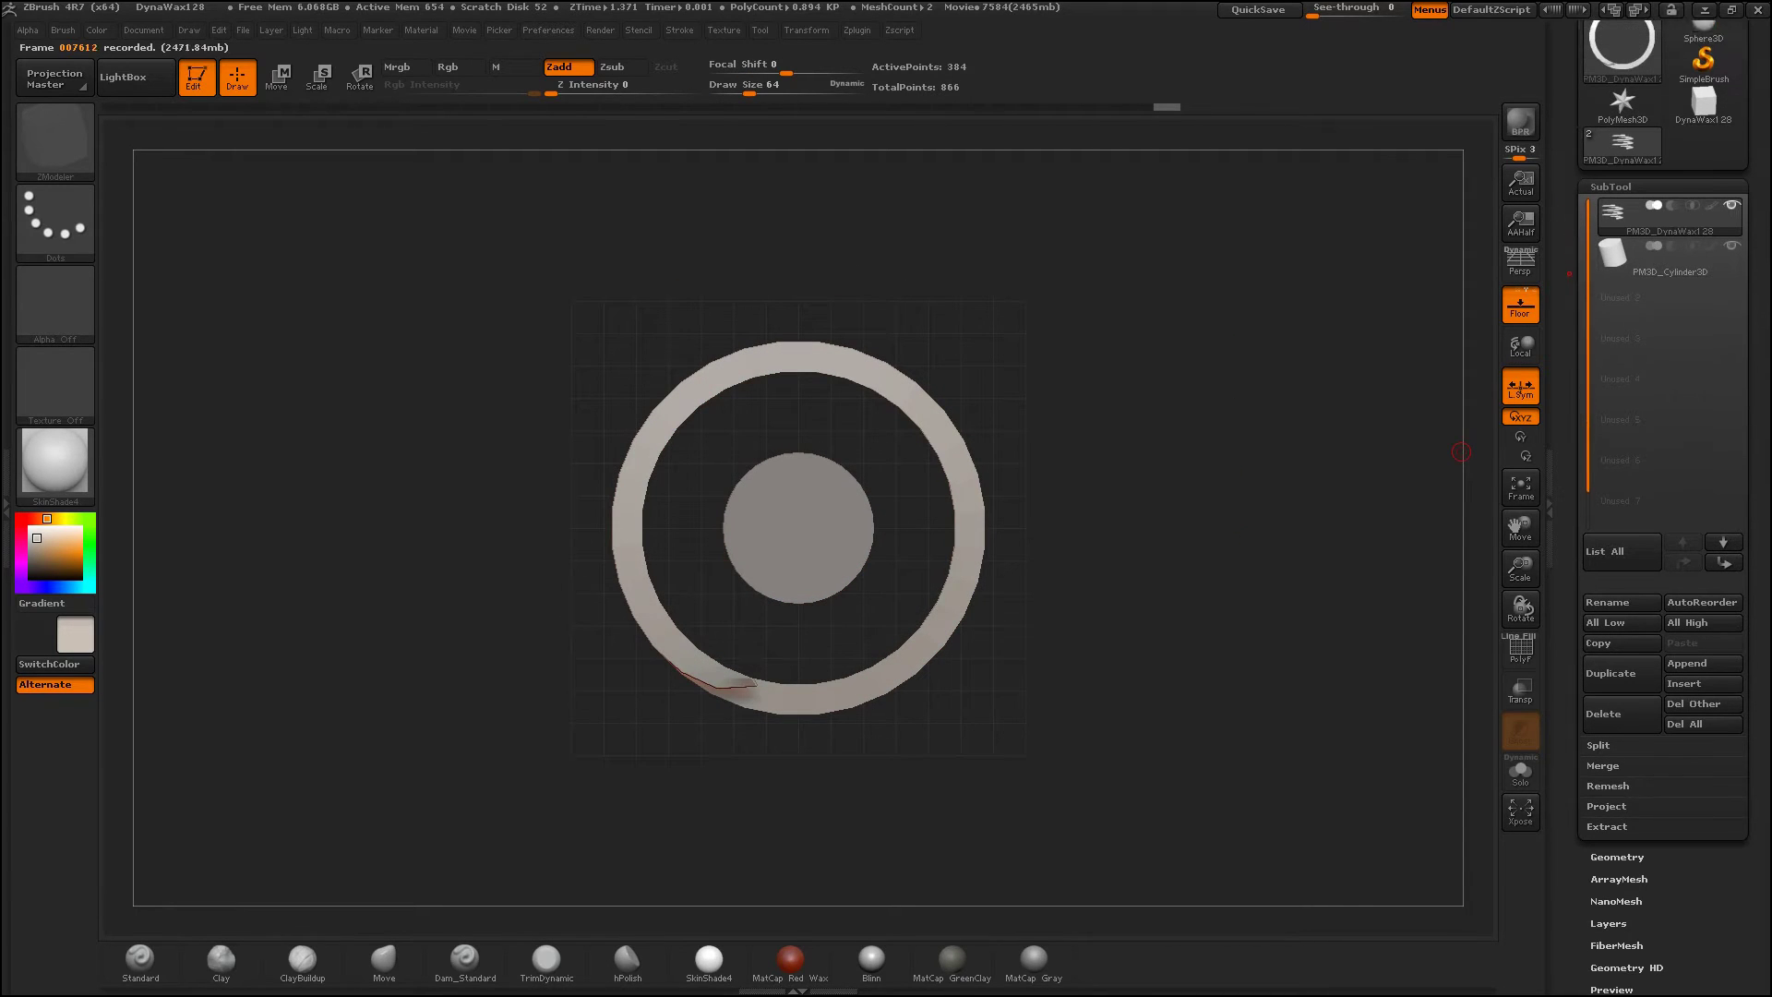
Step: Select the cylinder subtool and scale it up from top view to fill the spiral's inside
click(1624, 441)
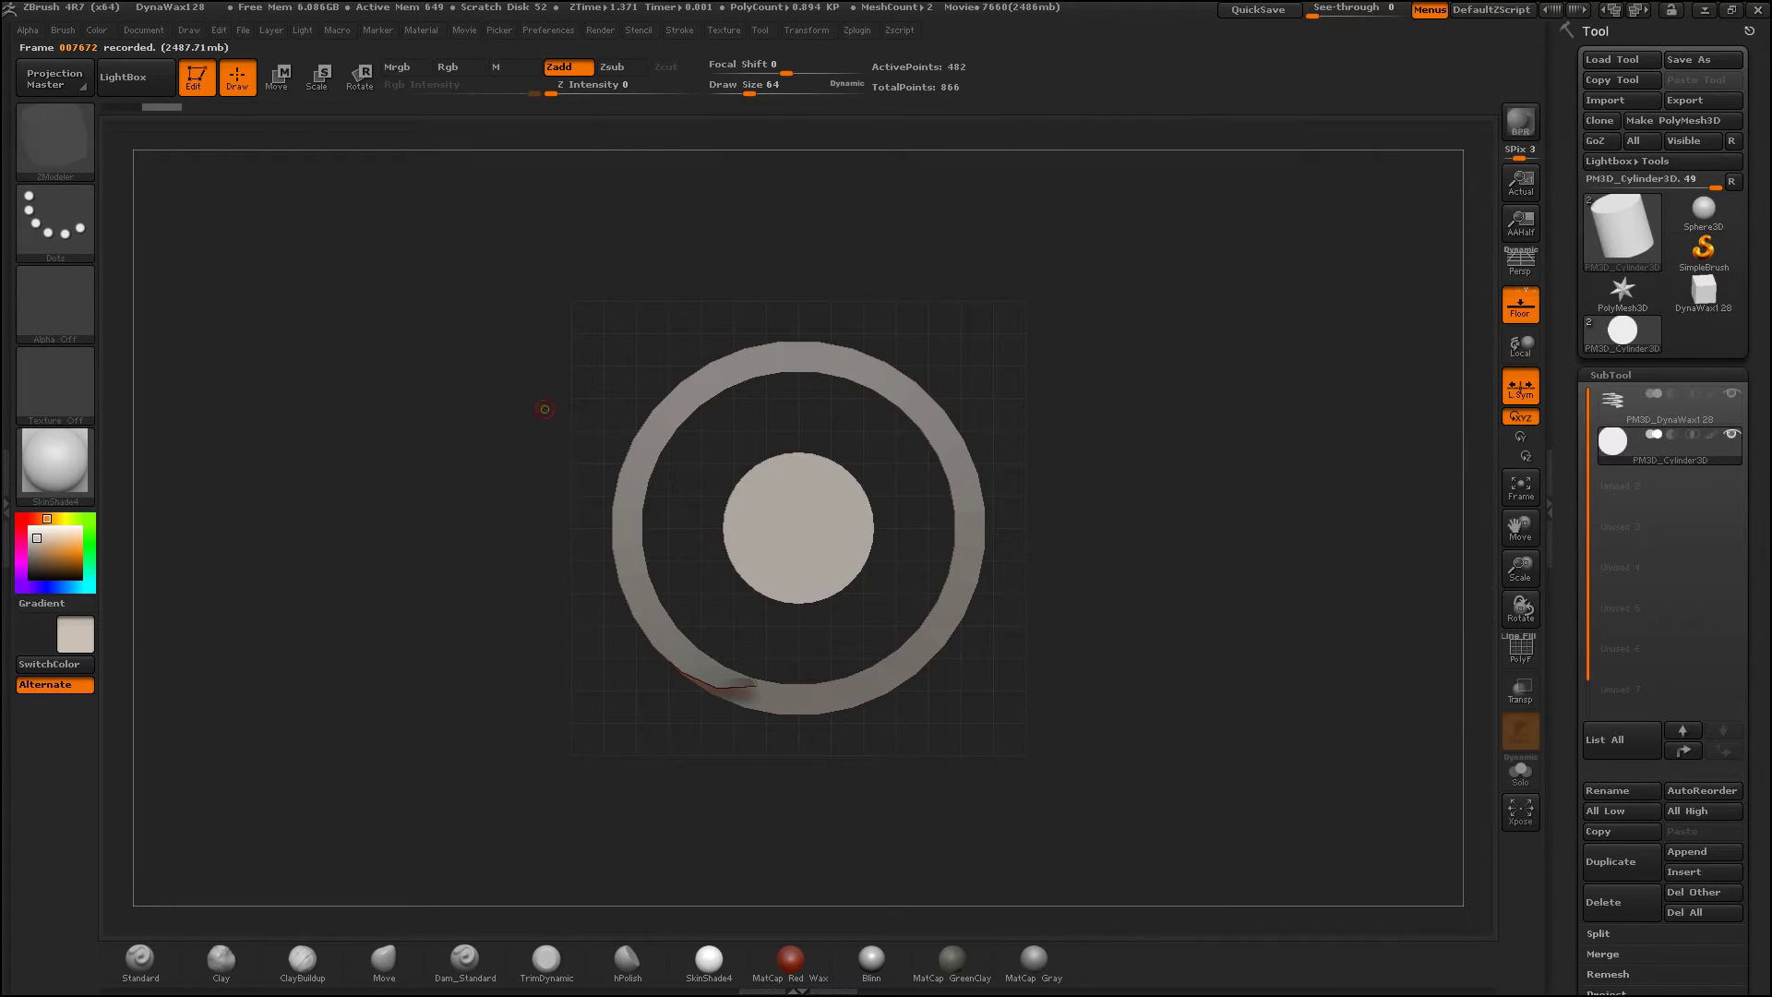
click(318, 78)
drag(337, 240, 337, 166)
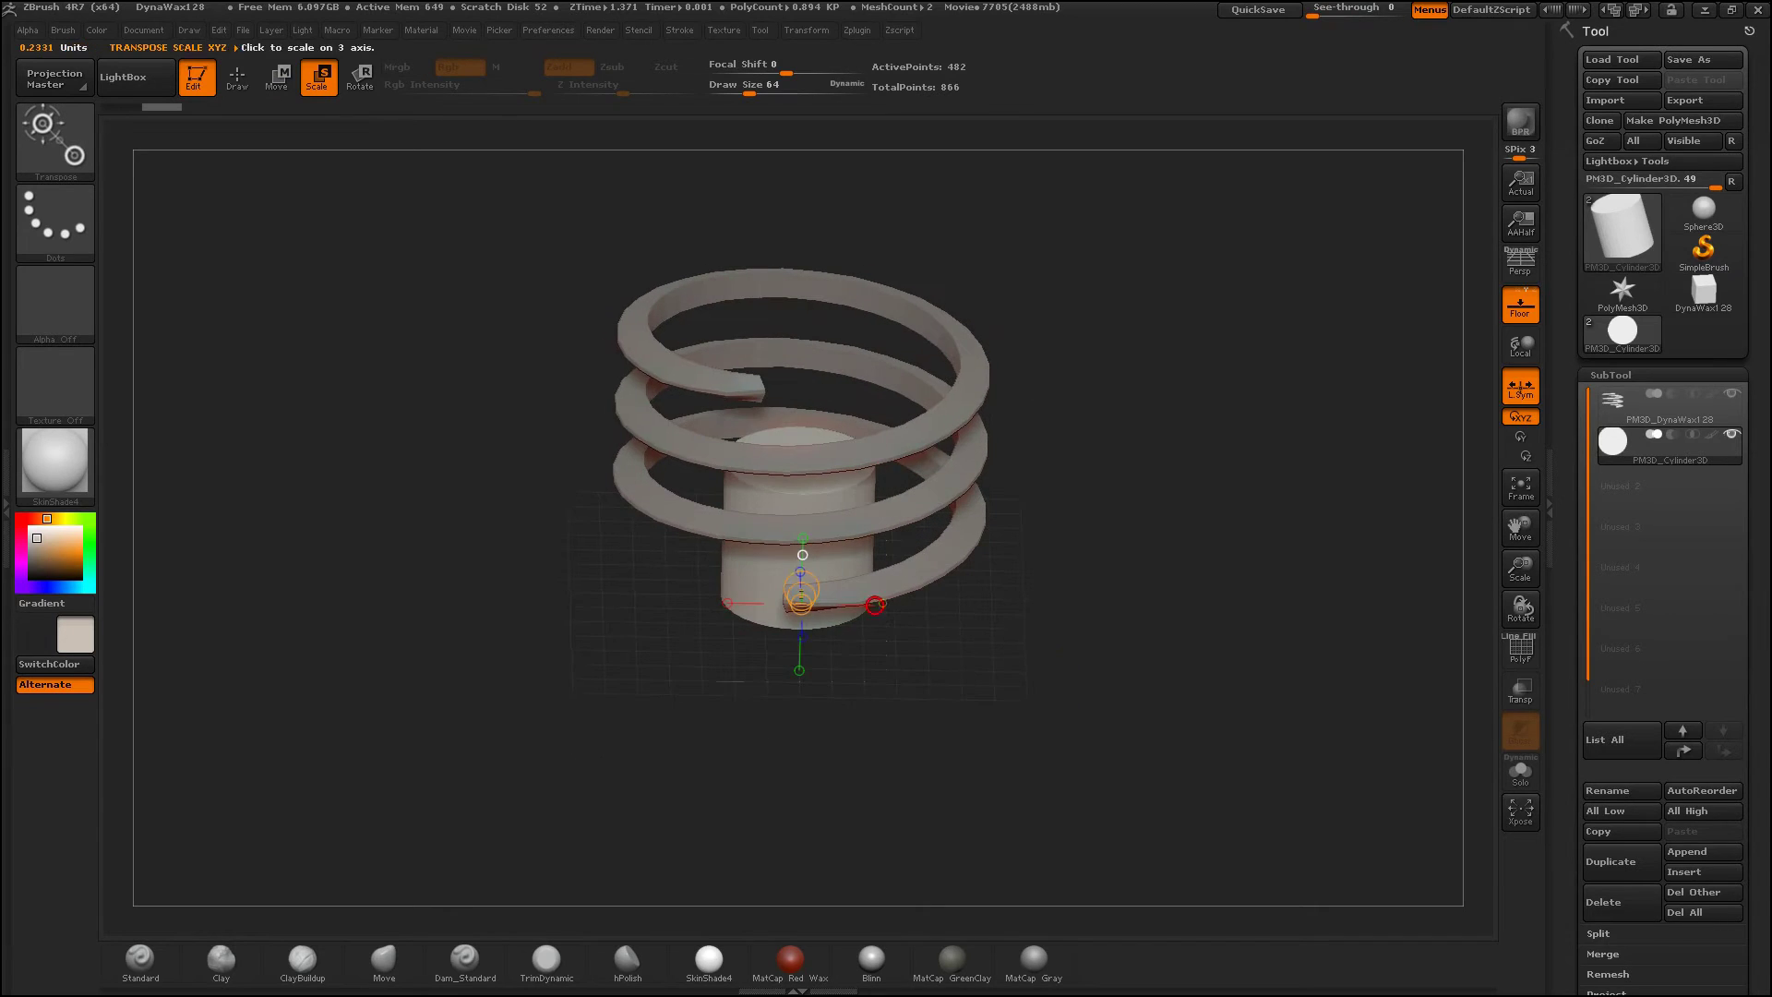
drag(781, 563, 853, 527)
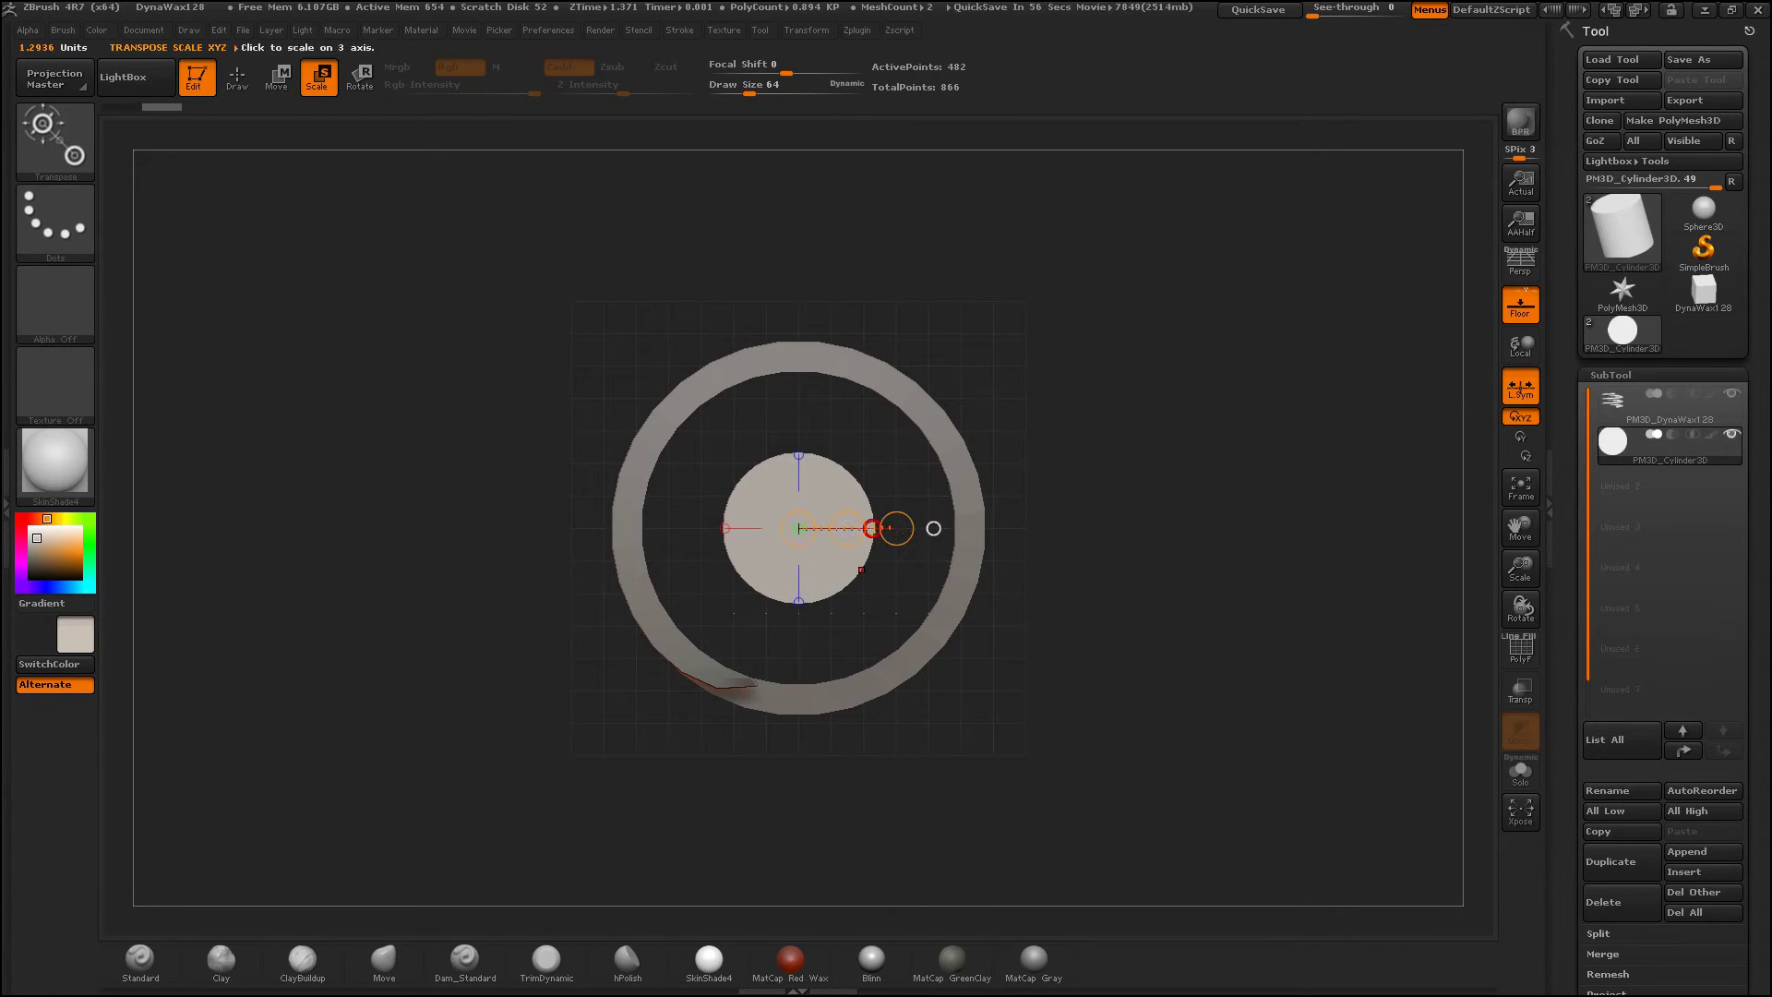
drag(899, 528, 1012, 535)
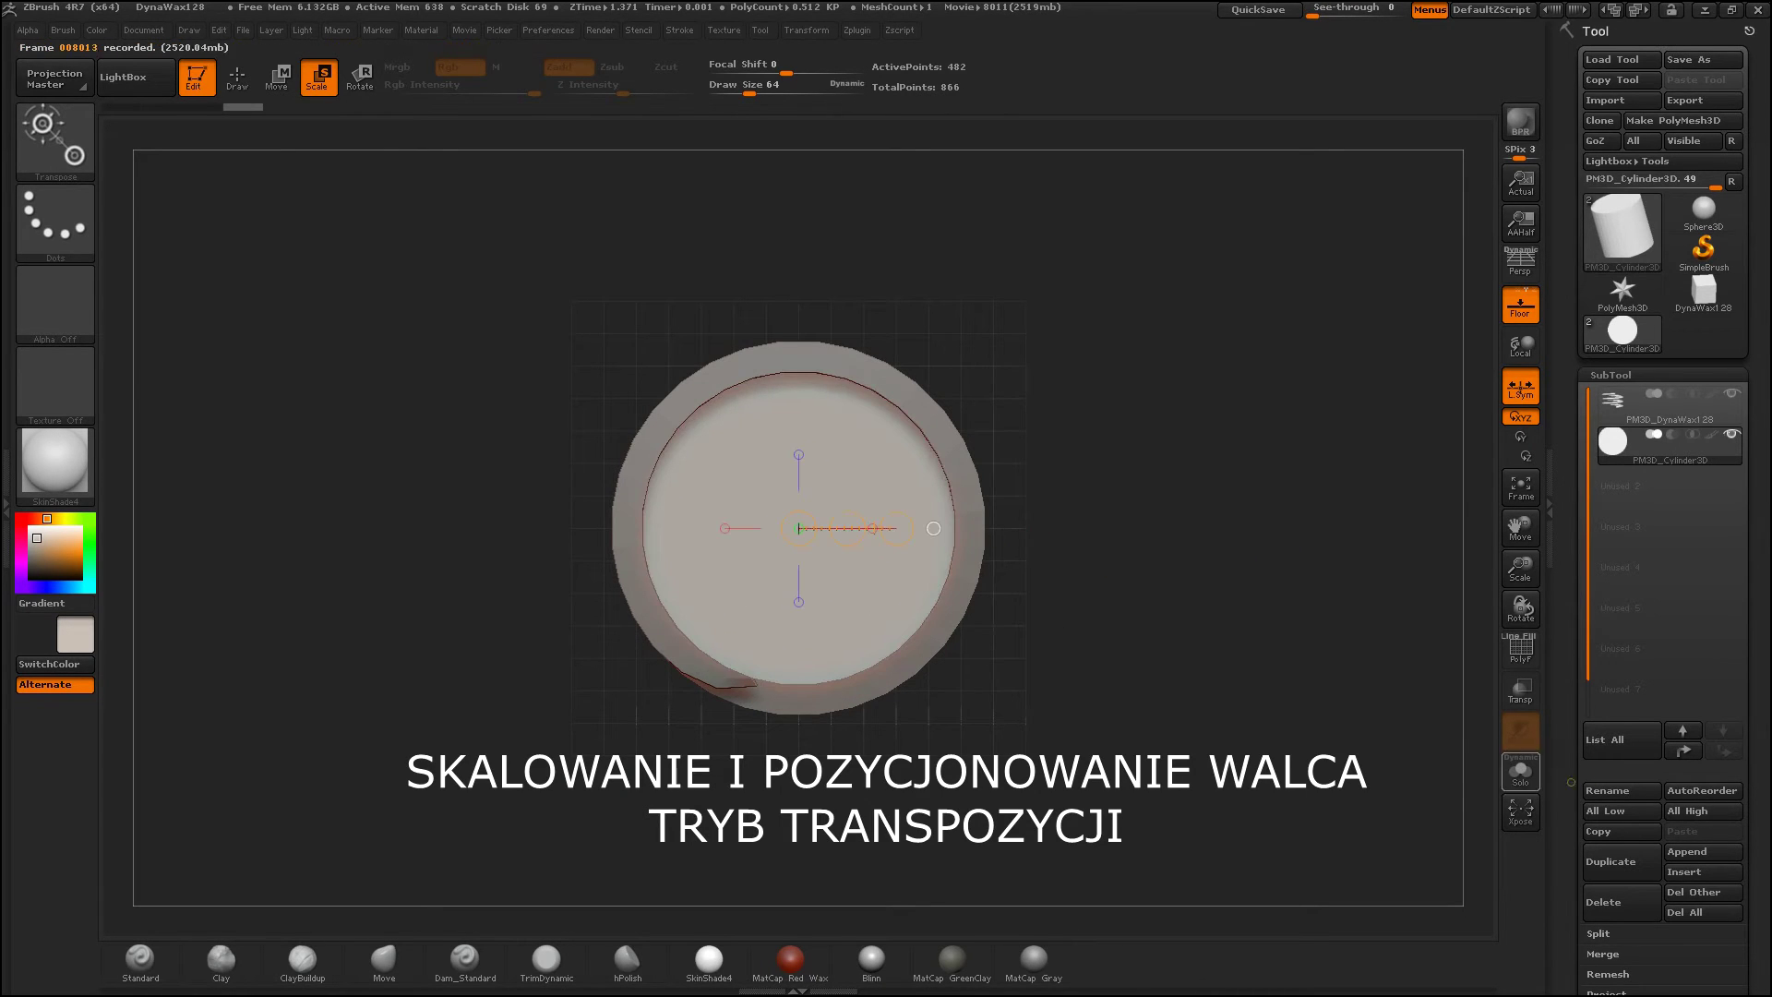
Step: Turn on Transp and raise the cylinder inside the spiral thread from a side view
click(1520, 772)
click(1520, 691)
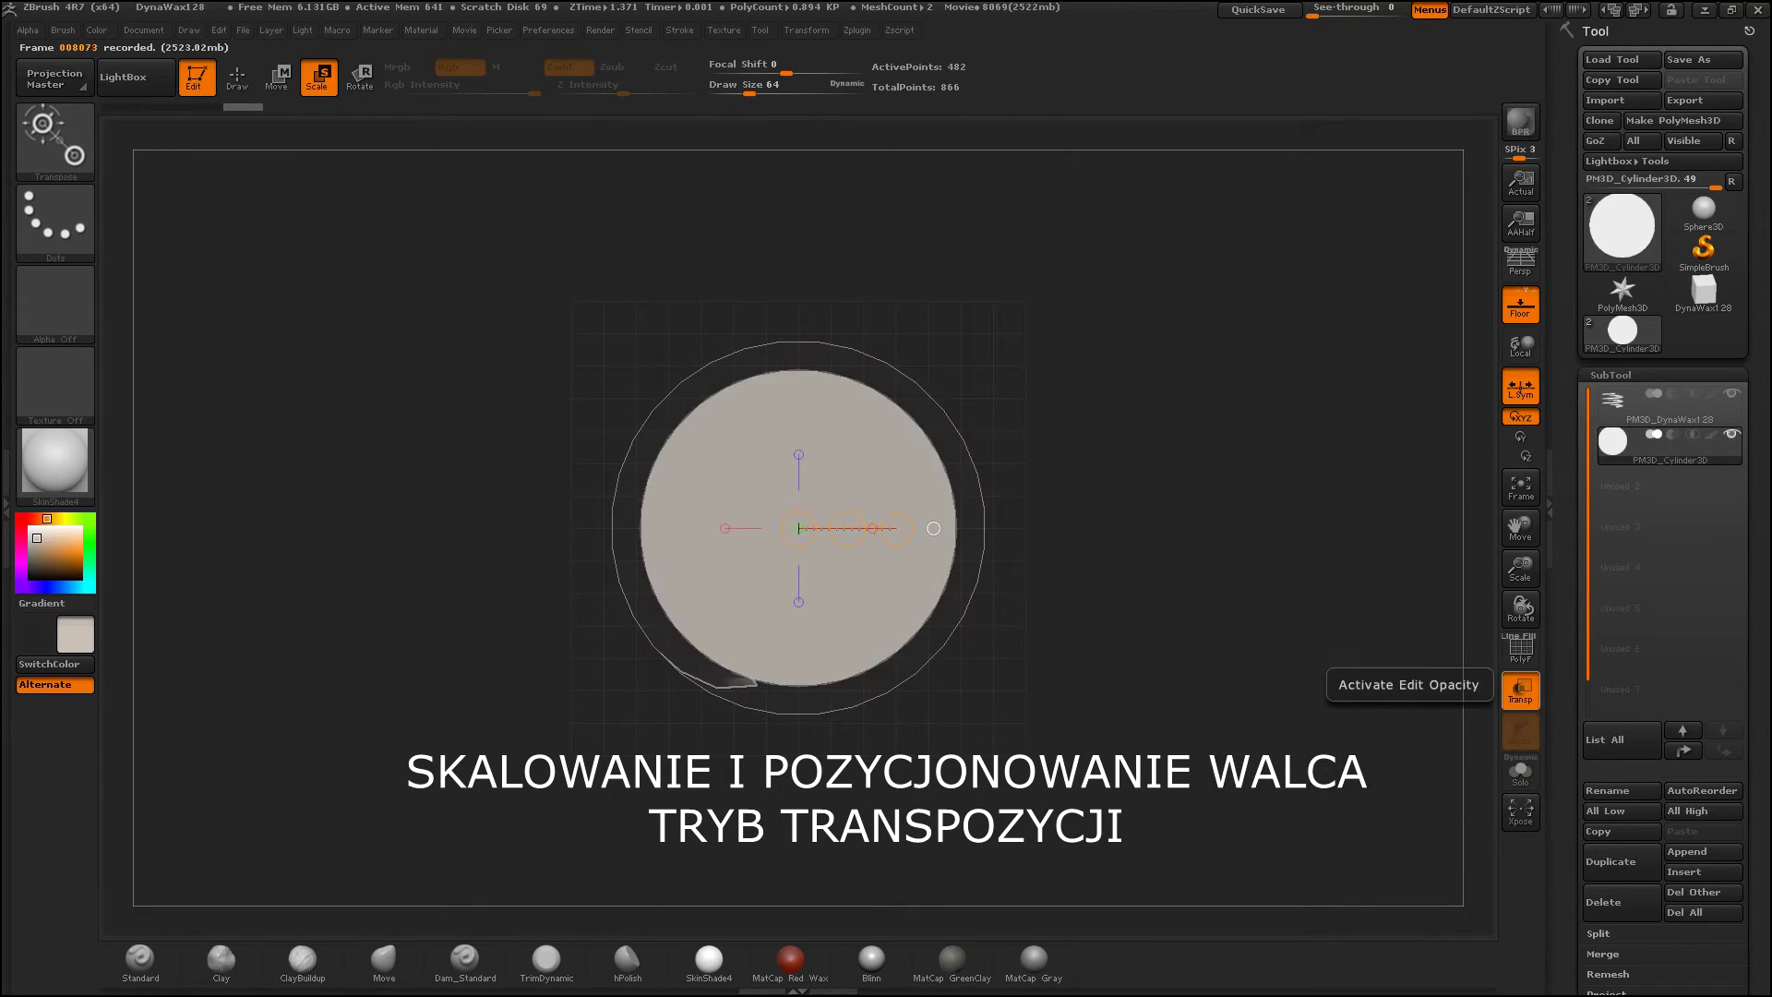
shift+drag(912, 533, 1180, 461)
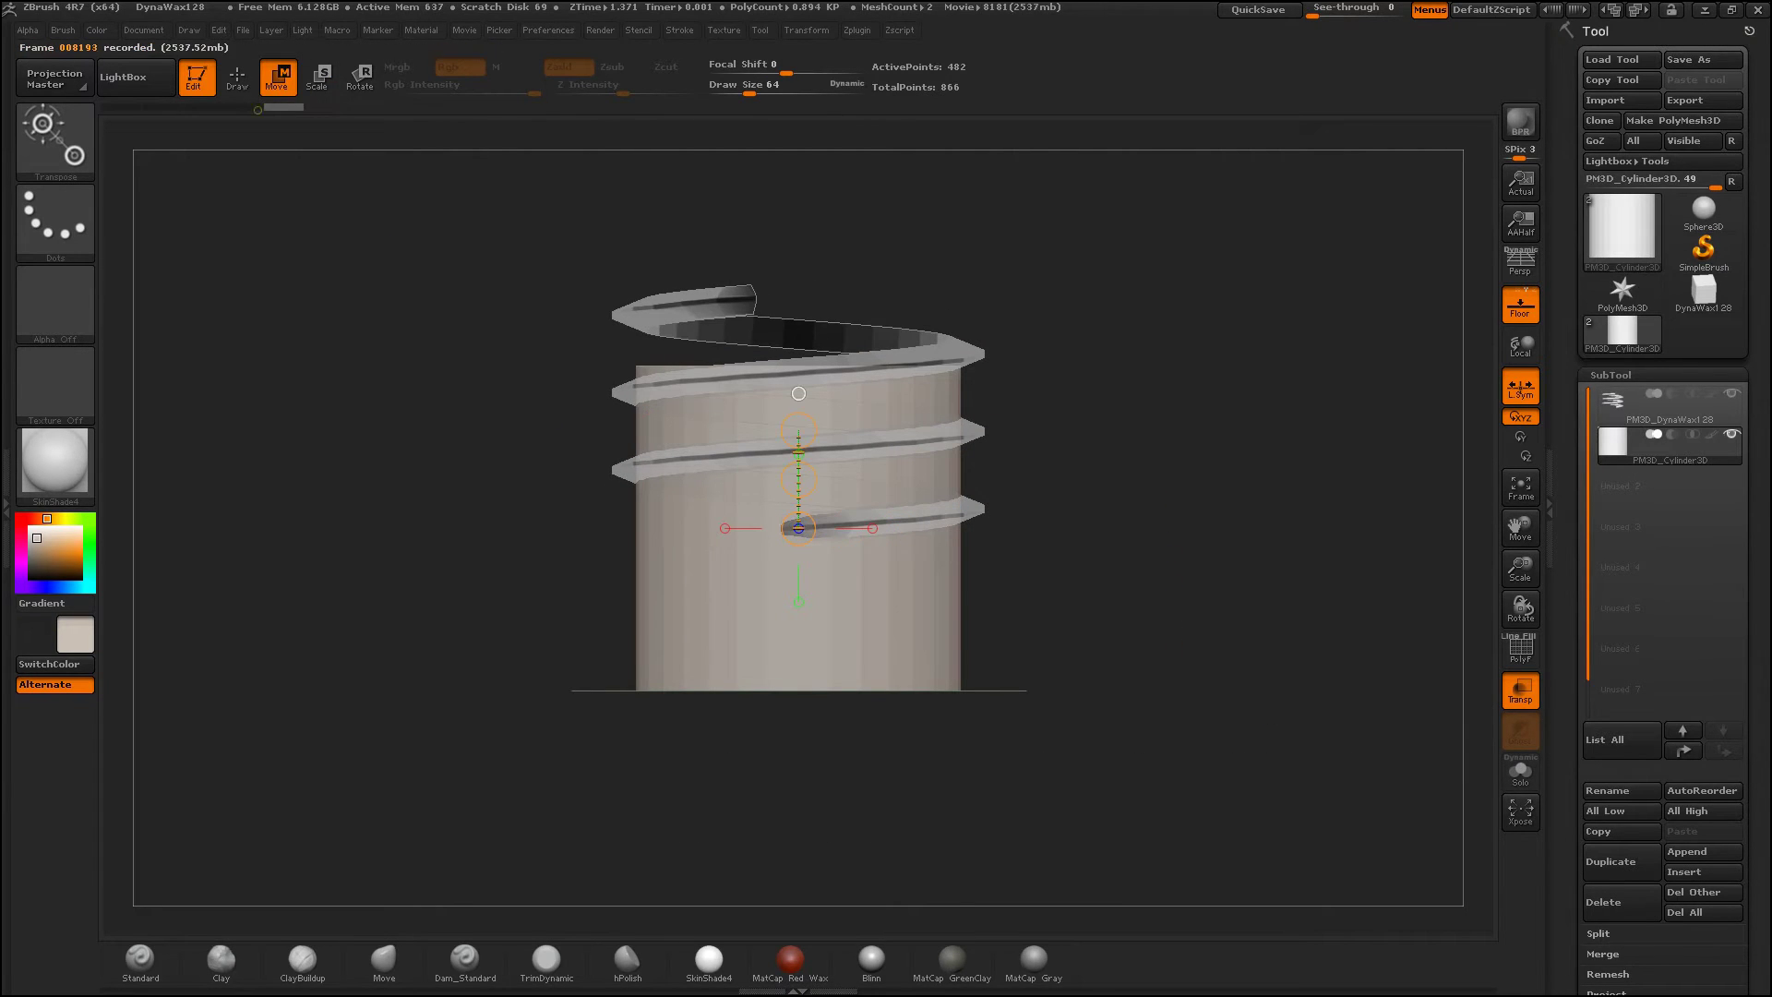
drag(798, 479, 794, 357)
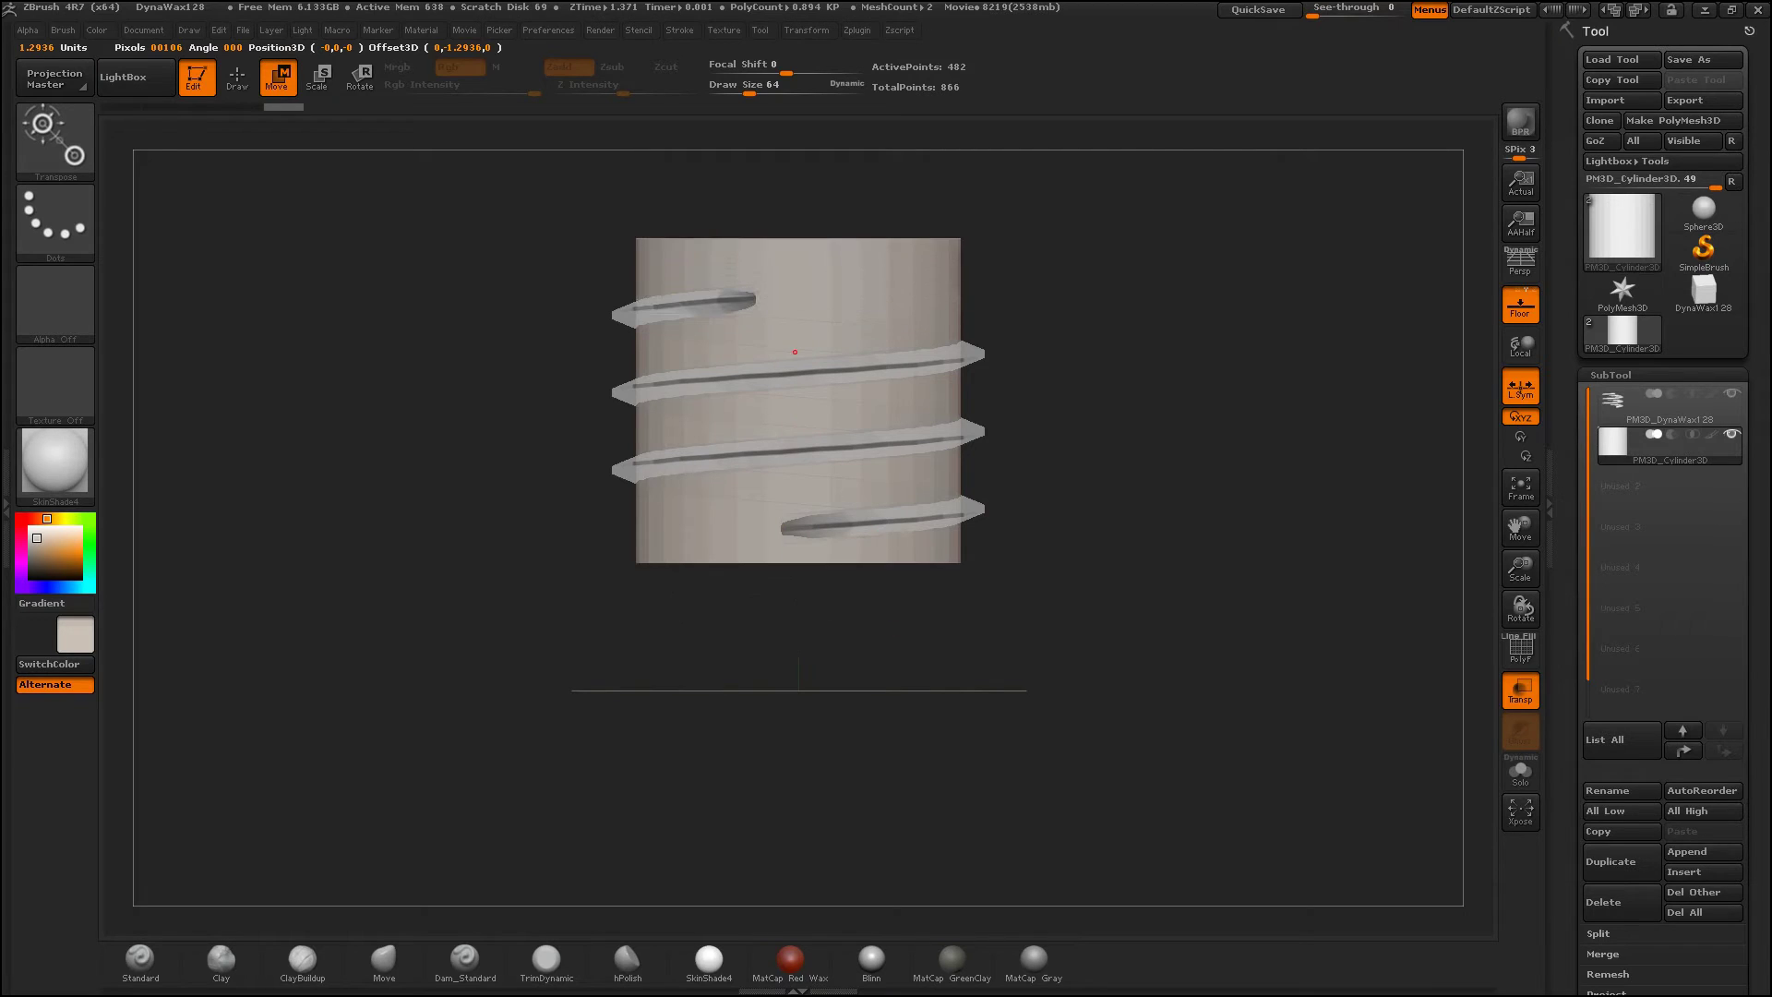
shift+drag(1107, 553, 1200, 461)
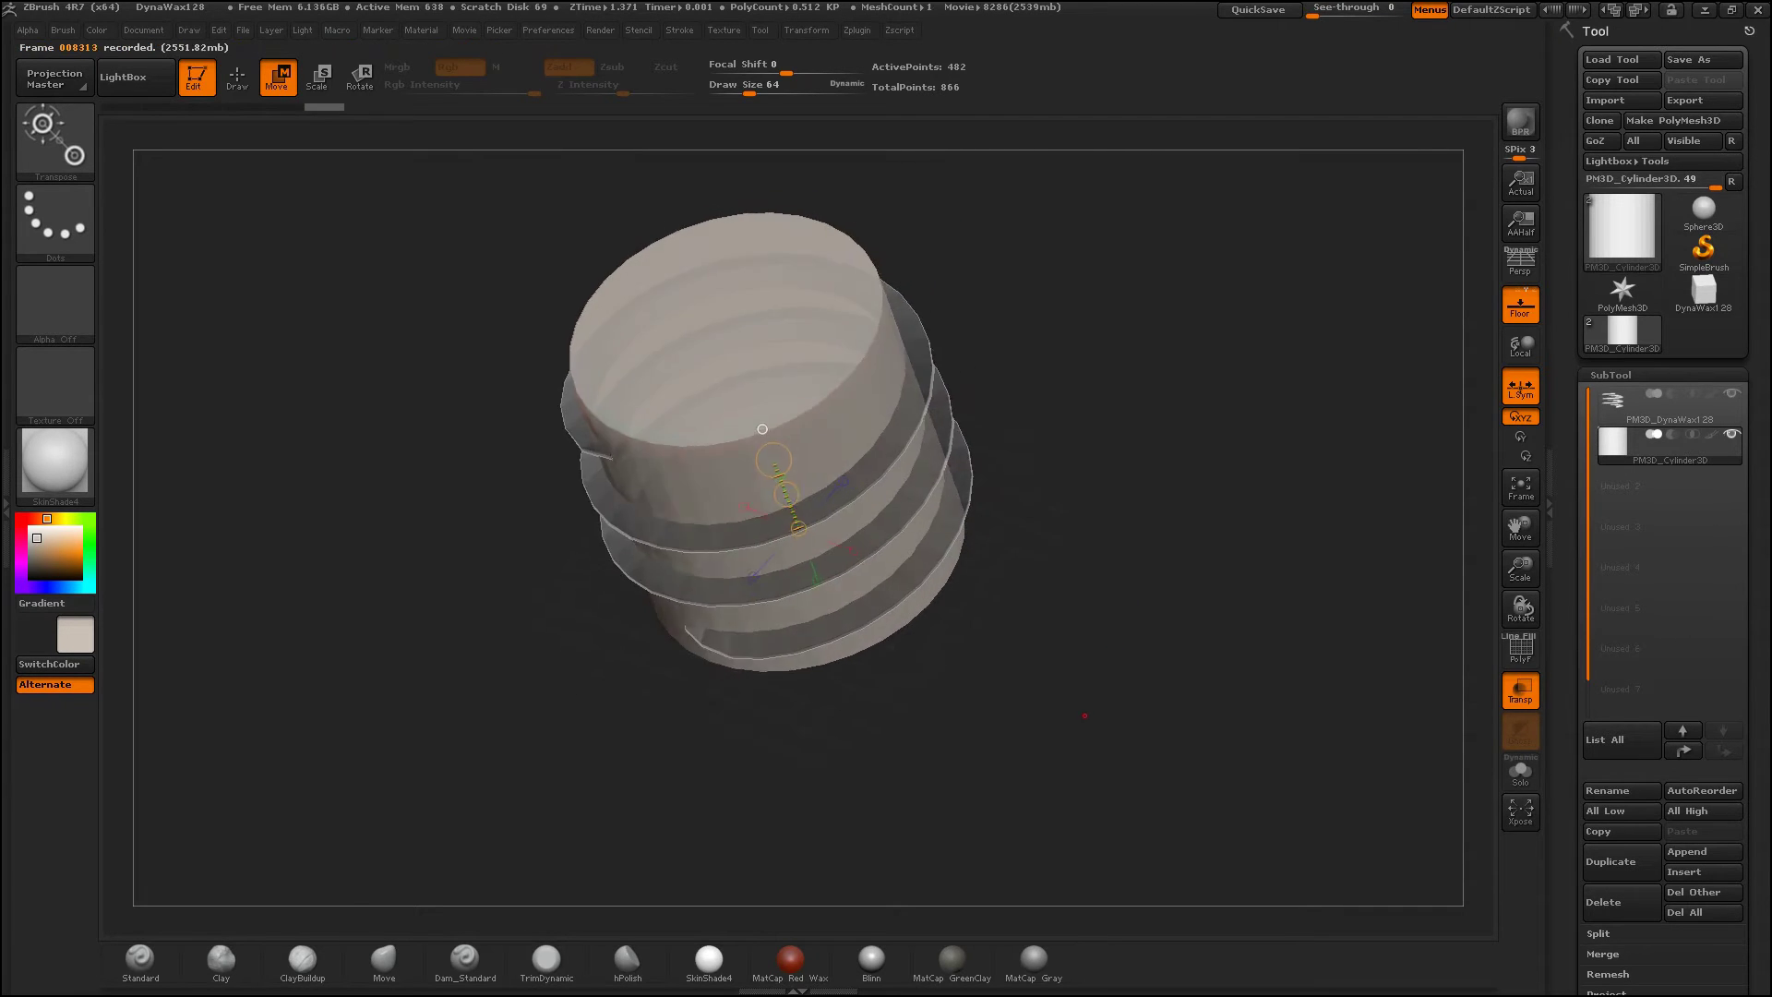
click(237, 77)
Step: Turn on PolyF and bevel the cylinder's bottom cap edge with Bevel EdgeLoop Complete
click(1519, 690)
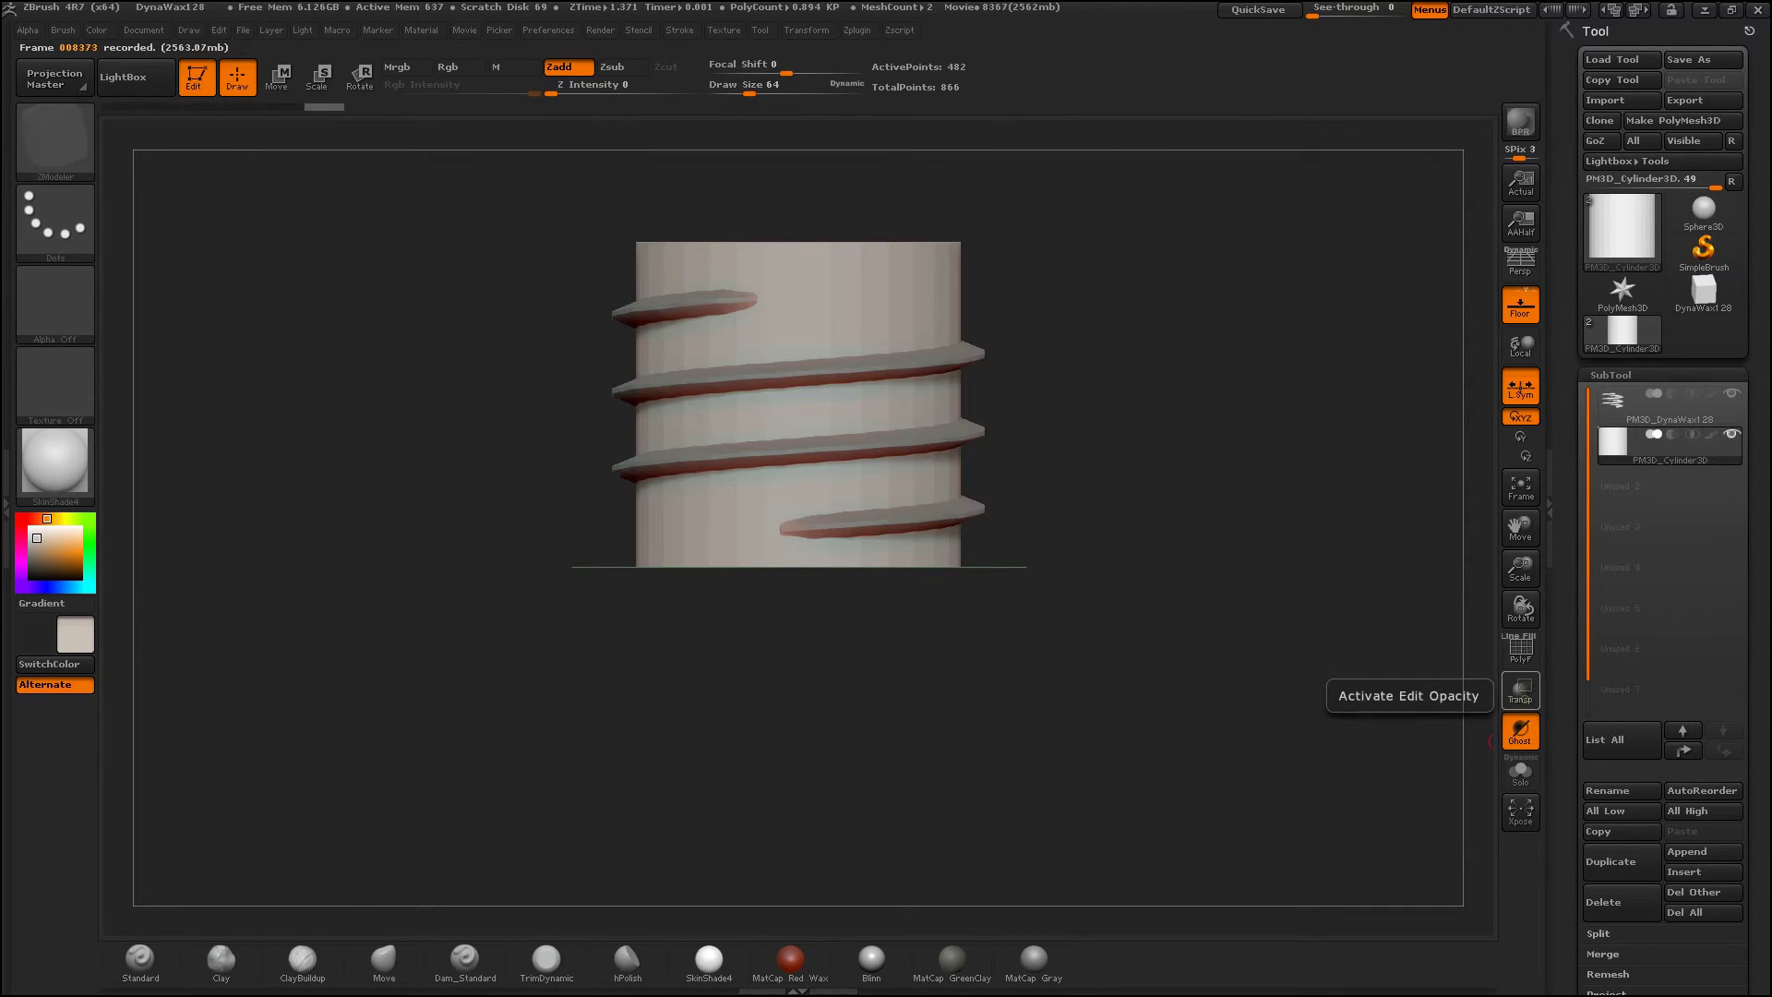
click(1520, 649)
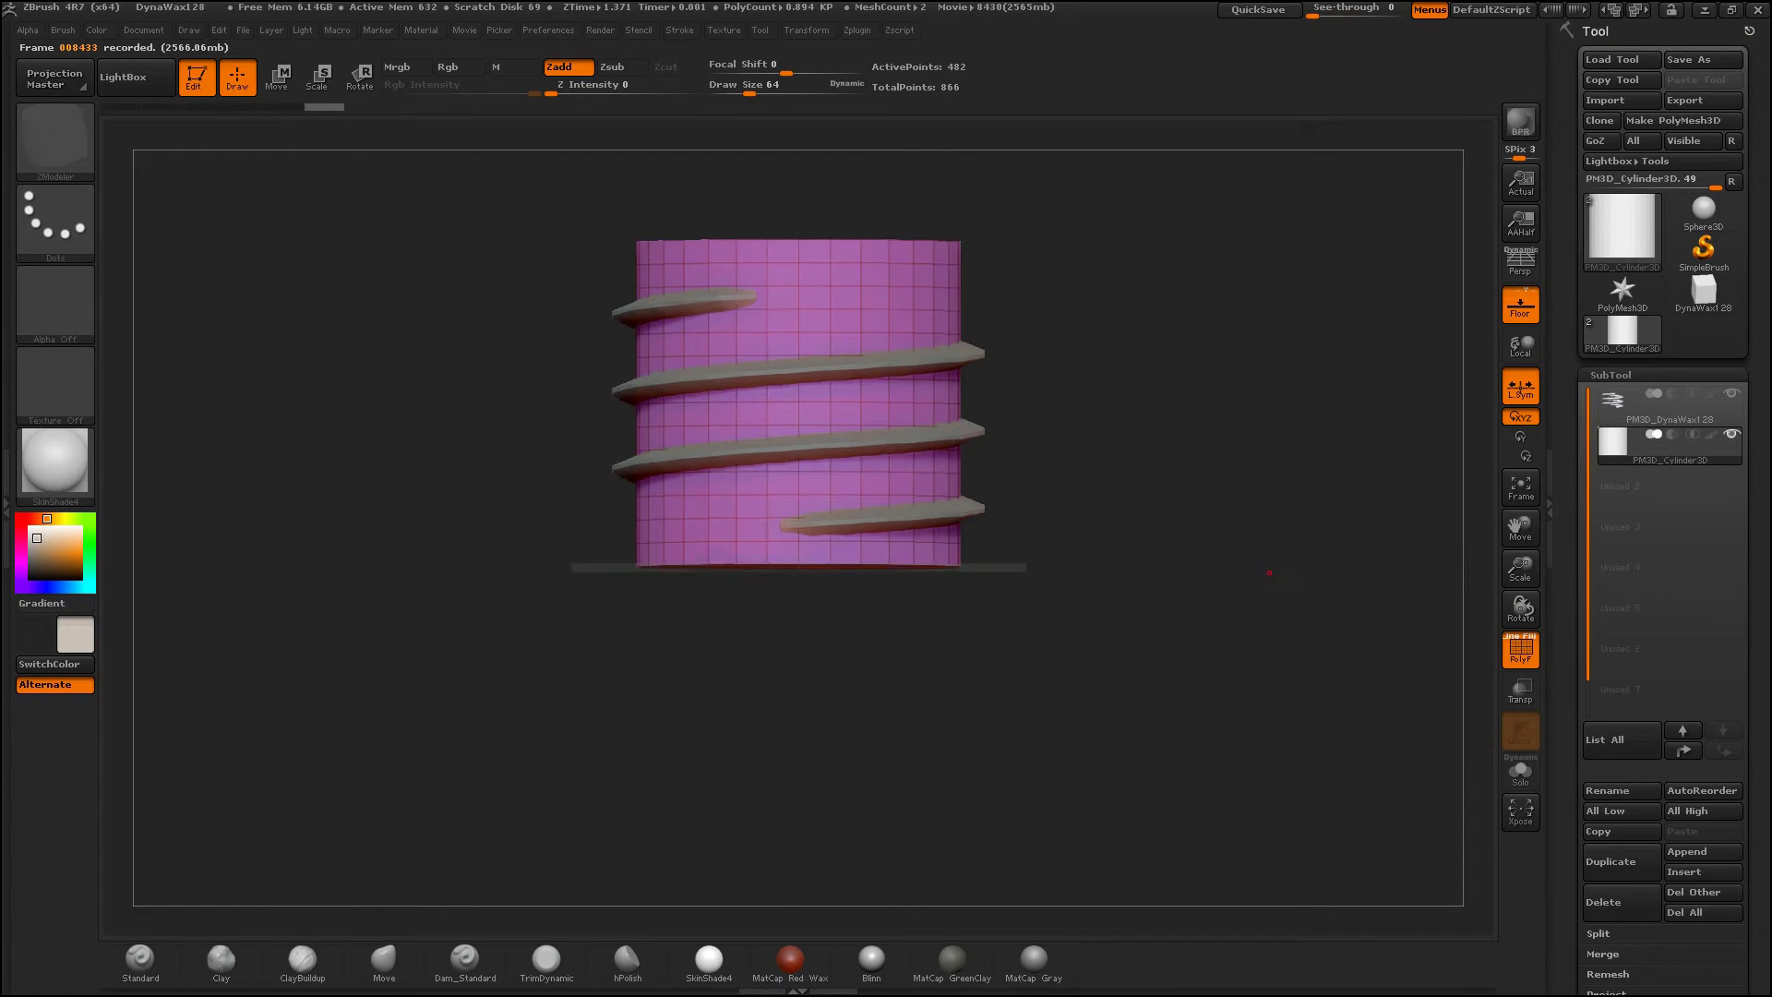
drag(1200, 554, 1291, 589)
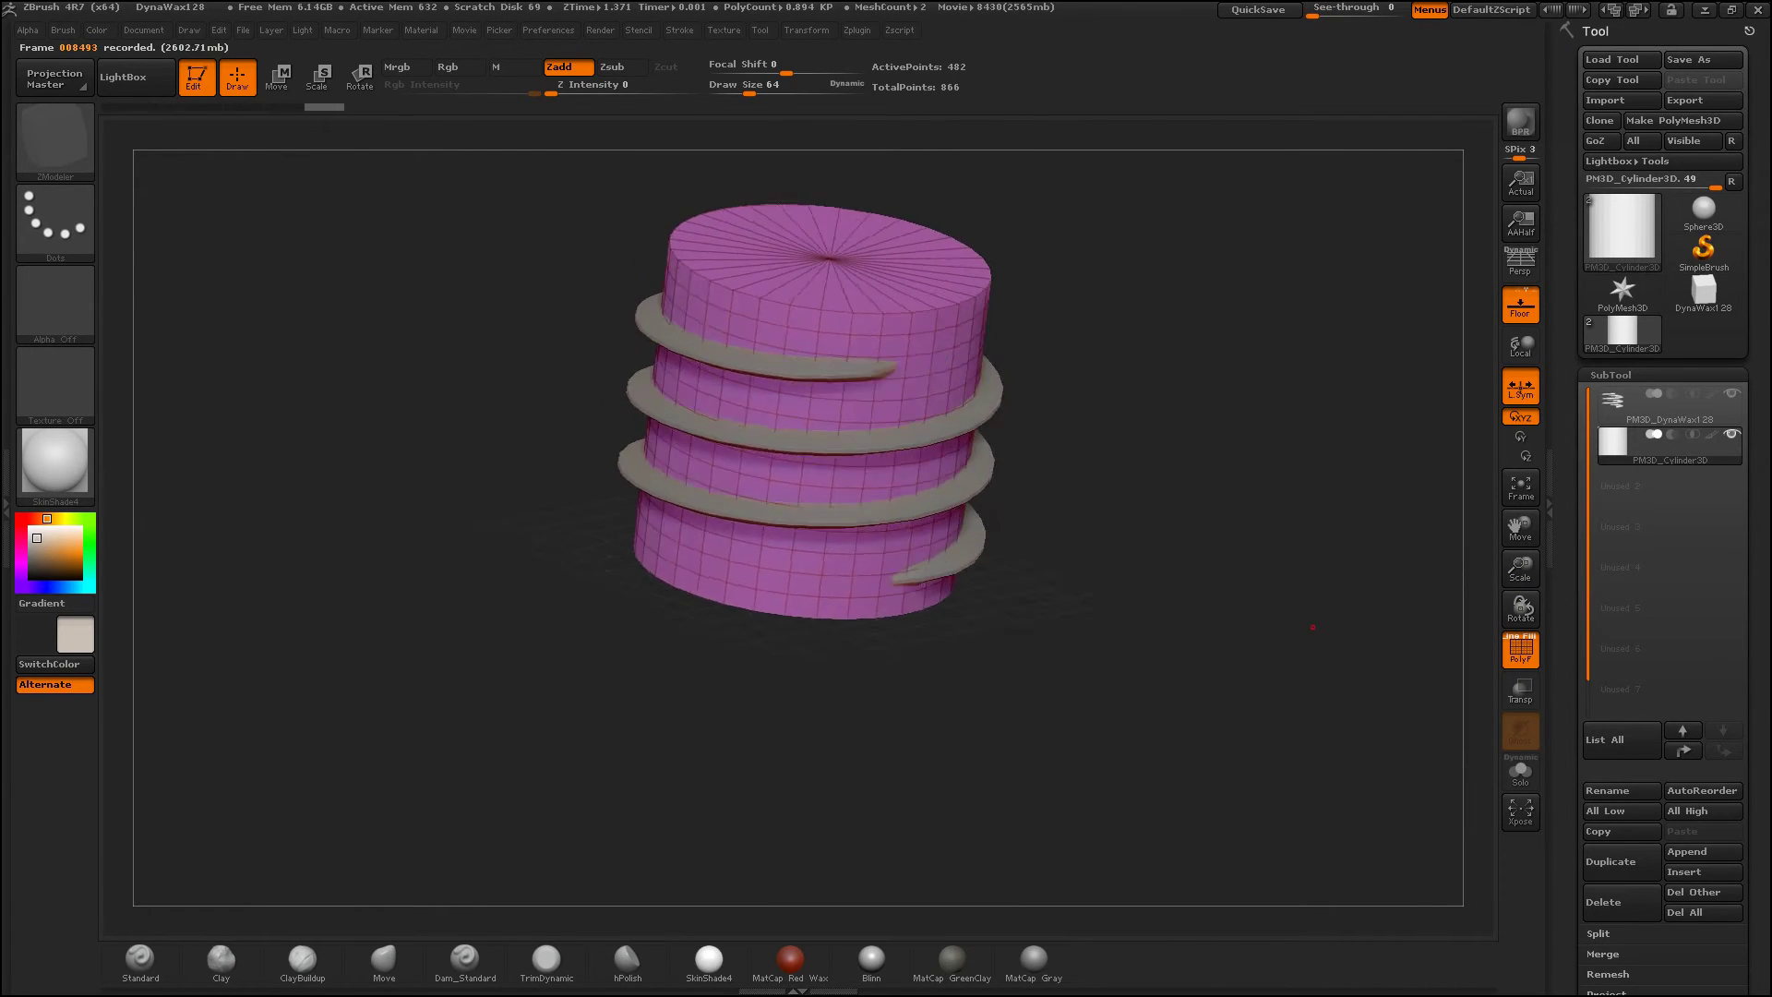
mouse_move(1292, 589)
shift+mouse_down()
mouse_move(1158, 662)
mouse_move(792, 499)
shift+mouse_up()
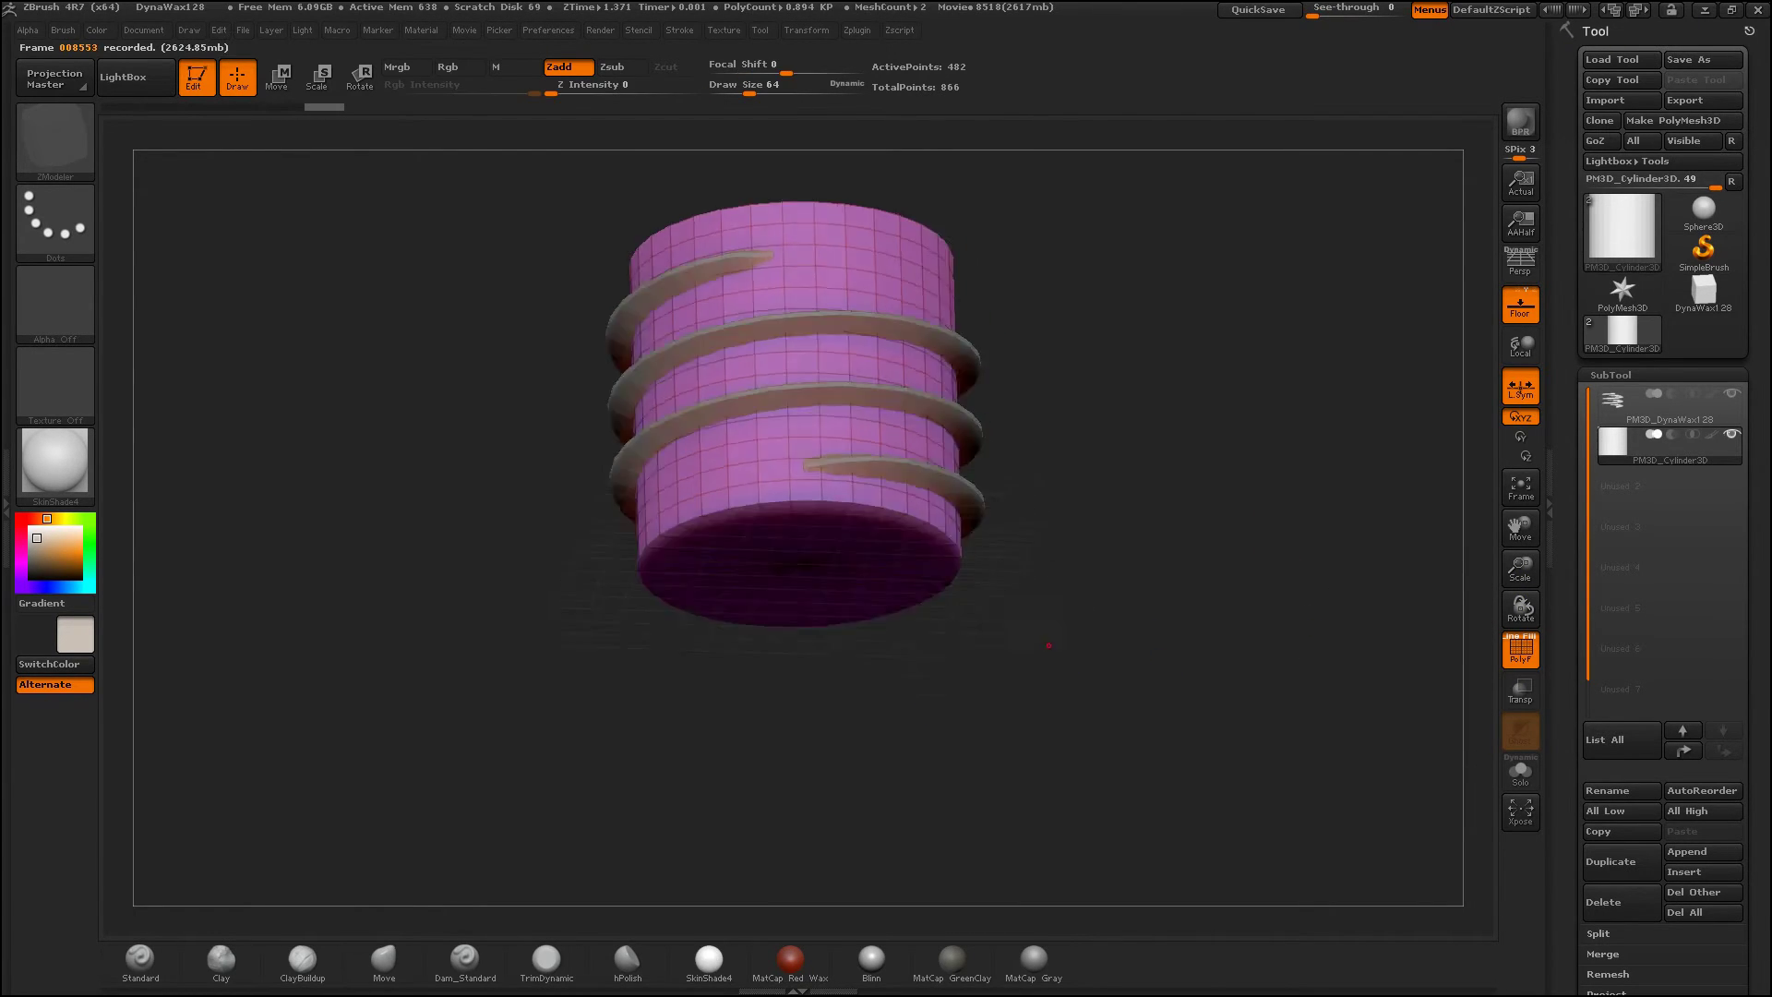
key(space)
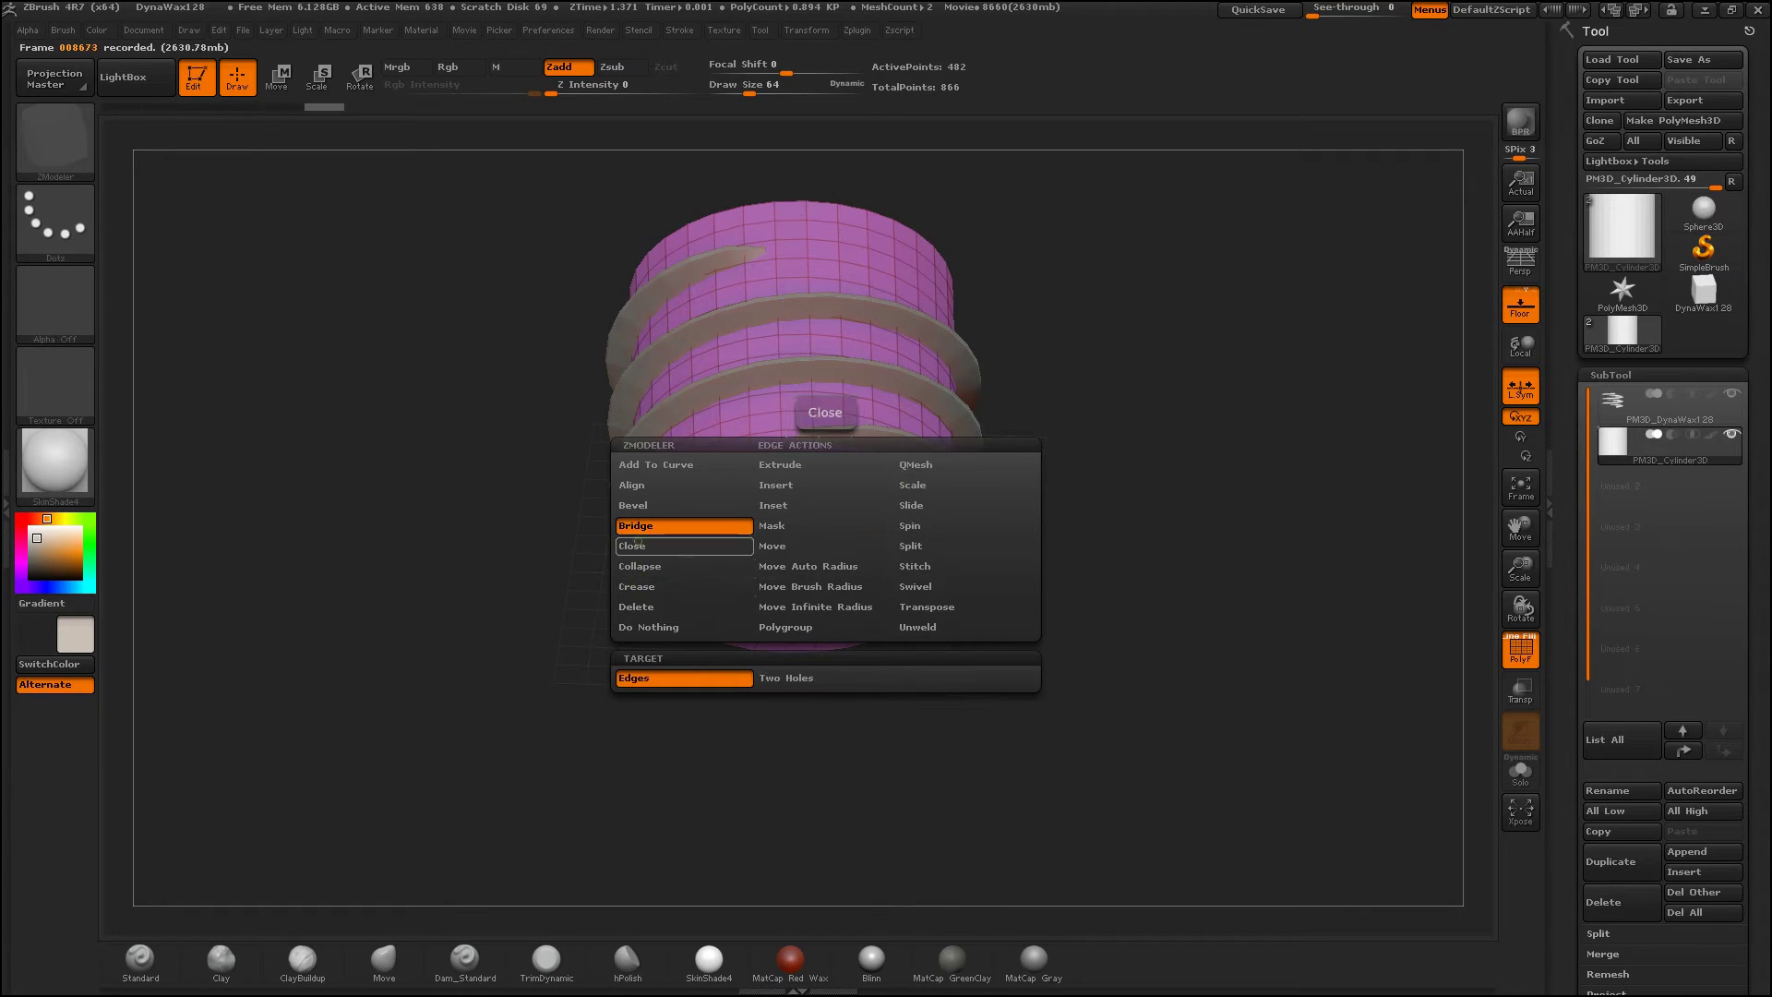
click(636, 505)
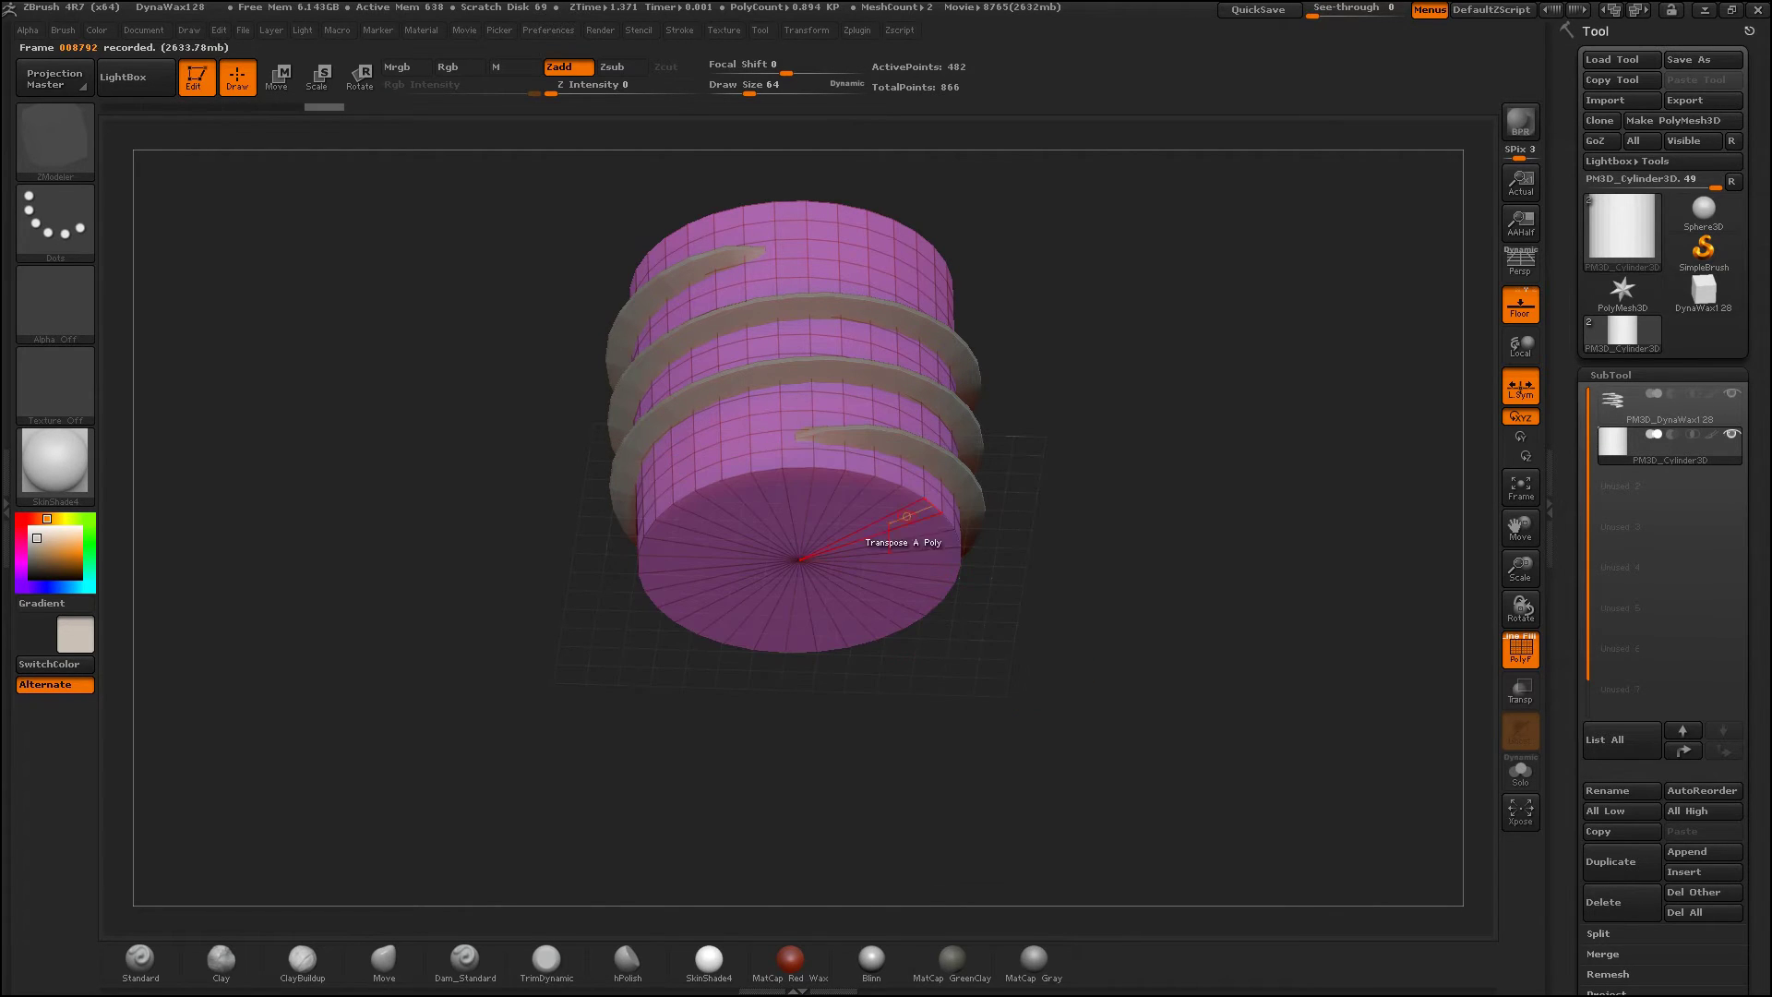
drag(830, 471, 835, 498)
Step: Inspect the bevelled cap and set the ZModeler edge action to Crease EdgeLoop Complete
mouse_move(1153, 572)
mouse_down()
mouse_move(1202, 641)
mouse_move(1183, 786)
mouse_up()
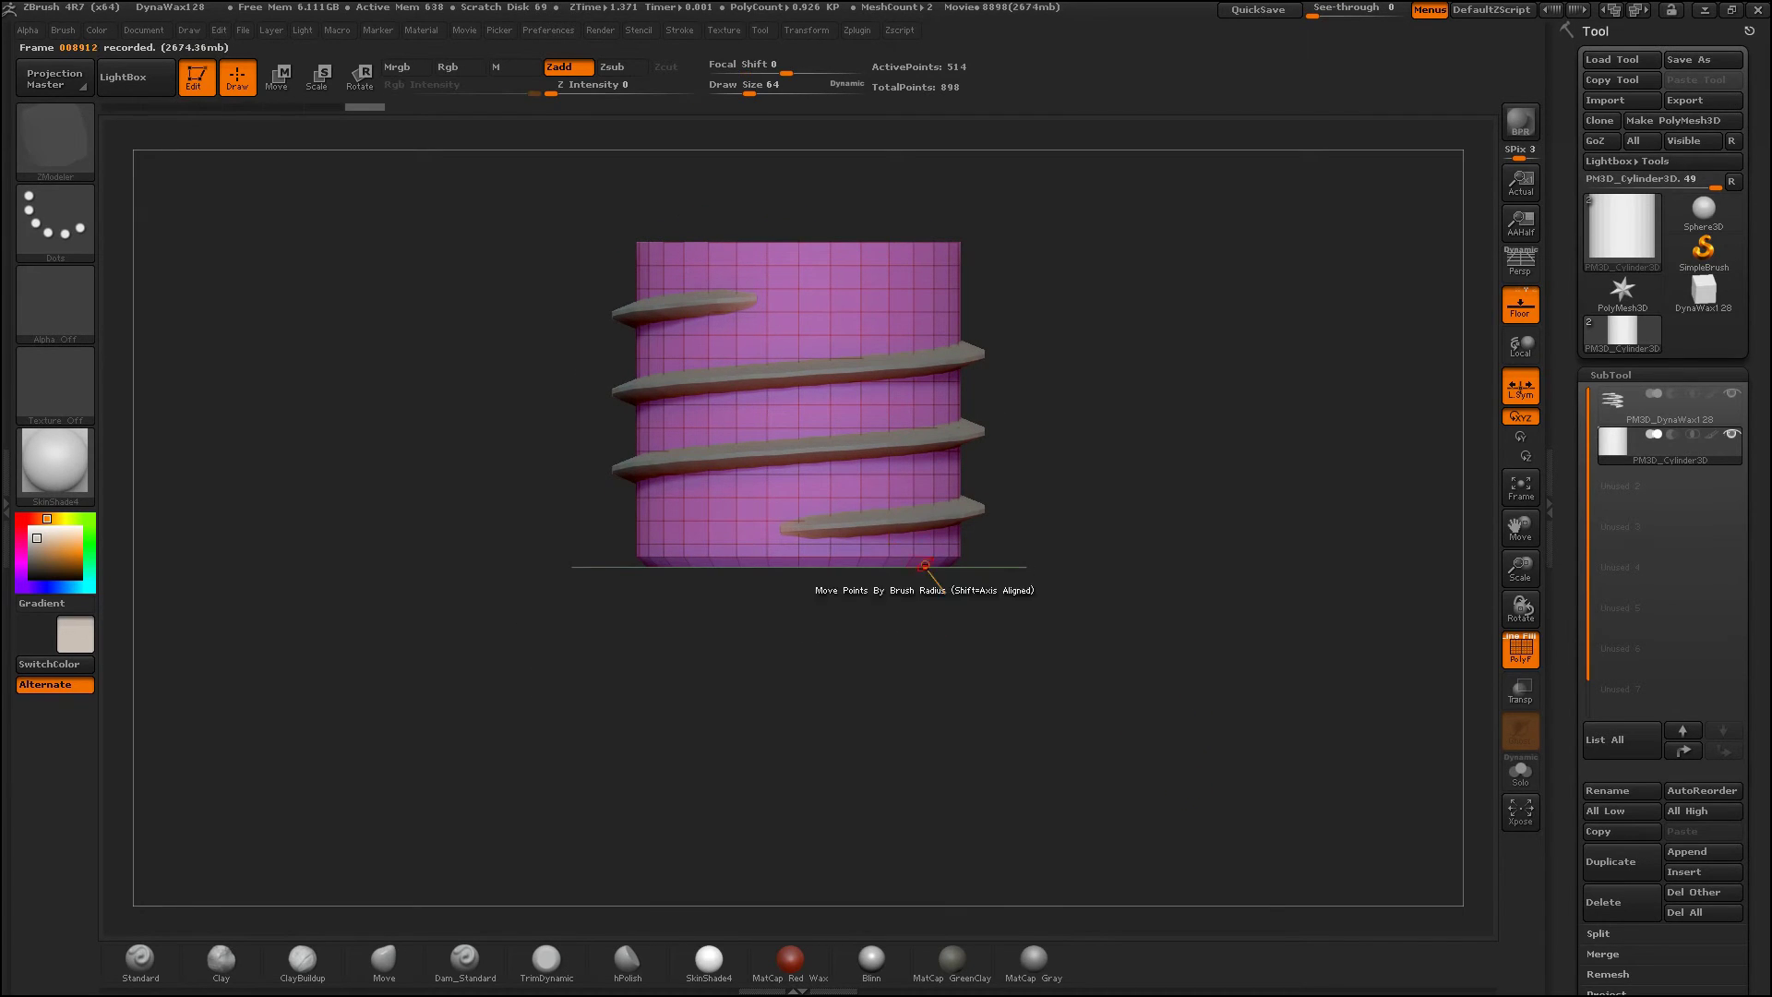
mouse_move(1147, 336)
mouse_down()
mouse_move(1167, 355)
mouse_move(1165, 277)
mouse_up()
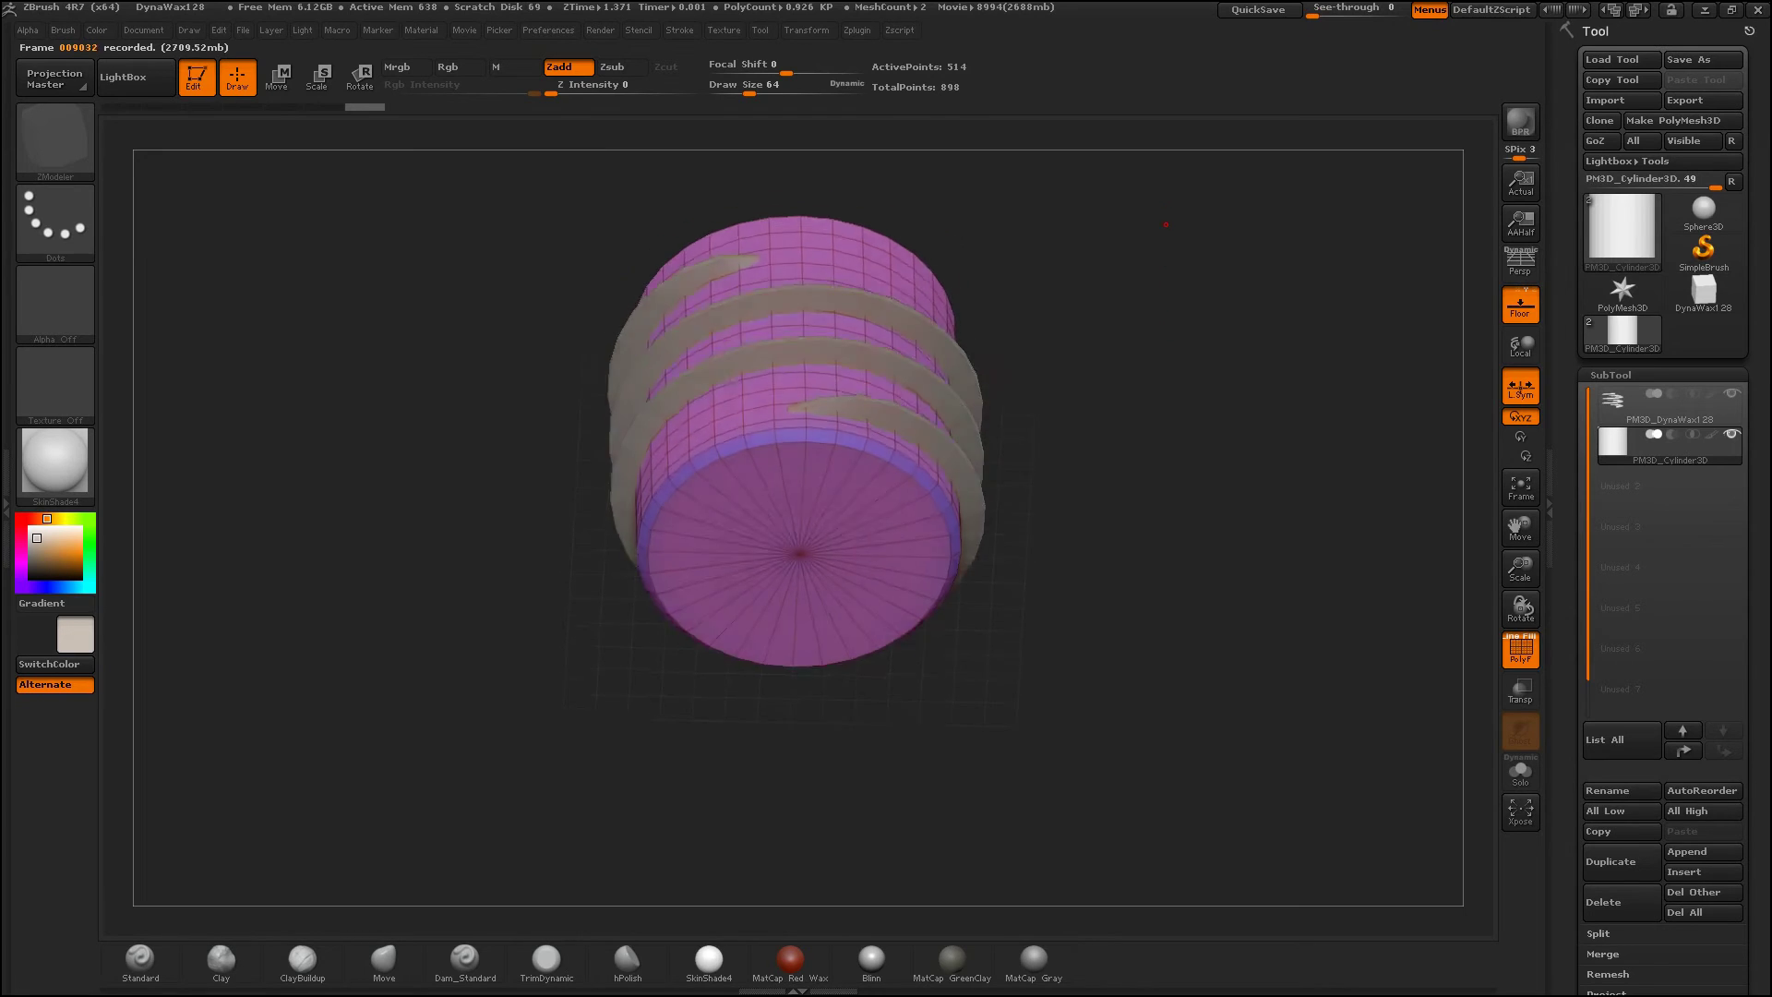
key(space)
click(646, 541)
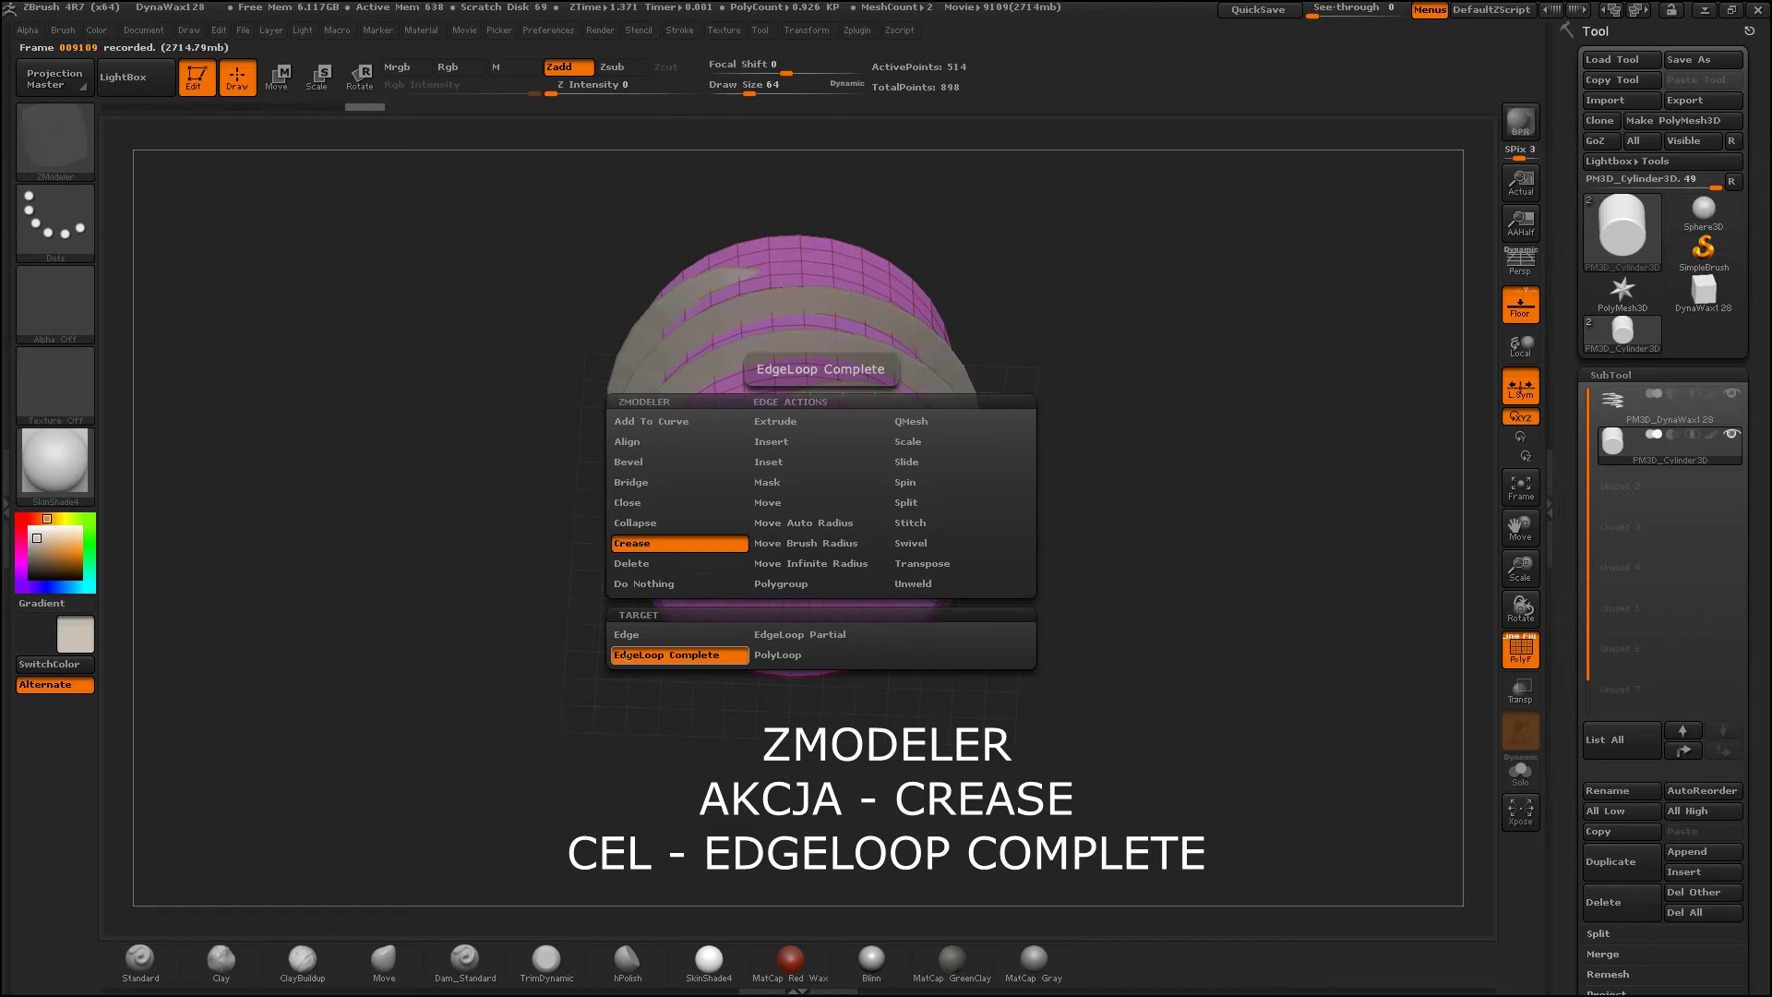
Step: Turn off PolyF and briefly preview the screw with Dynamic Subdiv on, then off
mouse_move(822, 424)
mouse_down()
mouse_move(855, 469)
mouse_move(1081, 503)
mouse_up()
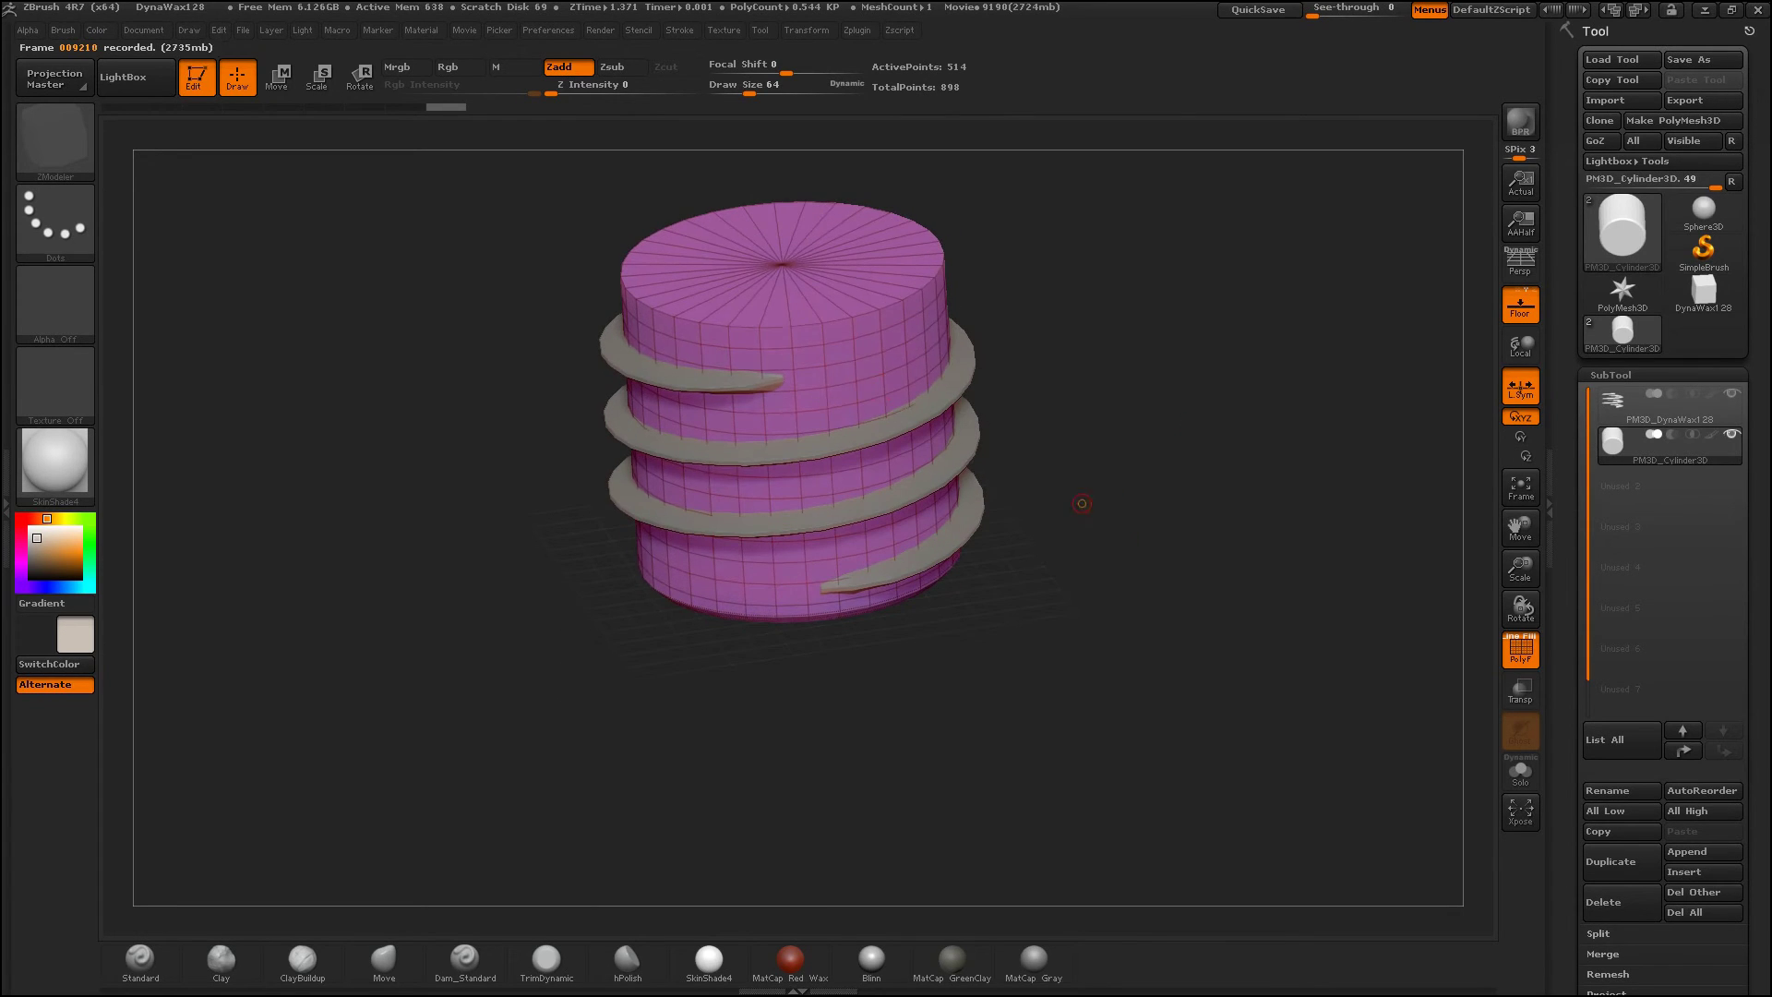
shift+drag(835, 318, 836, 230)
scroll(1662, 461, down, 2)
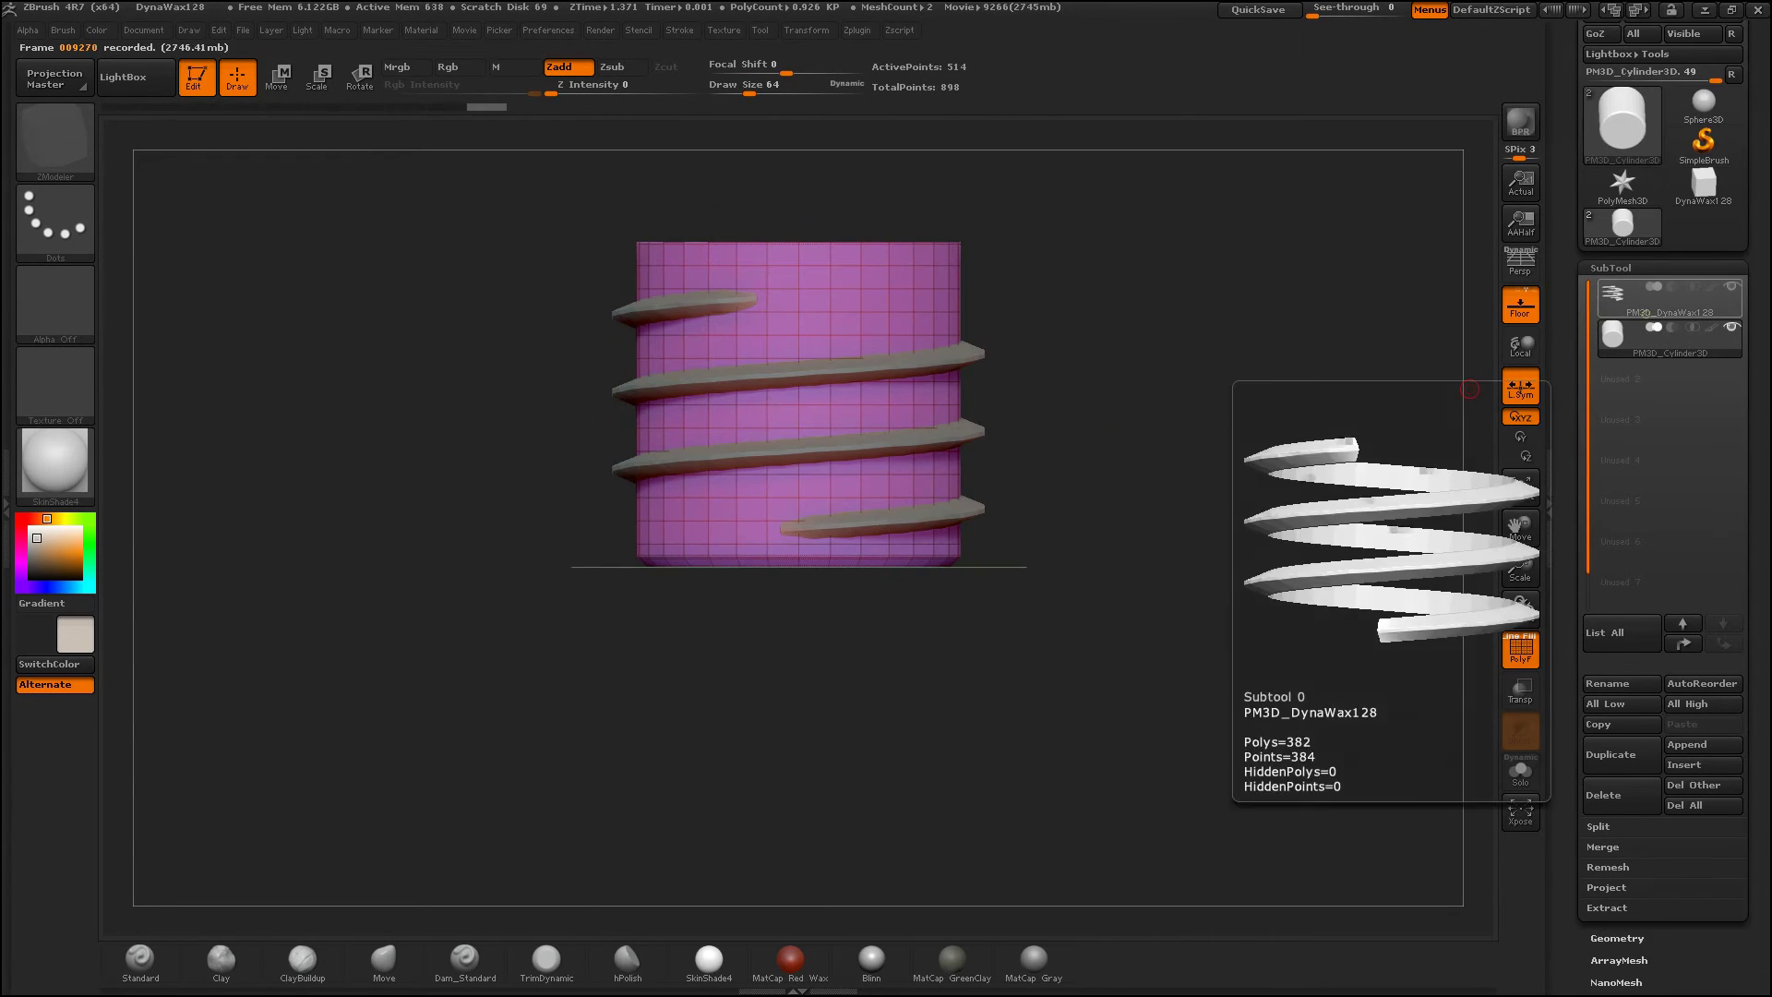
click(1520, 651)
scroll(1661, 554, down, 3)
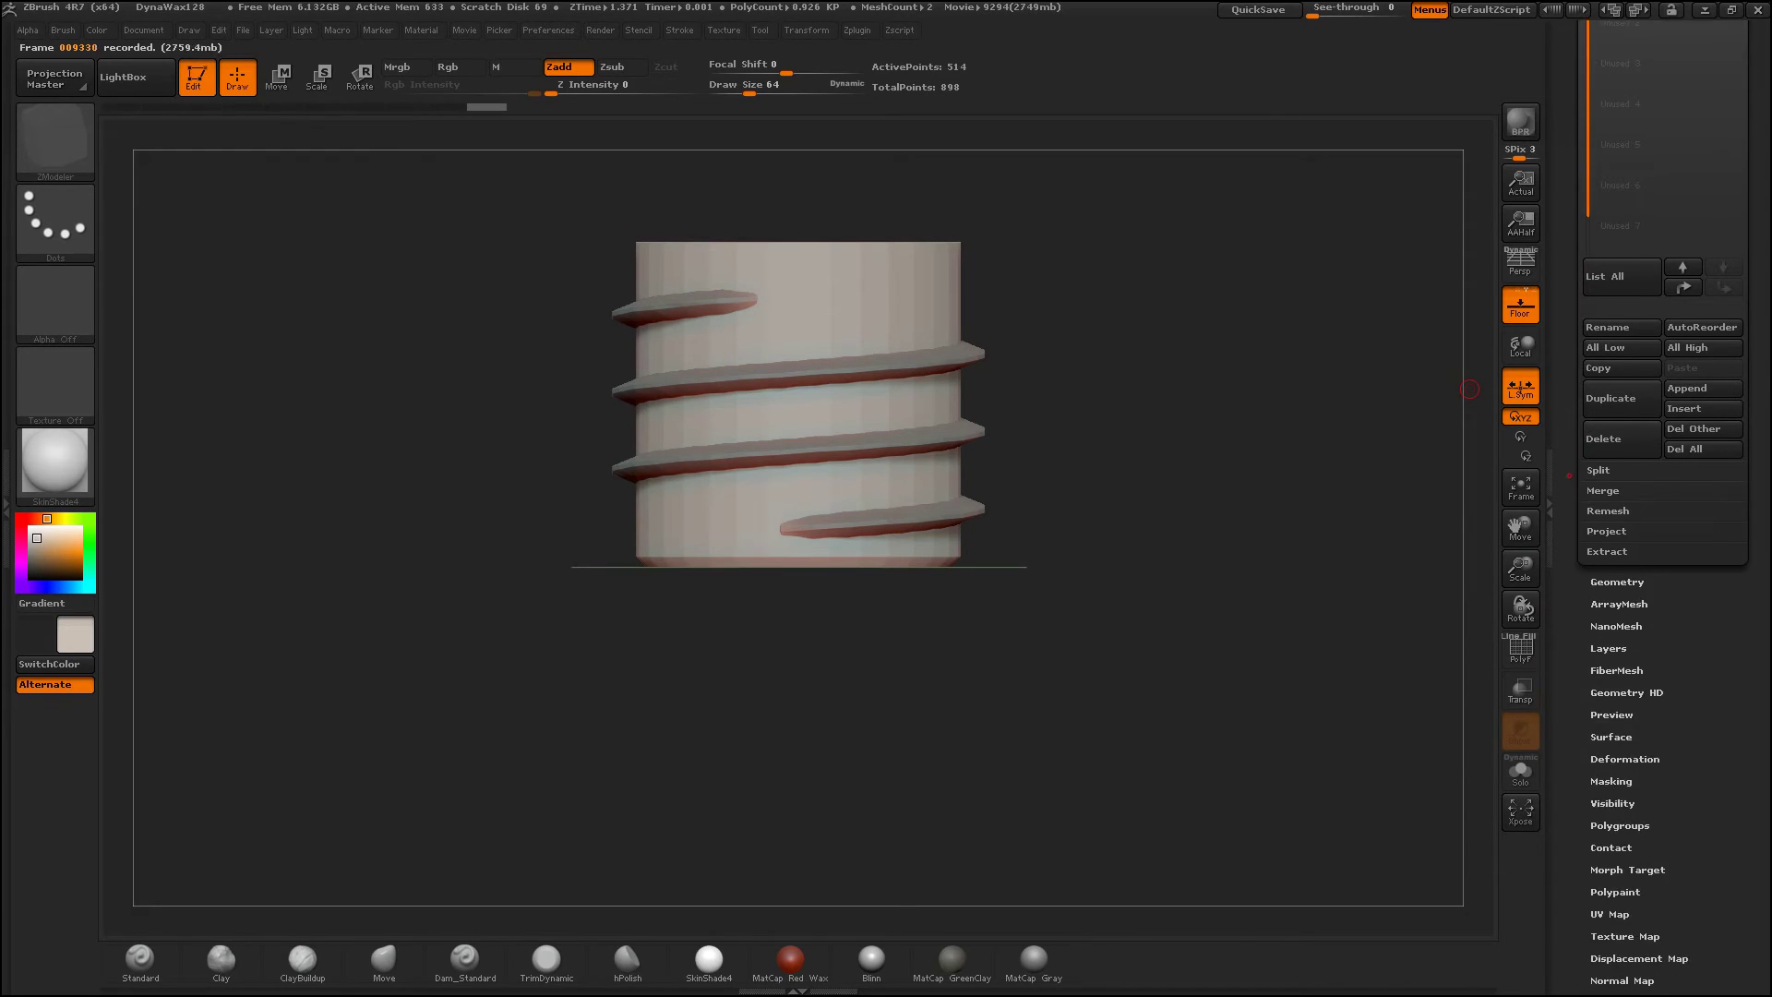
click(1617, 572)
scroll(1624, 277, up, 2)
click(1621, 218)
mouse_move(1265, 490)
mouse_down()
mouse_move(1228, 368)
mouse_move(1227, 424)
mouse_up()
click(1621, 219)
Step: Select the DynaWax spiral thread subtool in the SubTool list
scroll(1661, 277, up, 3)
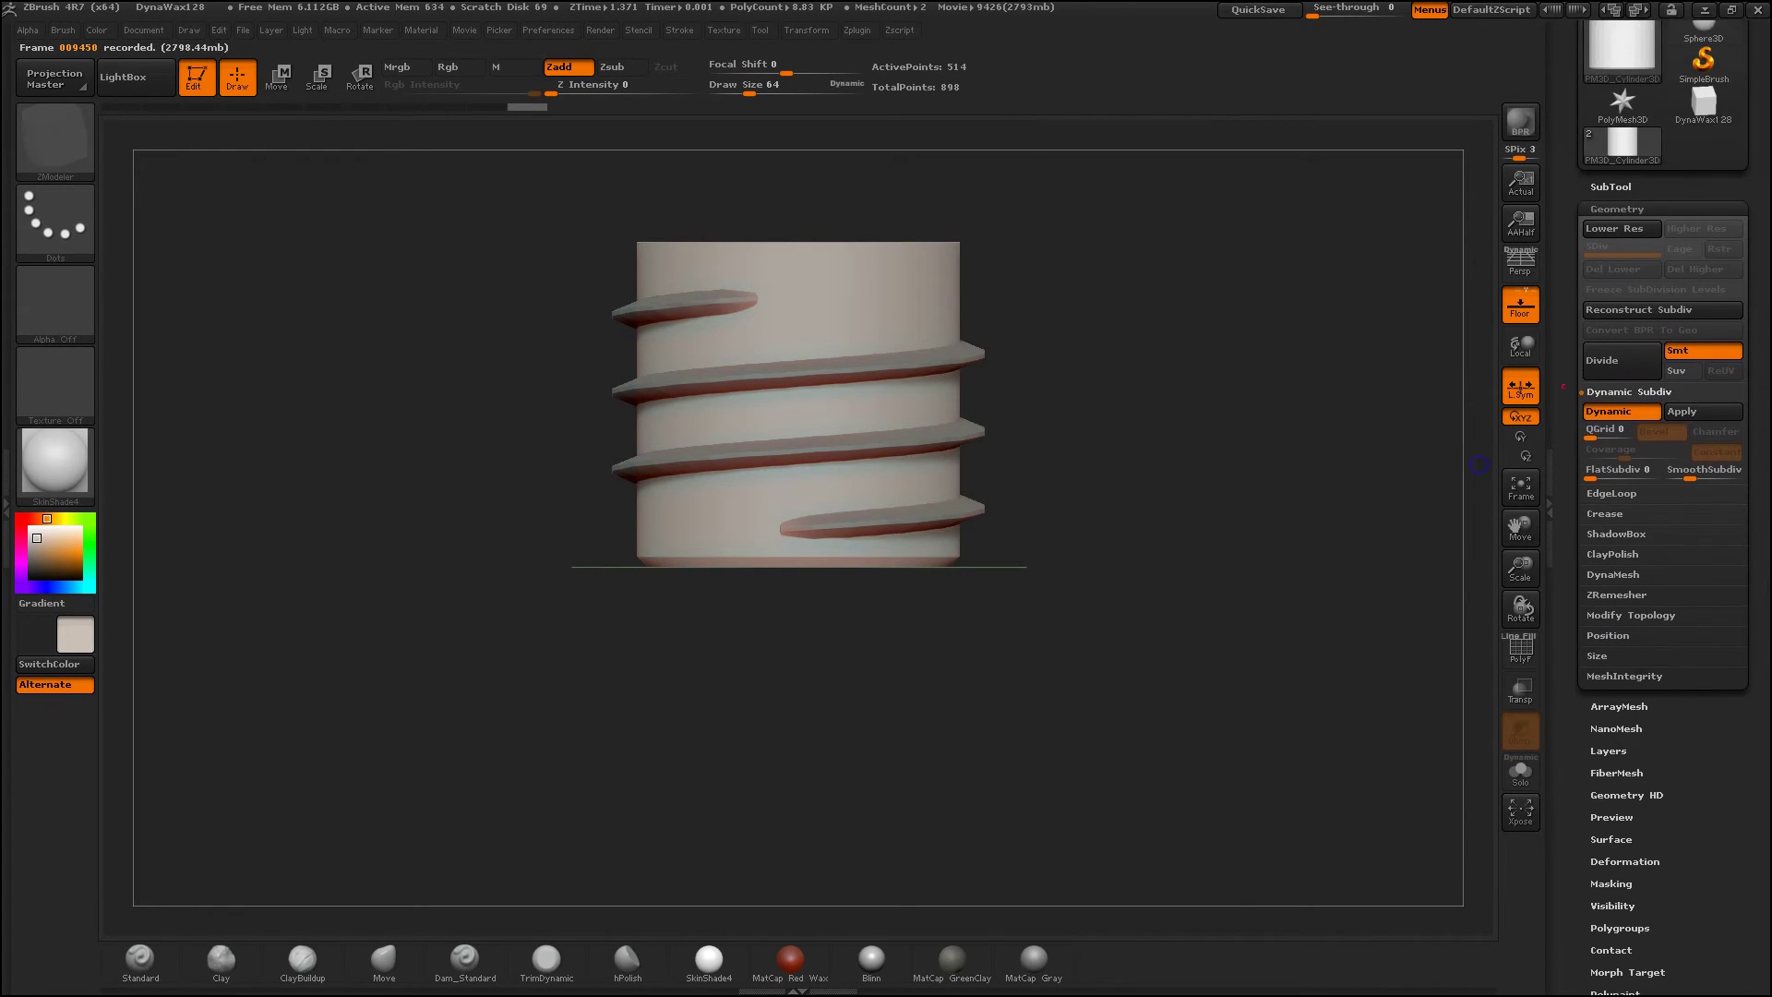
scroll(1661, 277, up, 1)
click(1610, 305)
click(1624, 332)
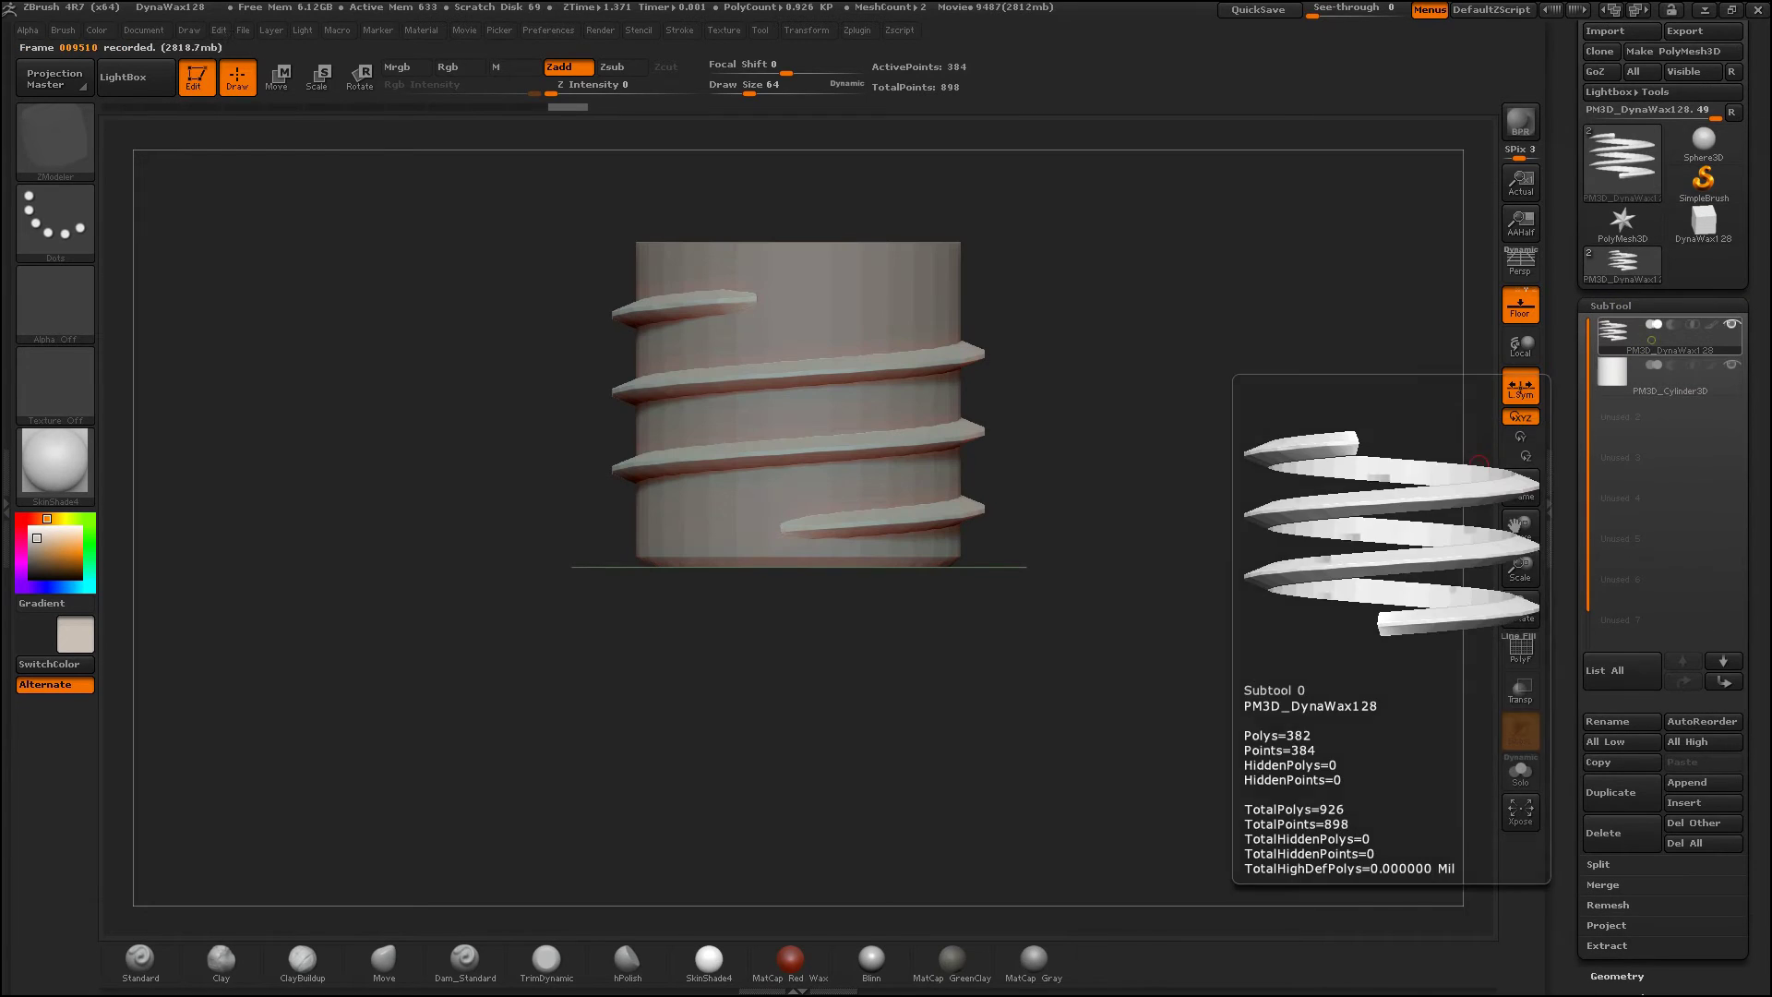
scroll(1606, 553, down, 2)
scroll(1605, 535, down, 3)
Step: MergeDown the spiral thread into the cylinder shank and confirm the merge
click(1602, 438)
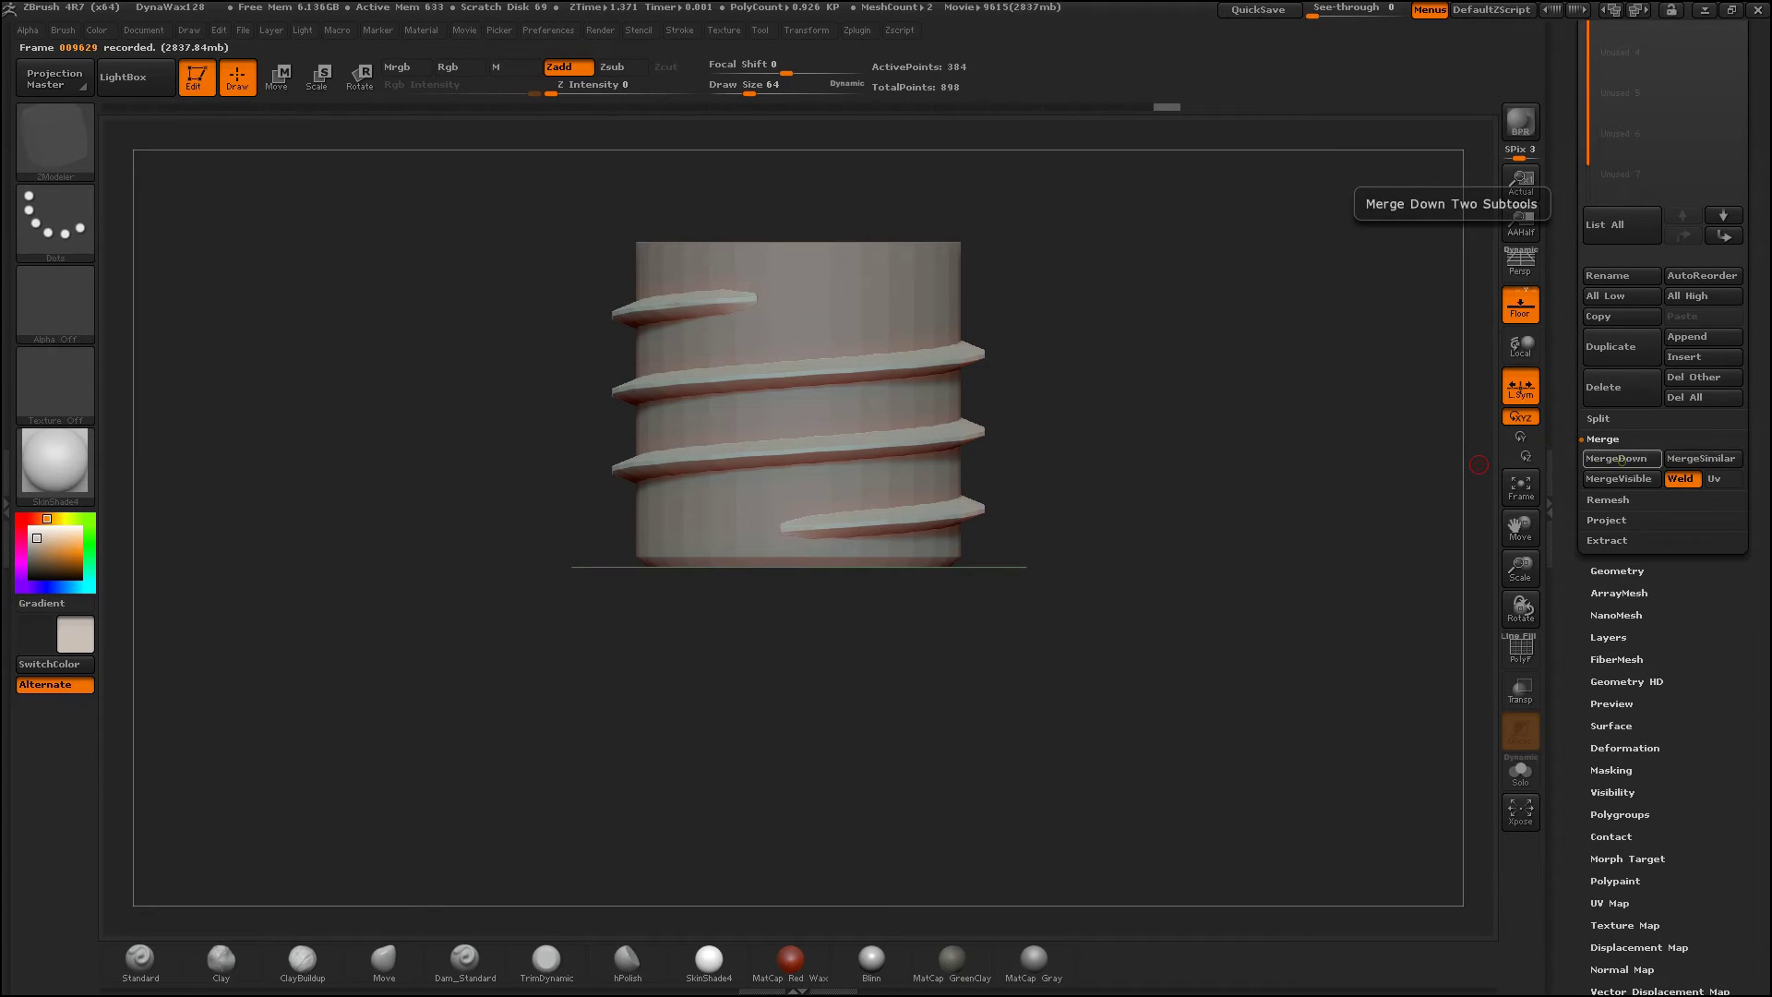
click(1614, 458)
click(1421, 496)
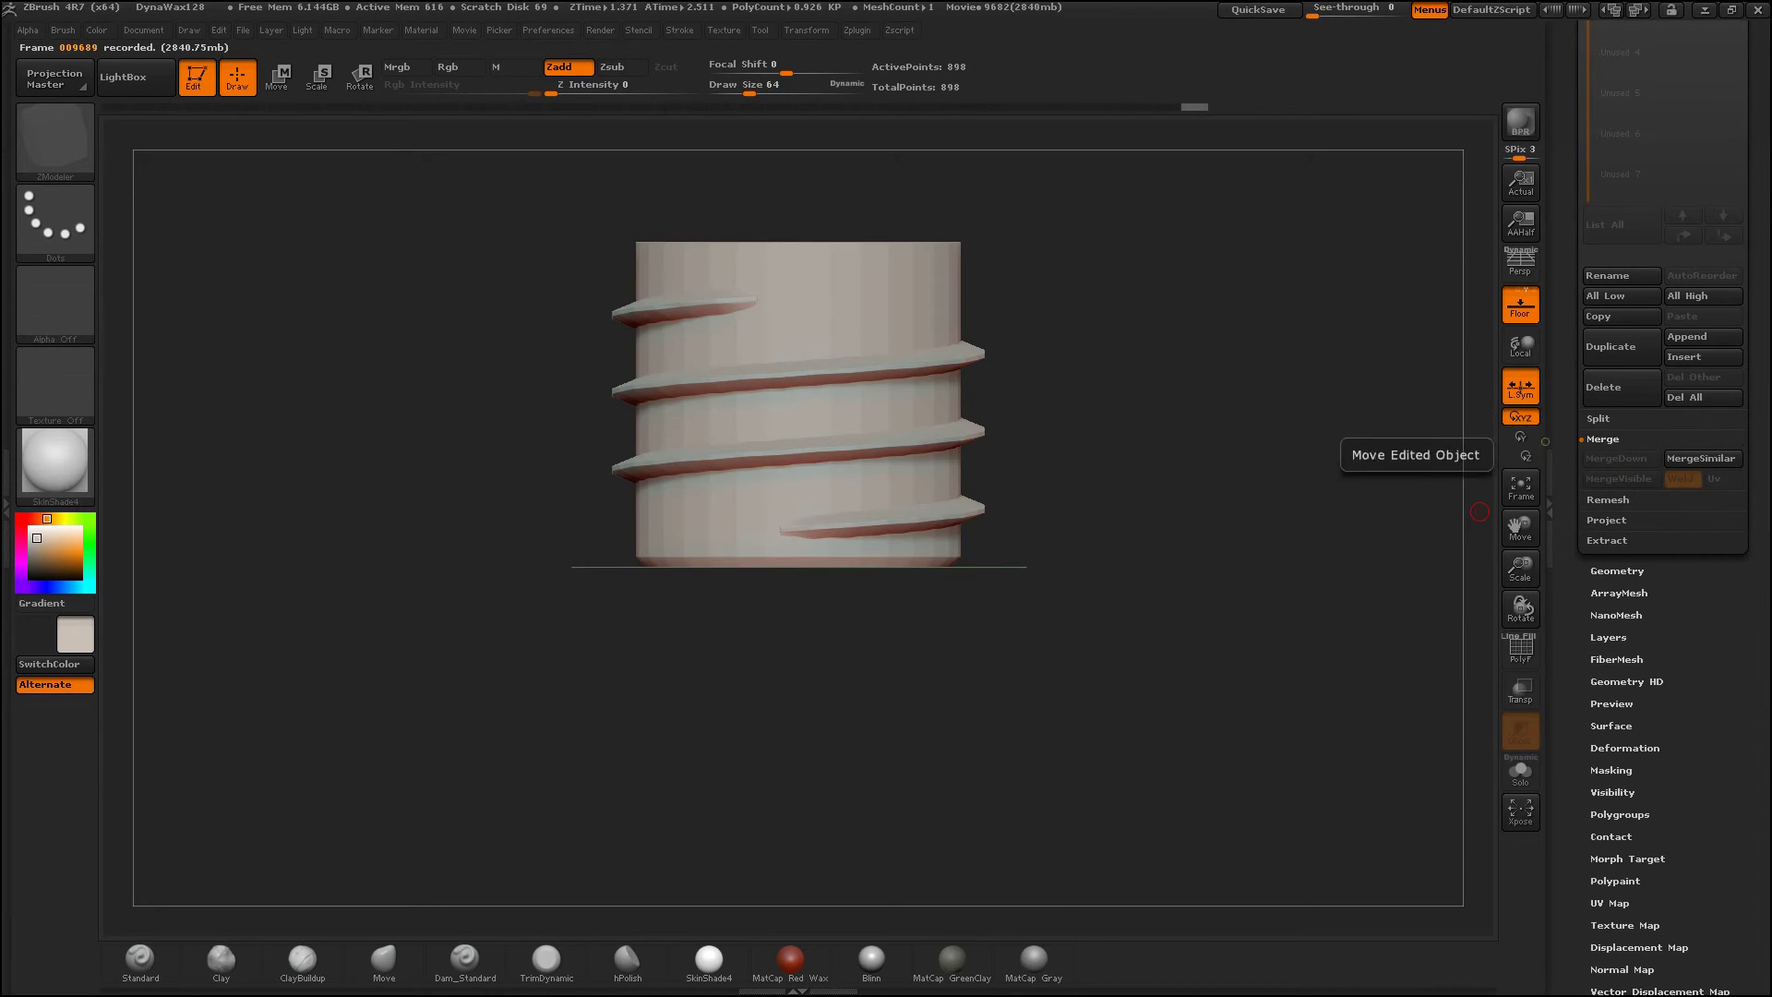
scroll(1661, 461, up, 2)
scroll(1661, 461, up, 3)
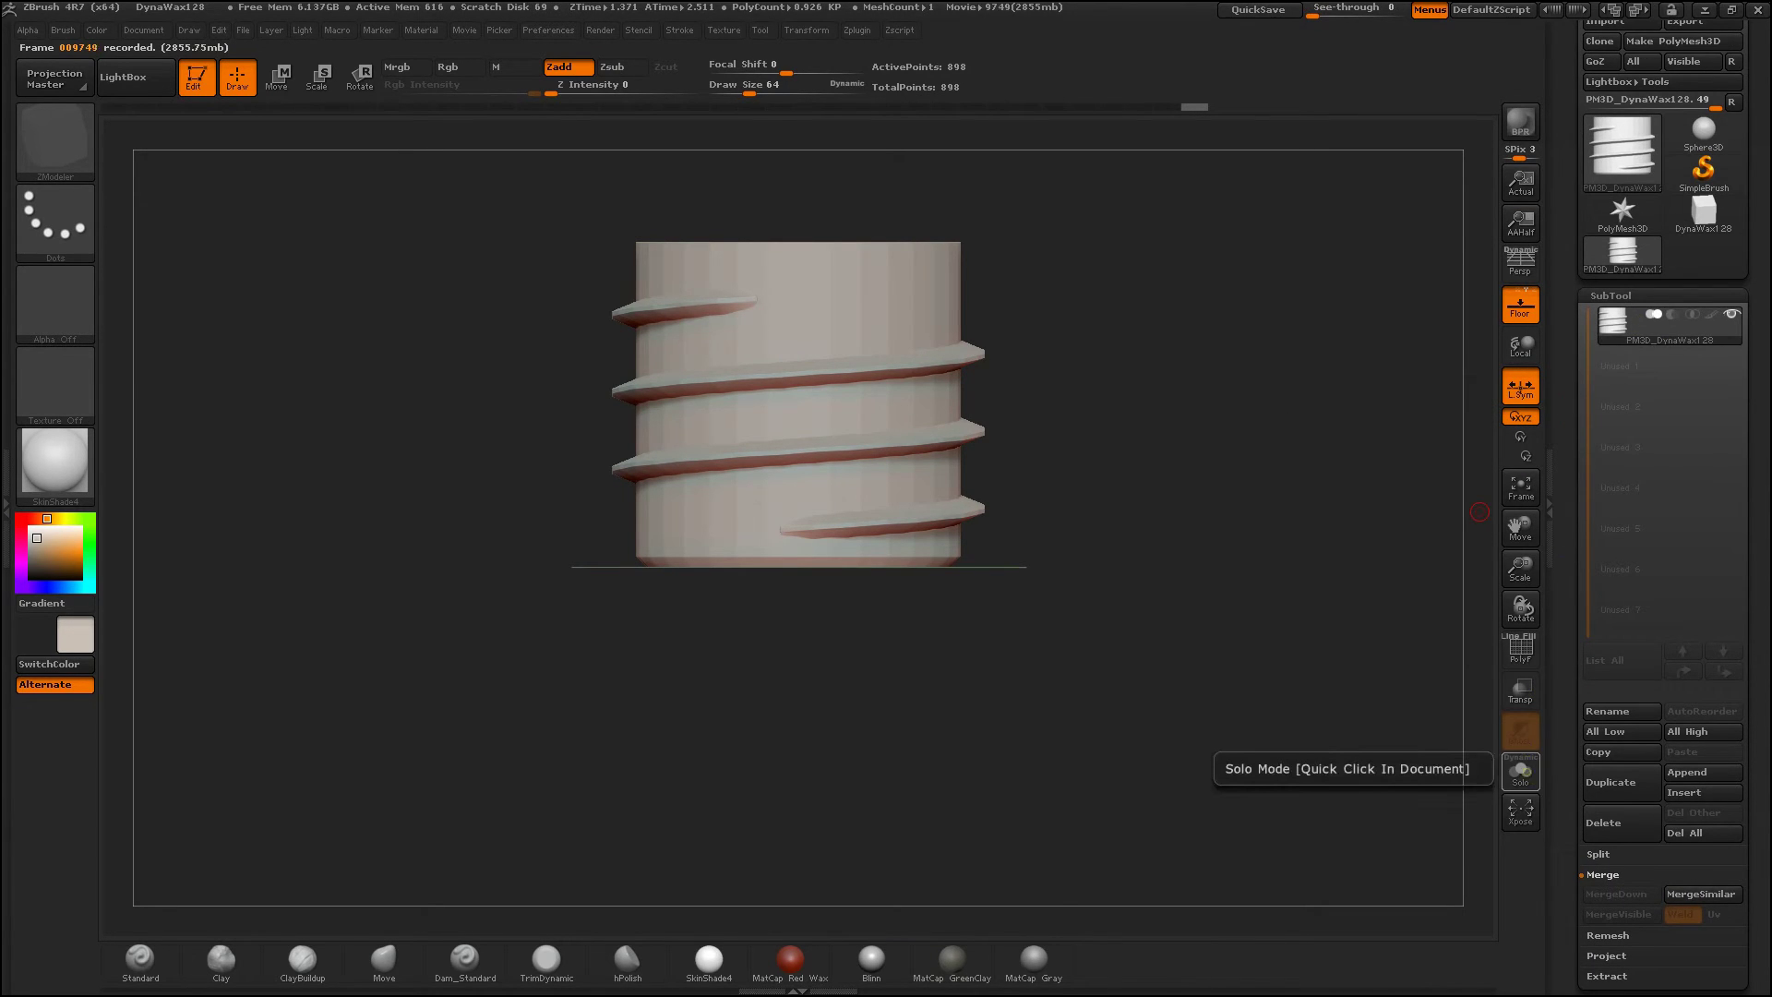
Step: Check the merged mesh's wireframe with PolyF and expand Tool > Geometry
click(1520, 650)
mouse_move(1292, 554)
mouse_down()
mouse_move(1243, 627)
mouse_move(1248, 543)
mouse_move(1301, 646)
mouse_up()
click(1520, 650)
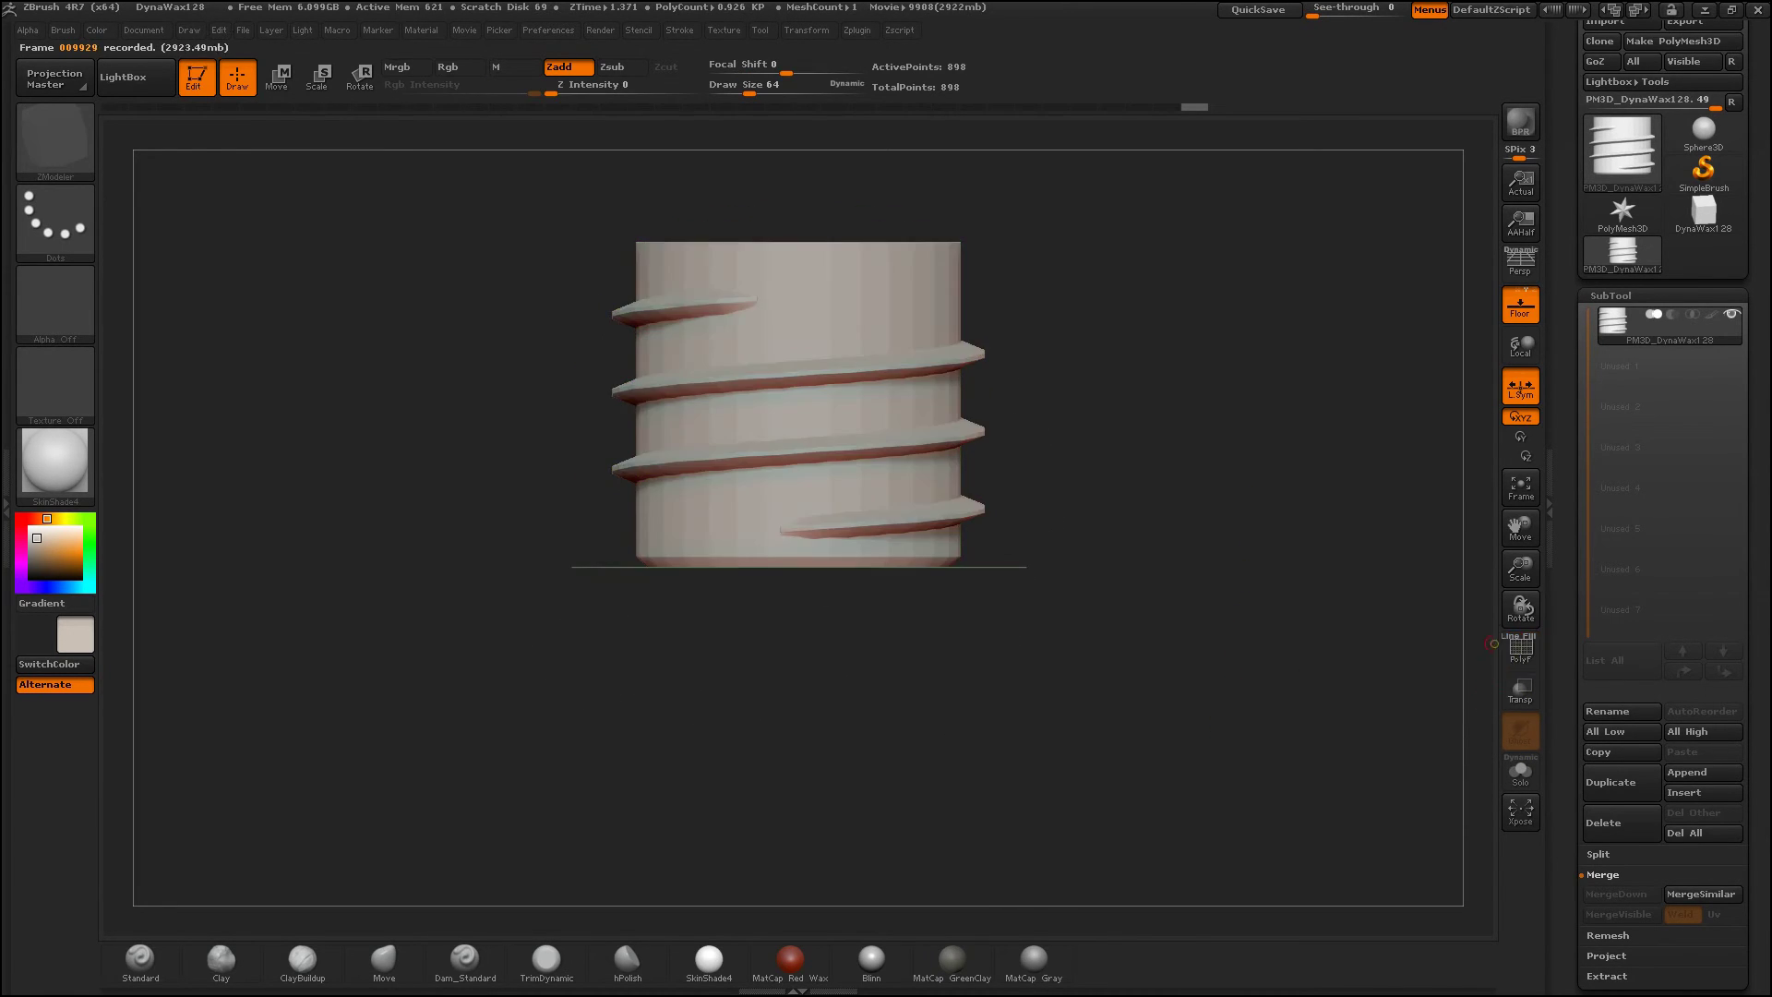
click(1617, 990)
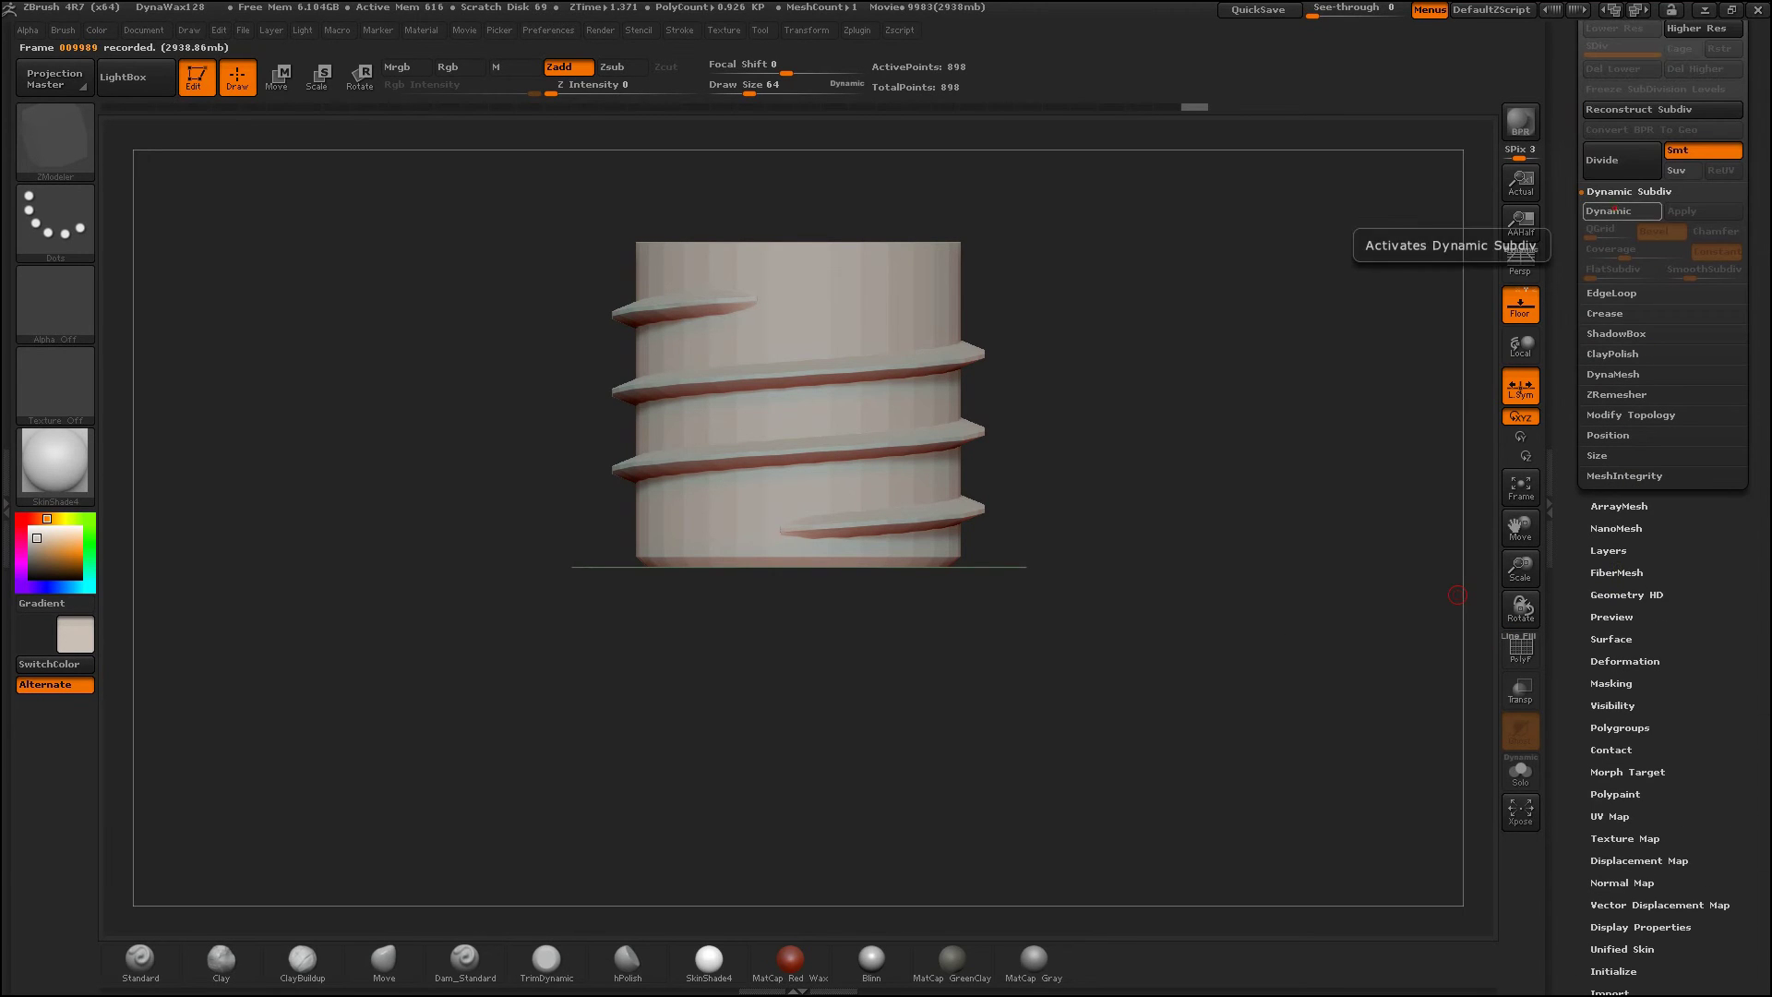
Step: View the screw's top, then switch off Dynamic Subdiv with Shift+D
drag(1319, 462, 1311, 567)
drag(1261, 461, 1270, 467)
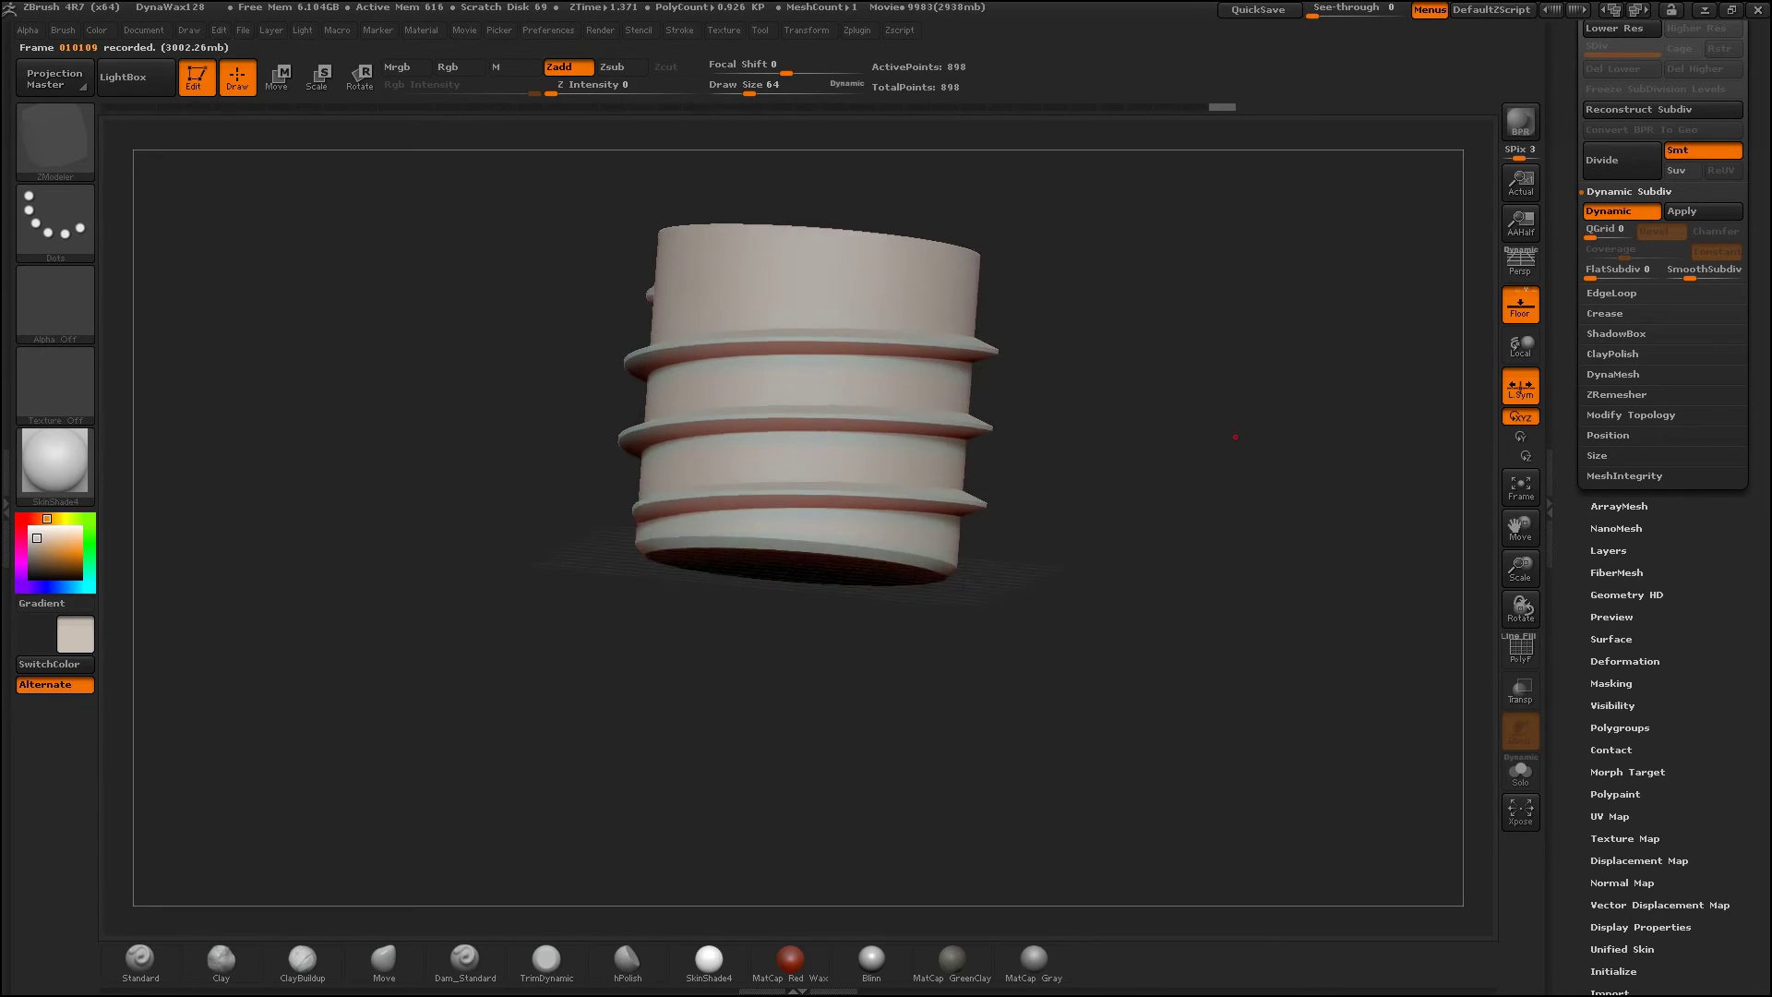
scroll(1661, 415, up, 4)
key(shift+d)
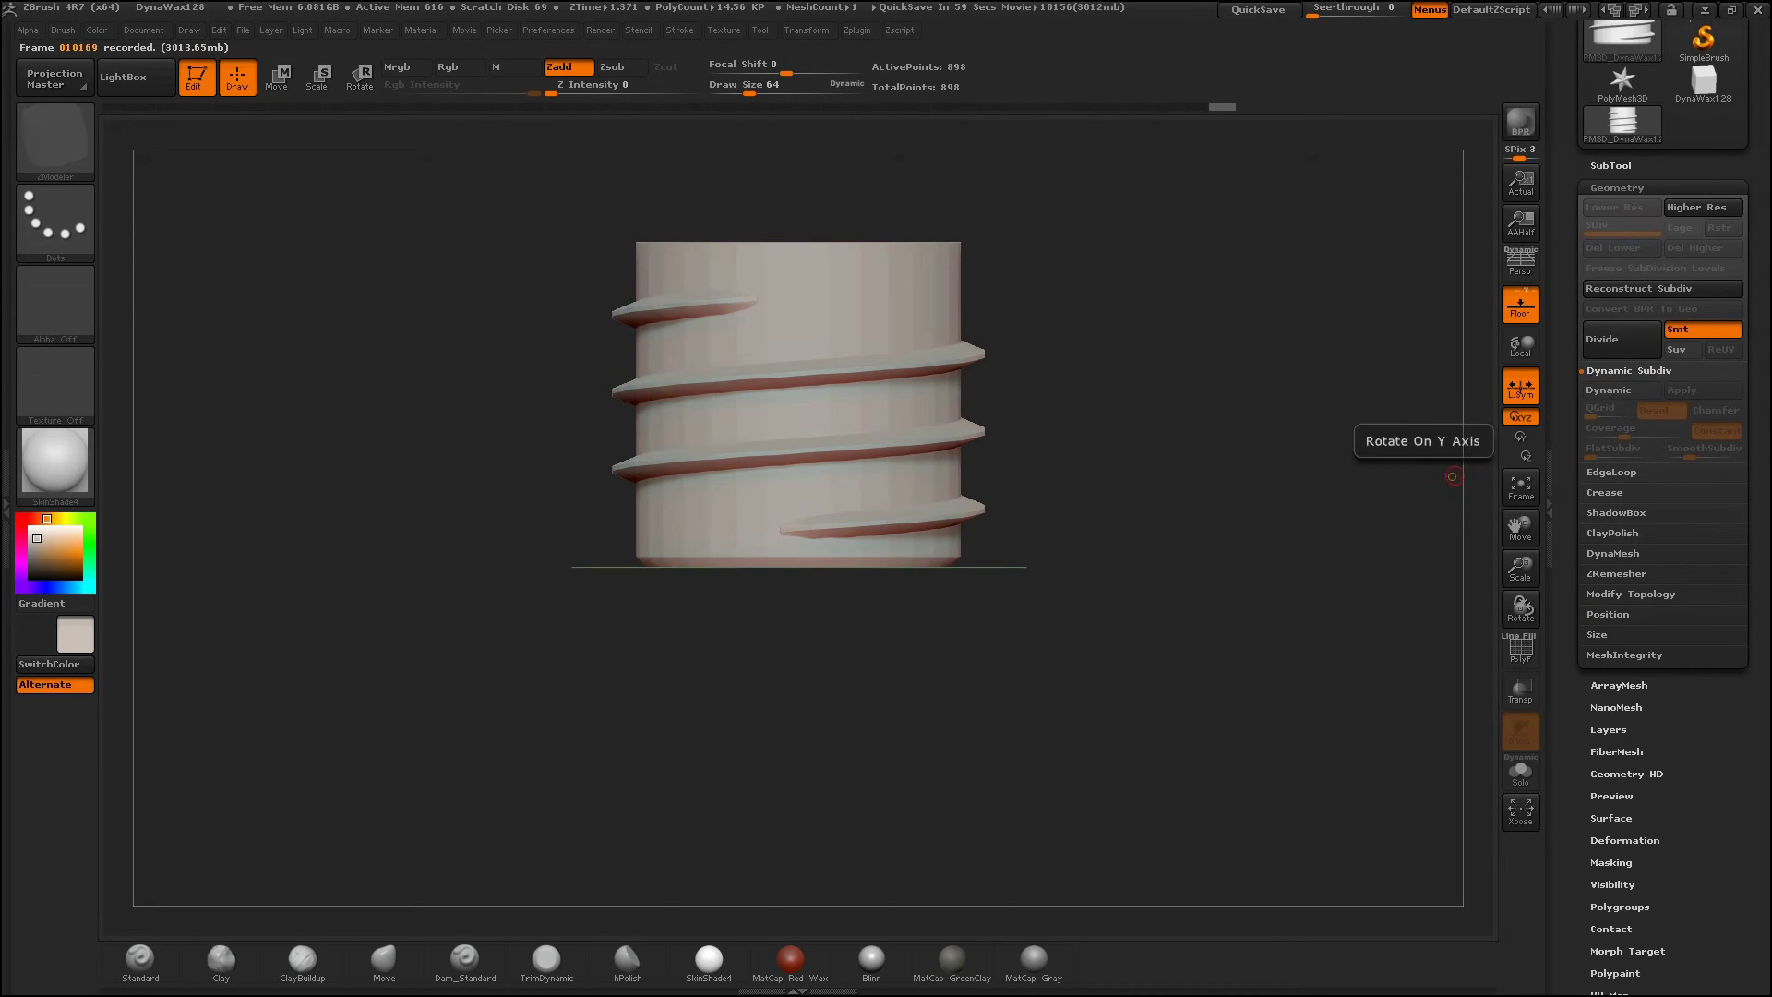
drag(1200, 404, 1230, 593)
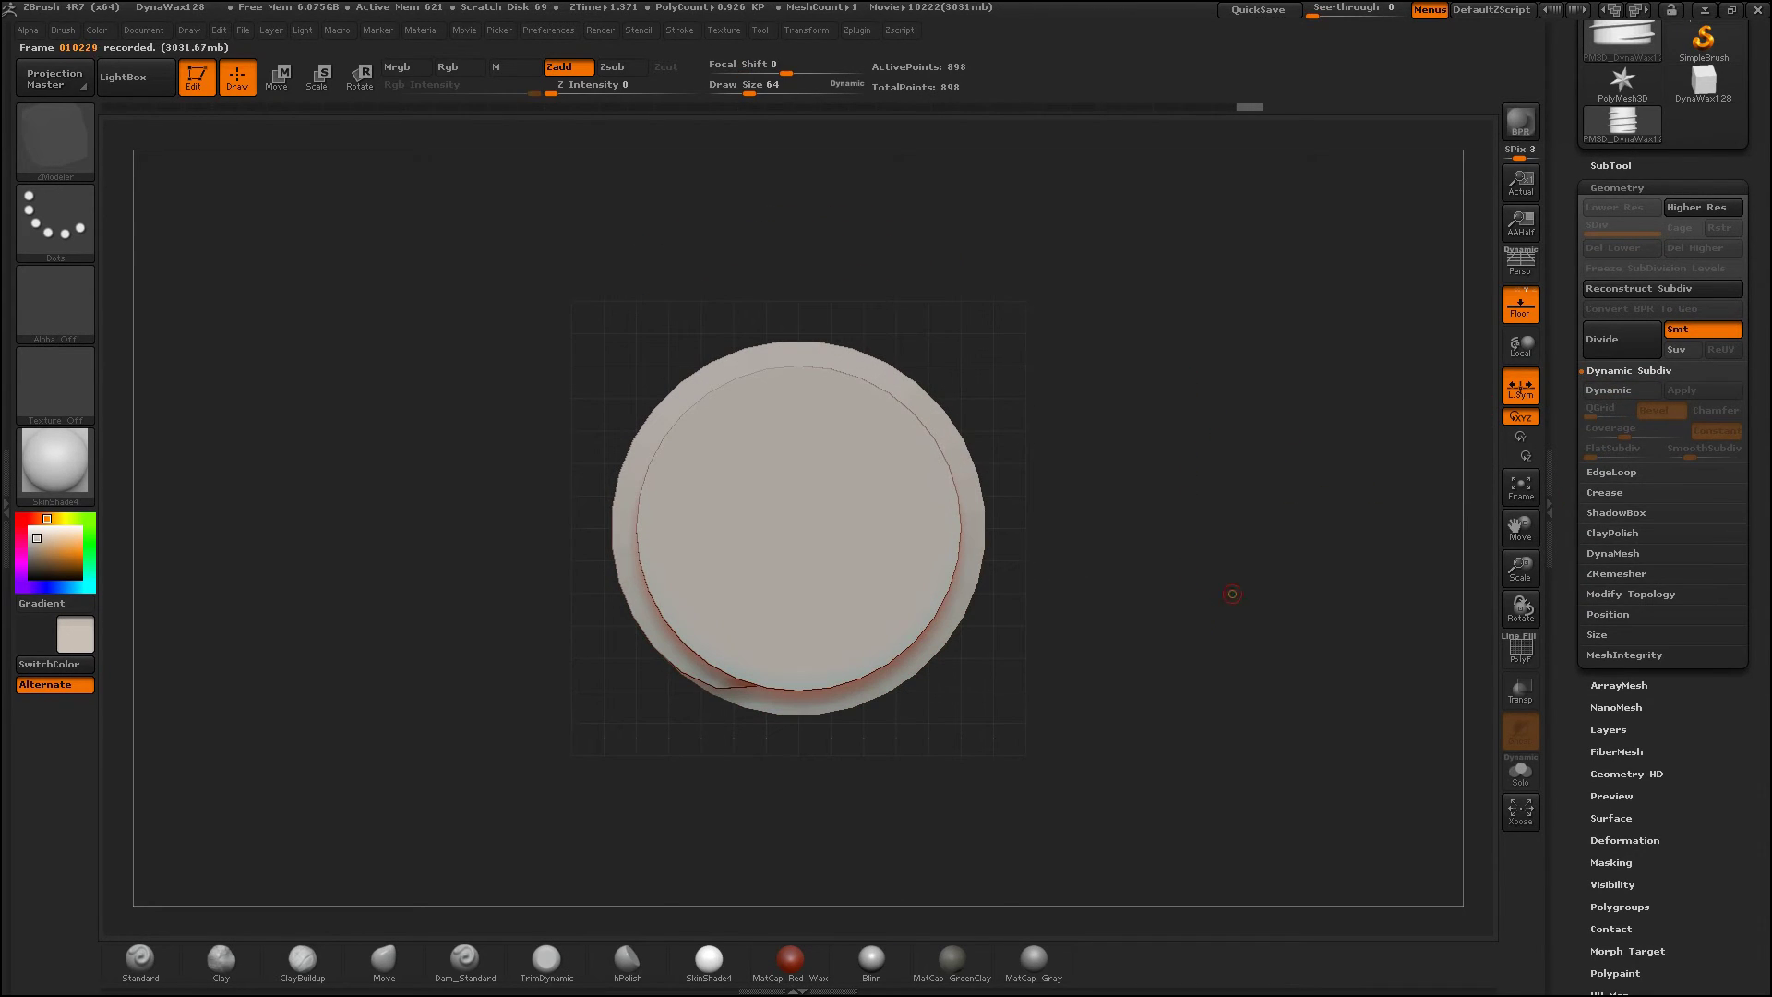
Step: Open the brush library from the brush thumbnail
scroll(1565, 283, up, 4)
scroll(1564, 283, down, 2)
click(56, 139)
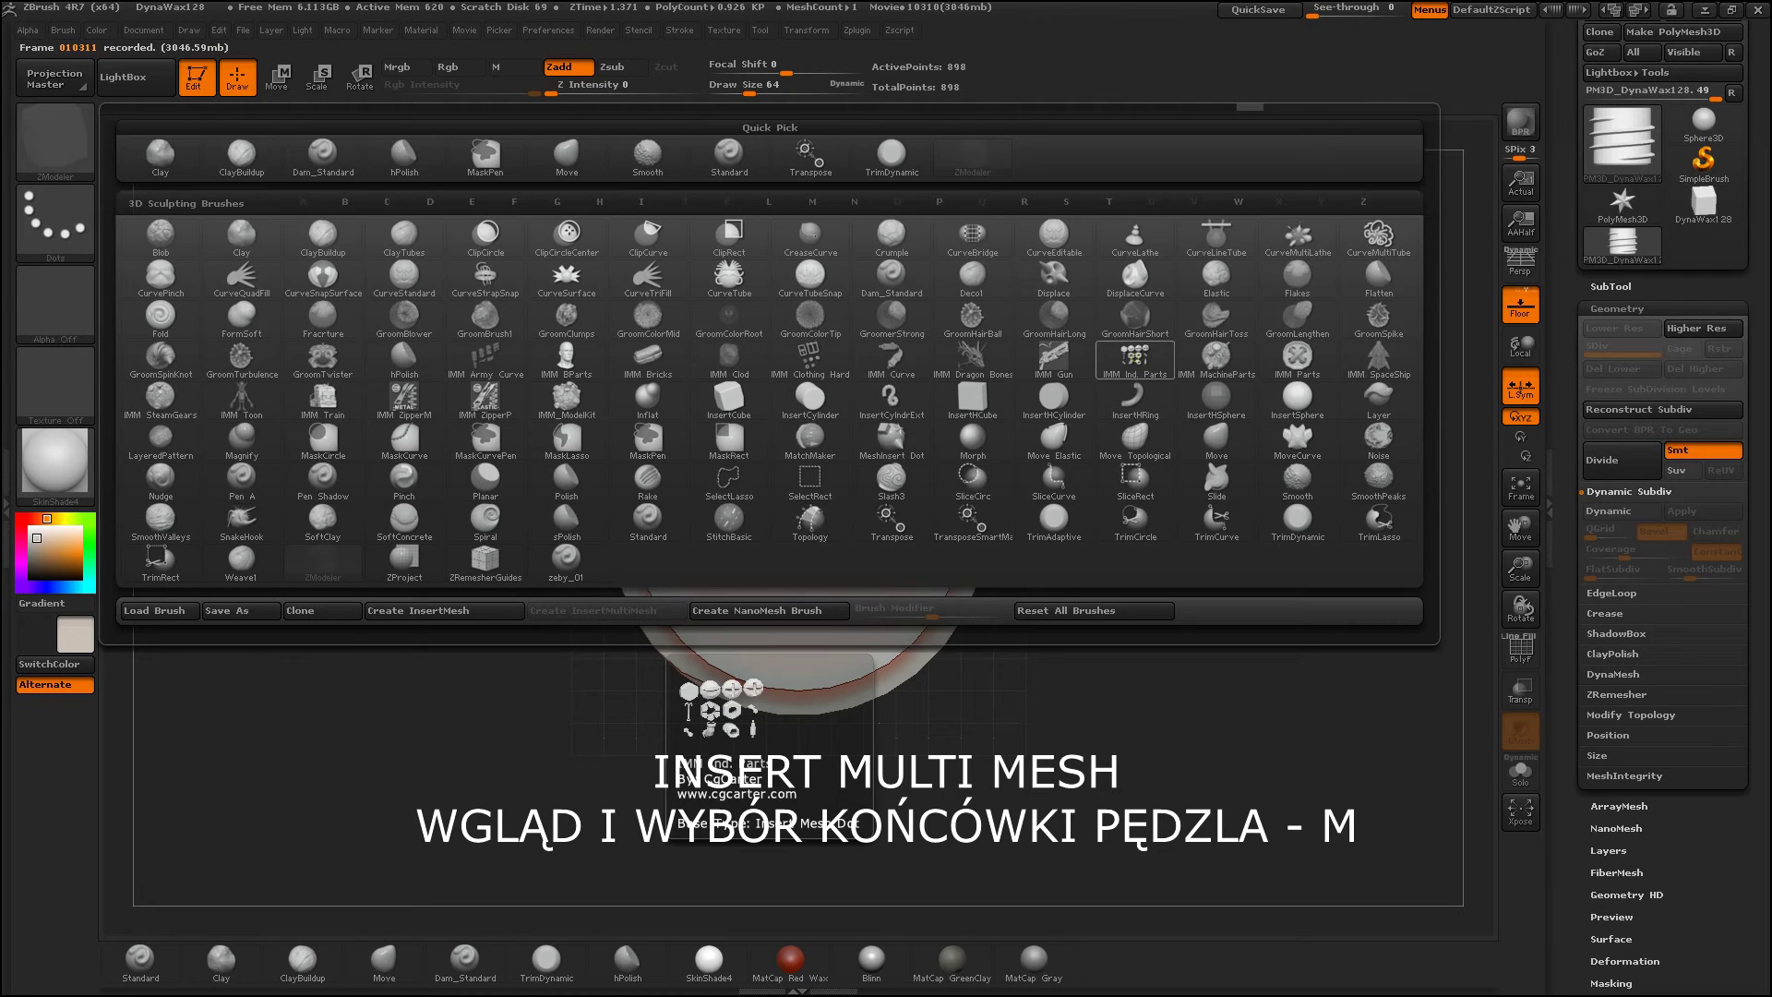
Step: Pick the IMM Ind. Parts brush and drag a hex bolt head onto the cylinder's top
click(1135, 356)
key(m)
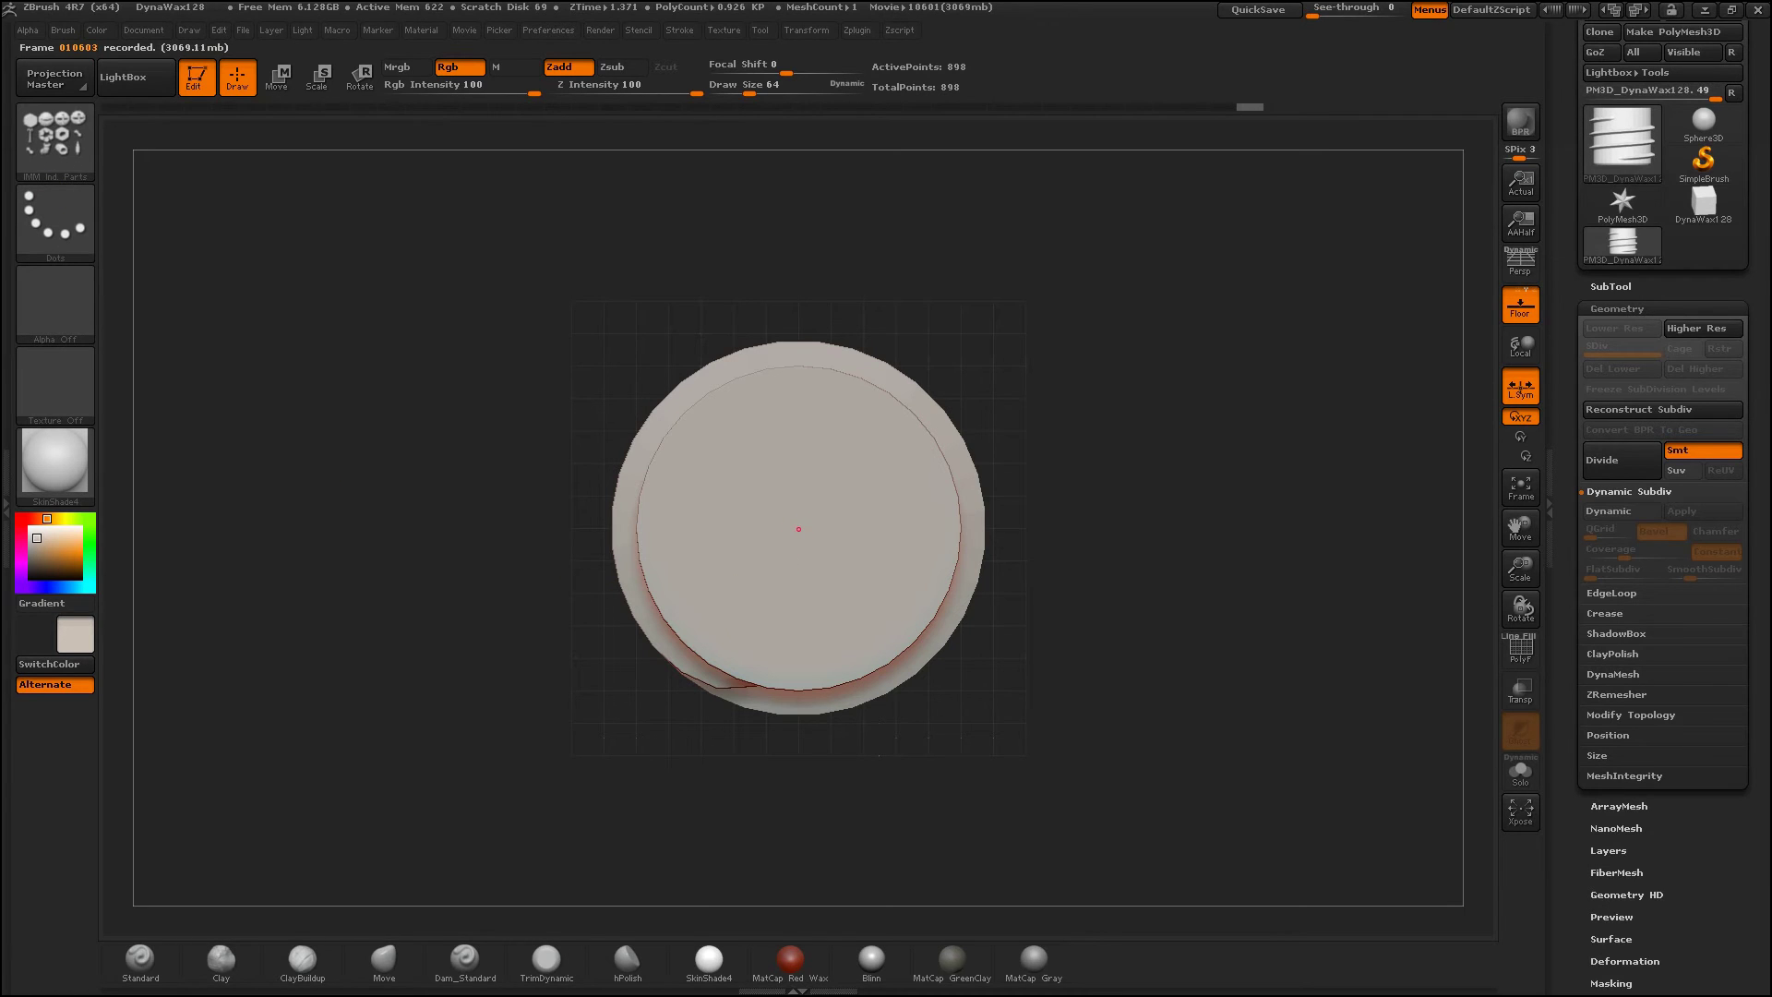
mouse_move(798, 529)
mouse_down()
mouse_move(1160, 687)
mouse_move(1363, 586)
mouse_up()
Step: Frame the whole bolt and apply SubTool > Split > Split Masked Points to separate the hex head
click(1521, 484)
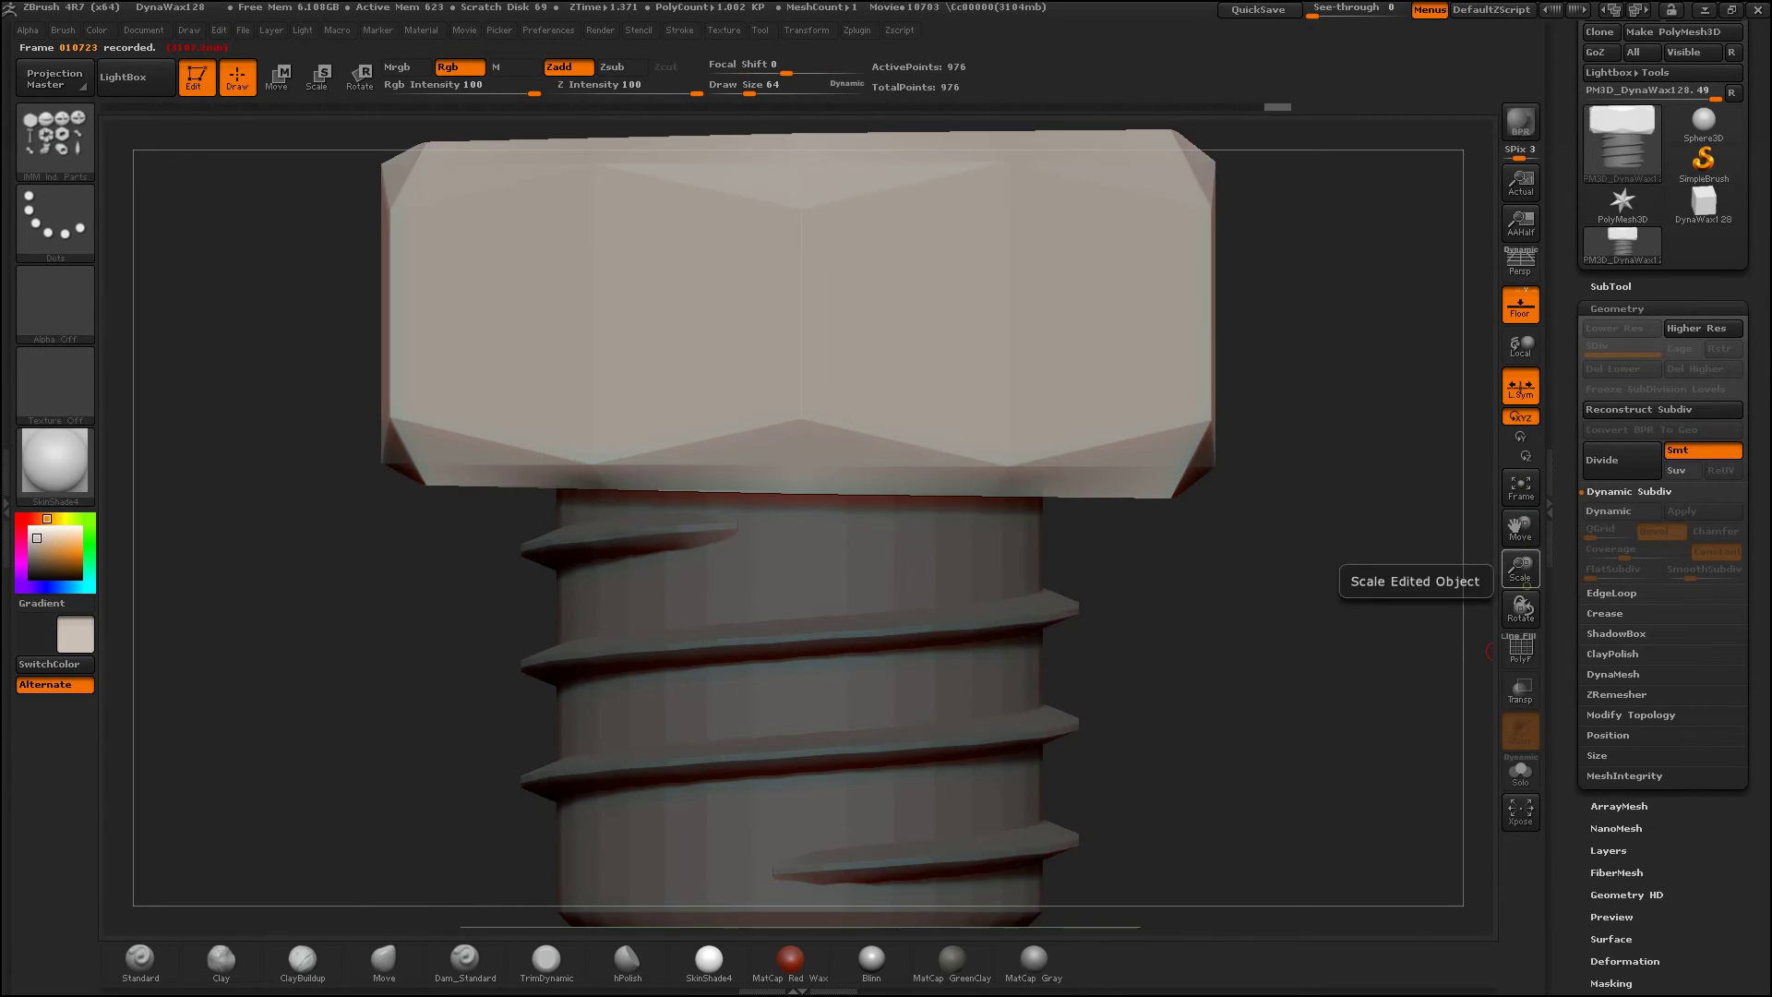
mouse_move(1521, 565)
mouse_down()
mouse_move(1521, 596)
mouse_move(1225, 587)
mouse_move(1251, 489)
mouse_up()
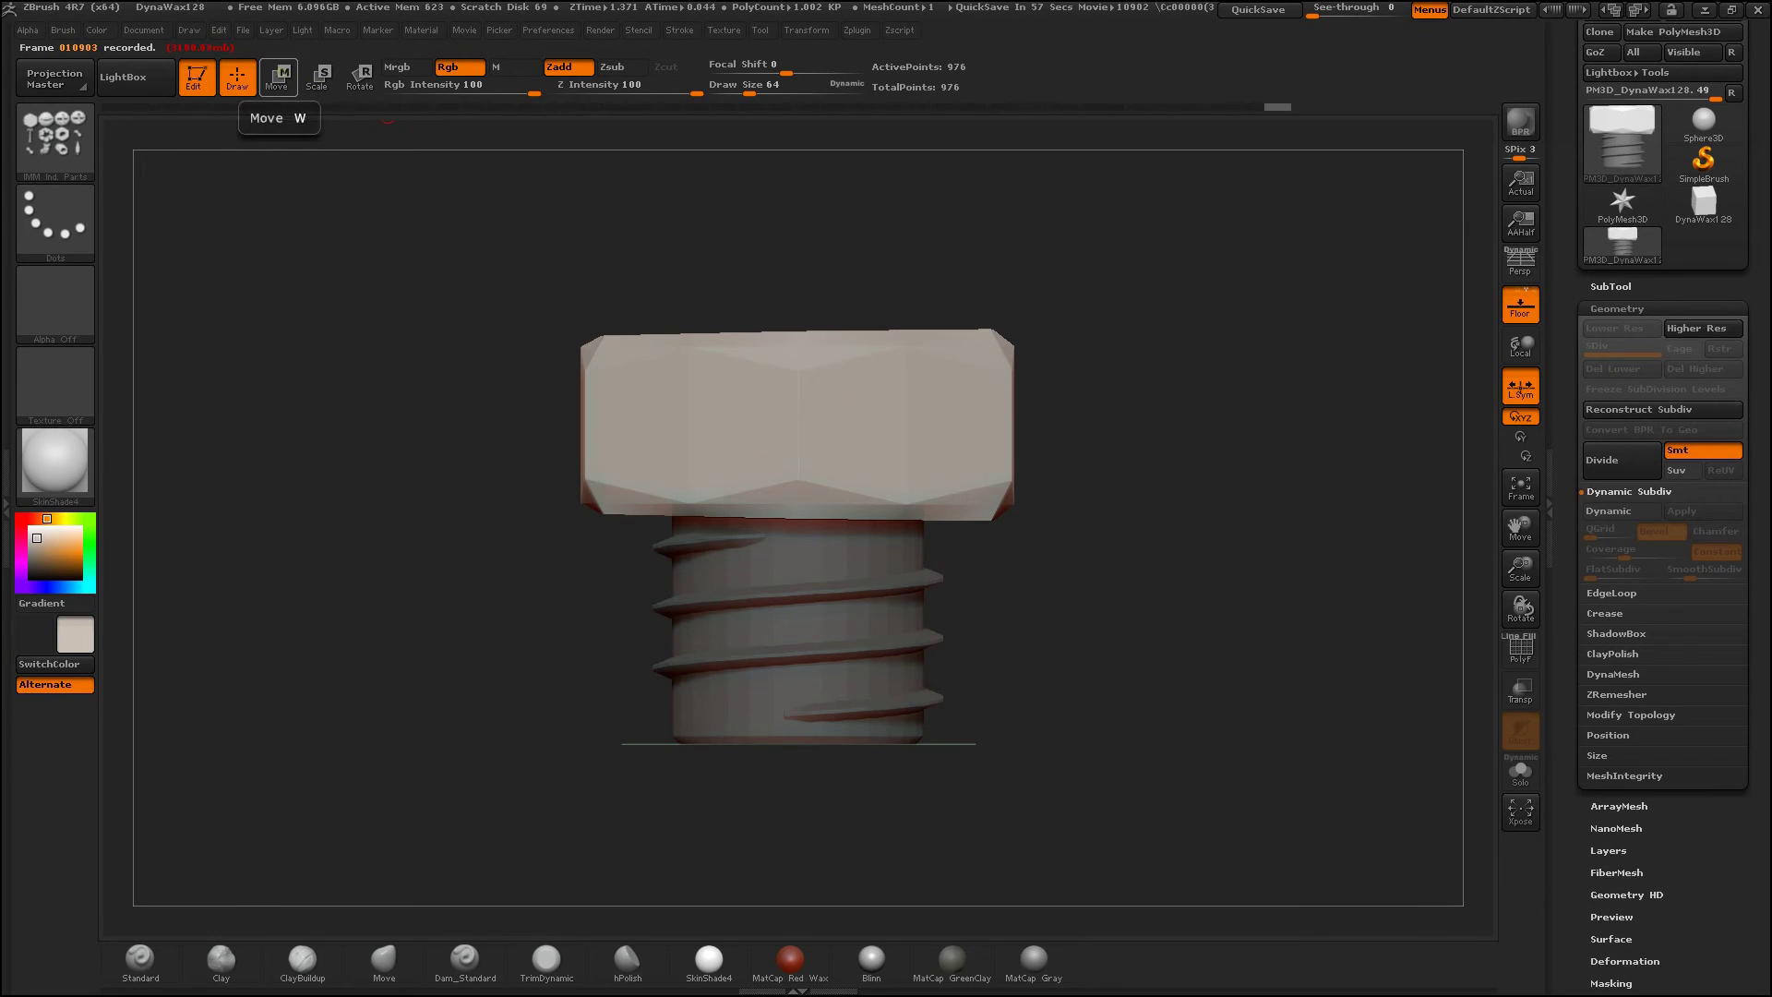
click(1610, 286)
scroll(1661, 415, down, 5)
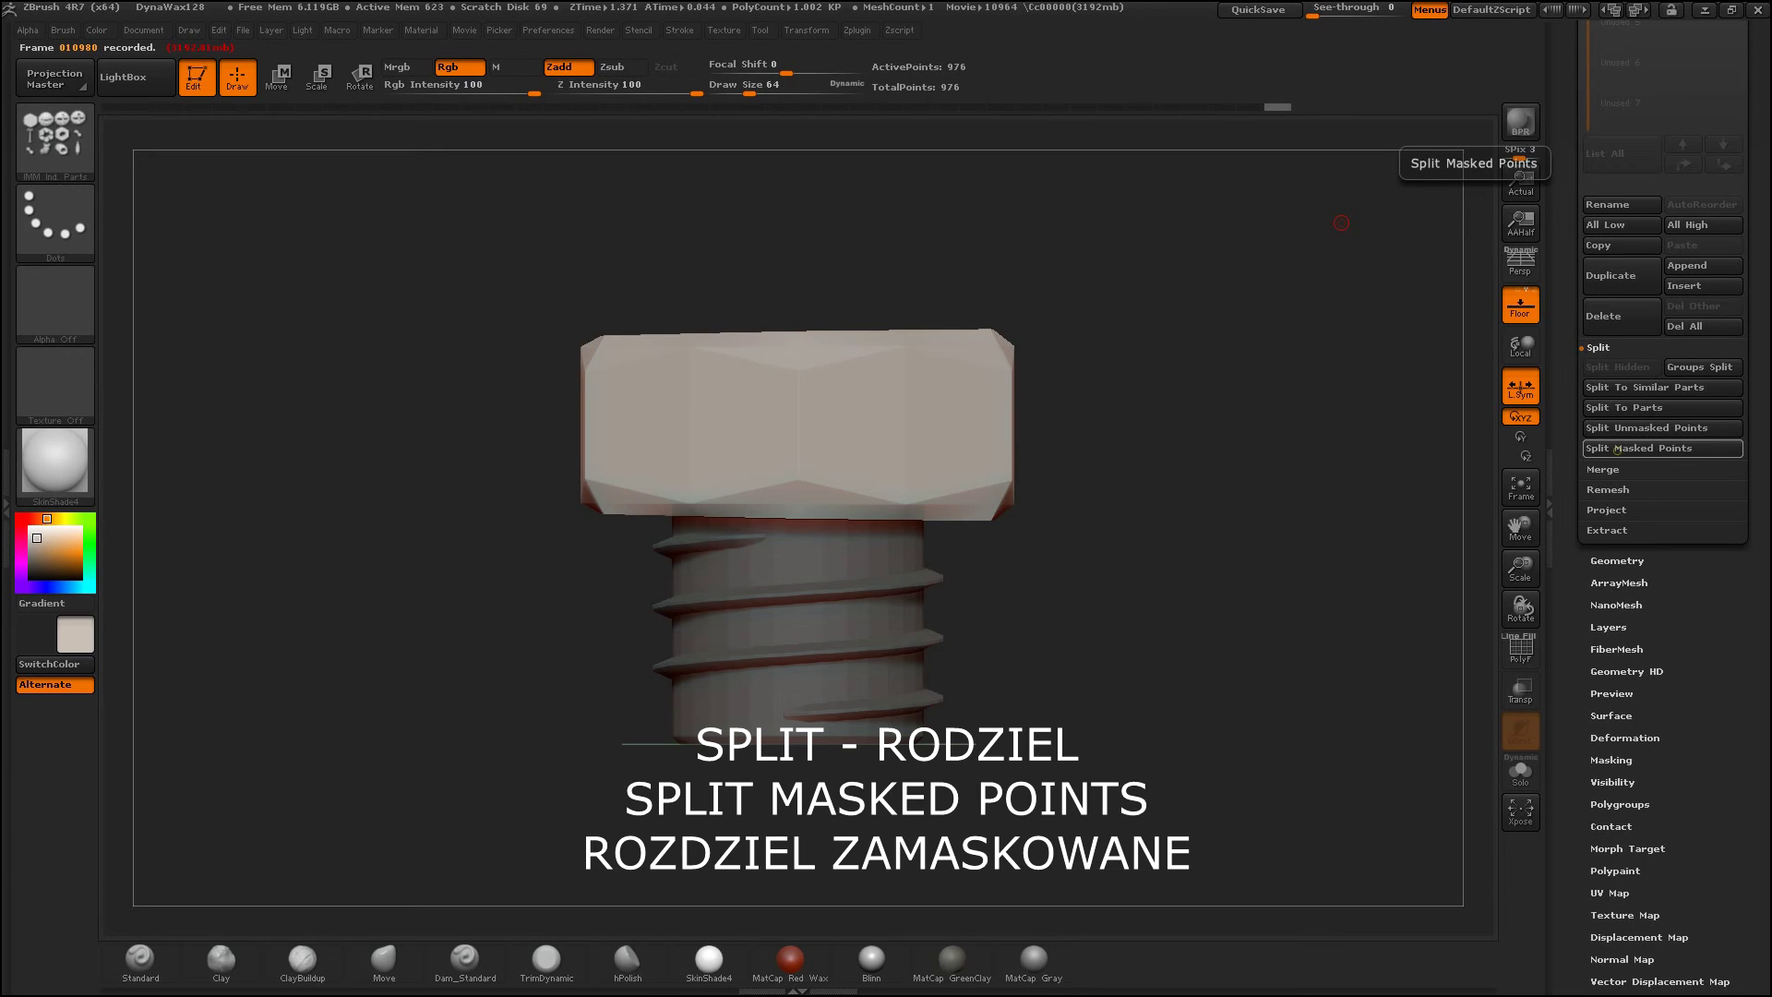
click(1643, 447)
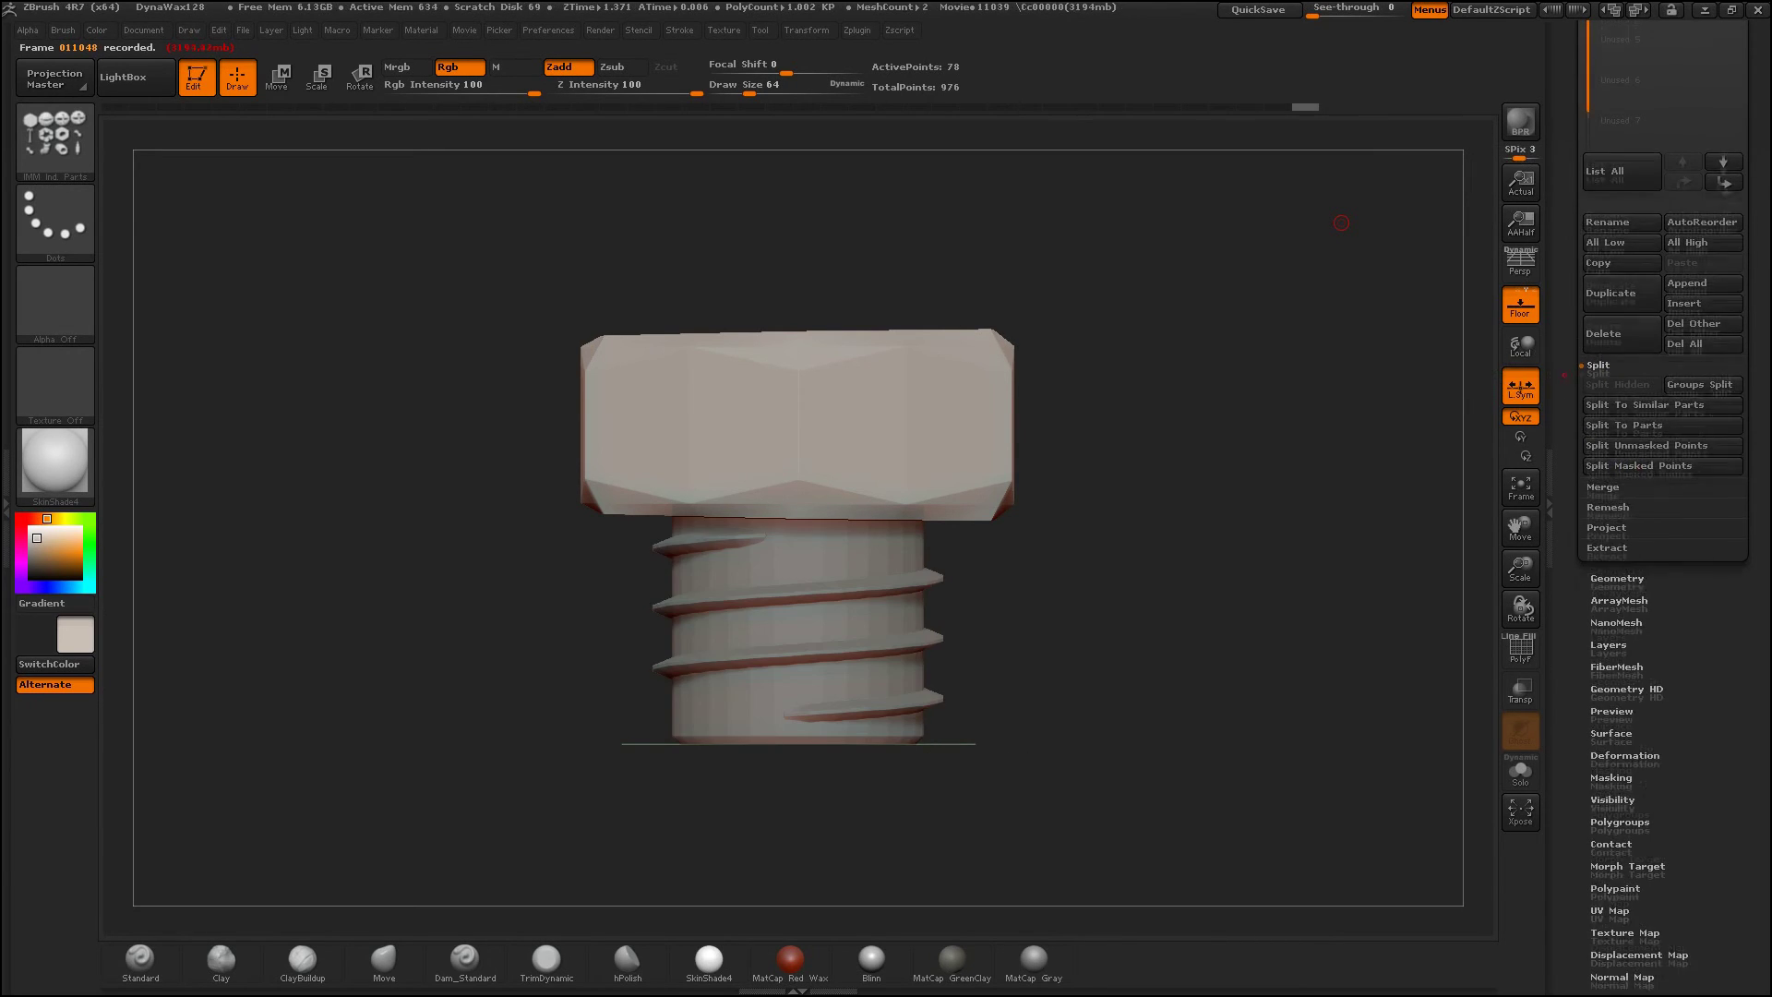
scroll(1652, 397, up, 5)
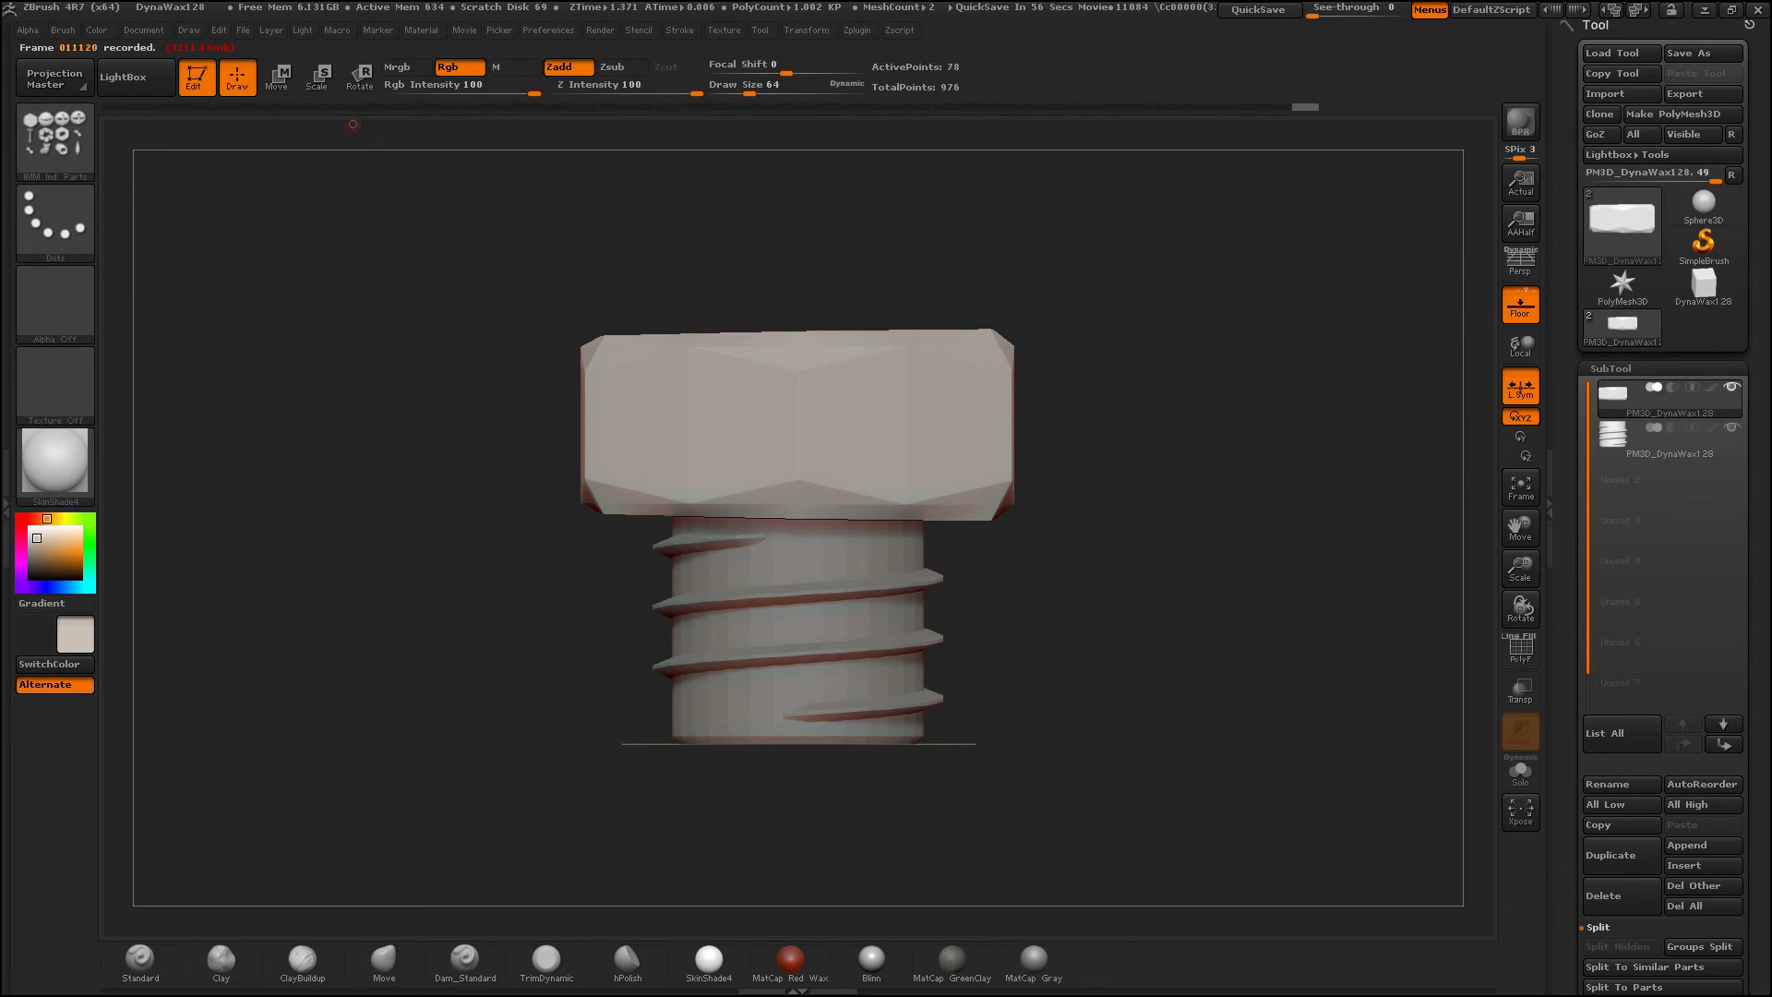
Step: Place the Move gizmo on the head subtool and scale the hex head narrower
click(277, 76)
drag(798, 426, 741, 481)
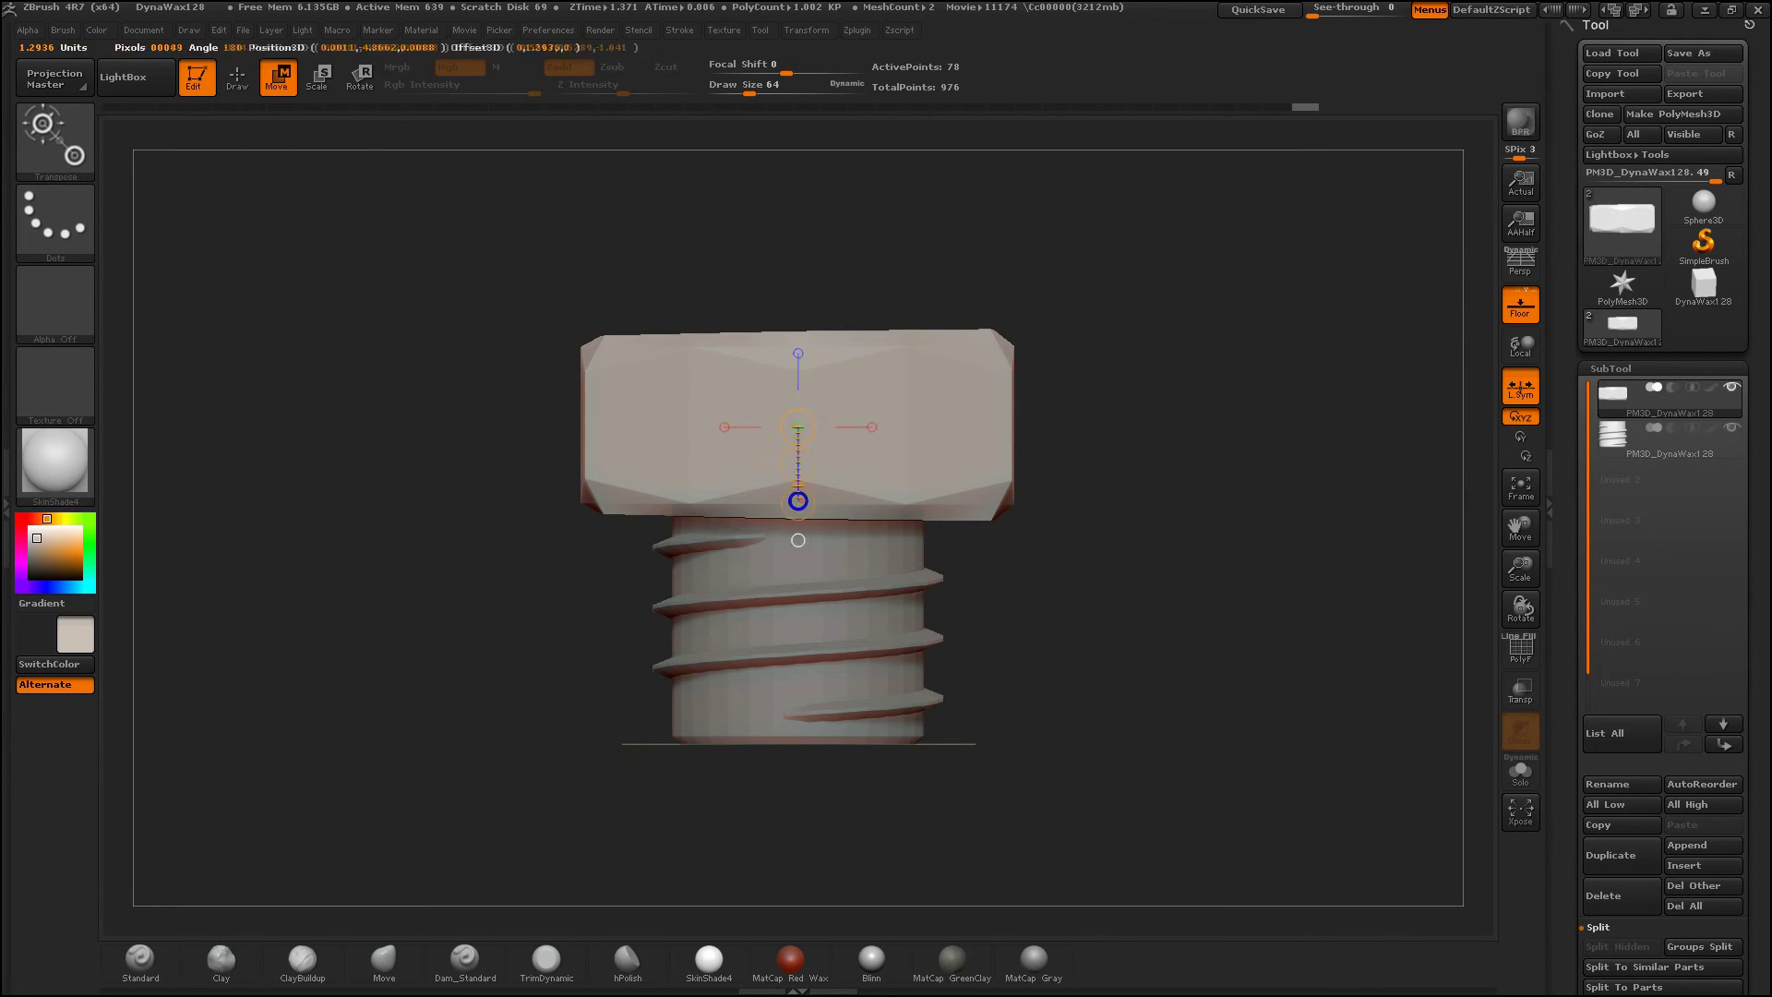
mouse_move(797, 540)
mouse_down()
mouse_move(797, 314)
mouse_move(865, 568)
mouse_move(798, 314)
mouse_up()
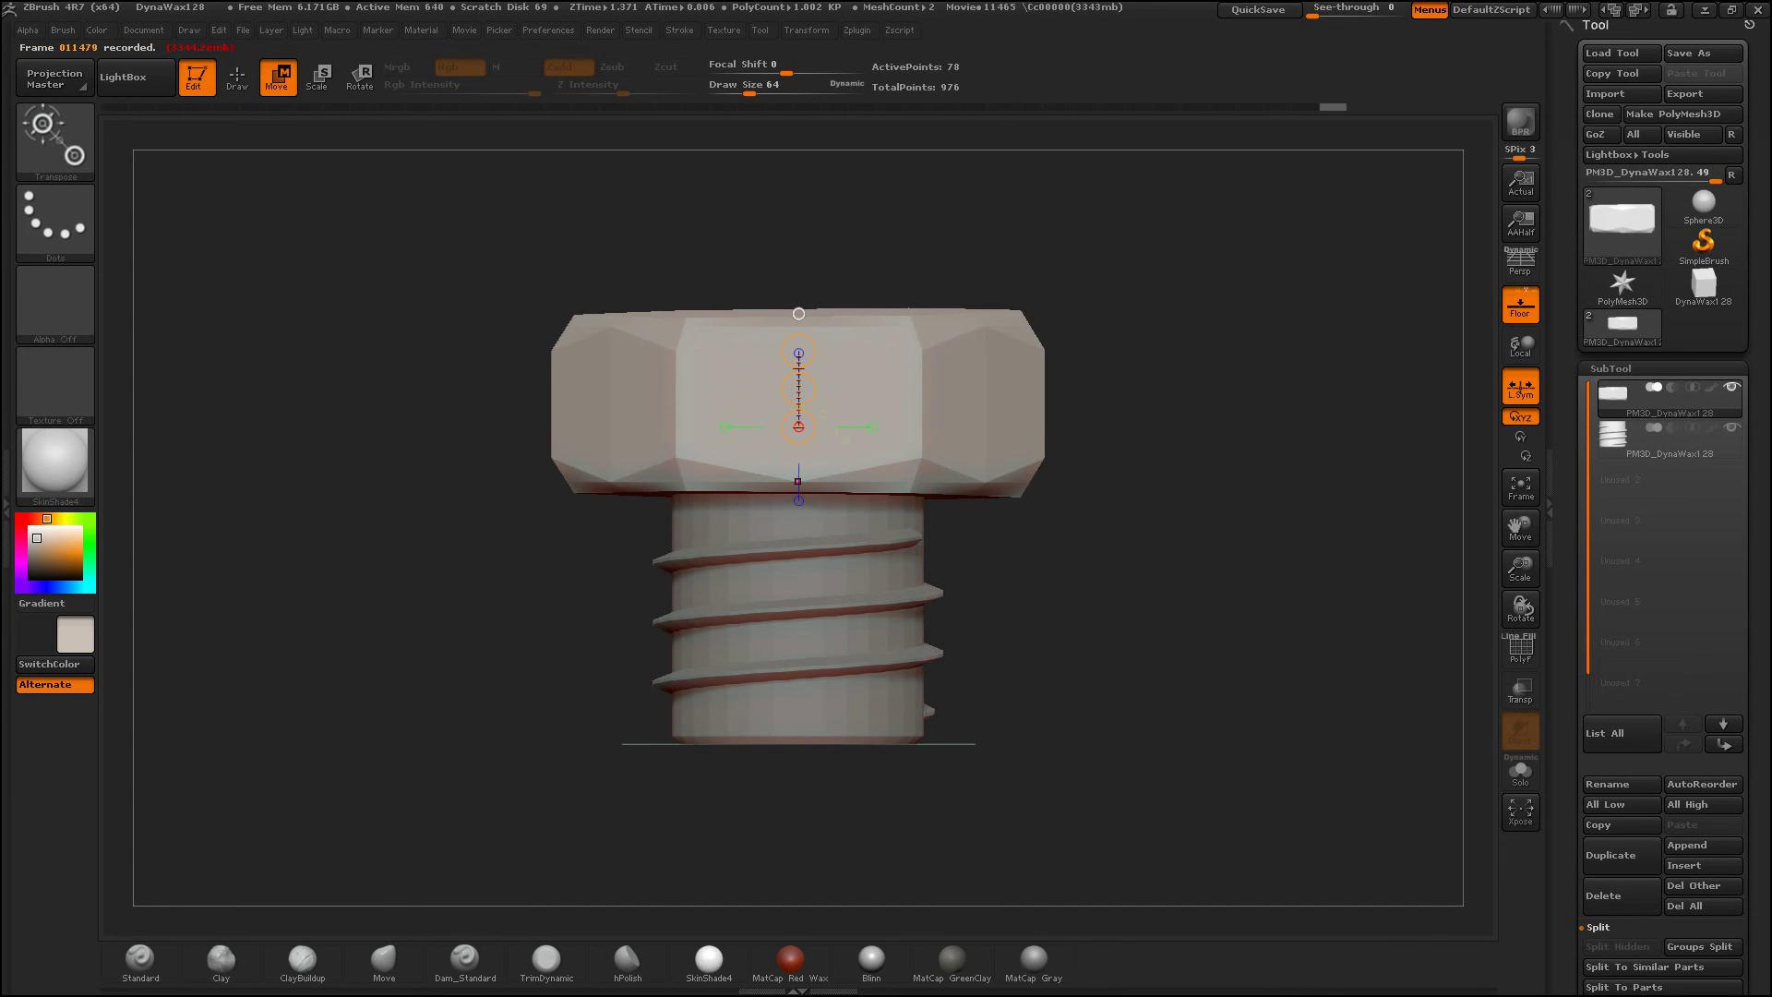
click(317, 77)
drag(872, 426, 820, 429)
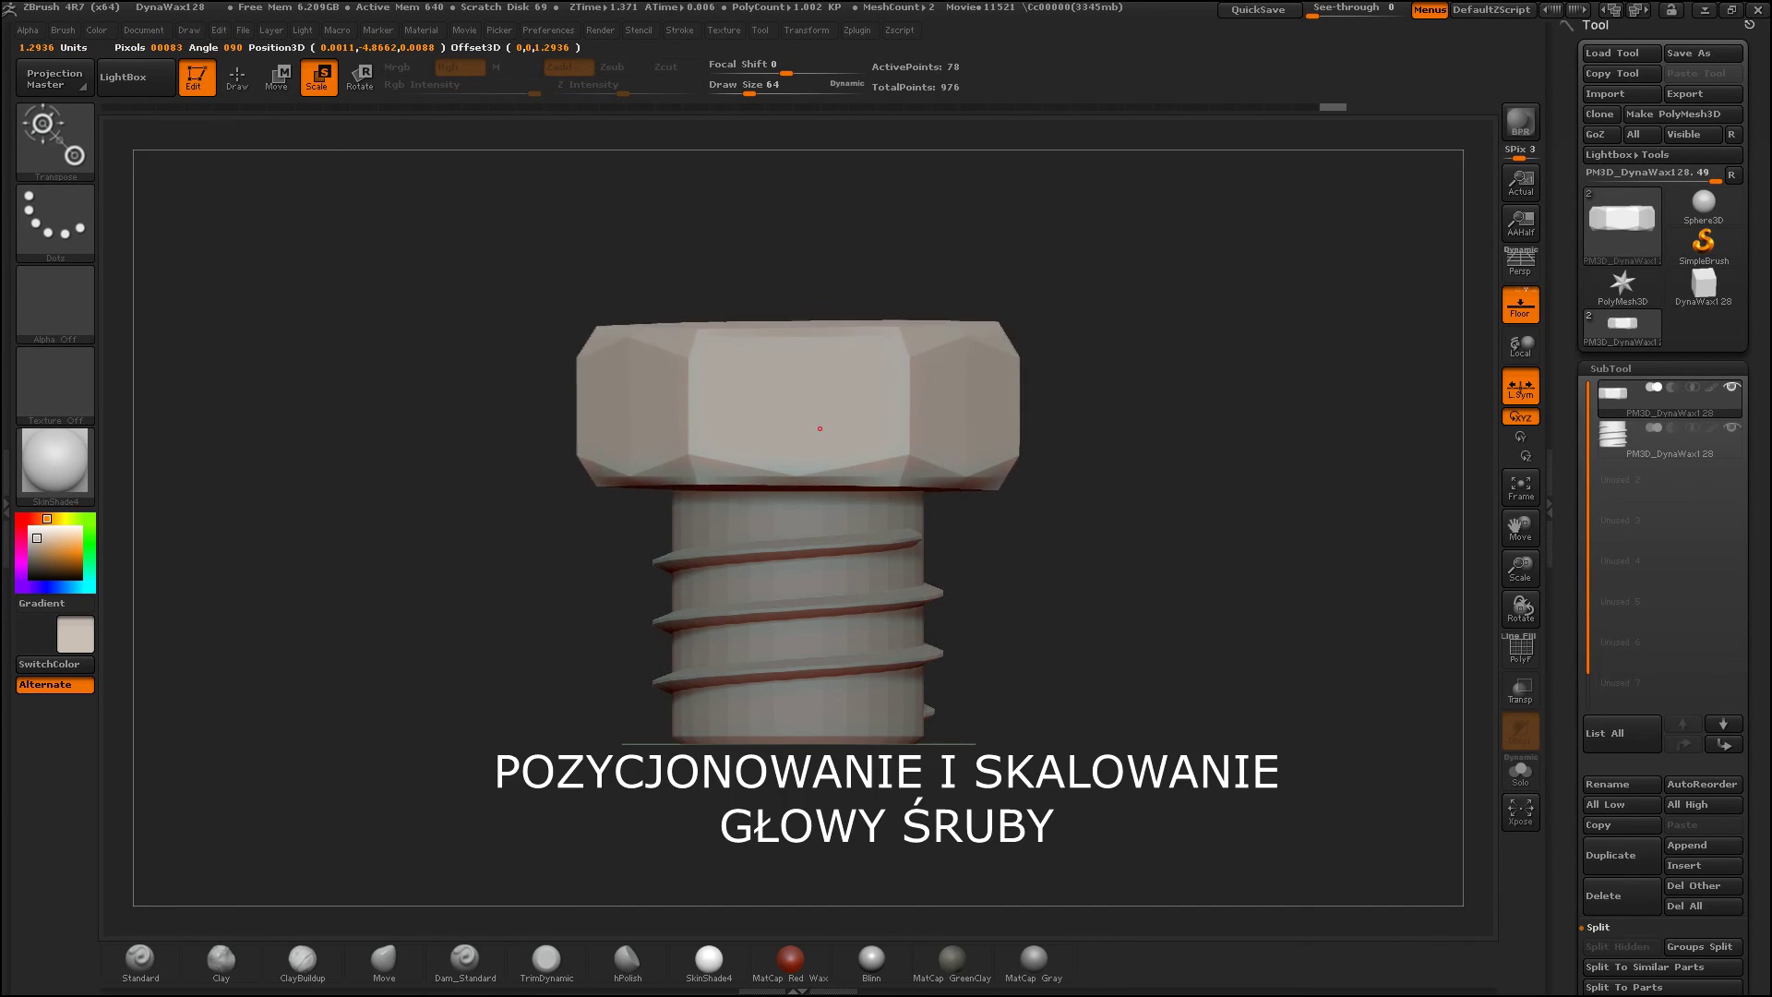
Step: Lower the hex head onto the shank, checking its fit from several angles
mouse_move(1107, 416)
mouse_down()
mouse_move(1175, 388)
mouse_move(872, 426)
mouse_up()
drag(1153, 415, 1200, 388)
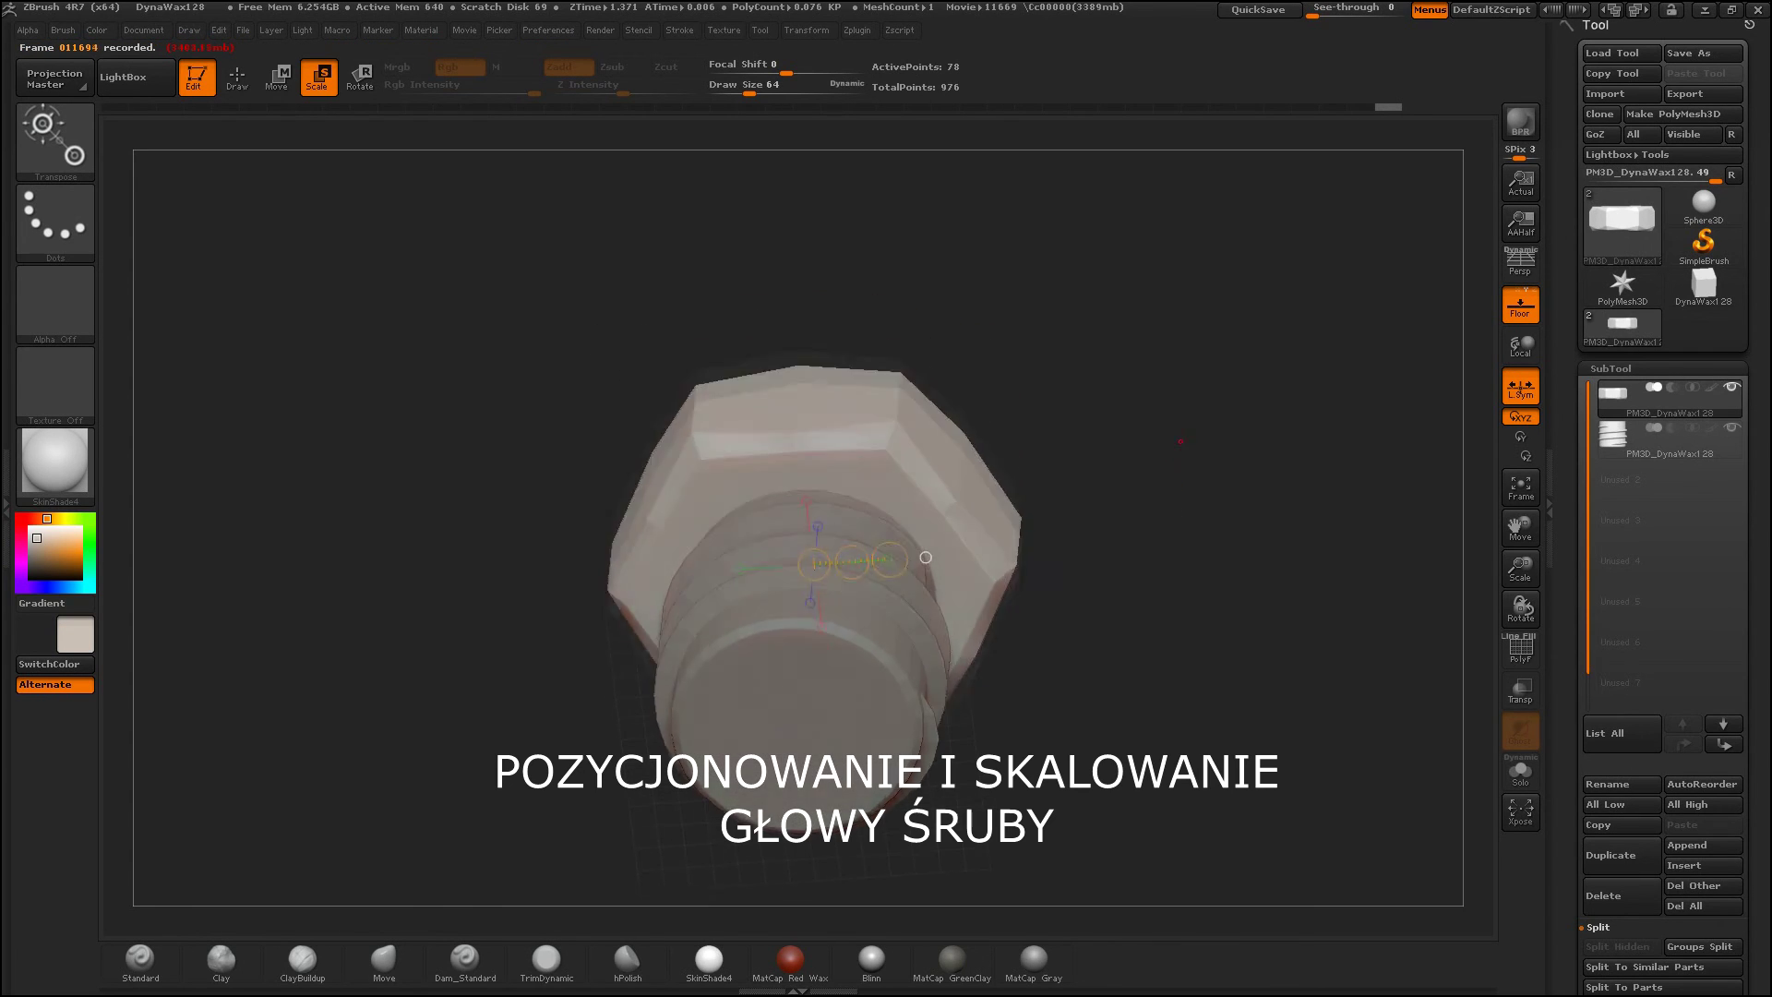
drag(798, 426, 874, 427)
drag(1107, 517, 1163, 622)
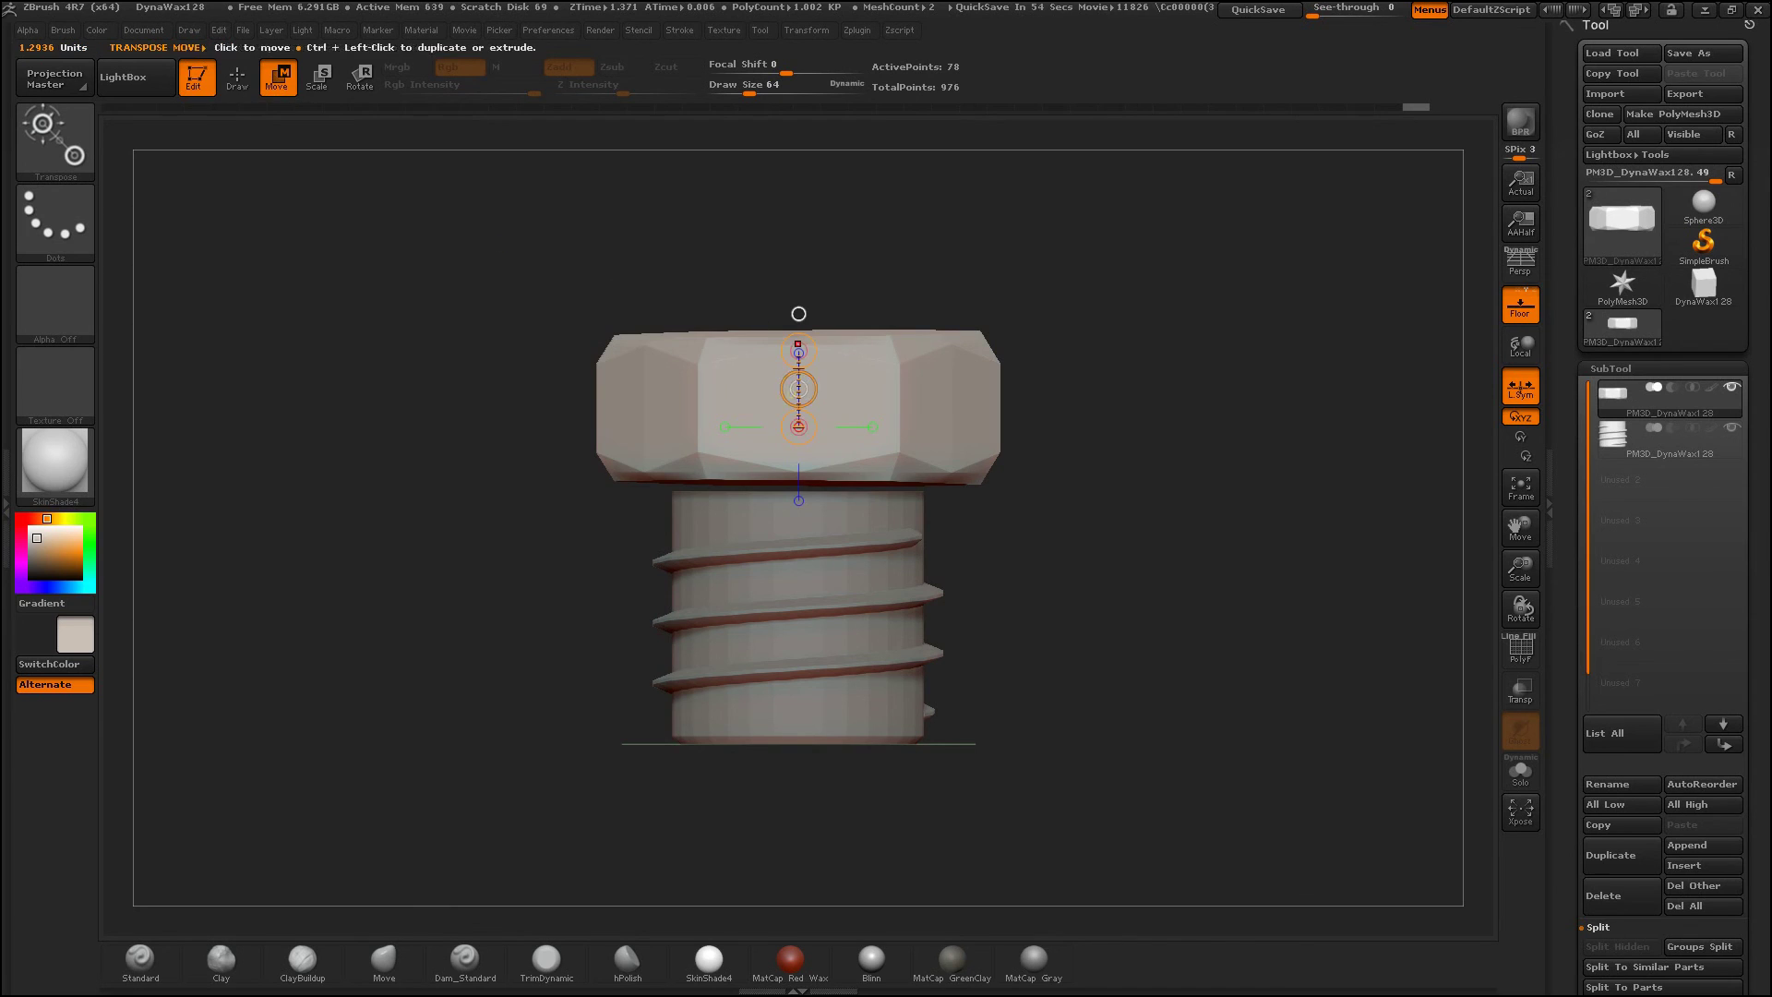
drag(798, 389, 798, 404)
drag(1144, 516, 1185, 567)
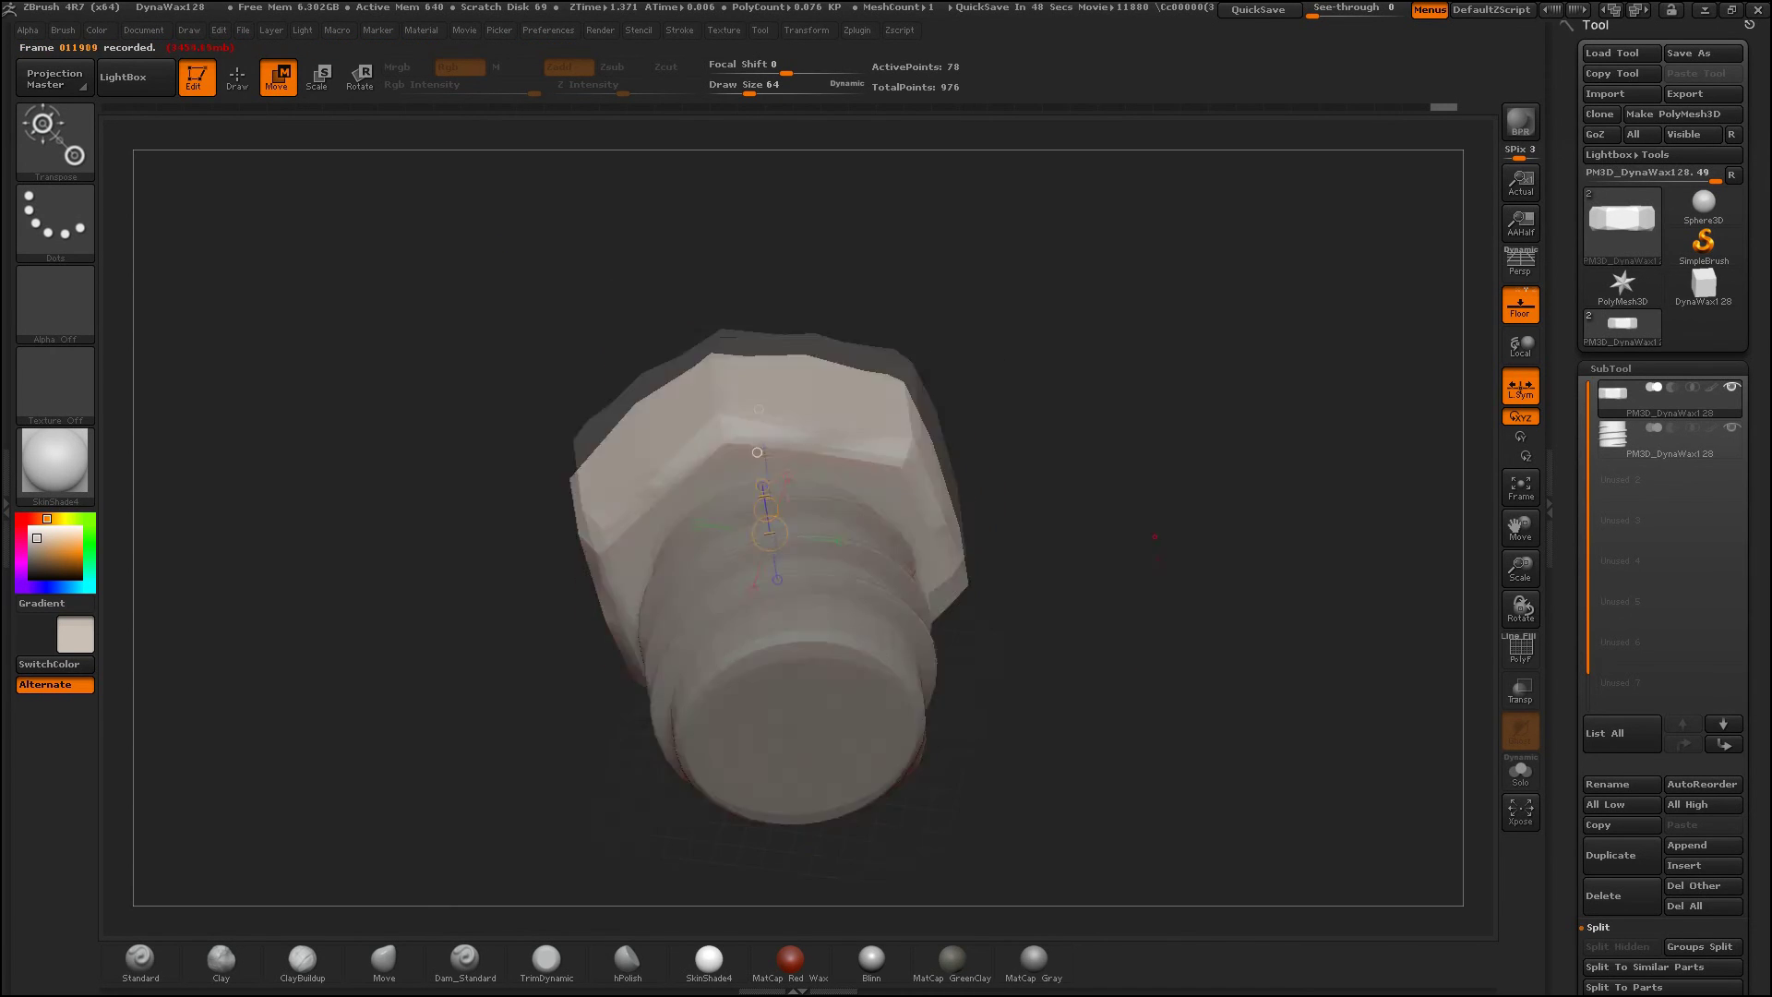
key(q)
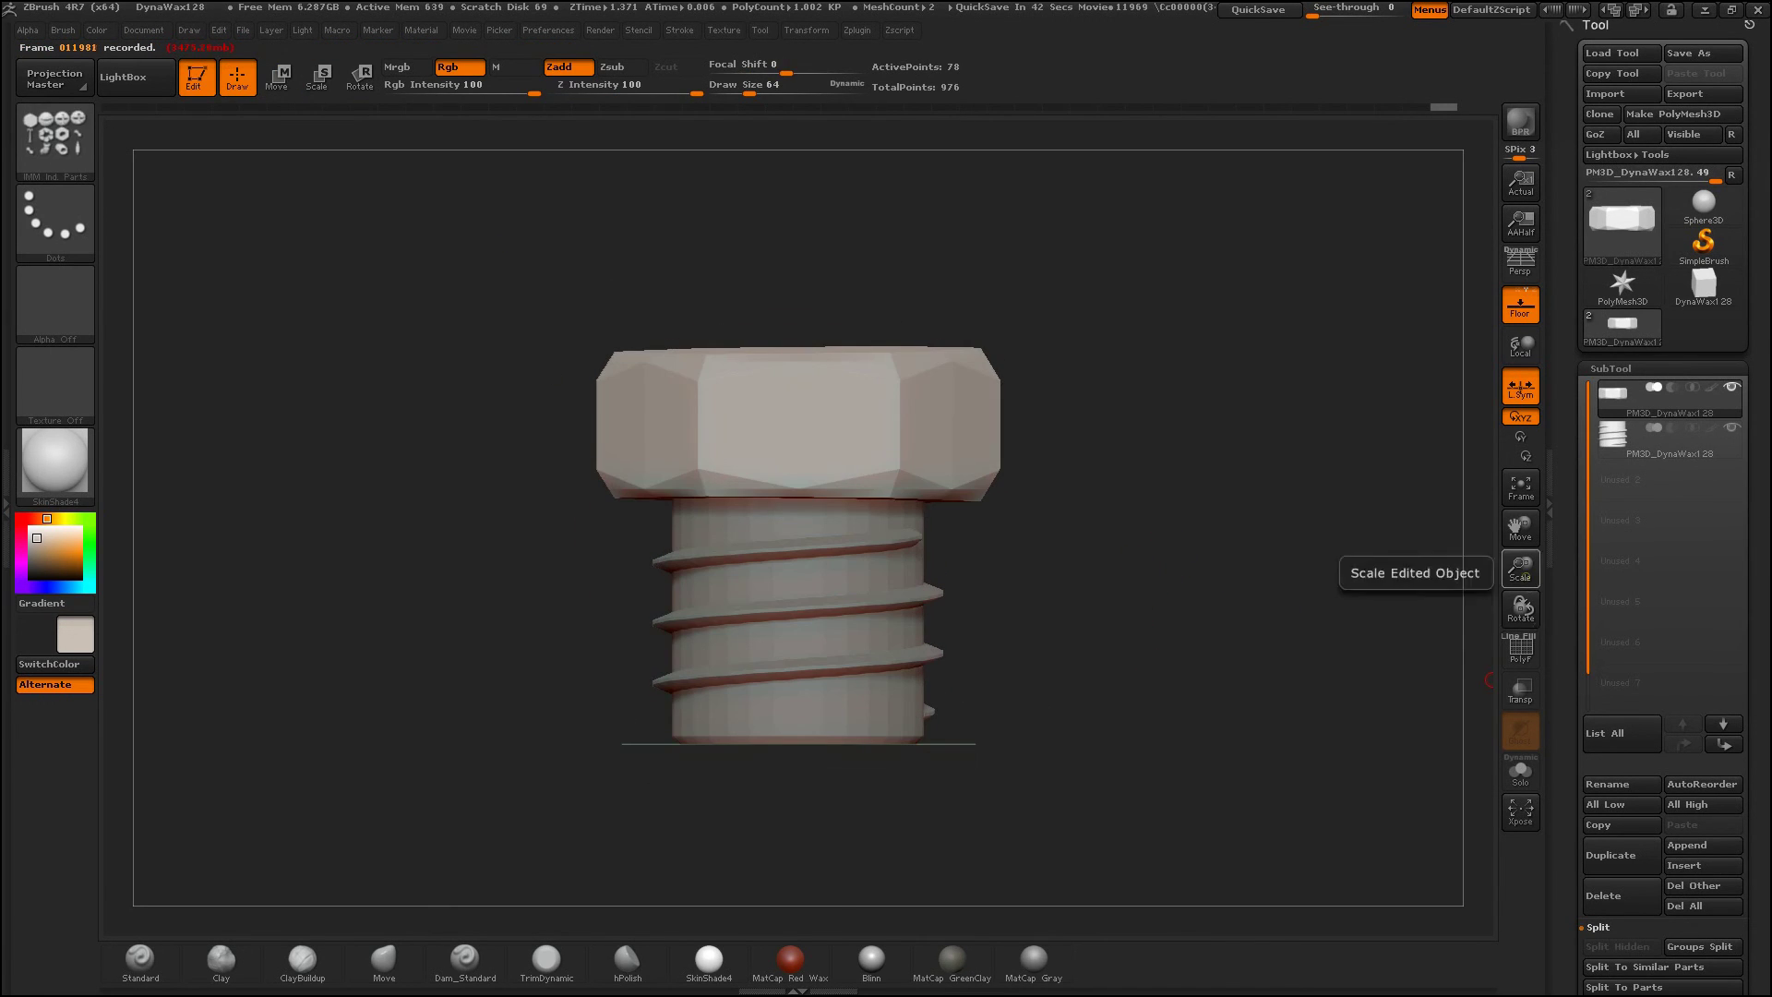
Step: Inspect the head-to-thread junction with PolyF, then zoom out to the whole bolt
click(1518, 652)
drag(1162, 443, 1163, 489)
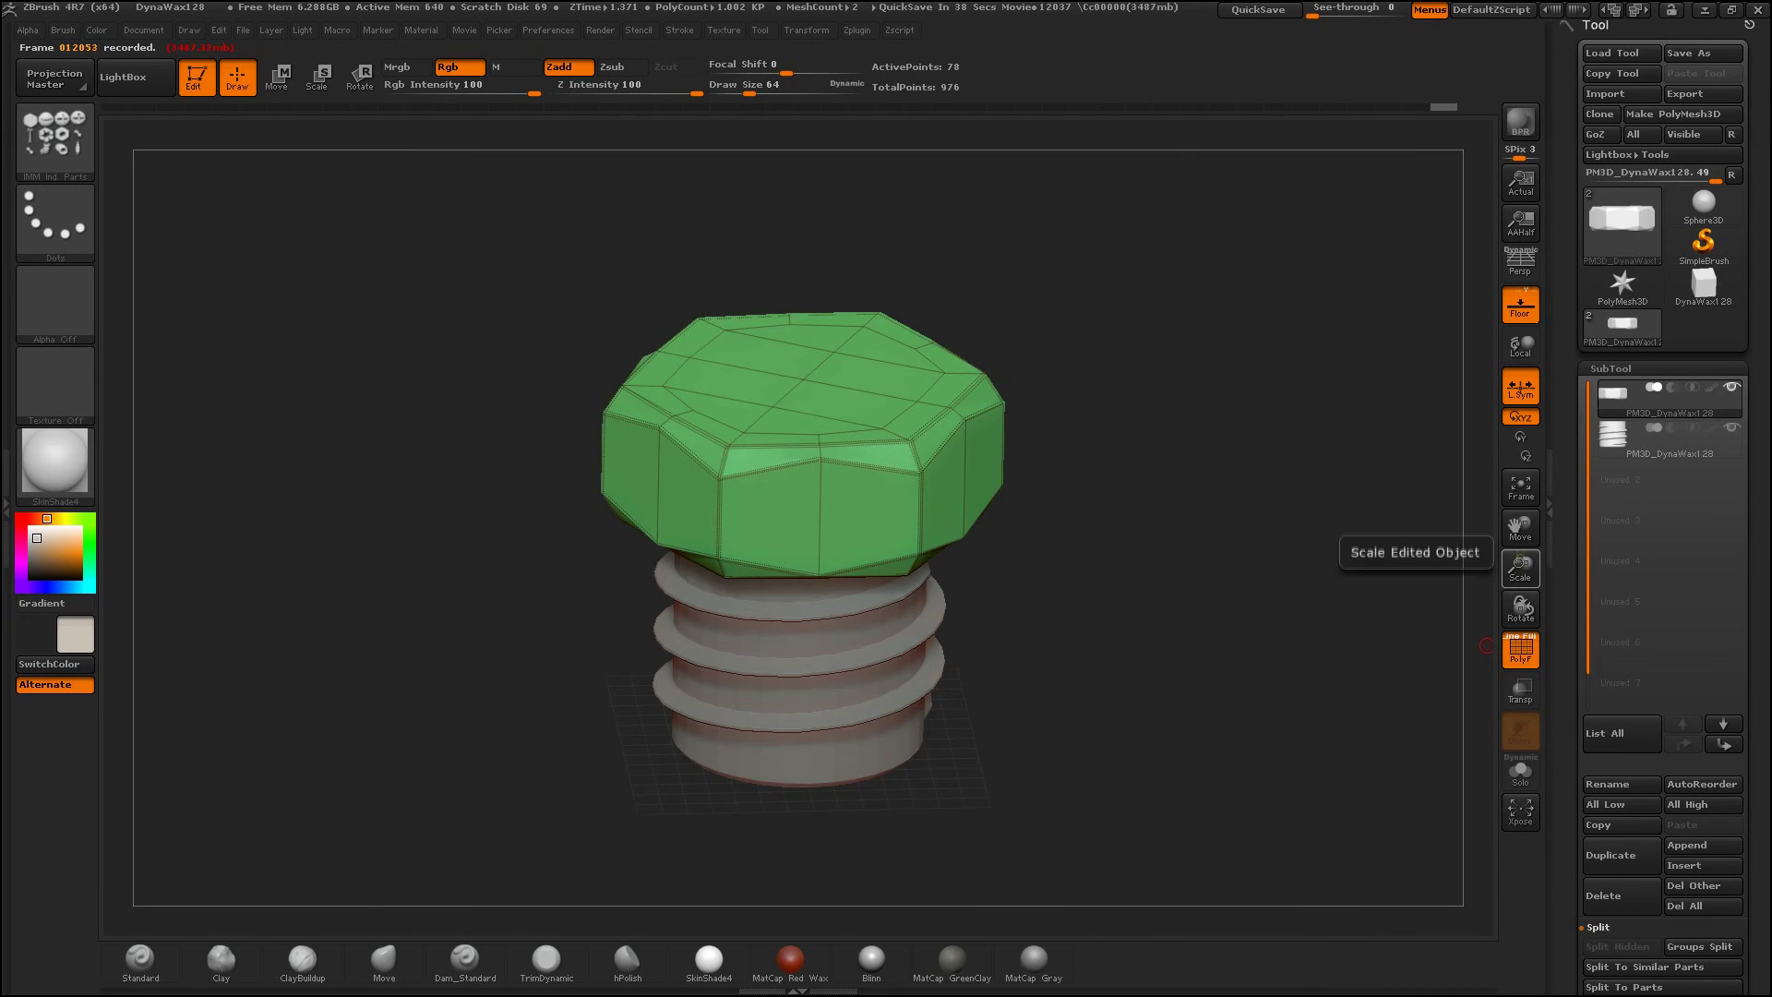
drag(1520, 564, 1066, 424)
drag(1520, 609, 1520, 645)
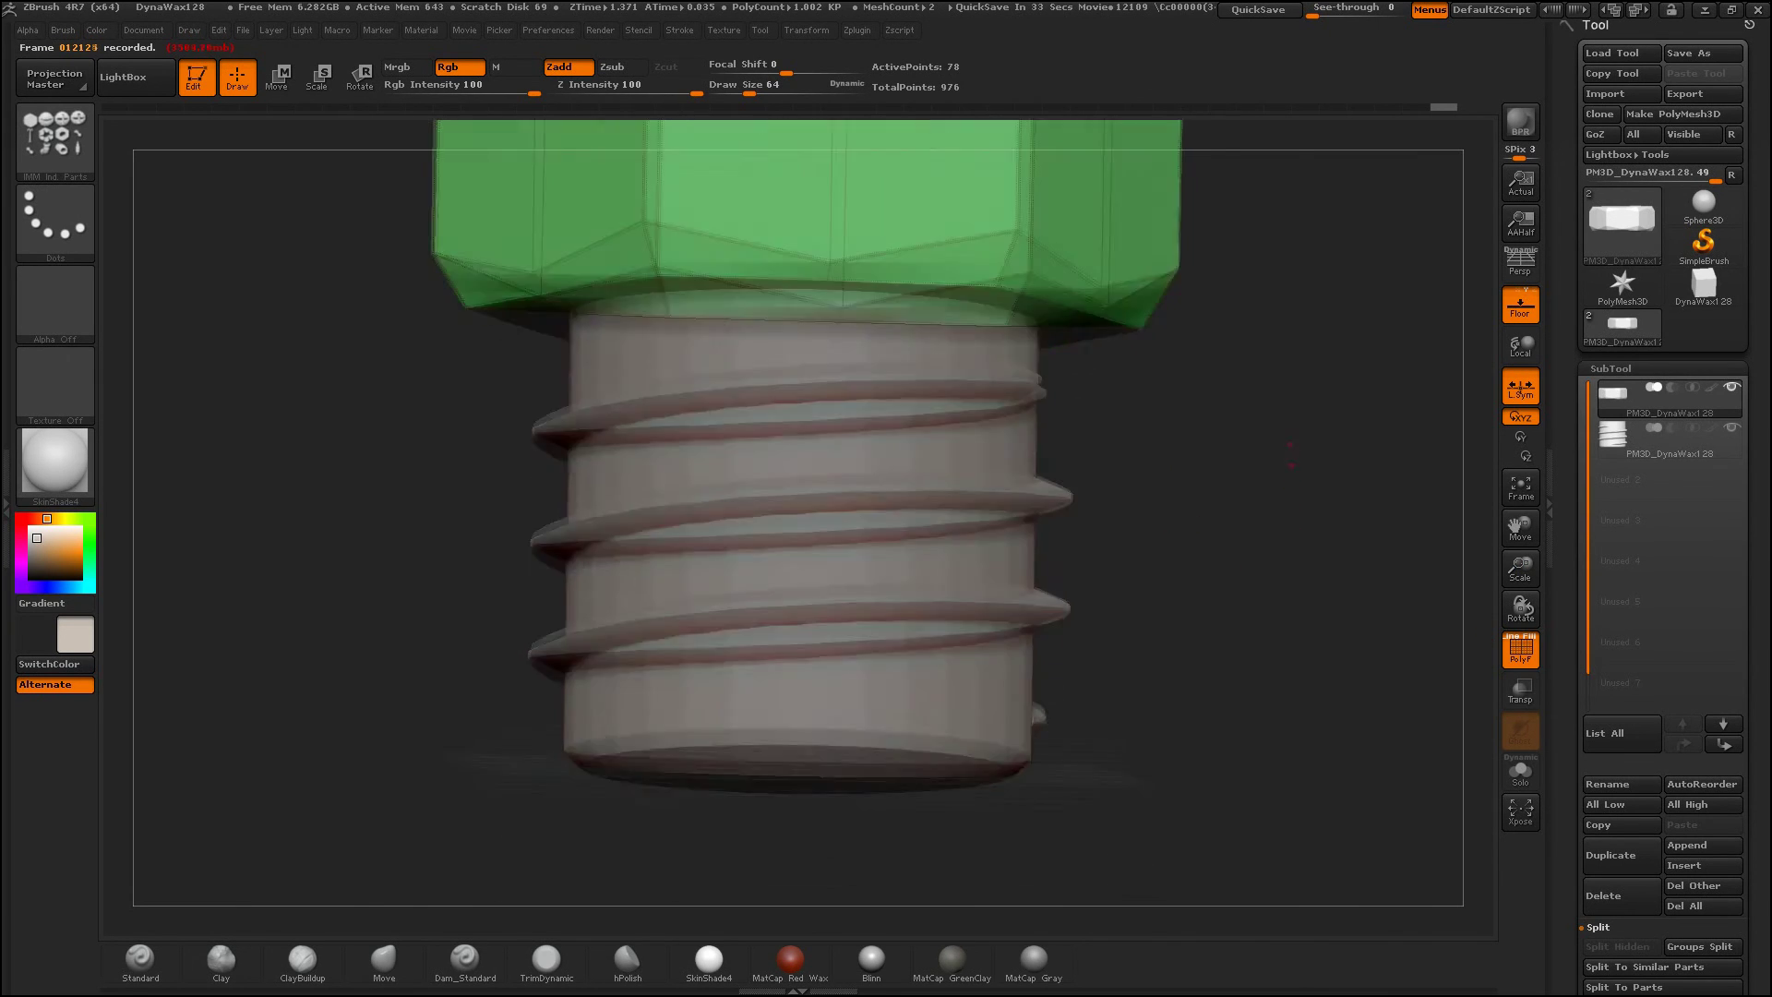
click(1518, 652)
drag(1520, 564, 1439, 600)
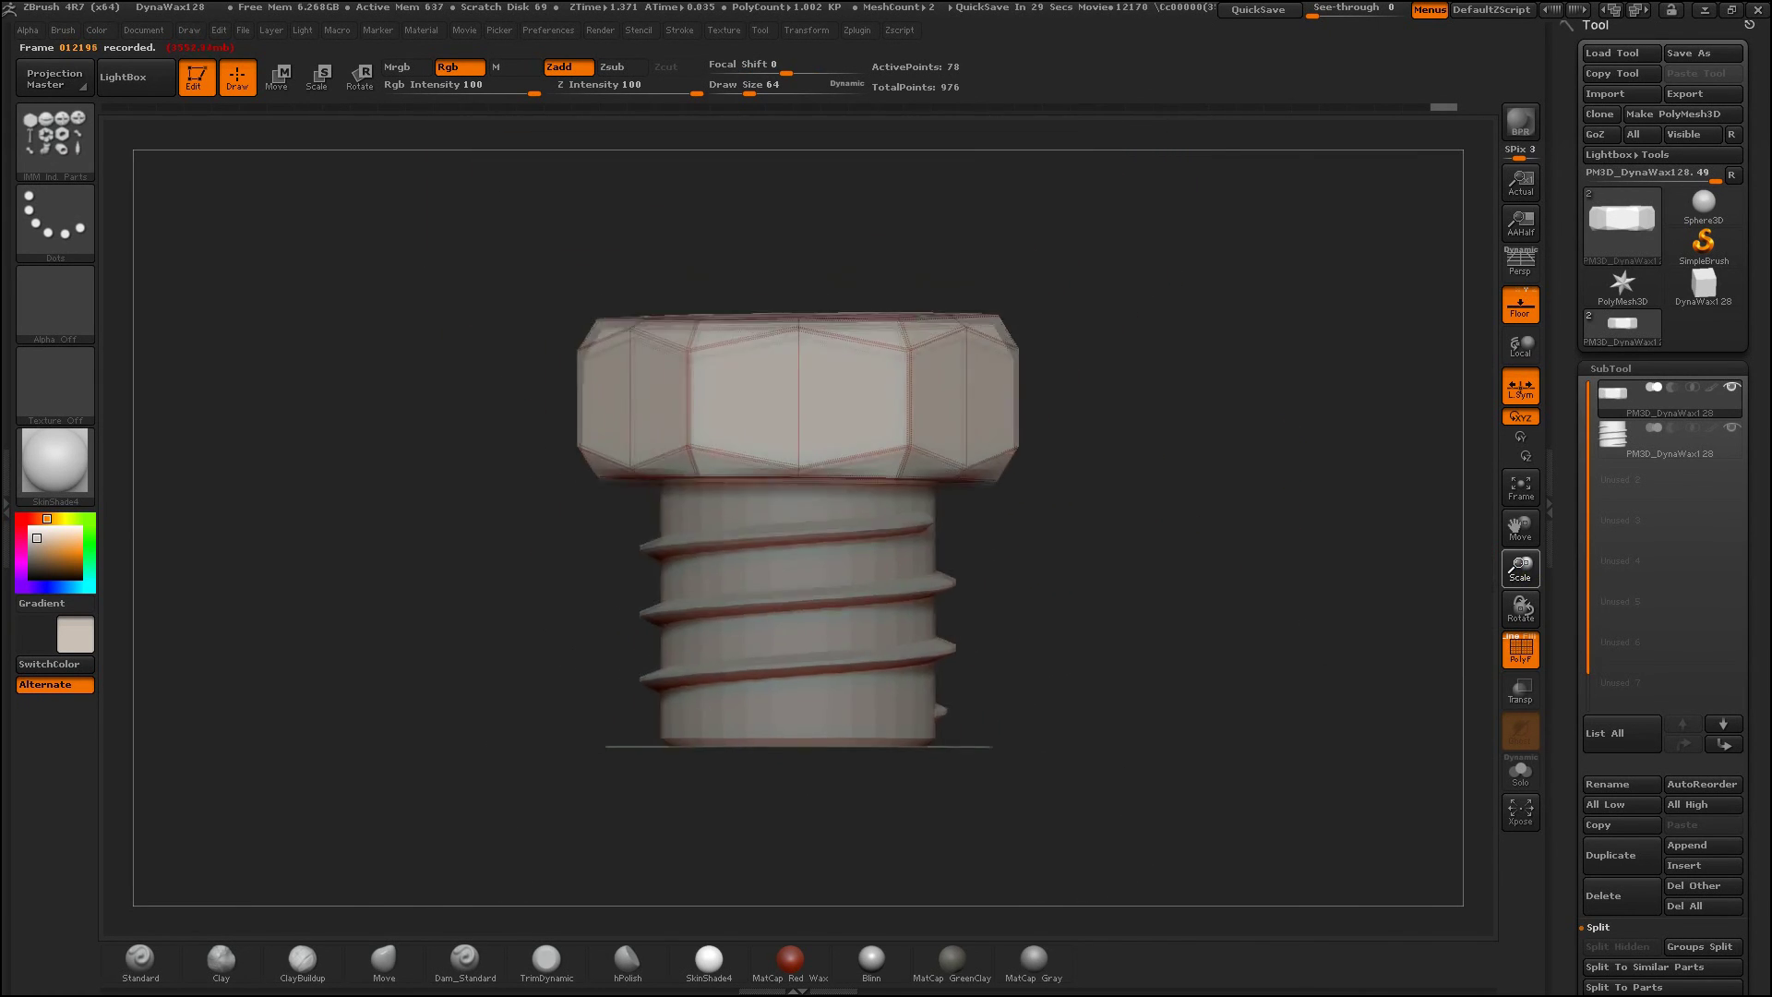
Step: MergeDown the hex head into the threaded shank, confirm, and check the mesh with PolyF
scroll(1661, 646, down, 5)
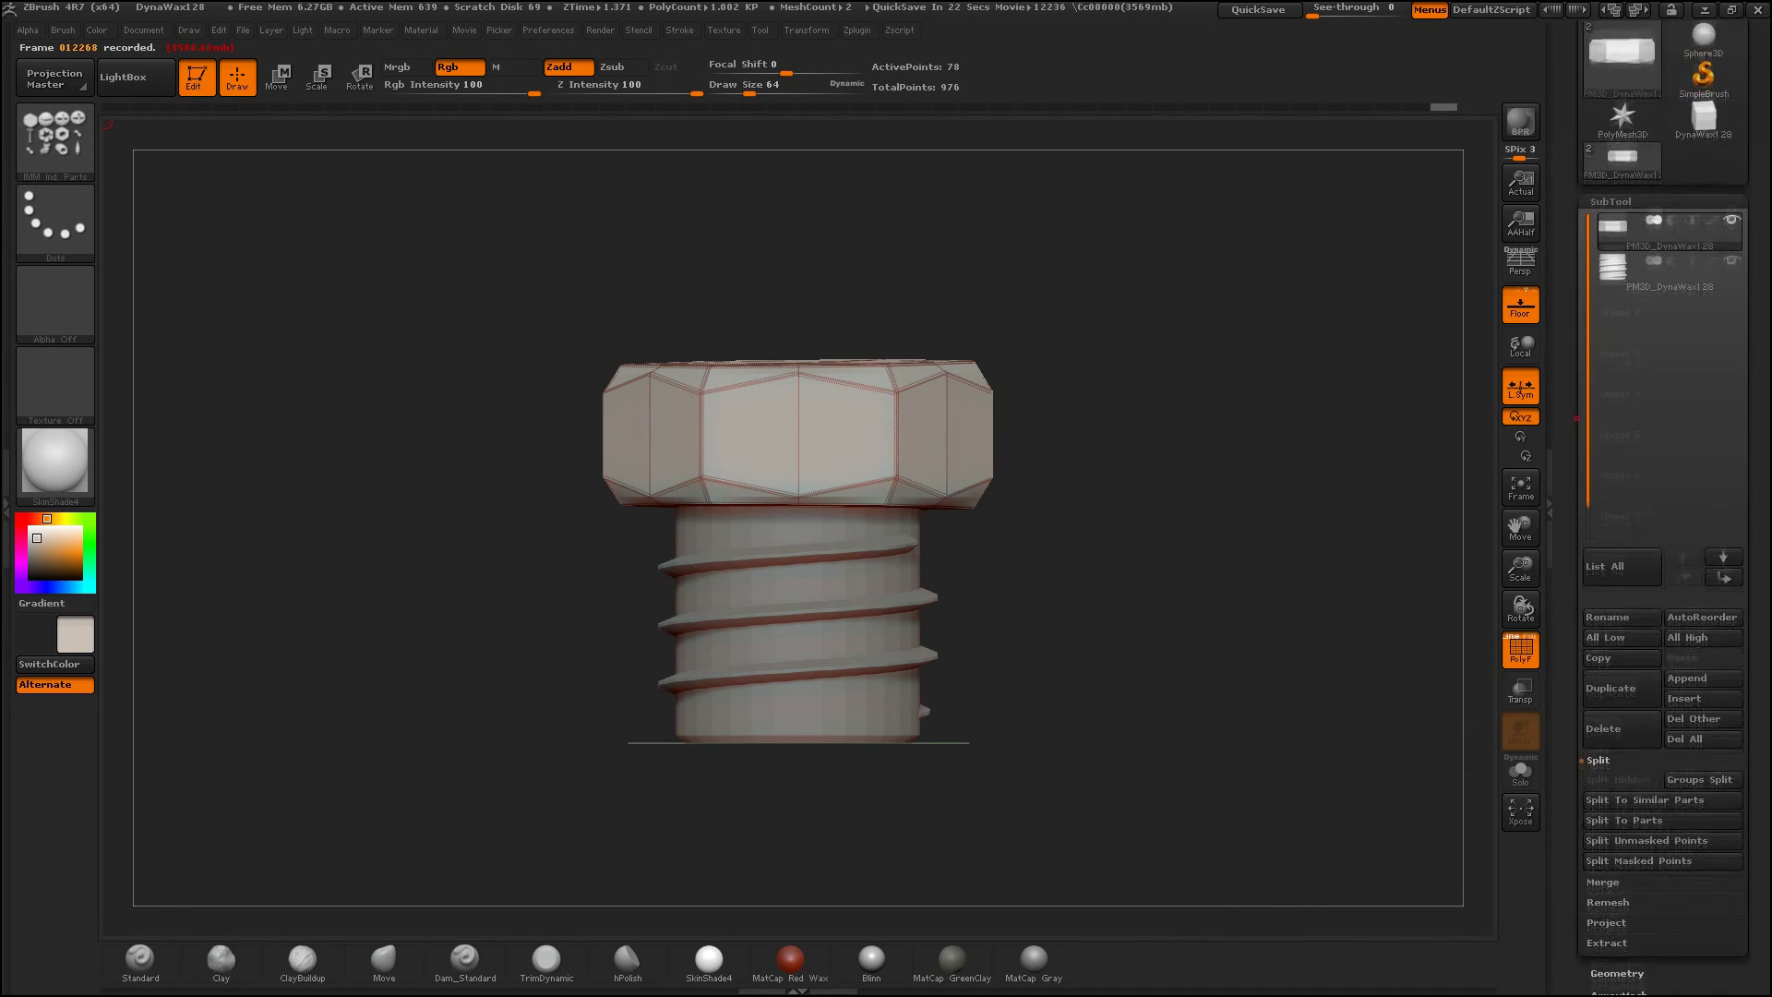
click(1603, 377)
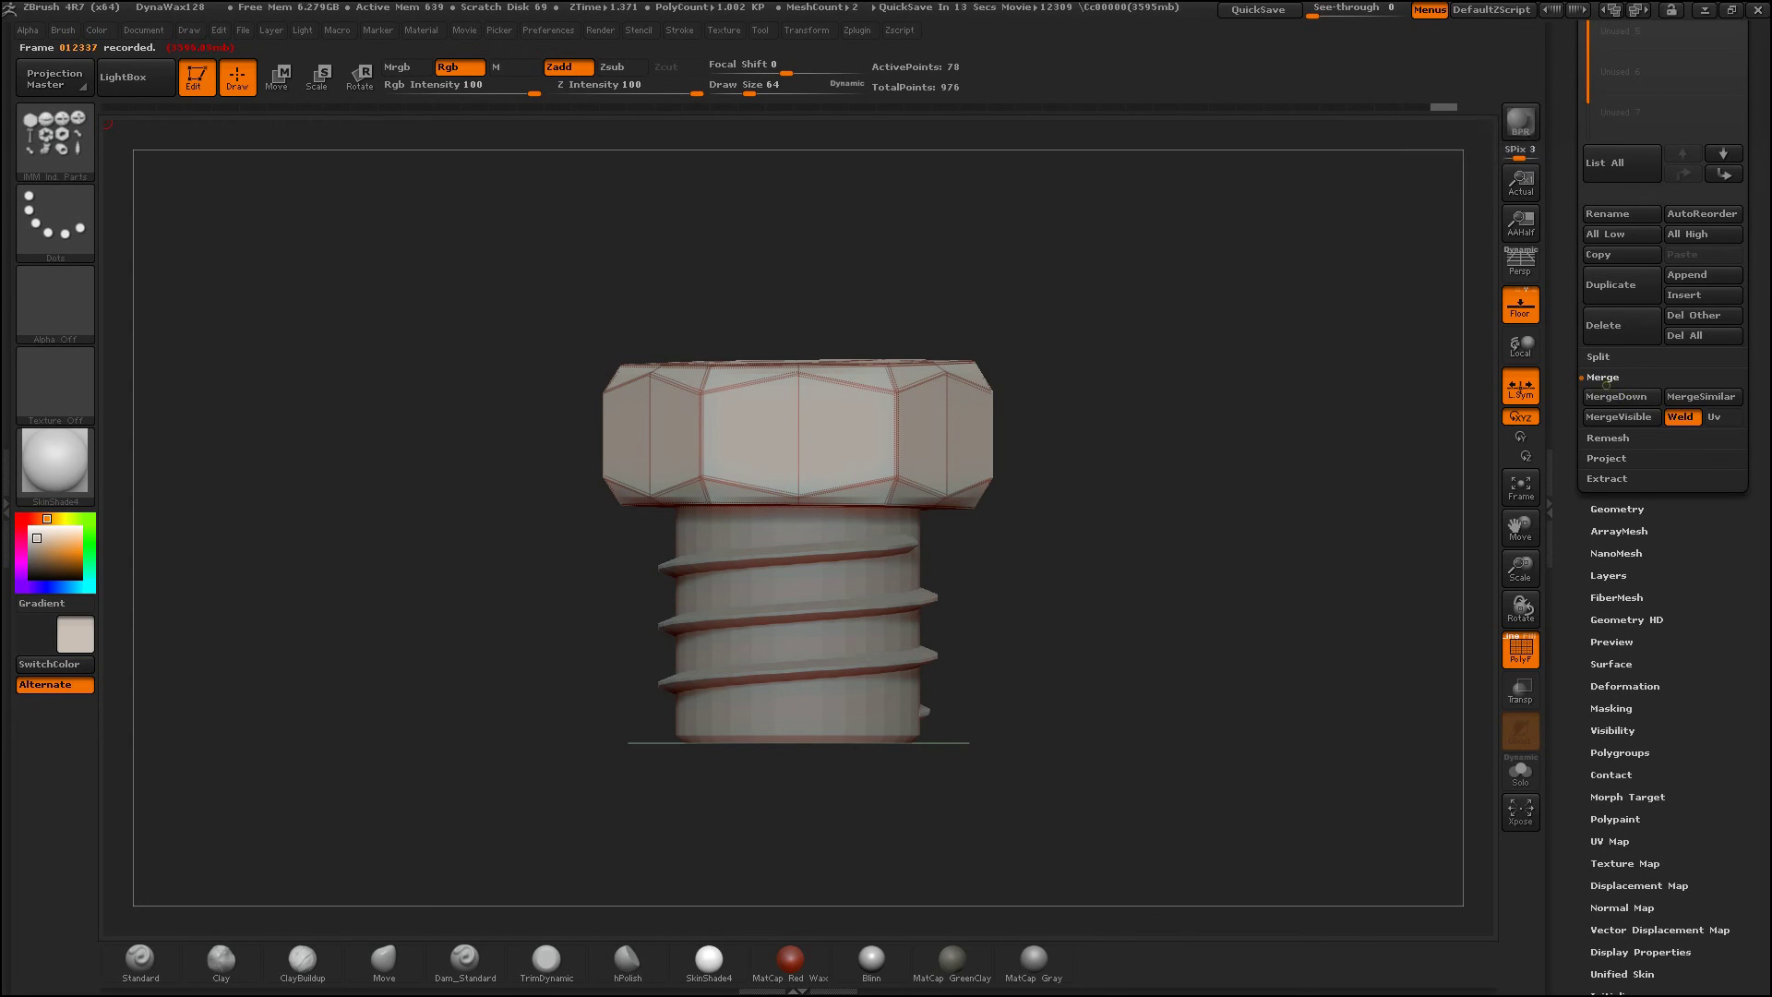
click(1615, 396)
click(1422, 435)
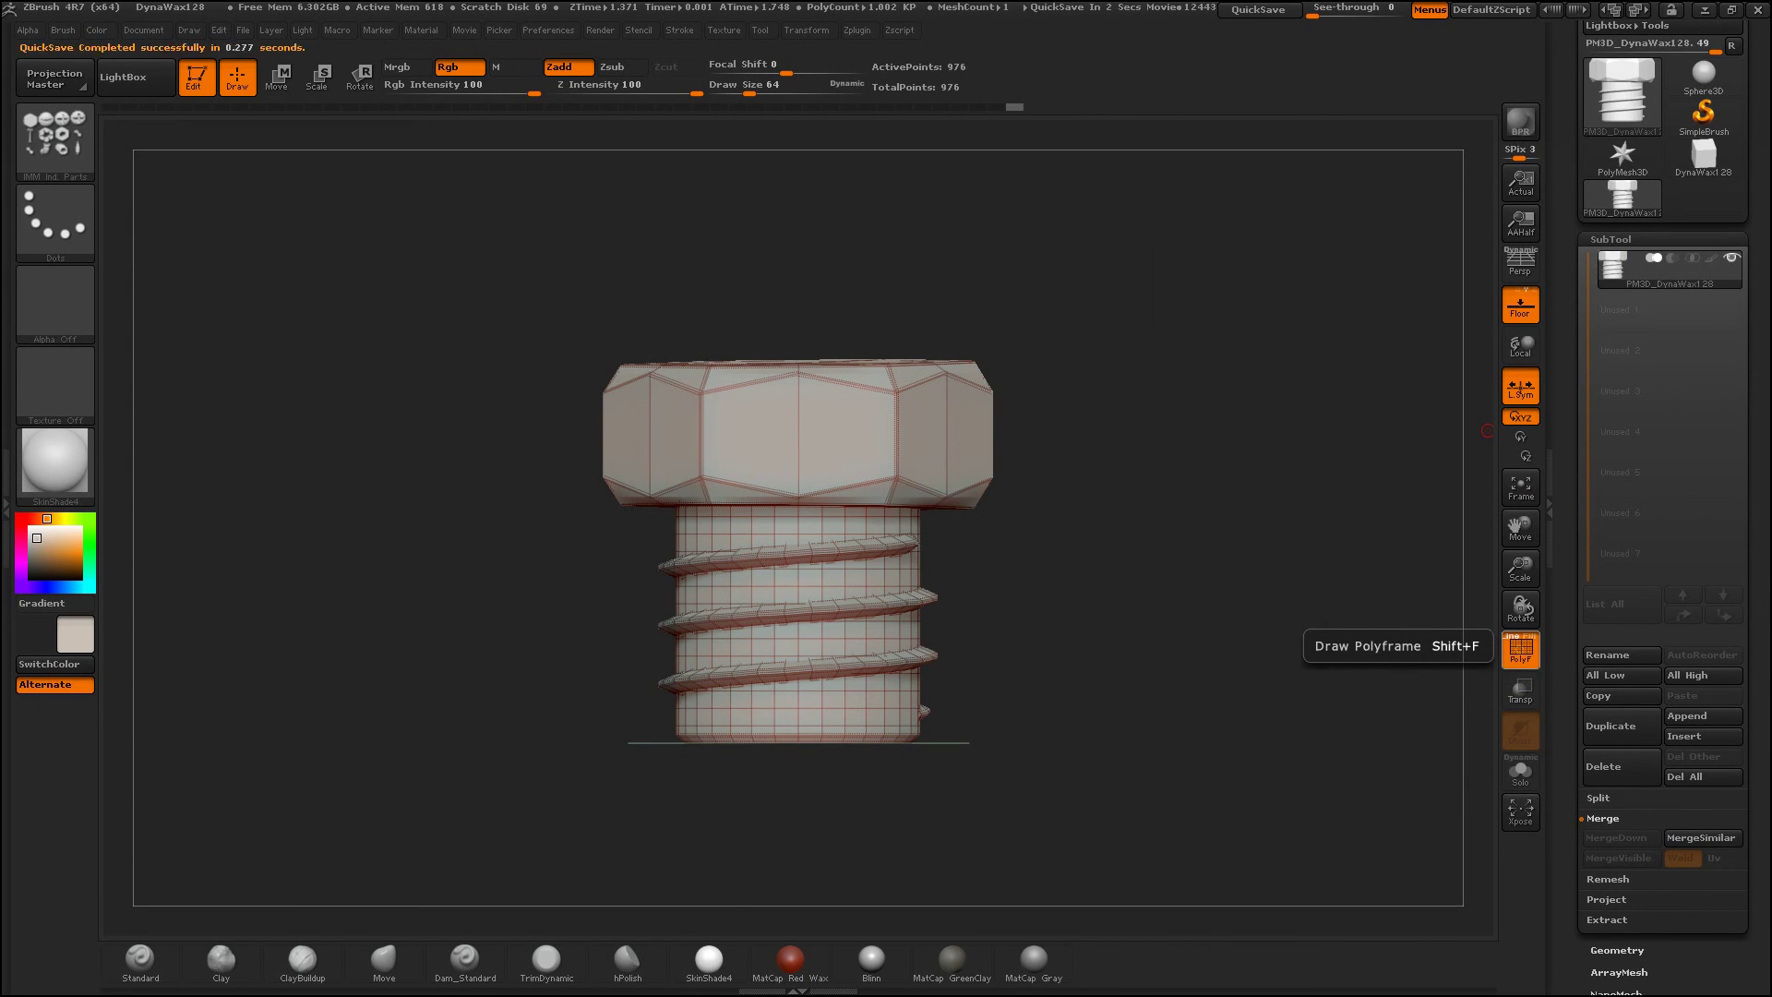
click(1521, 651)
mouse_move(1298, 578)
mouse_down()
mouse_move(1250, 434)
mouse_move(1291, 597)
mouse_up()
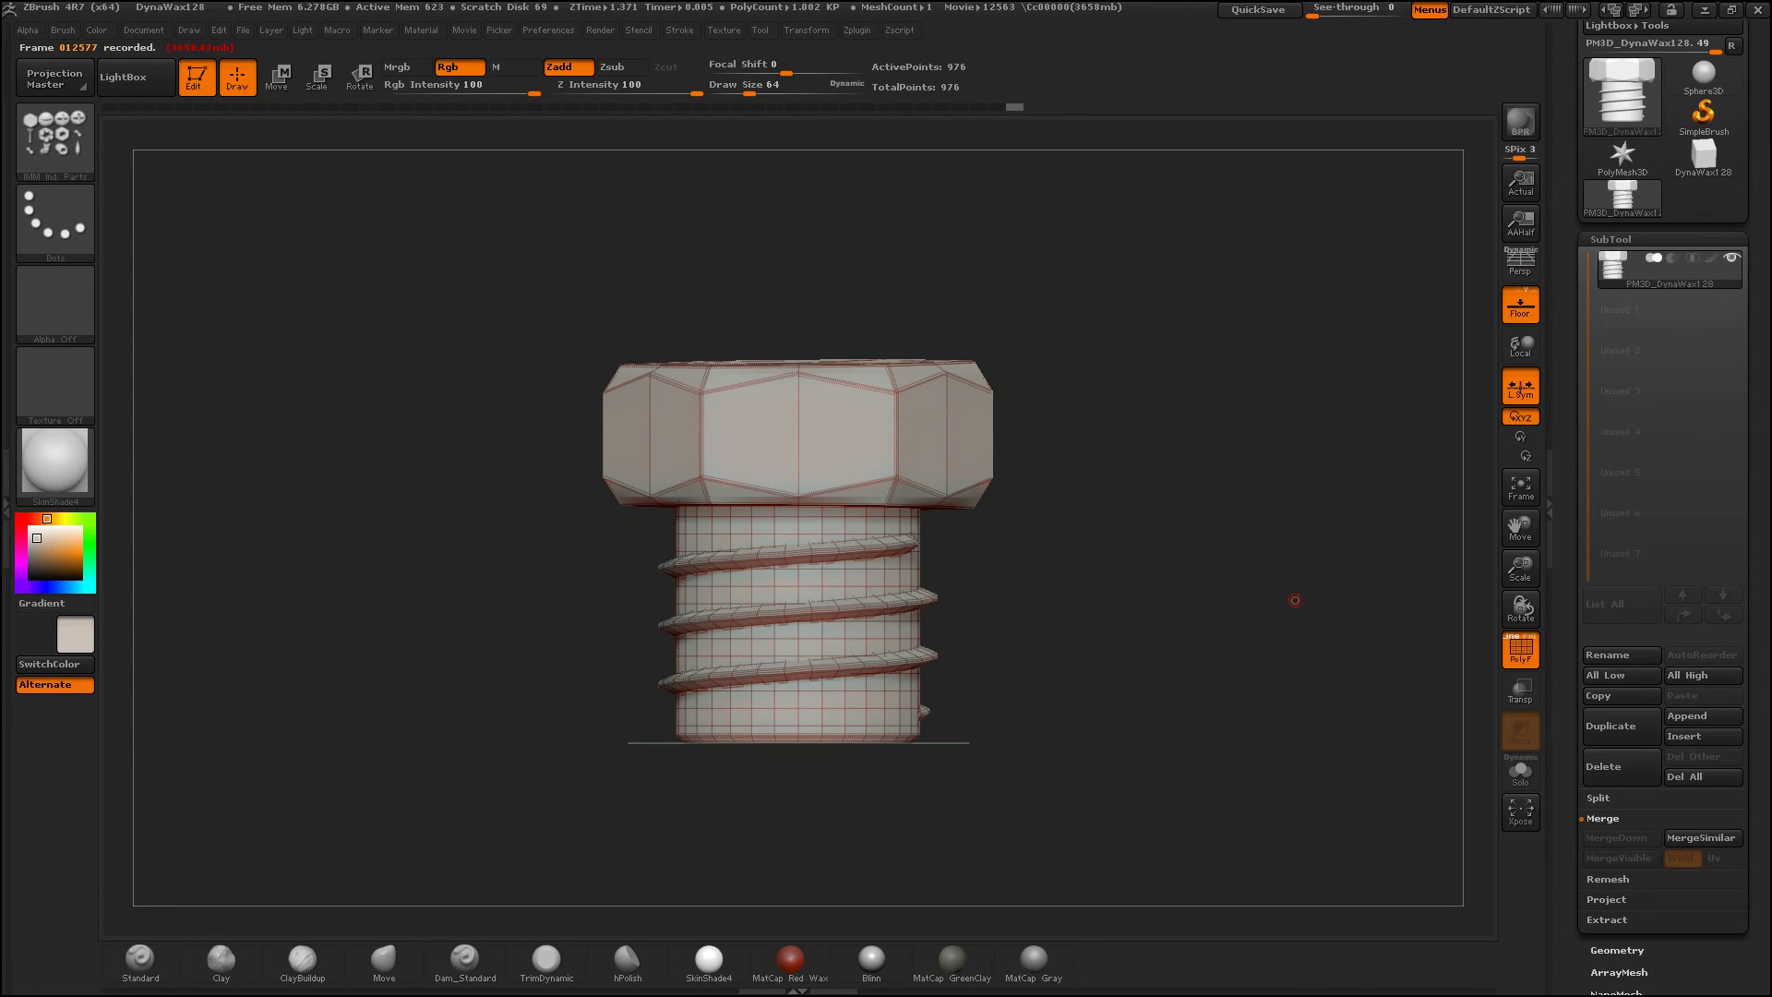